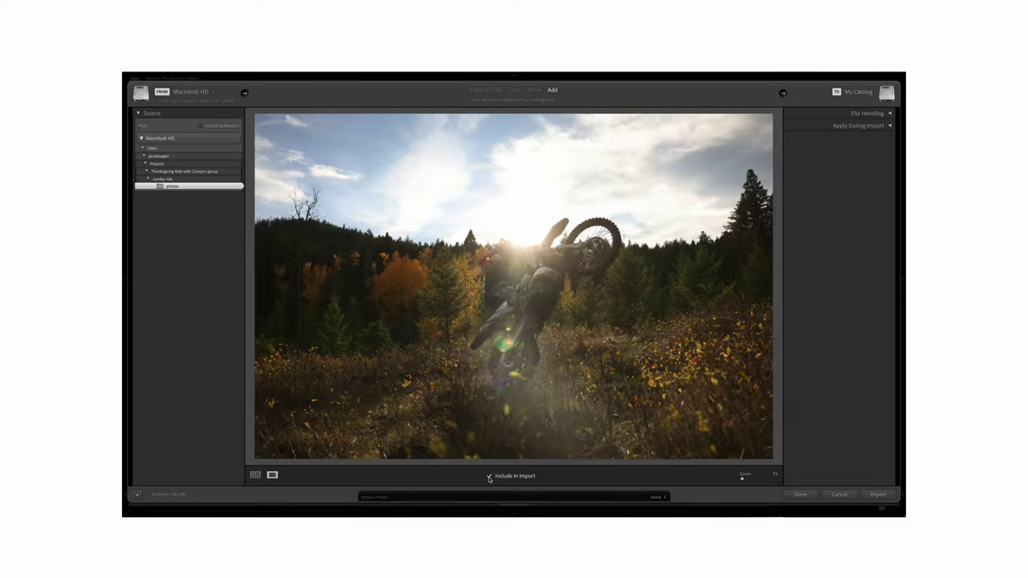
Step: Add the sunday ride 'photos' folder as the import source by dragging in its first CR3 file
{"action": "key", "text": "Right"}
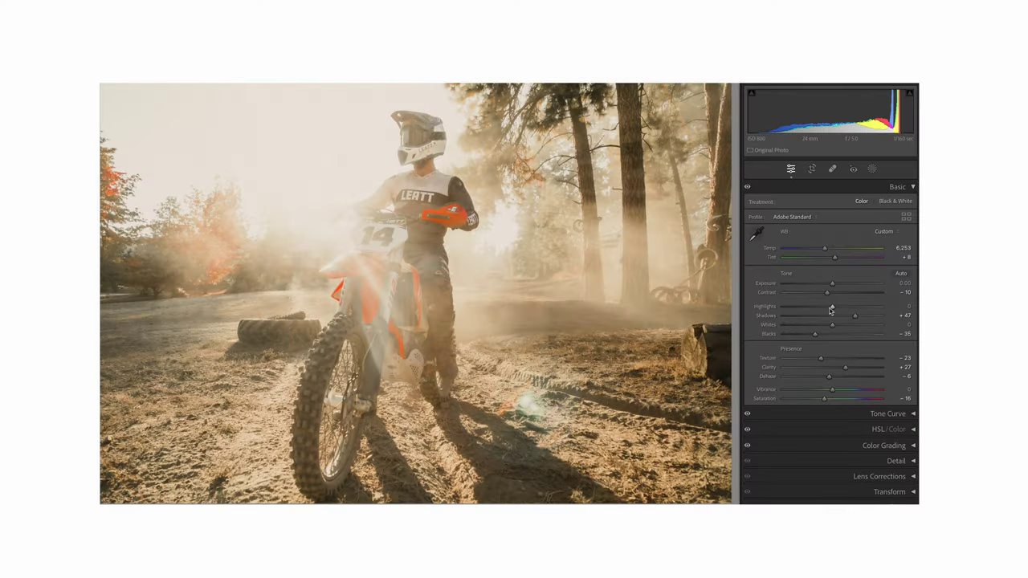
{"action": "left_click_drag", "start_coordinate": [827, 308], "coordinate": [803, 308]}
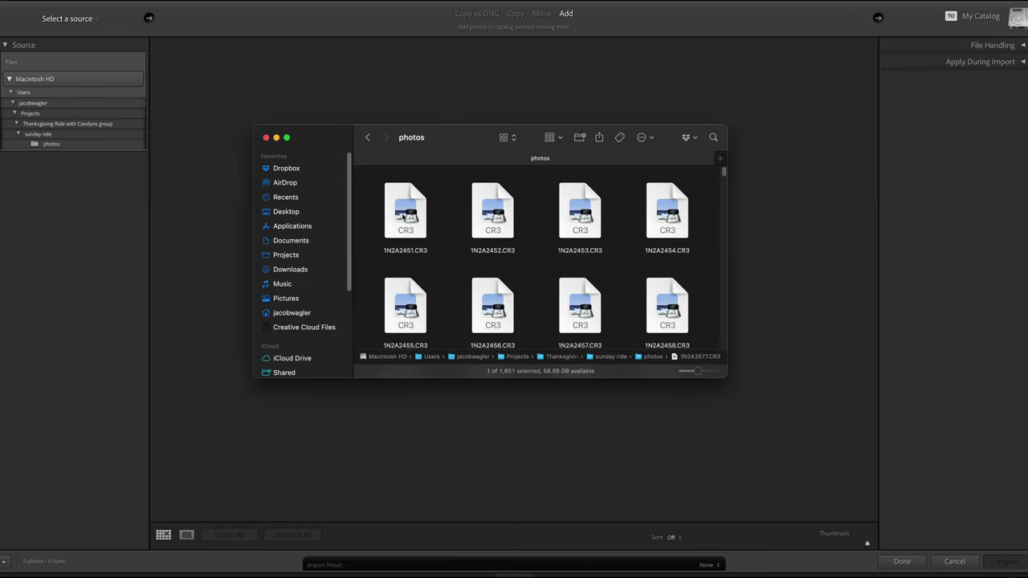
{"action": "left_click", "coordinate": [404, 211]}
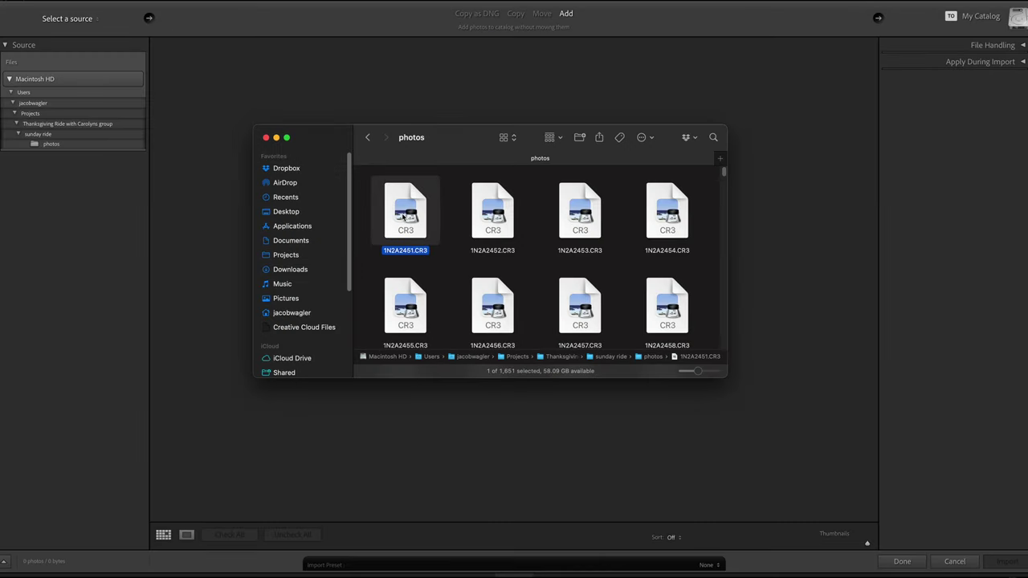
{"action": "left_click_drag", "start_coordinate": [404, 217], "coordinate": [392, 98]}
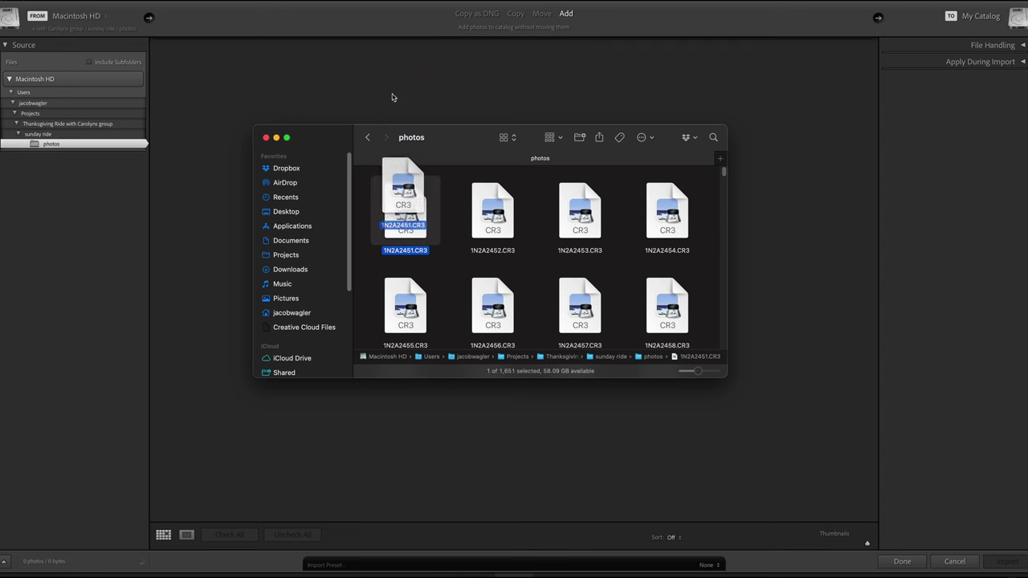
Step: Show the first wheelie shot in Loupe view, zoom to 400% on the rider, then back out
{"action": "left_click", "coordinate": [282, 82]}
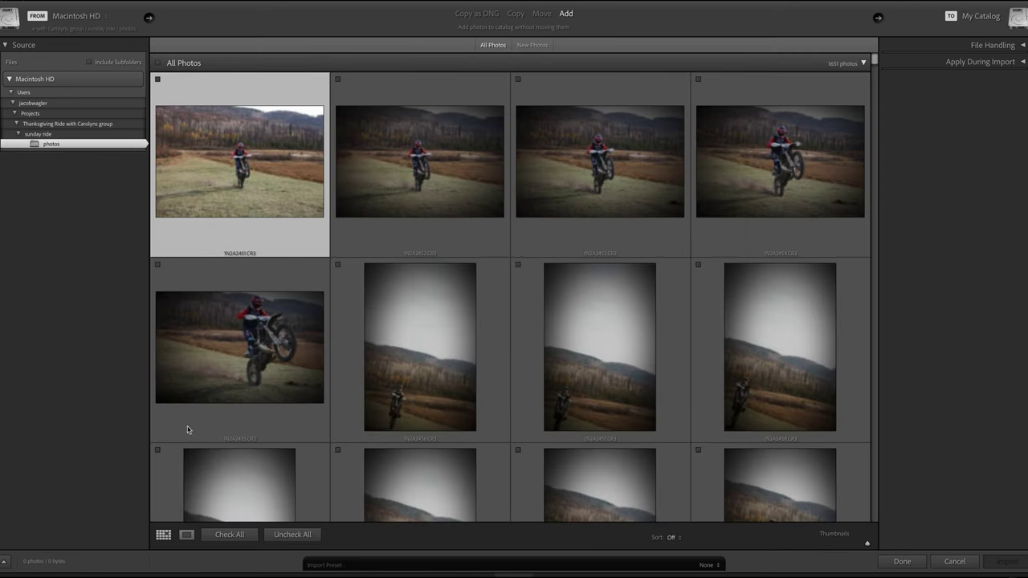
{"action": "left_click", "coordinate": [188, 538]}
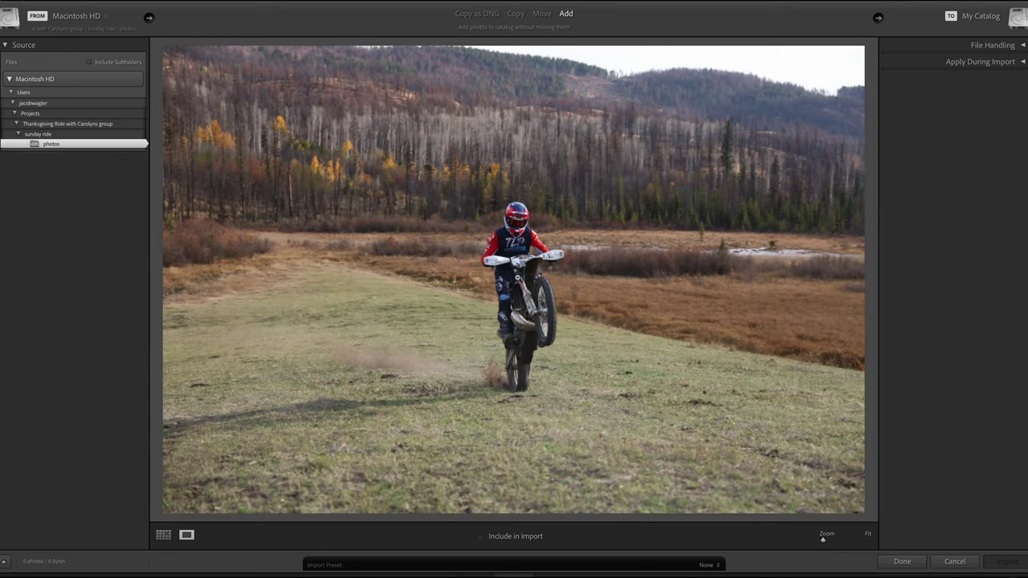
{"action": "left_click", "coordinate": [530, 299]}
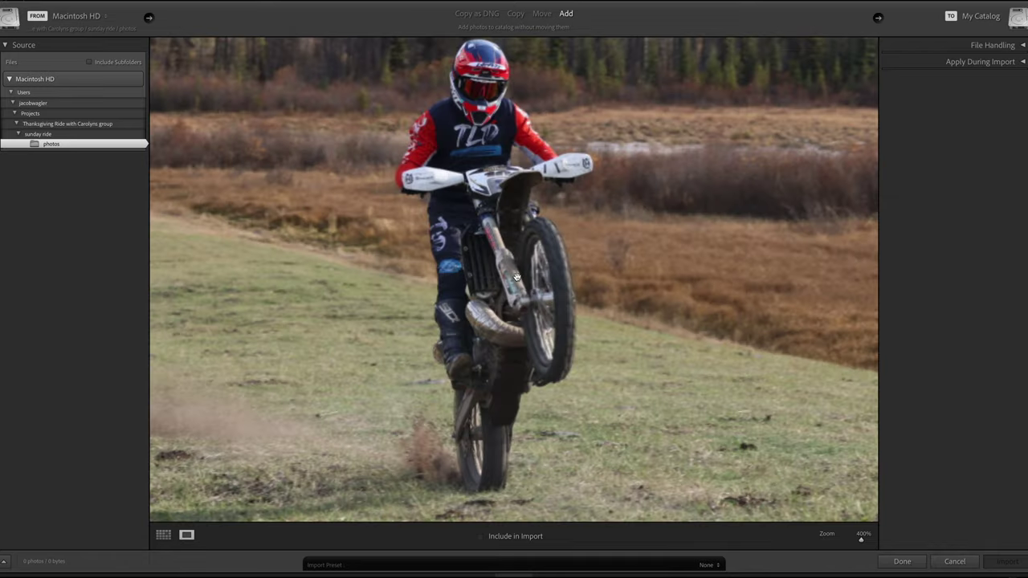
{"action": "left_click", "coordinate": [517, 274]}
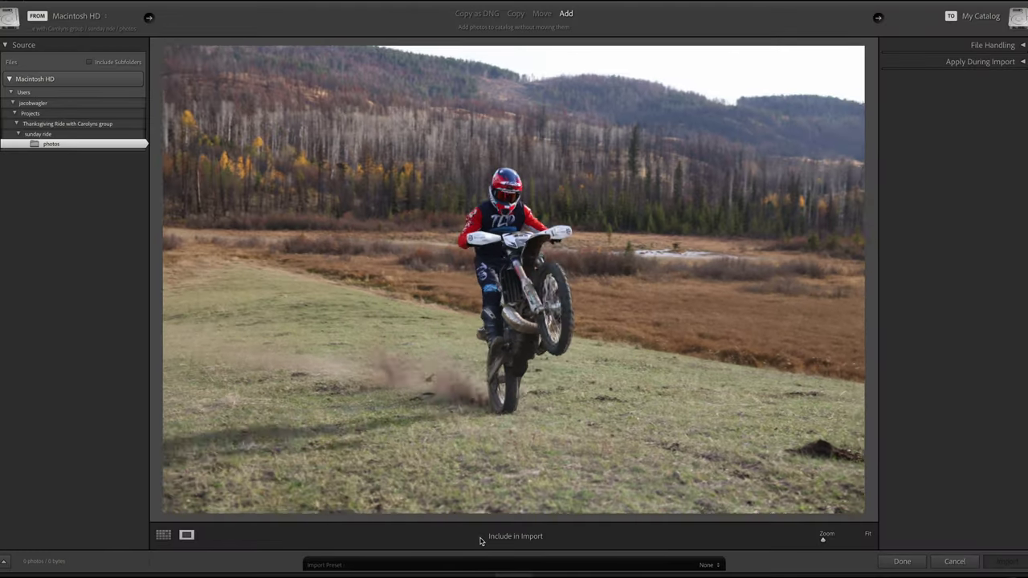
Step: Compare the wheelie burst, portrait and approaching-rider shots one by one in Loupe view
{"action": "key", "text": "Right"}
{"action": "key", "text": "Right"}
{"action": "key", "text": "Left"}
{"action": "key", "text": "Right"}
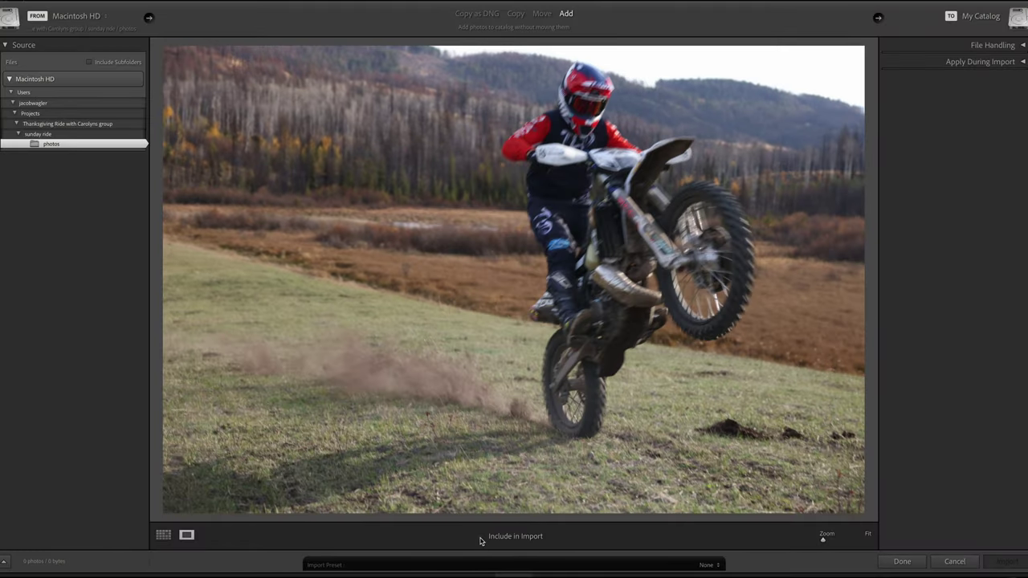
{"action": "key", "text": "Left"}
{"action": "key", "text": "Left"}
{"action": "key", "text": "Left"}
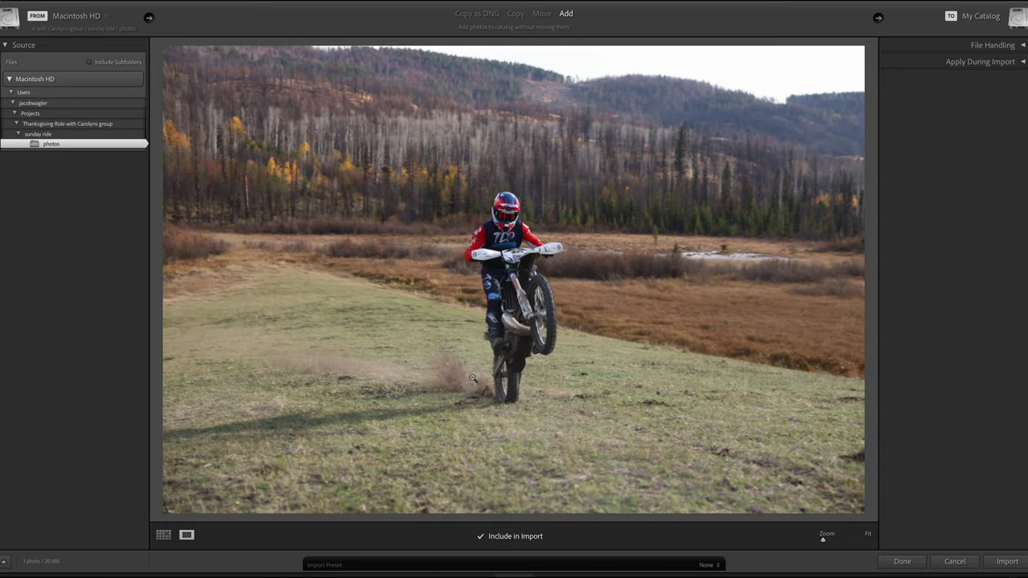
{"action": "key", "text": "Right"}
{"action": "key", "text": "Right"}
{"action": "key", "text": "Right"}
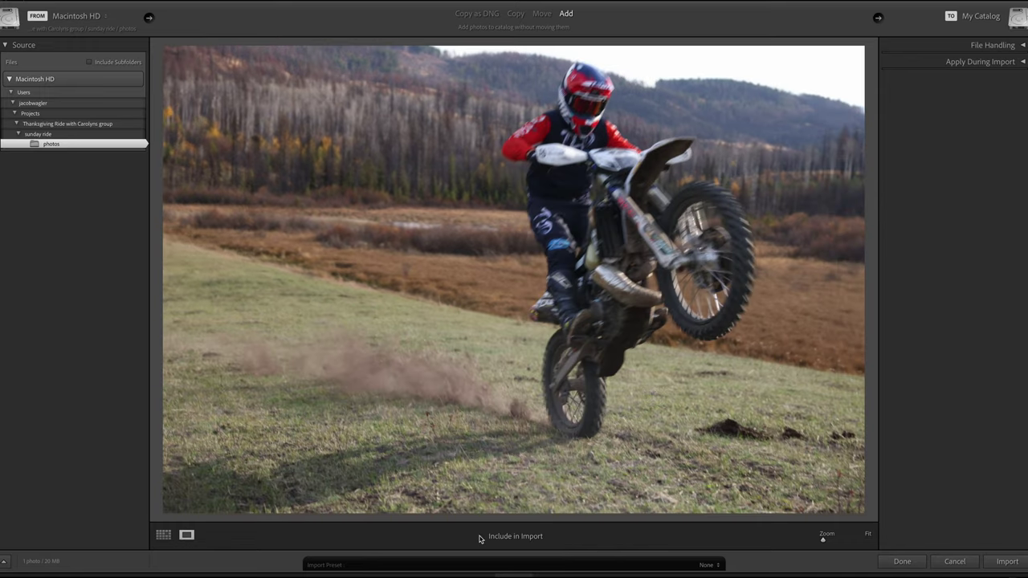
{"action": "key", "text": "Right"}
{"action": "key", "text": "Right"}
{"action": "key", "text": "Right"}
{"action": "key", "text": "Right"}
{"action": "key", "text": "Right"}
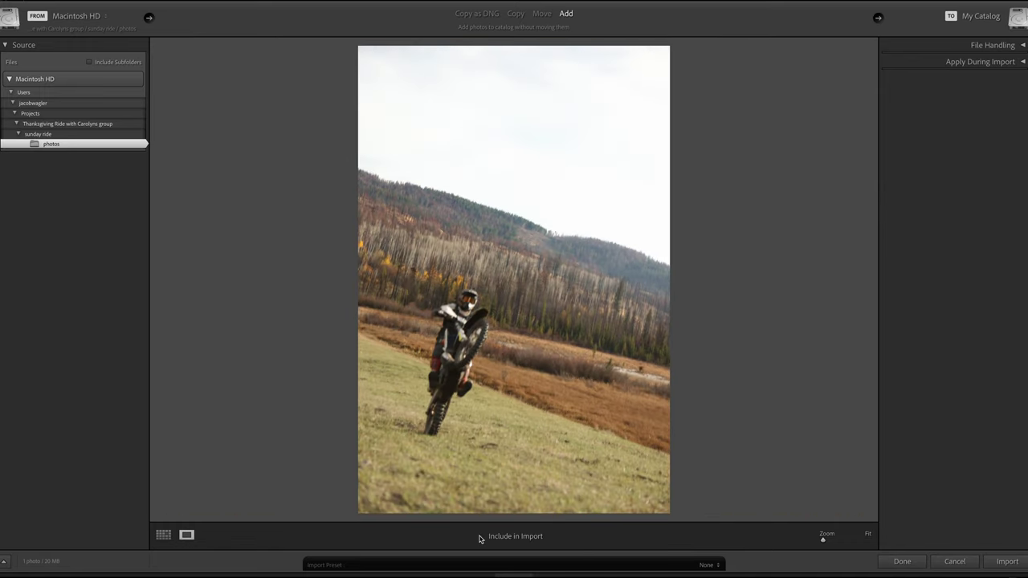
{"action": "key", "text": "Right"}
{"action": "key", "text": "Right"}
{"action": "key", "text": "Right"}
{"action": "key", "text": "Right"}
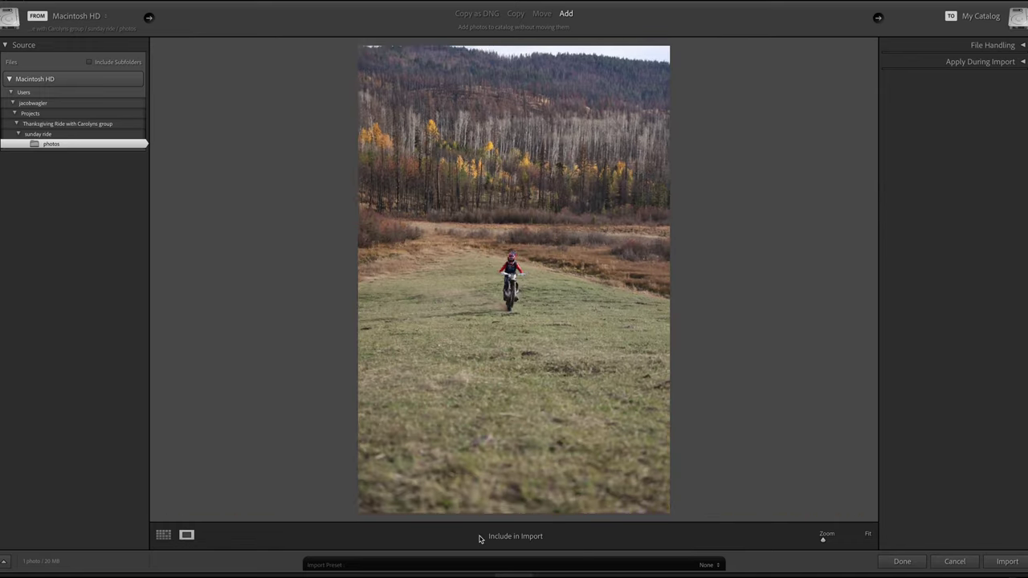
{"action": "key", "text": "Right"}
{"action": "key", "text": "Right"}
{"action": "key", "text": "Right"}
{"action": "key", "text": "Right"}
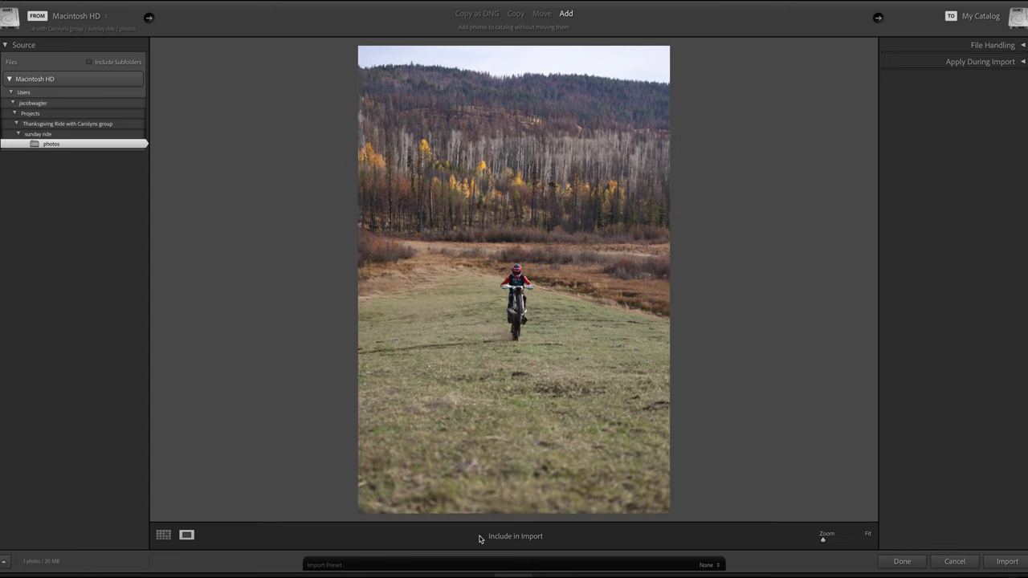
{"action": "key", "text": "Right"}
{"action": "key", "text": "Right"}
{"action": "key", "text": "Right"}
{"action": "key", "text": "Right"}
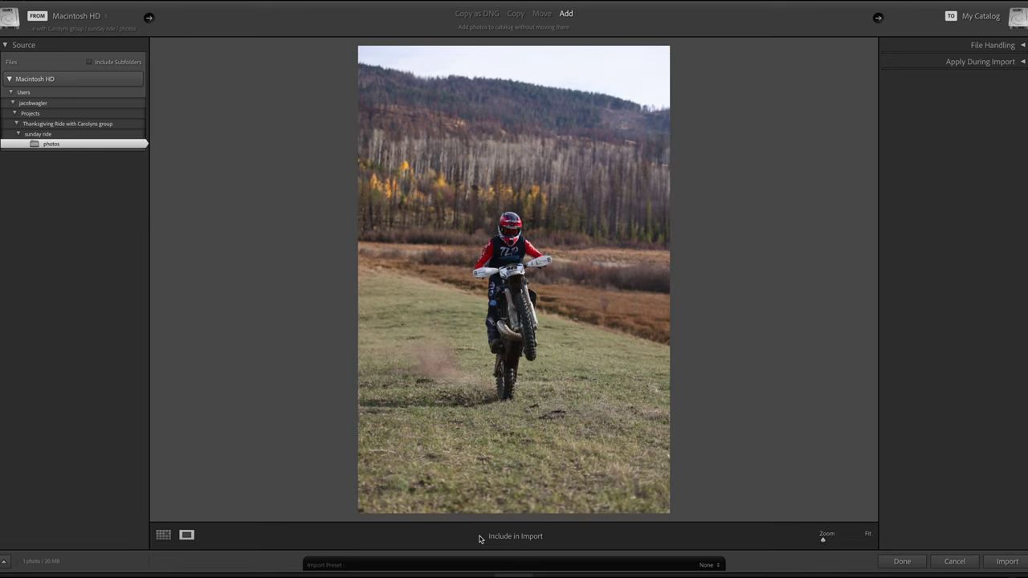
Step: Include the close portrait wheelie shot and the close-up bike photo in the import
{"action": "left_click", "coordinate": [480, 537]}
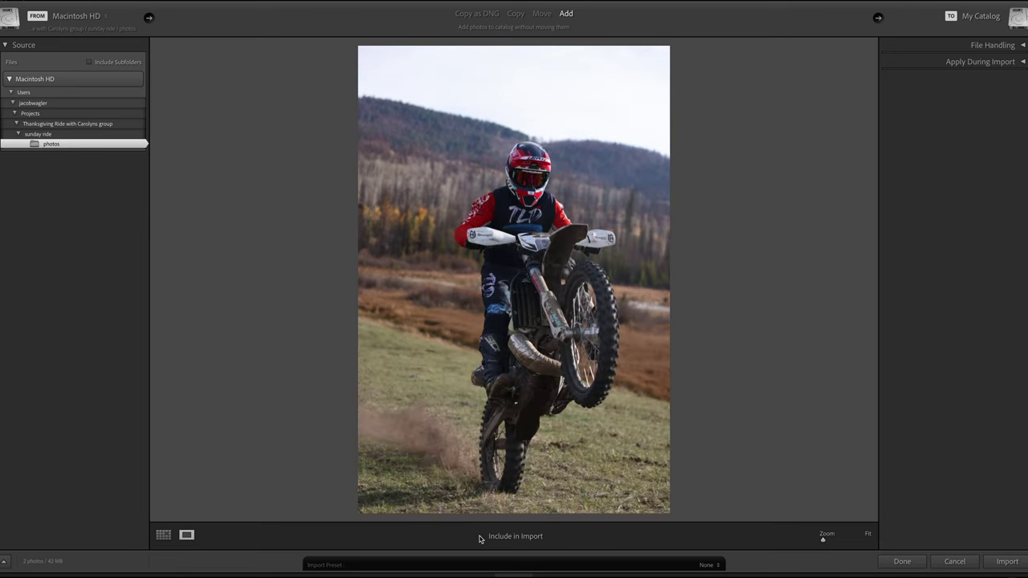
{"action": "left_click", "coordinate": [480, 538]}
{"action": "key", "text": "Right"}
{"action": "key", "text": "Right"}
{"action": "key", "text": "Left"}
{"action": "key", "text": "Right"}
{"action": "key", "text": "Left"}
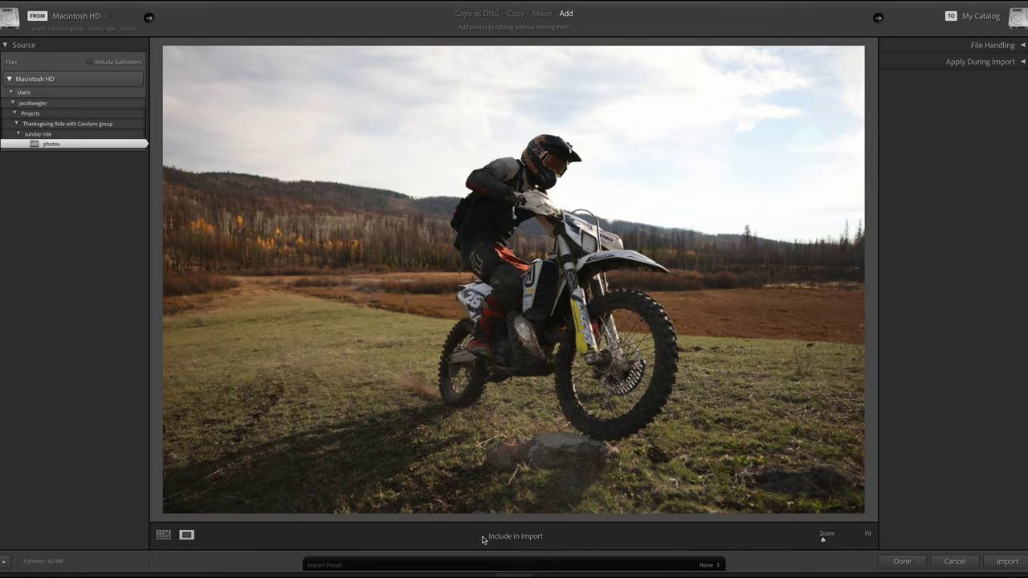
{"action": "key", "text": "Left"}
{"action": "key", "text": "Right"}
{"action": "left_click", "coordinate": [482, 537]}
Step: Include the backlit wheelie photo and the following wheelie photo in the import
{"action": "key", "text": "Right"}
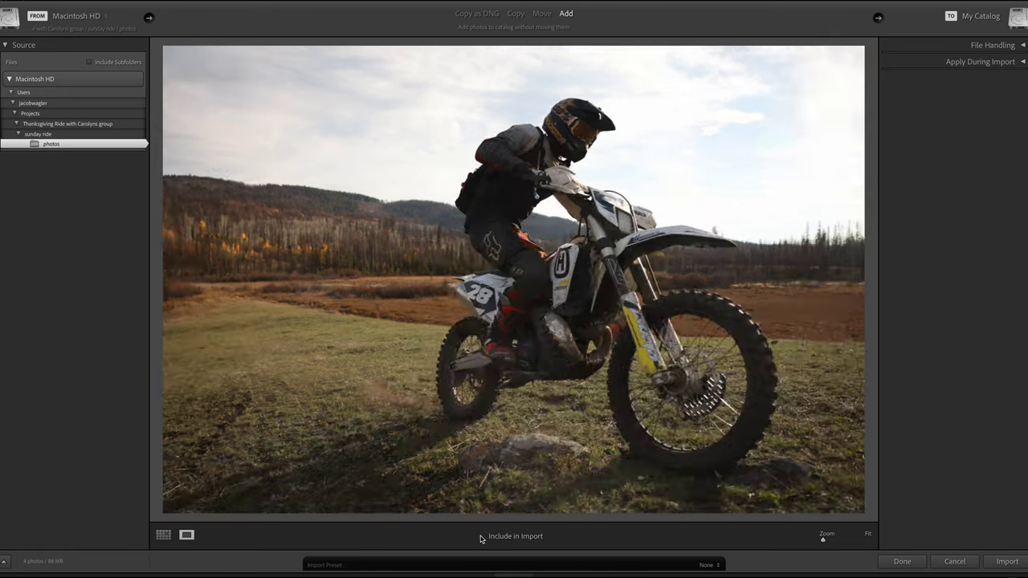
{"action": "key", "text": "Right"}
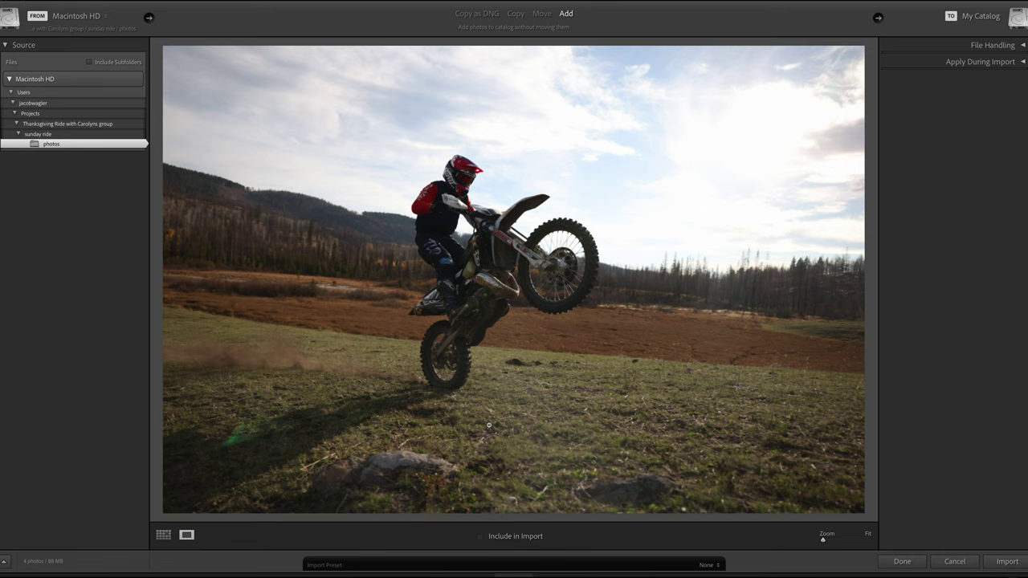
{"action": "left_click", "coordinate": [480, 537]}
{"action": "key", "text": "Right"}
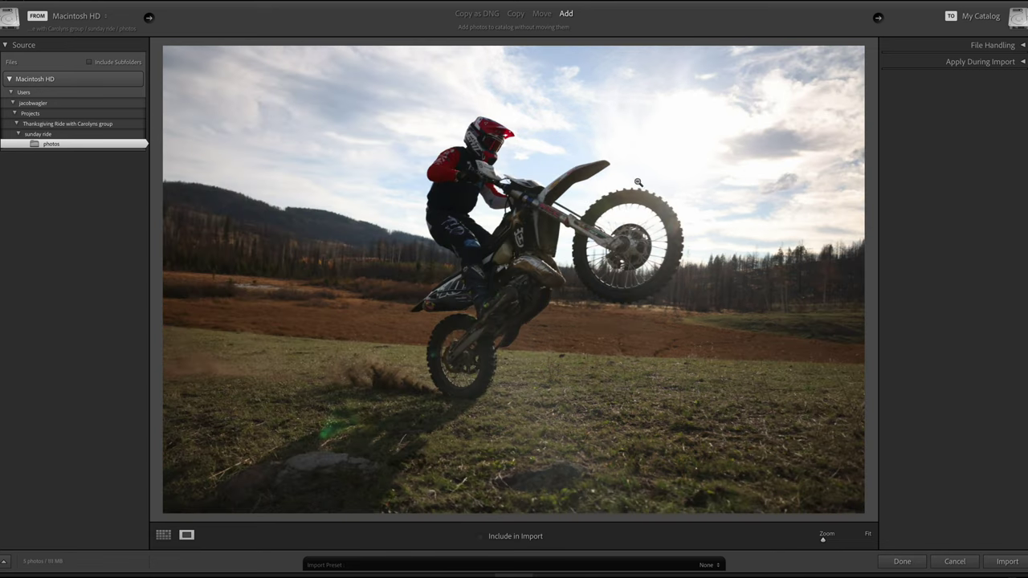
{"action": "left_click", "coordinate": [481, 537]}
{"action": "key", "text": "Right"}
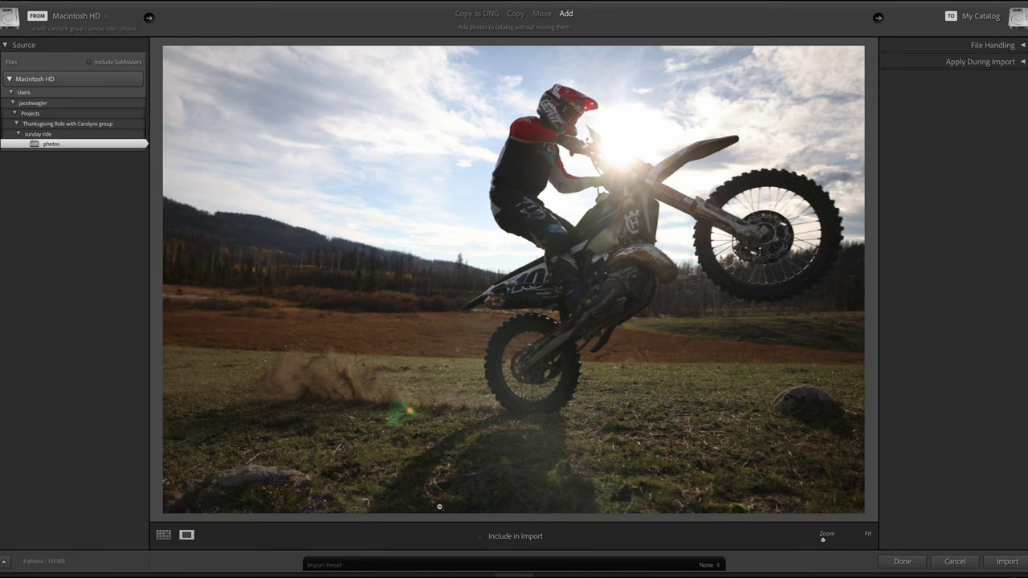
Step: Include the sunlit wheelie shot and the wheelie-recovery shot in the import
{"action": "left_click", "coordinate": [480, 541]}
{"action": "key", "text": "Right"}
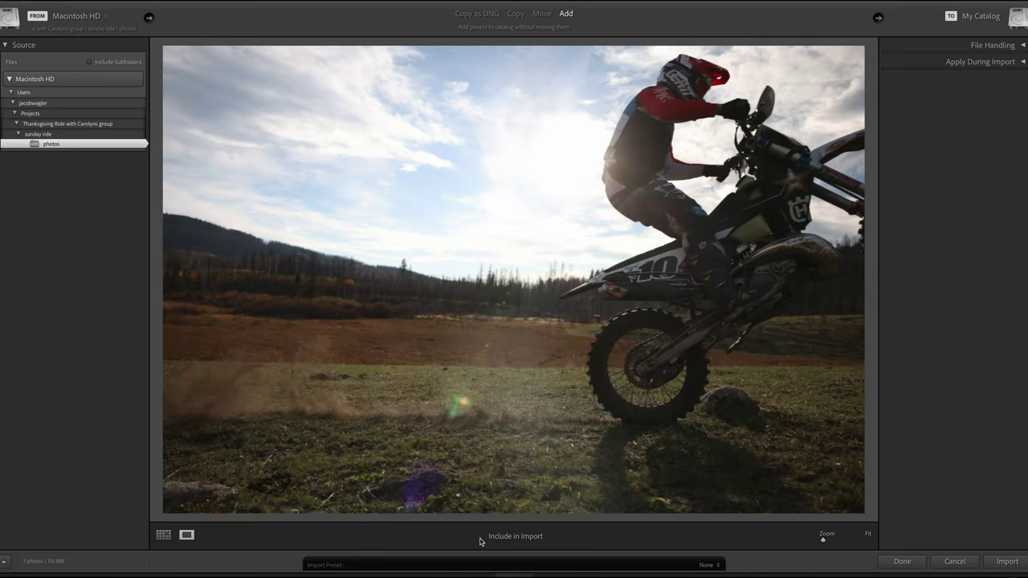
{"action": "key", "text": "Right"}
{"action": "key", "text": "Right"}
{"action": "key", "text": "Right"}
{"action": "key", "text": "Right"}
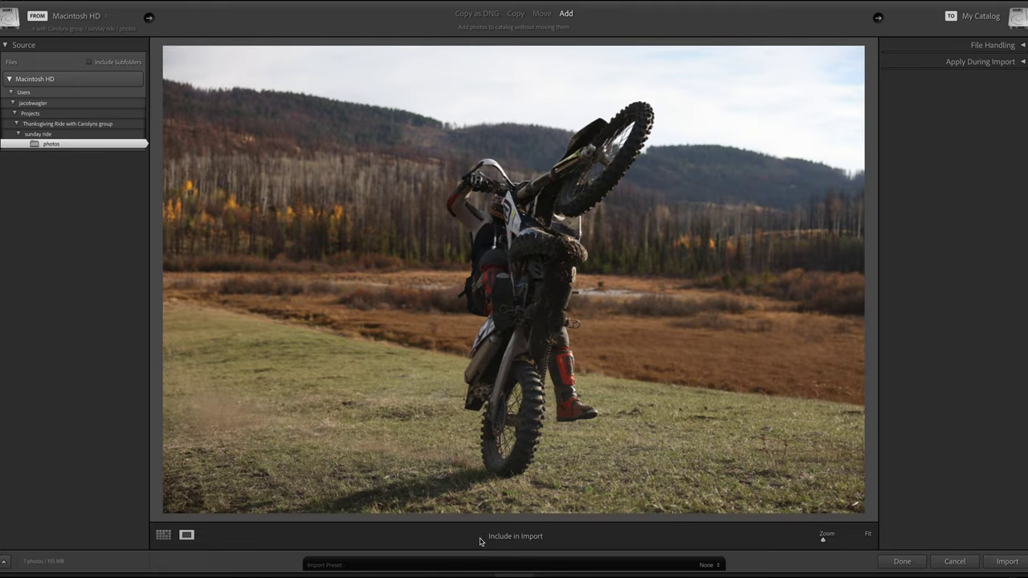
{"action": "key", "text": "Right"}
{"action": "key", "text": "Right"}
{"action": "key", "text": "Right"}
{"action": "key", "text": "Right"}
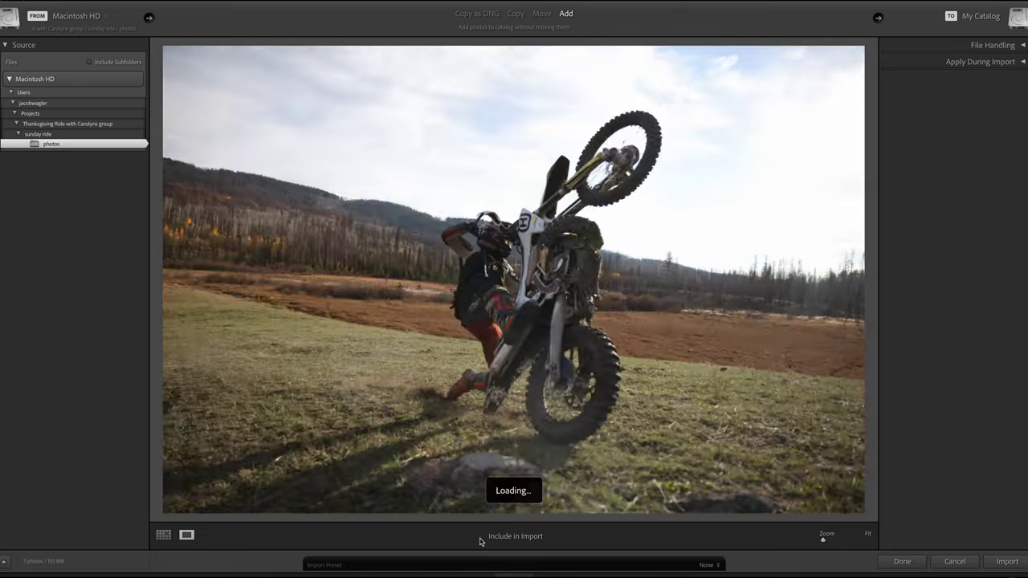
{"action": "key", "text": "Right"}
{"action": "key", "text": "Right"}
{"action": "key", "text": "Right"}
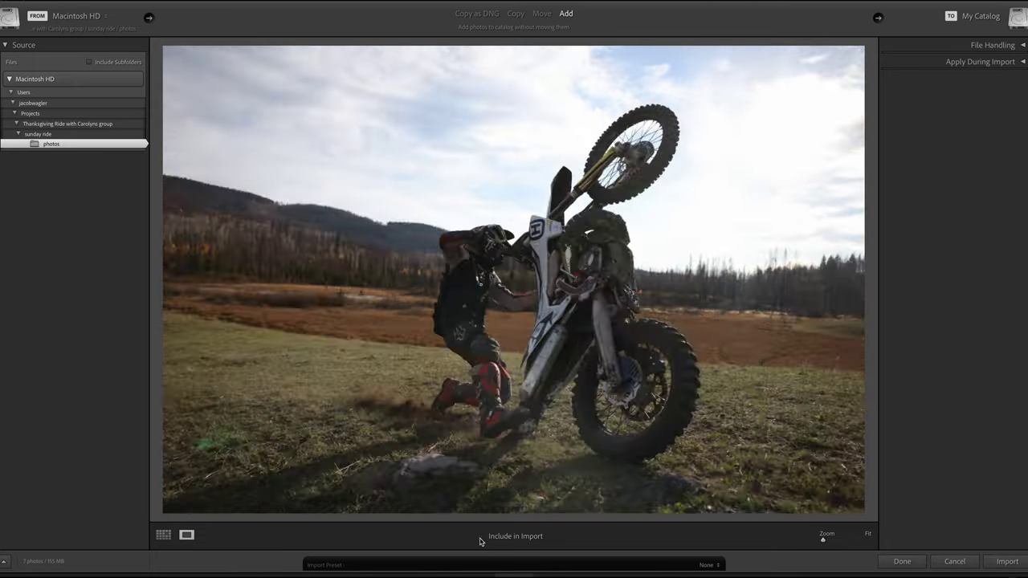
{"action": "left_click", "coordinate": [480, 541]}
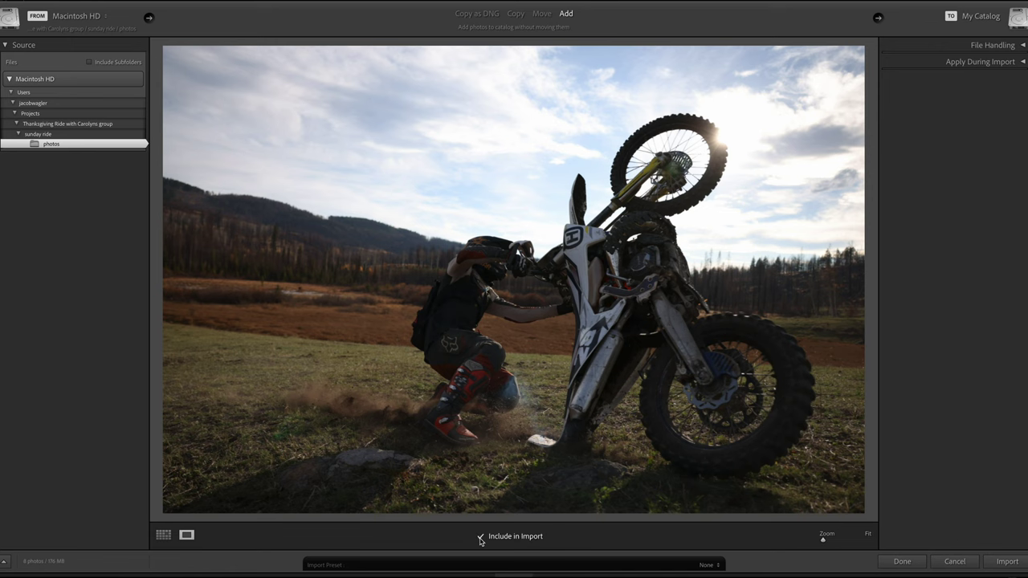
Step: Include the dusty crash photo in the import
{"action": "key", "text": "Right"}
{"action": "key", "text": "Right"}
{"action": "key", "text": "Right"}
{"action": "left_click", "coordinate": [480, 541]}
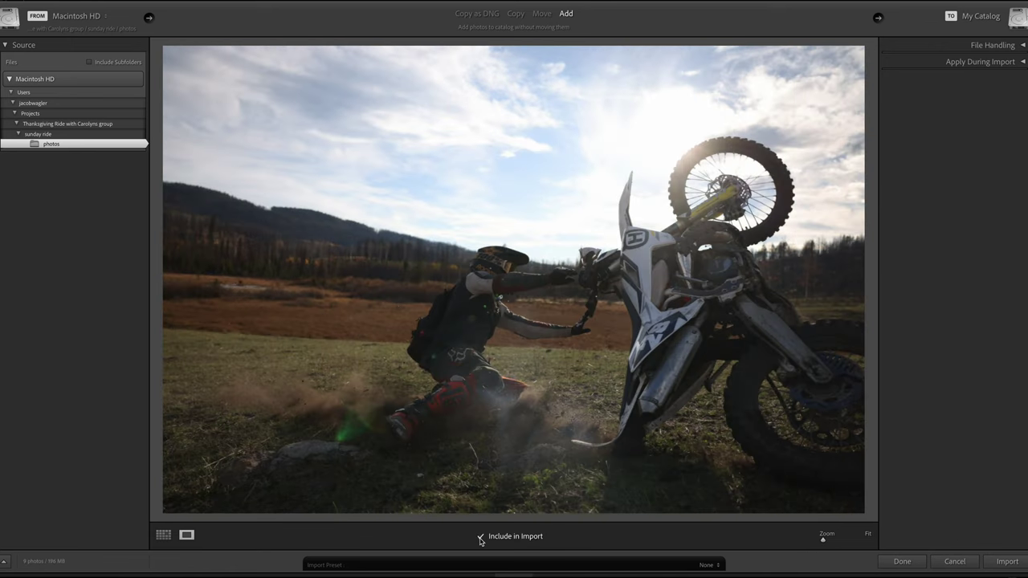
{"action": "key", "text": "Right"}
{"action": "key", "text": "Left"}
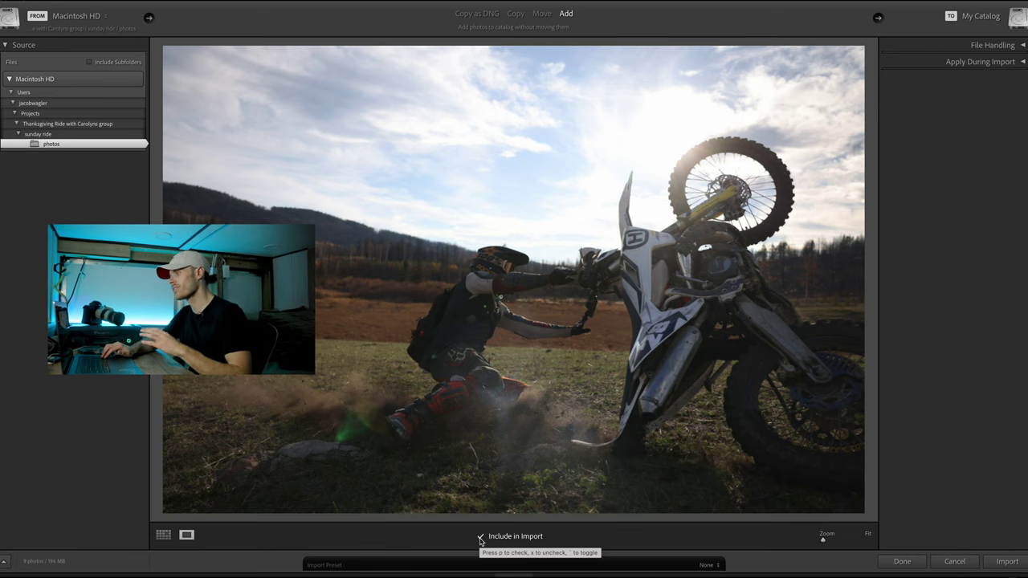
Step: Step through the riding burst and include the close mid-wheelie shot
{"action": "key", "text": "Right"}
{"action": "key", "text": "Right"}
{"action": "key", "text": "Right"}
{"action": "key", "text": "Right"}
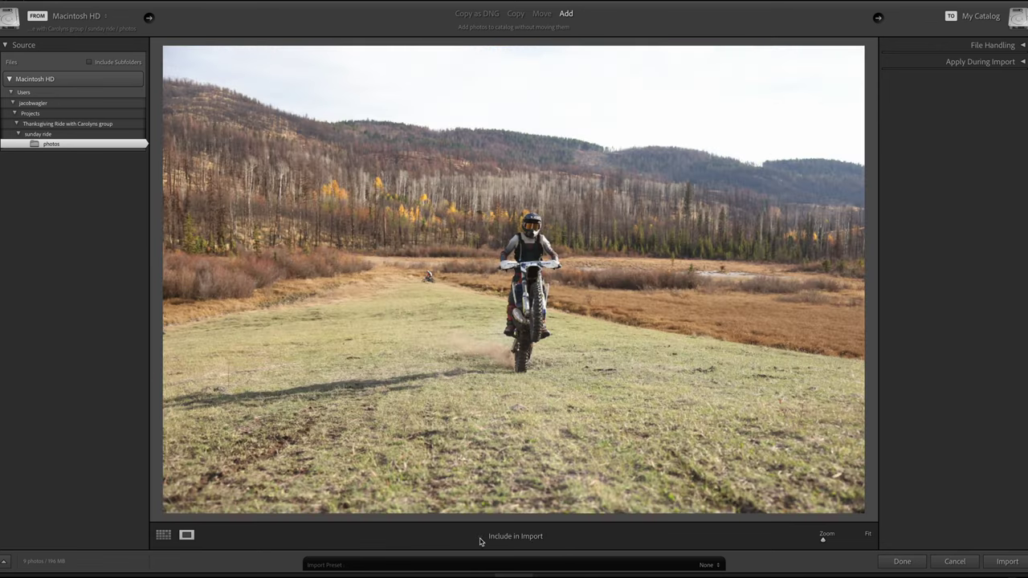
{"action": "key", "text": "Right"}
{"action": "key", "text": "Right"}
{"action": "key", "text": "Right"}
{"action": "key", "text": "Right"}
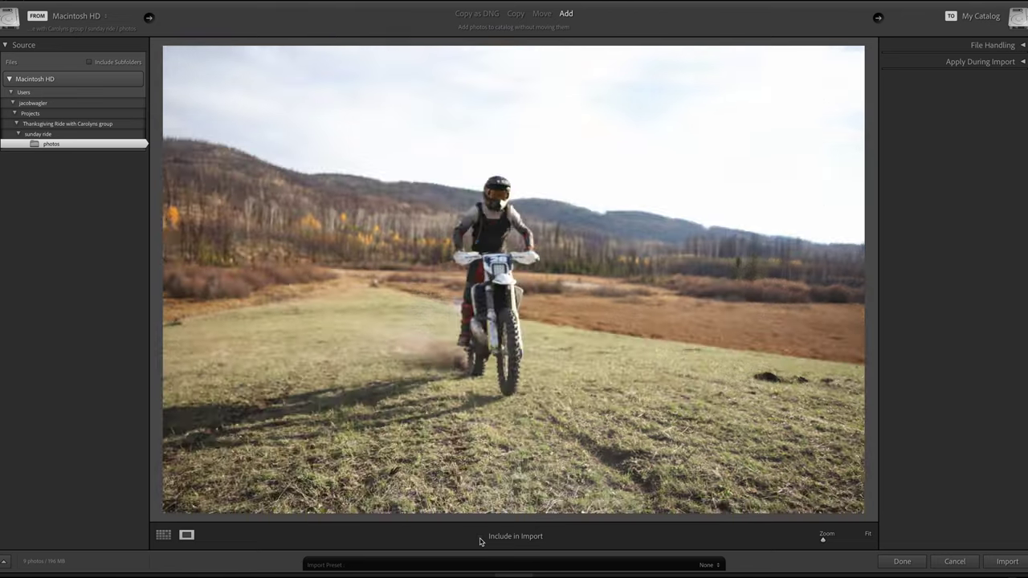
{"action": "key", "text": "Right"}
{"action": "key", "text": "Right"}
{"action": "key", "text": "Right"}
{"action": "key", "text": "Right"}
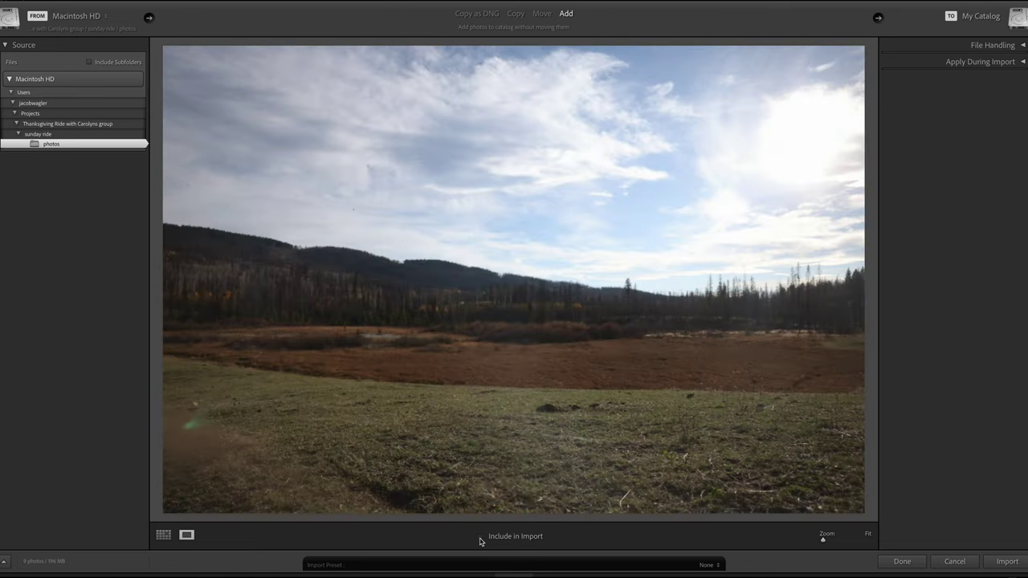
{"action": "key", "text": "Right"}
{"action": "key", "text": "Right"}
{"action": "key", "text": "Right"}
{"action": "key", "text": "Right"}
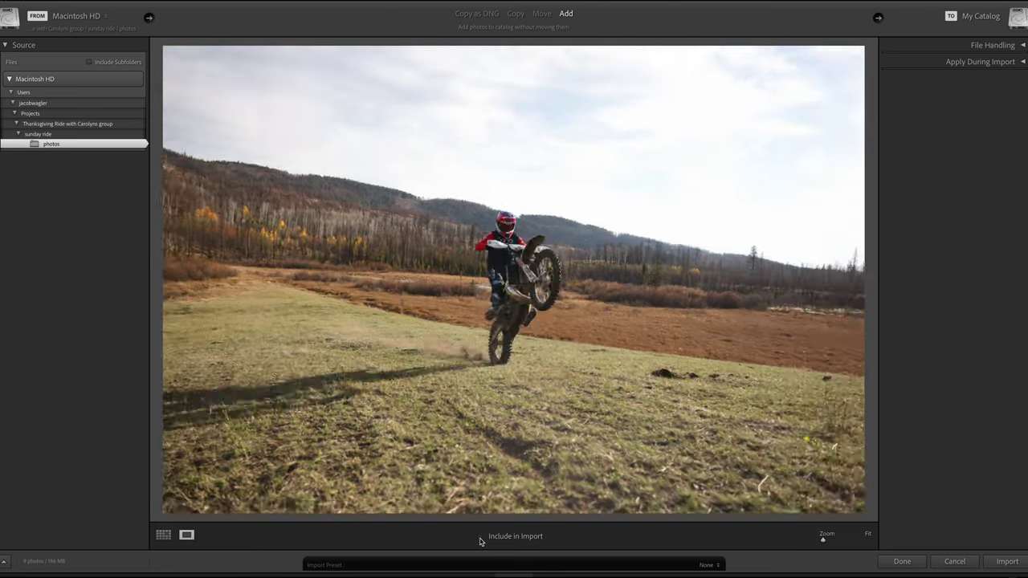
{"action": "key", "text": "Right"}
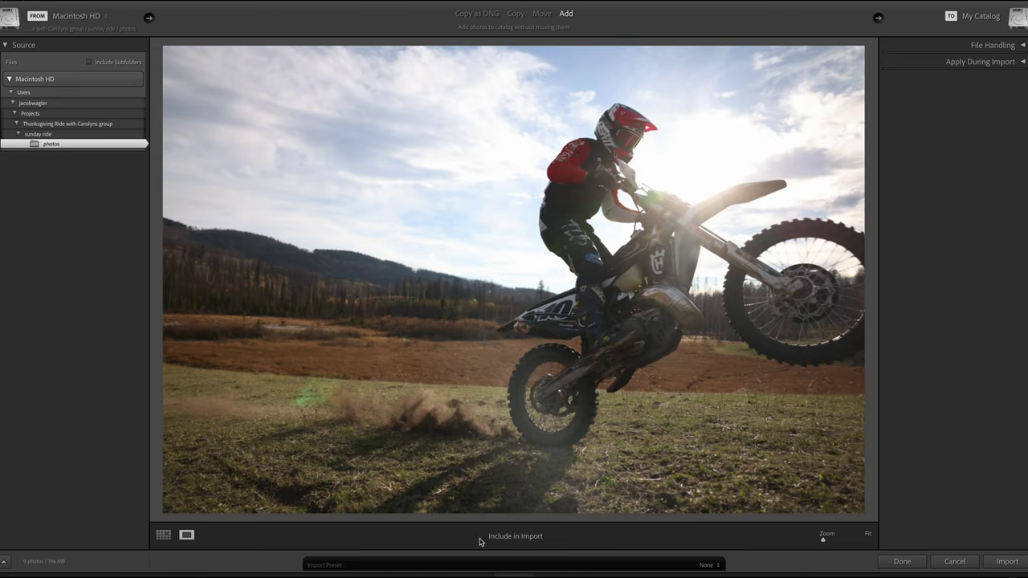
{"action": "key", "text": "Right"}
{"action": "key", "text": "Right"}
{"action": "key", "text": "Right"}
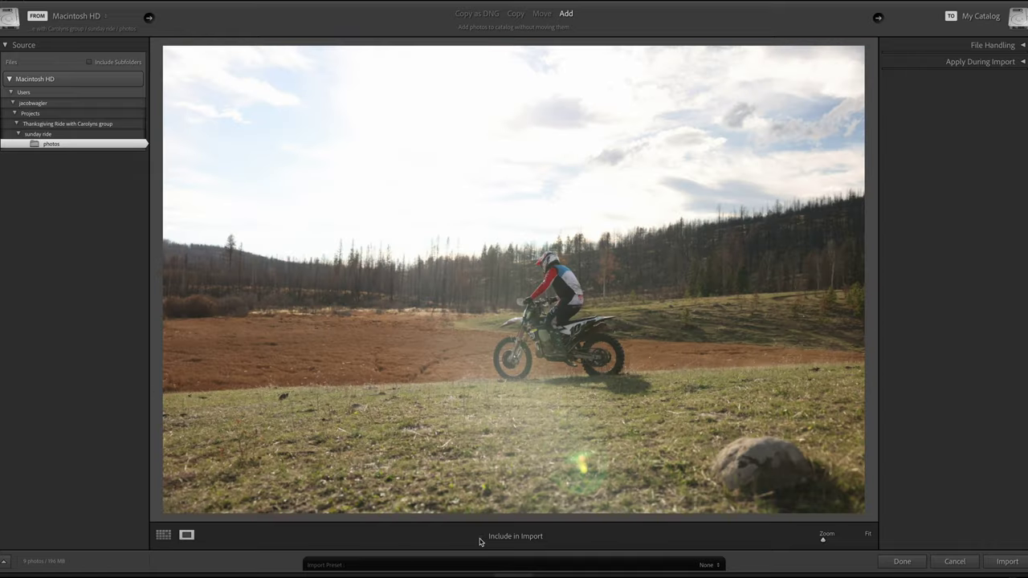
{"action": "key", "text": "Right"}
{"action": "key", "text": "Right"}
{"action": "key", "text": "Right"}
{"action": "key", "text": "Right"}
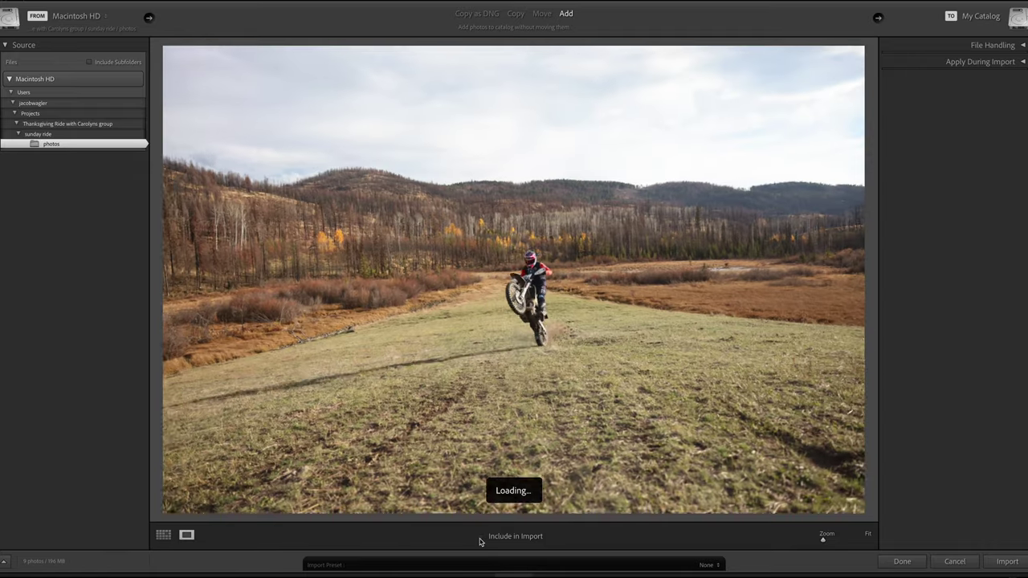
{"action": "key", "text": "Right"}
{"action": "key", "text": "Right"}
{"action": "key", "text": "Right"}
{"action": "key", "text": "Right"}
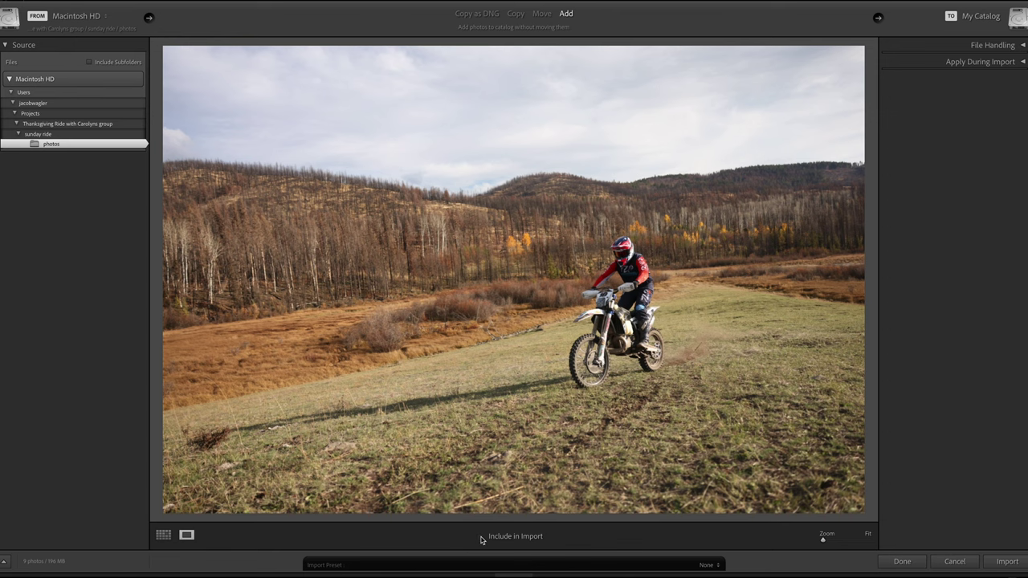
{"action": "key", "text": "Right"}
{"action": "key", "text": "Right"}
{"action": "key", "text": "Right"}
{"action": "key", "text": "Right"}
{"action": "key", "text": "Right"}
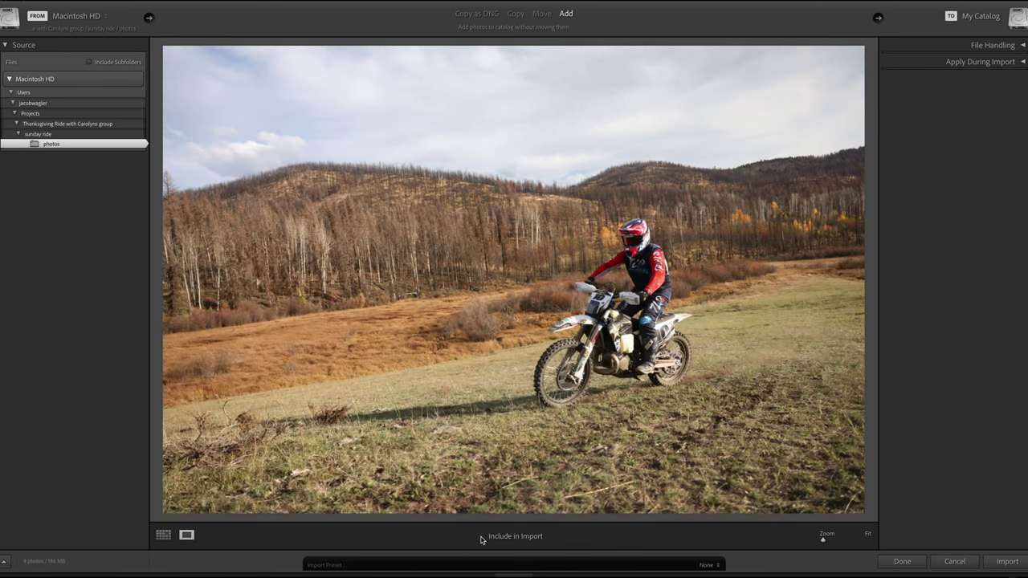
{"action": "key", "text": "Right"}
{"action": "key", "text": "Right"}
{"action": "key", "text": "Right"}
{"action": "key", "text": "Right"}
{"action": "key", "text": "Right"}
{"action": "key", "text": "Right"}
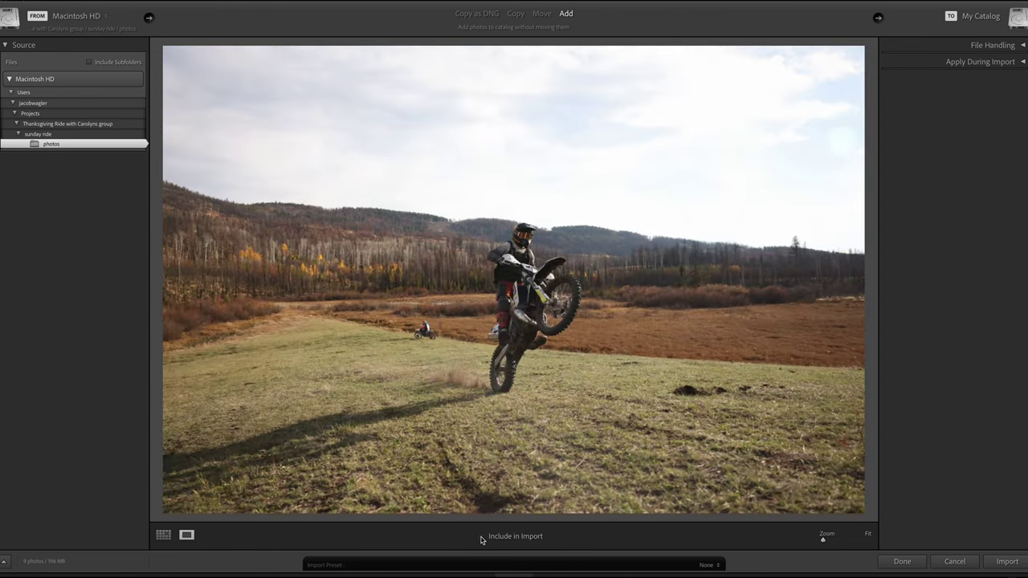
{"action": "key", "text": "Right"}
{"action": "key", "text": "Right"}
{"action": "key", "text": "Right"}
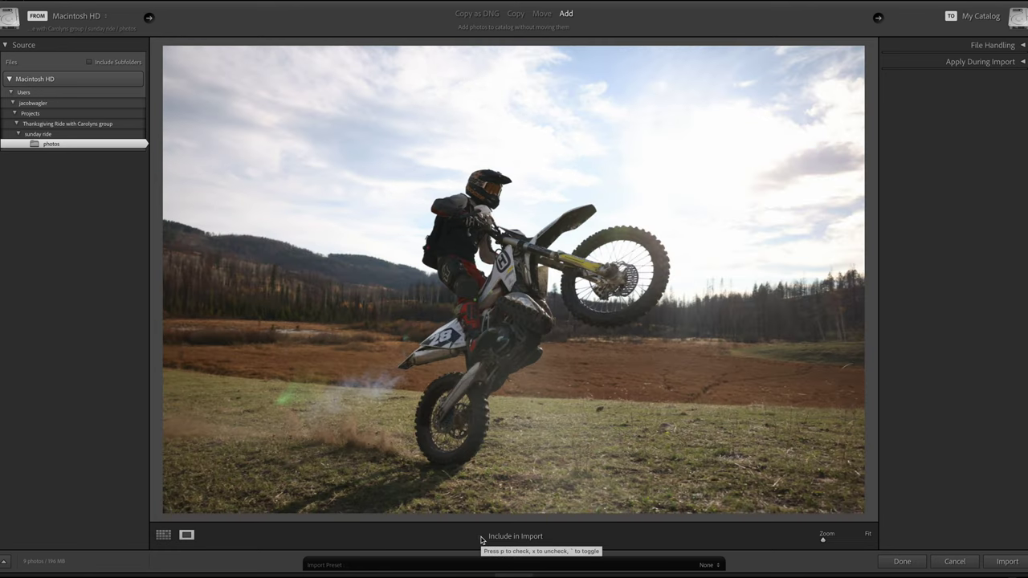
{"action": "left_click", "coordinate": [482, 540]}
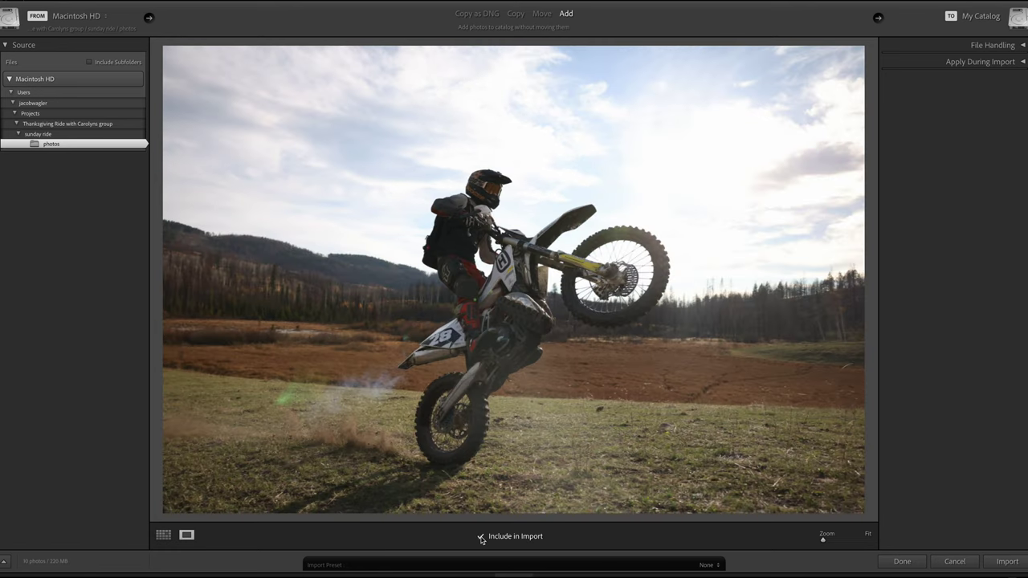
Step: Include the next wheelie shot and the backlit wheelie shot in the import
{"action": "key", "text": "Right"}
{"action": "left_click", "coordinate": [482, 540]}
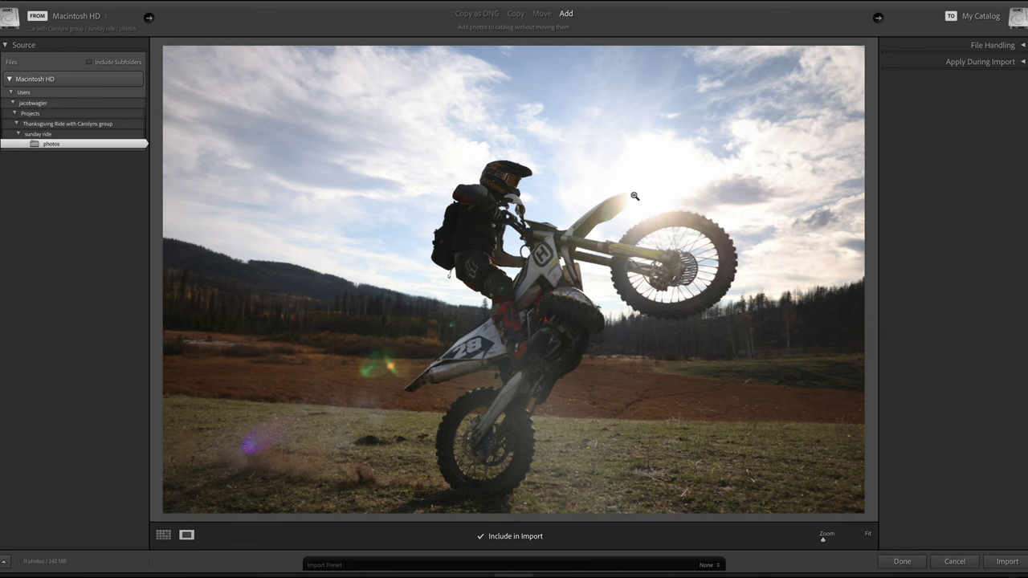
{"action": "key", "text": "Right"}
{"action": "left_click", "coordinate": [480, 538]}
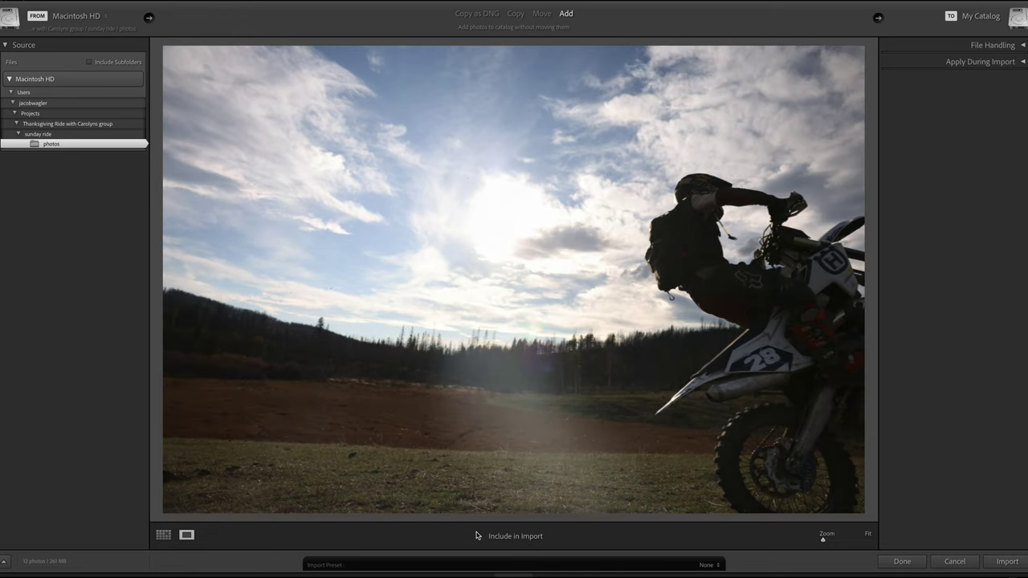
Step: Advance through the approaching-rider burst and include the number 28 wheelie shot
{"action": "key", "text": "Right"}
{"action": "key", "text": "Right"}
{"action": "key", "text": "Right"}
{"action": "key", "text": "Right"}
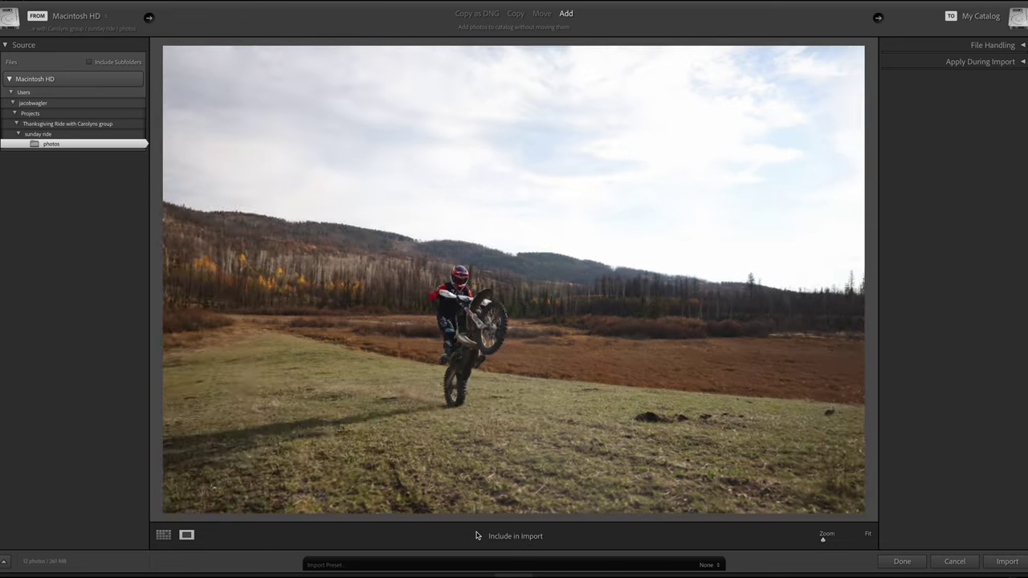
{"action": "key", "text": "Right"}
{"action": "key", "text": "Right"}
{"action": "key", "text": "Right"}
{"action": "key", "text": "Right"}
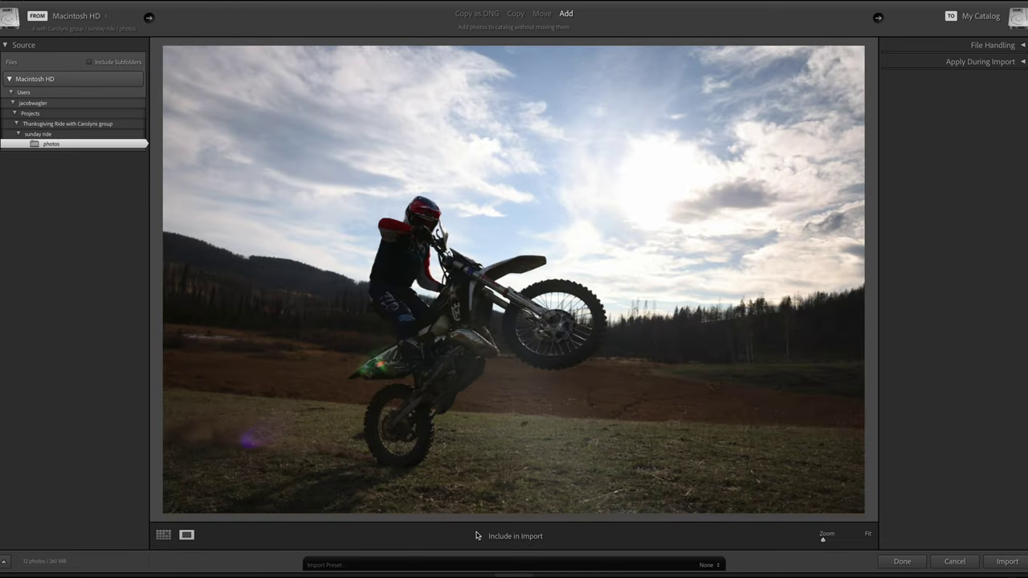
{"action": "key", "text": "Right"}
{"action": "key", "text": "Right"}
{"action": "key", "text": "Right"}
{"action": "key", "text": "Right"}
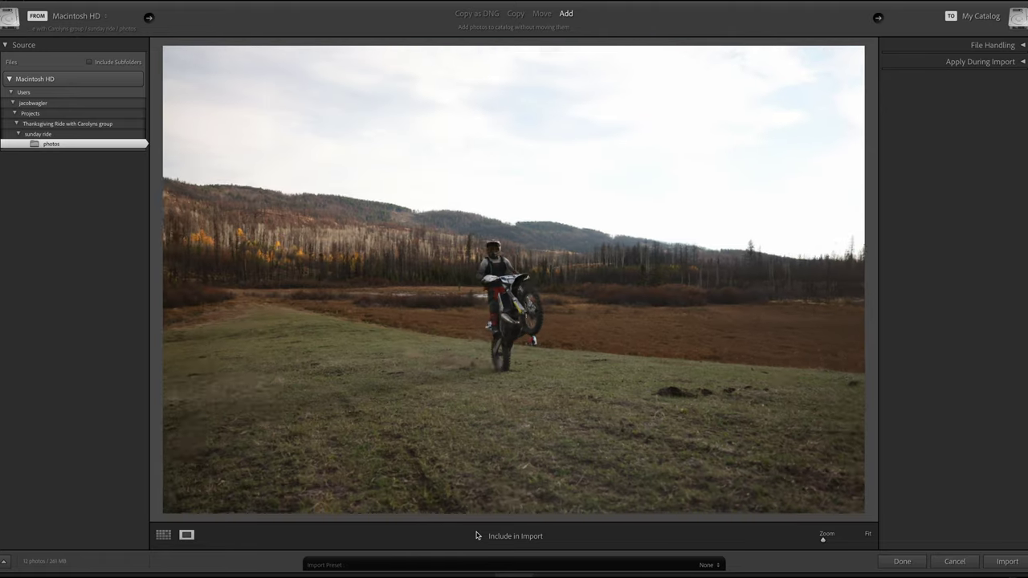
{"action": "key", "text": "Right"}
{"action": "key", "text": "Right"}
{"action": "key", "text": "Right"}
{"action": "key", "text": "Right"}
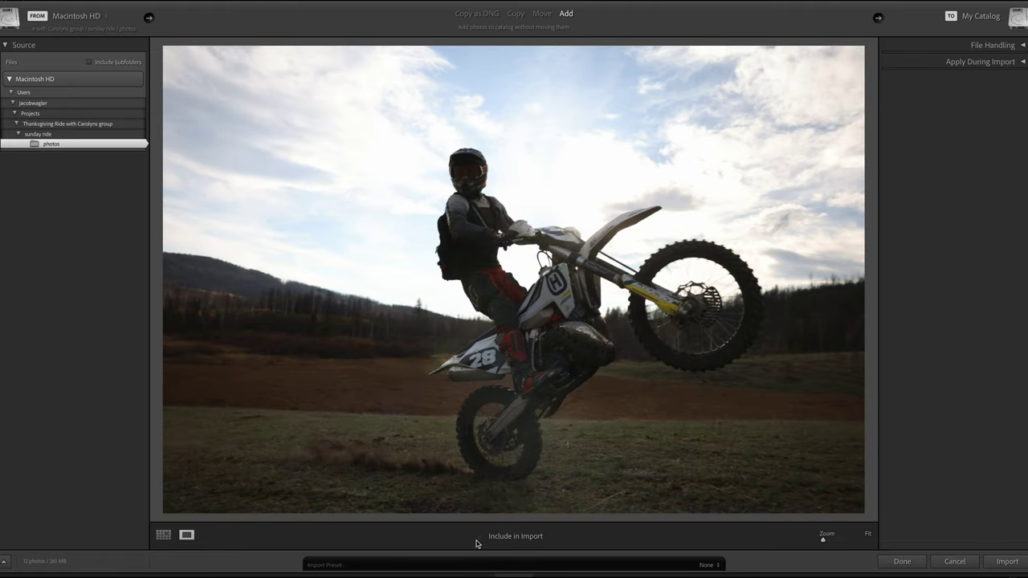
{"action": "left_click", "coordinate": [480, 537]}
Step: Pass the vertical burst and group riding shots, then include the teal-suited rider shot
{"action": "key", "text": "Right"}
{"action": "key", "text": "Right"}
{"action": "key", "text": "Right"}
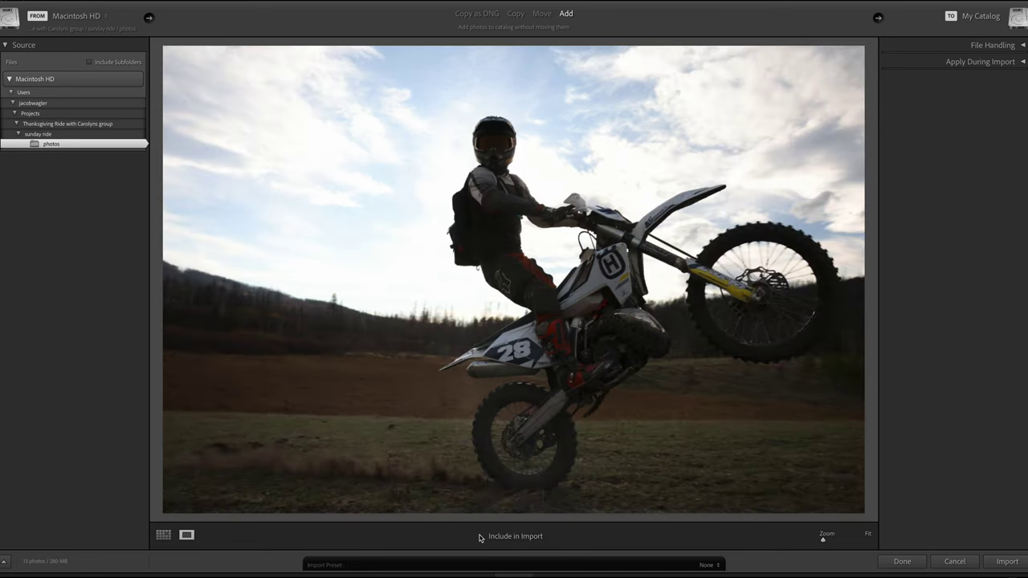
{"action": "key", "text": "Right"}
{"action": "key", "text": "Right"}
{"action": "key", "text": "Right"}
{"action": "key", "text": "Right"}
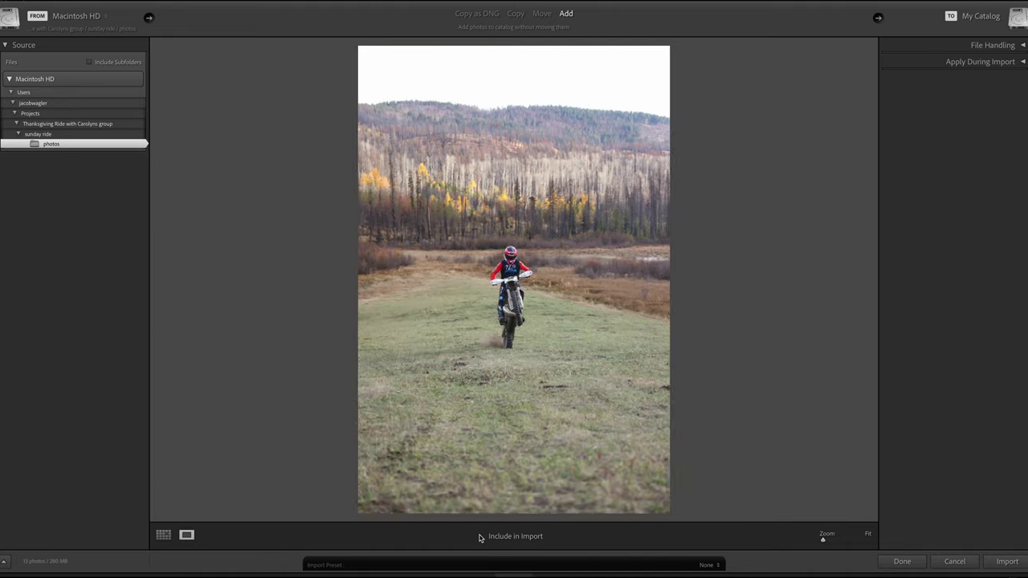
{"action": "key", "text": "Right"}
{"action": "key", "text": "Right"}
{"action": "key", "text": "Right"}
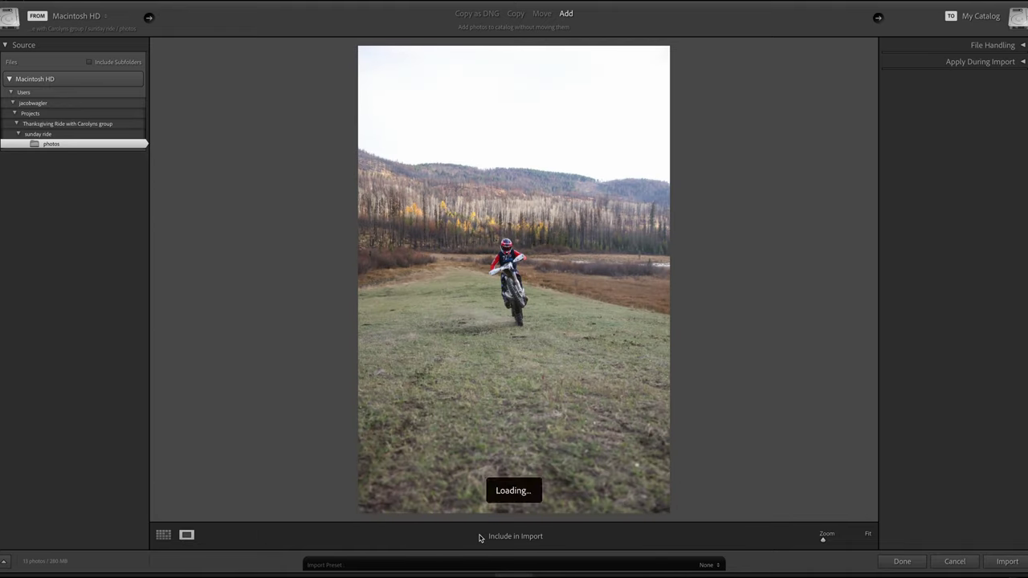
{"action": "key", "text": "Right"}
{"action": "key", "text": "Right"}
{"action": "key", "text": "Right"}
{"action": "key", "text": "Right"}
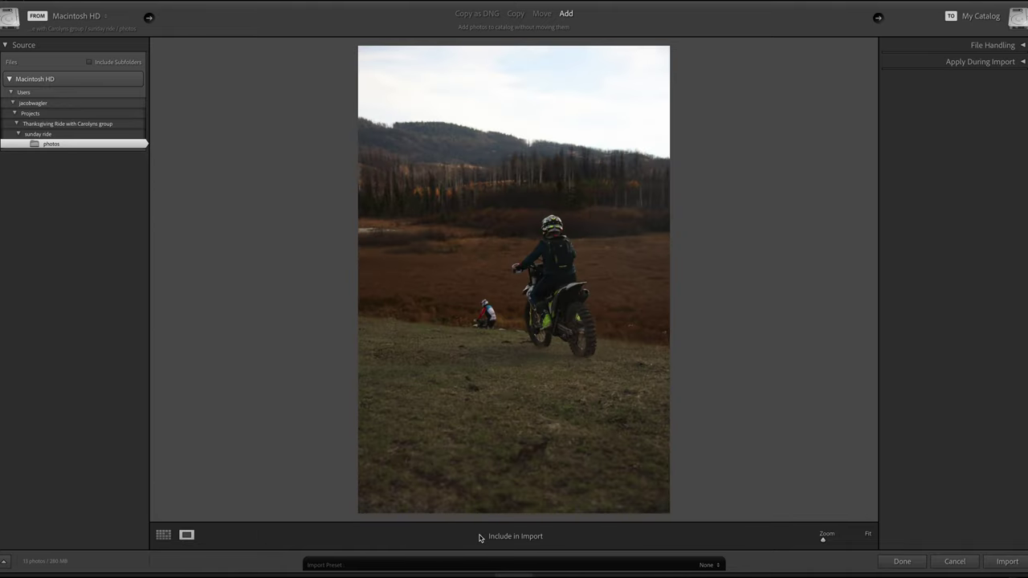
{"action": "key", "text": "Right"}
{"action": "key", "text": "Right"}
{"action": "key", "text": "Right"}
{"action": "key", "text": "Right"}
{"action": "key", "text": "Right"}
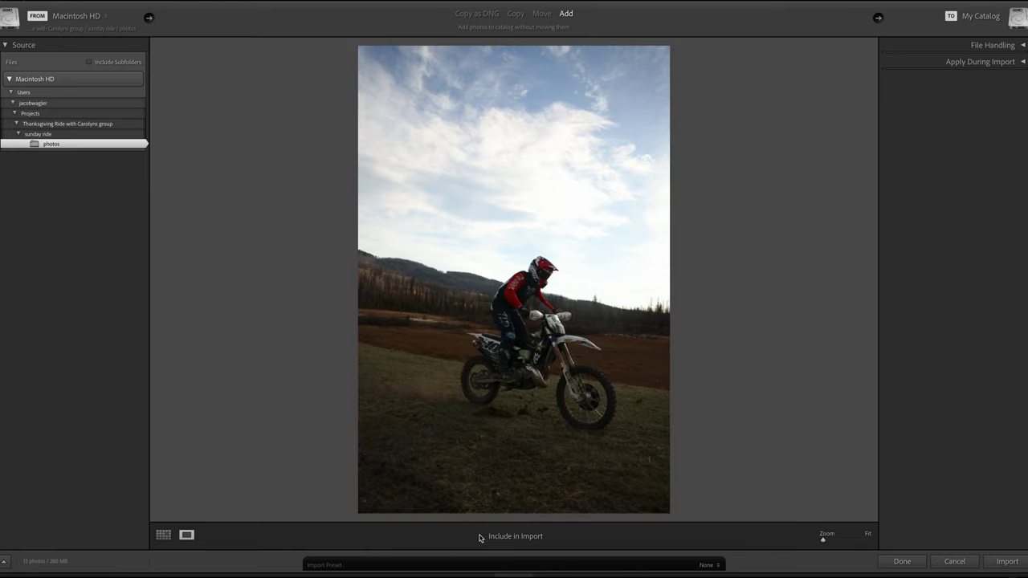
{"action": "key", "text": "Right"}
{"action": "key", "text": "Right"}
{"action": "key", "text": "Right"}
{"action": "key", "text": "Right"}
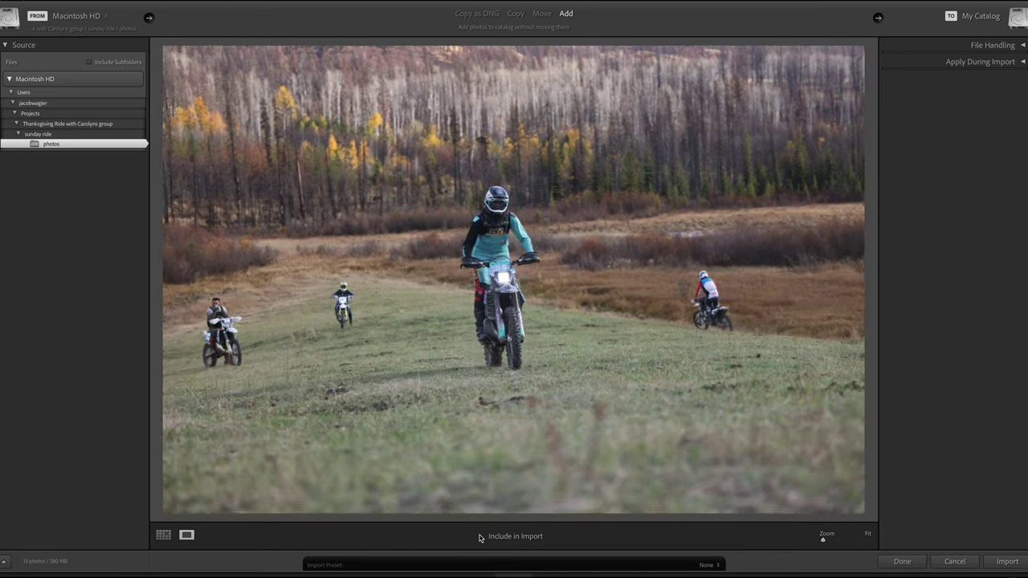
{"action": "key", "text": "Right"}
{"action": "key", "text": "Right"}
{"action": "key", "text": "Right"}
{"action": "key", "text": "Right"}
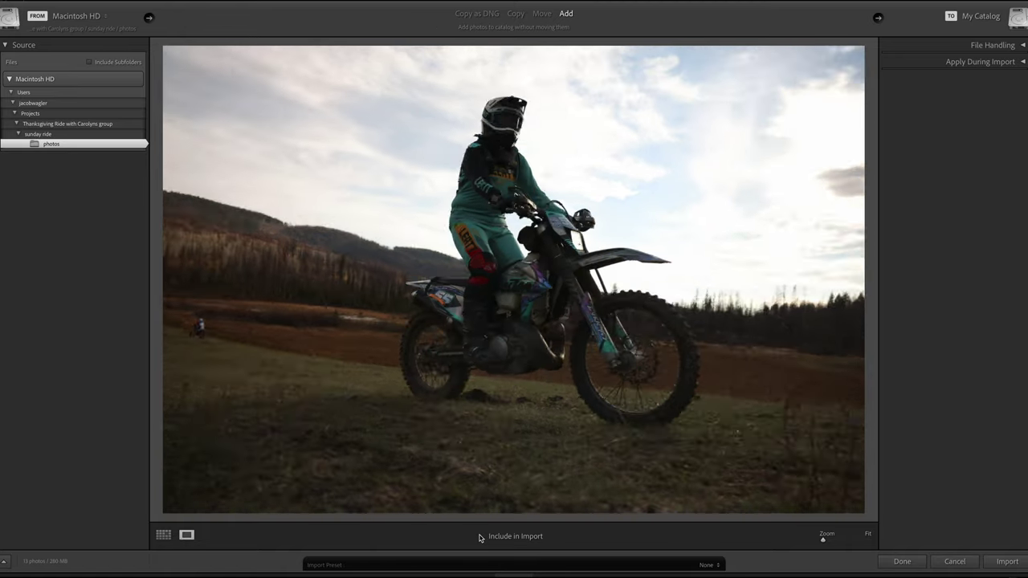
{"action": "key", "text": "Right"}
{"action": "key", "text": "Right"}
{"action": "key", "text": "Right"}
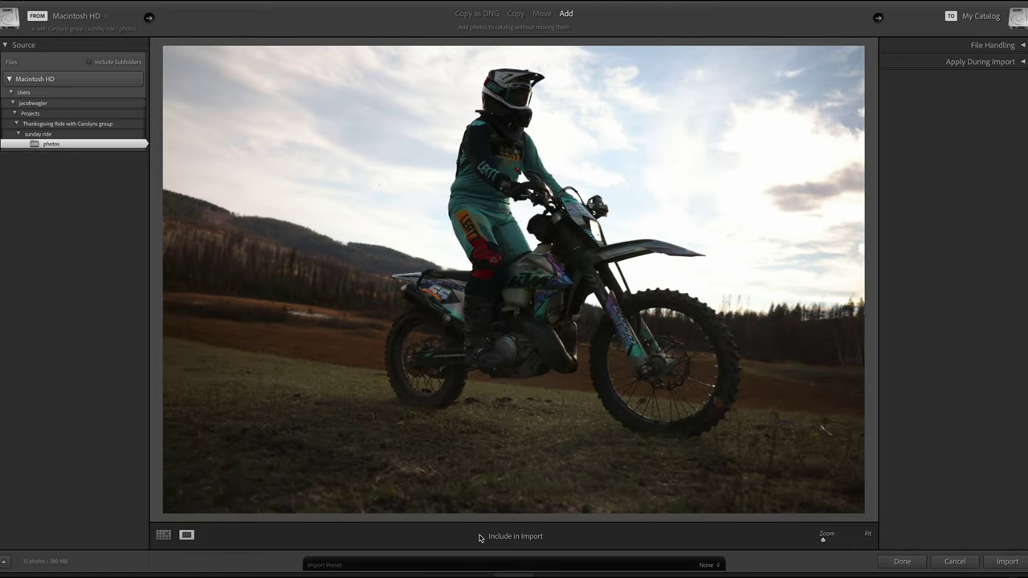
{"action": "left_click", "coordinate": [480, 538]}
Step: Check the closer backlit wheelie shot's focus at 200% and 400%, then return to Fit
{"action": "key", "text": "Right"}
{"action": "key", "text": "Right"}
{"action": "key", "text": "Right"}
{"action": "key", "text": "Right"}
{"action": "key", "text": "Right"}
{"action": "key", "text": "Right"}
{"action": "key", "text": "Right"}
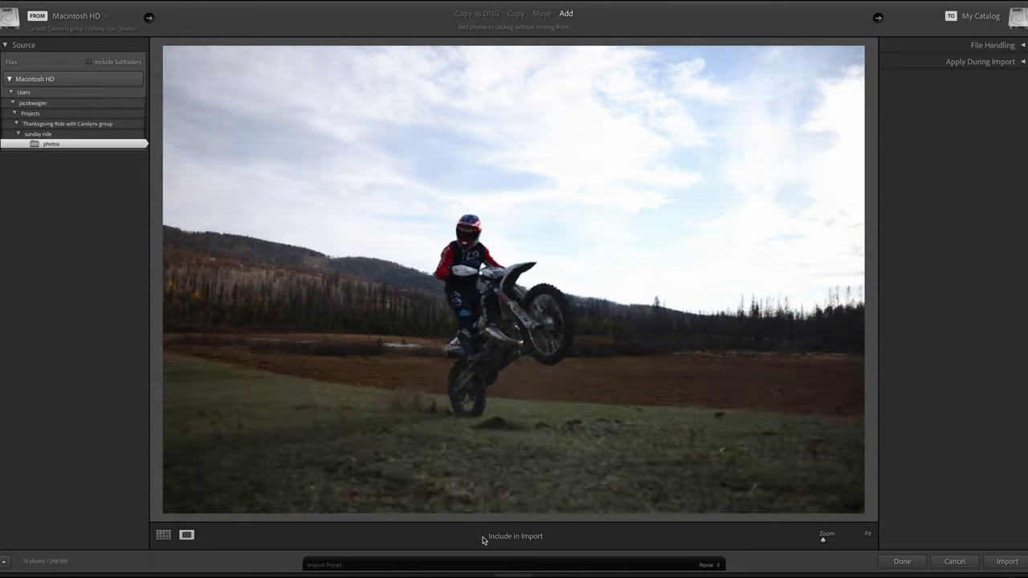
{"action": "key", "text": "Right"}
{"action": "key", "text": "Right"}
{"action": "key", "text": "Right"}
{"action": "key", "text": "Right"}
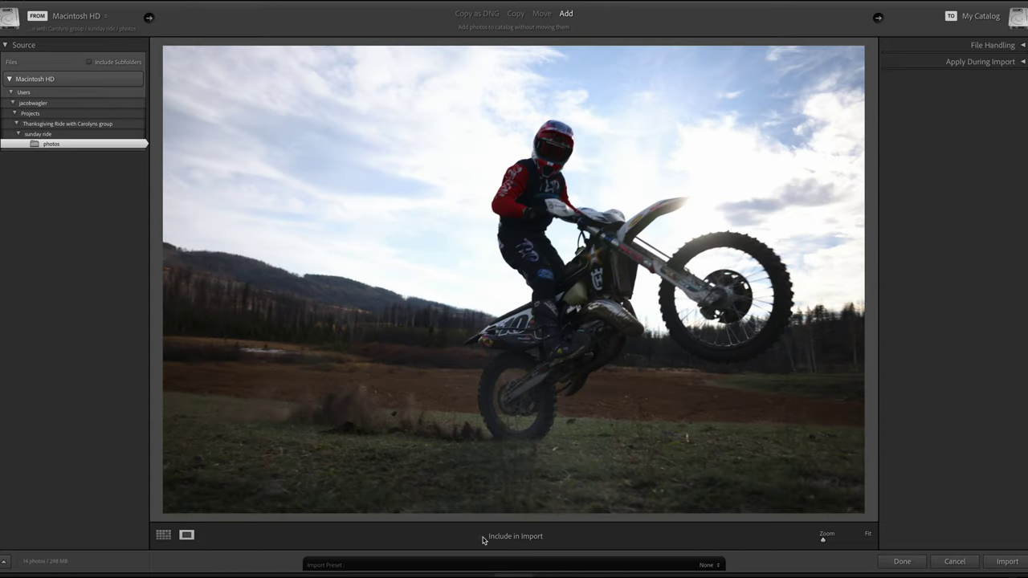
{"action": "left_click", "coordinate": [556, 237]}
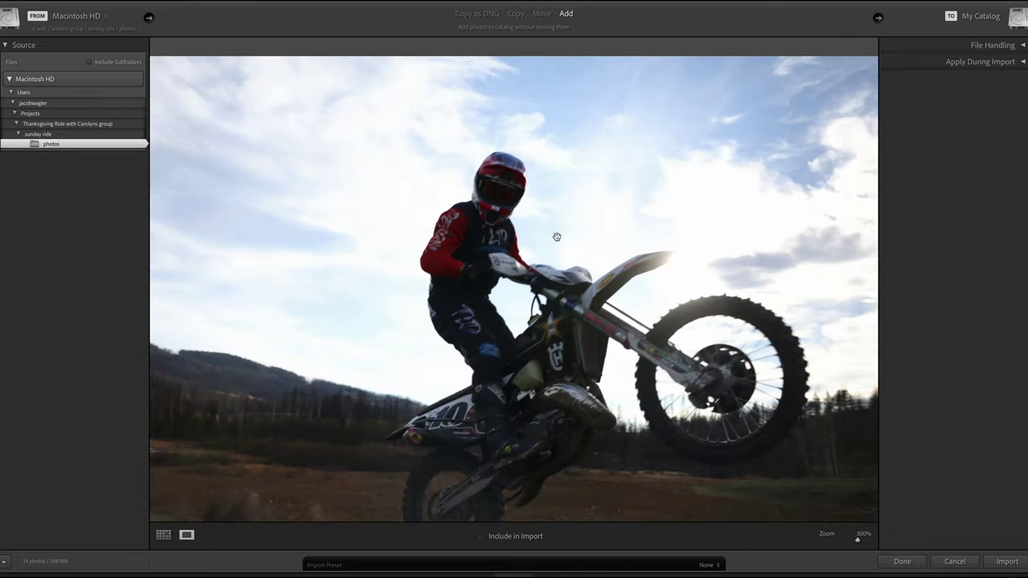
{"action": "key", "text": "super+equal"}
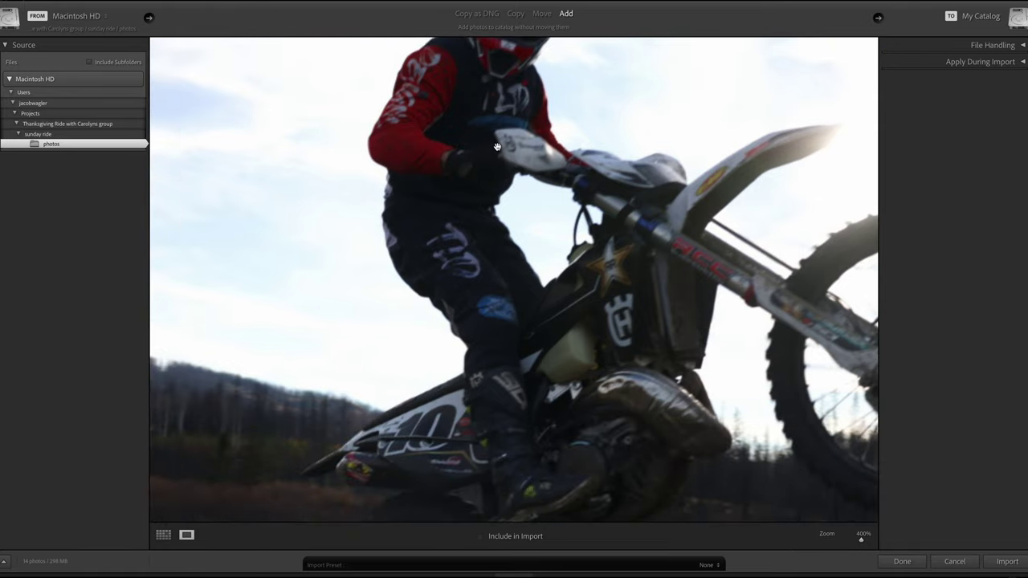
{"action": "key", "text": "super+minus"}
{"action": "key", "text": "super+minus"}
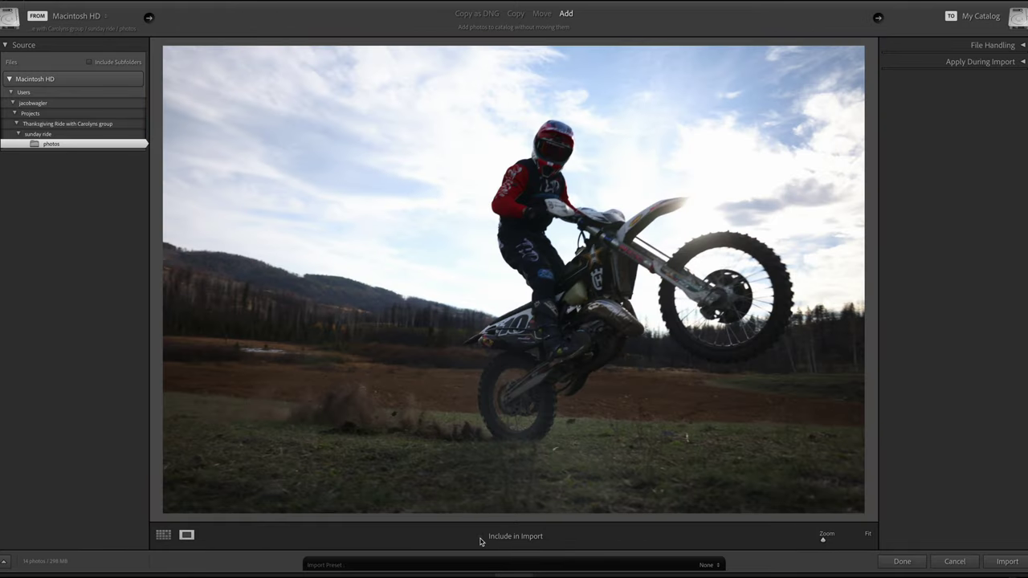
Step: Advance to the wider side-view shot and include it in the import
{"action": "key", "text": "Right"}
{"action": "key", "text": "Right"}
{"action": "key", "text": "Right"}
{"action": "key", "text": "Right"}
{"action": "key", "text": "Right"}
{"action": "key", "text": "Right"}
{"action": "key", "text": "Right"}
{"action": "key", "text": "Right"}
{"action": "key", "text": "Right"}
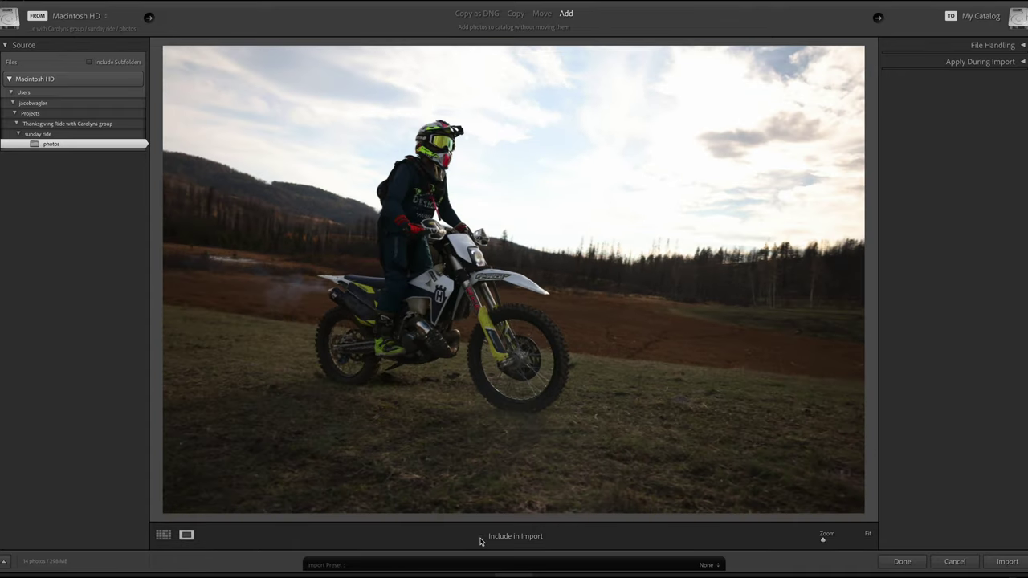
{"action": "key", "text": "Right"}
{"action": "key", "text": "Right"}
{"action": "key", "text": "Right"}
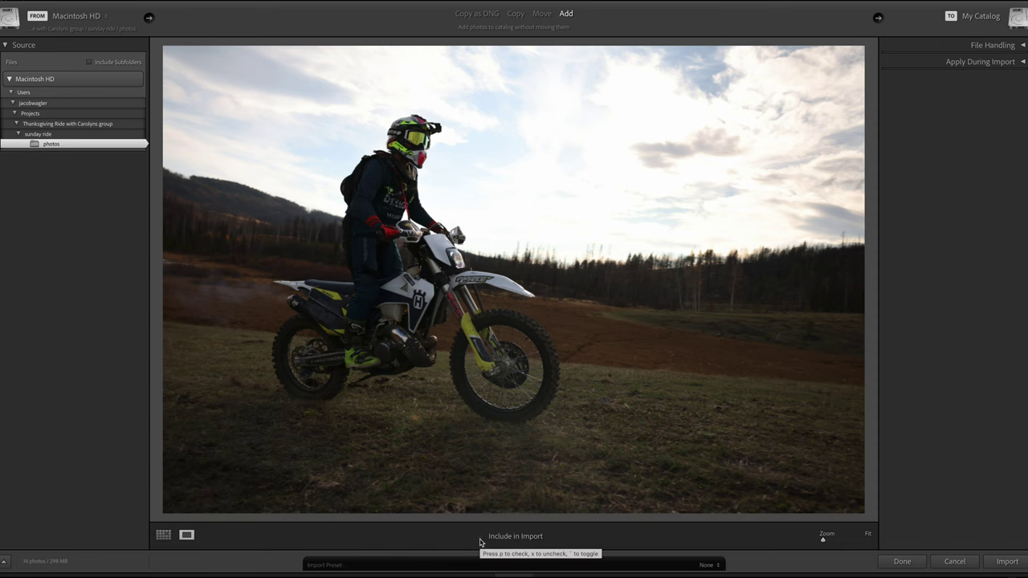
{"action": "left_click", "coordinate": [480, 537]}
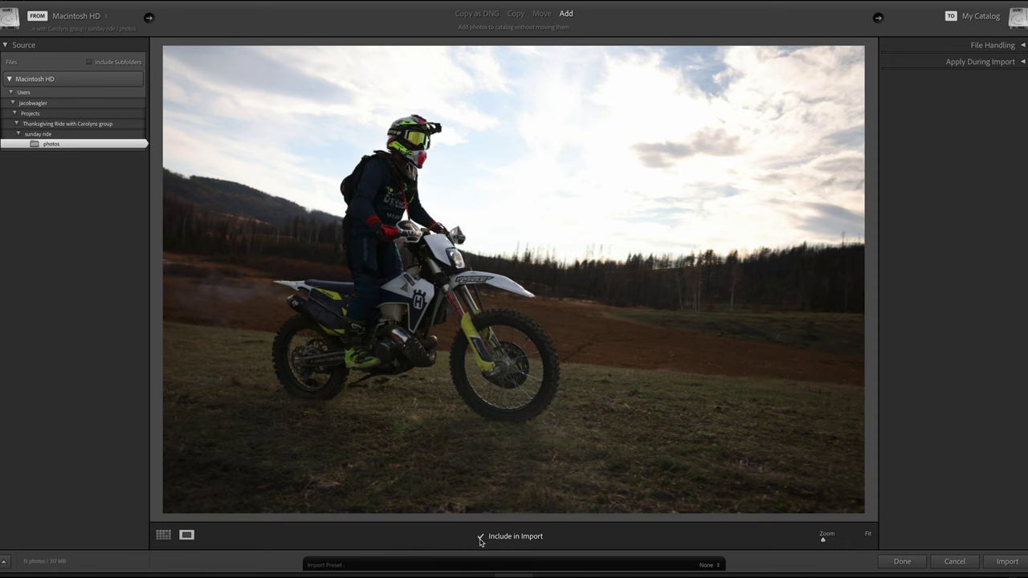
Step: Include two side-view shots of the white-bike rider while stepping through the photos
{"action": "key", "text": "Right"}
{"action": "key", "text": "Right"}
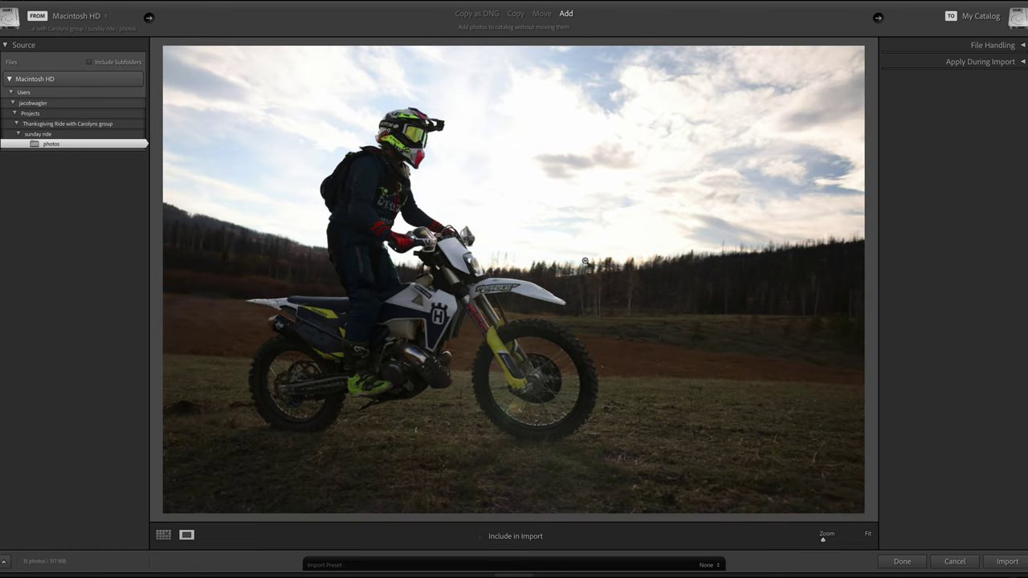
{"action": "left_click", "coordinate": [481, 541]}
{"action": "key", "text": "Right"}
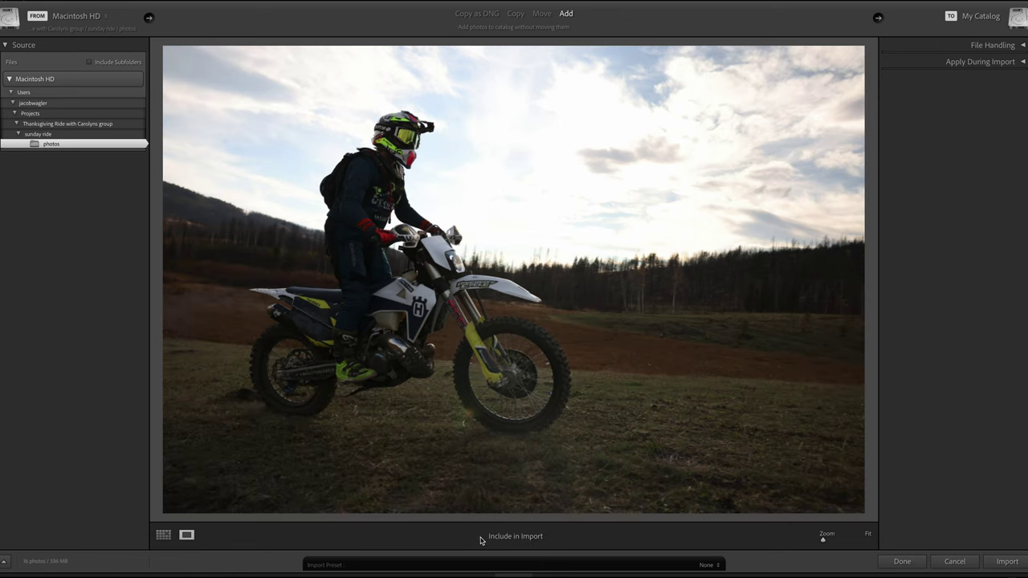
{"action": "key", "text": "Right"}
{"action": "key", "text": "Right"}
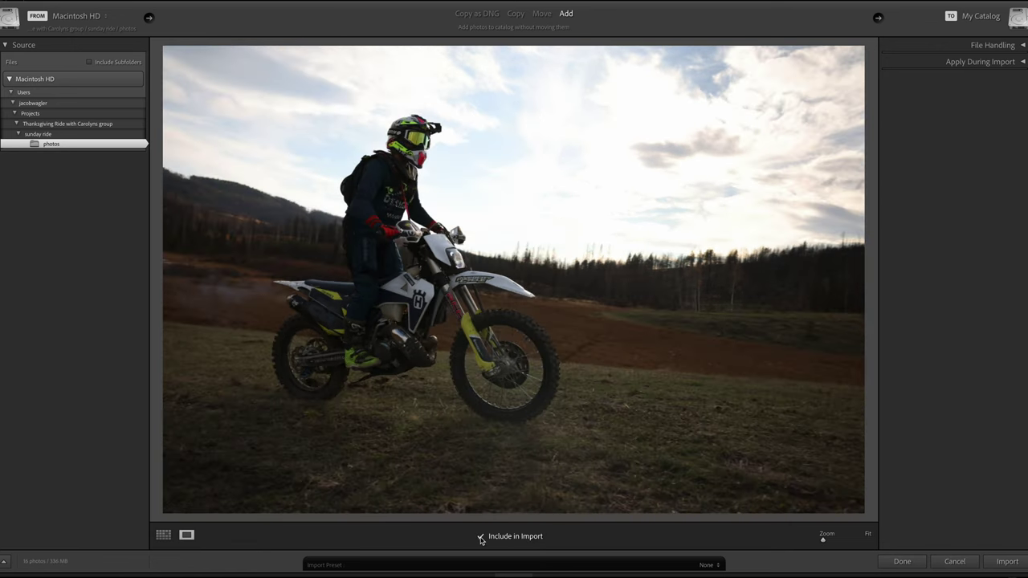
{"action": "key", "text": "Right"}
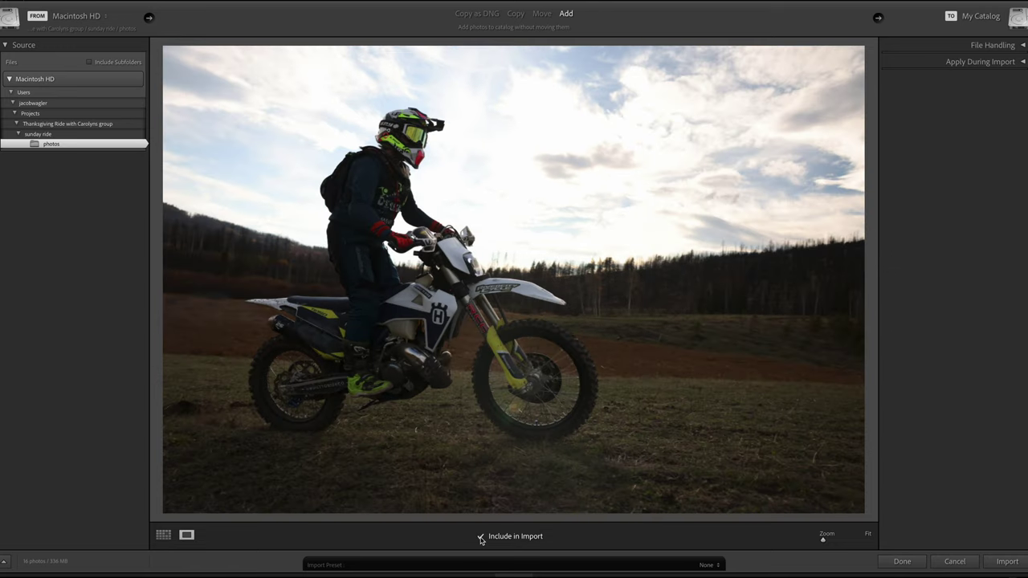
{"action": "key", "text": "Right"}
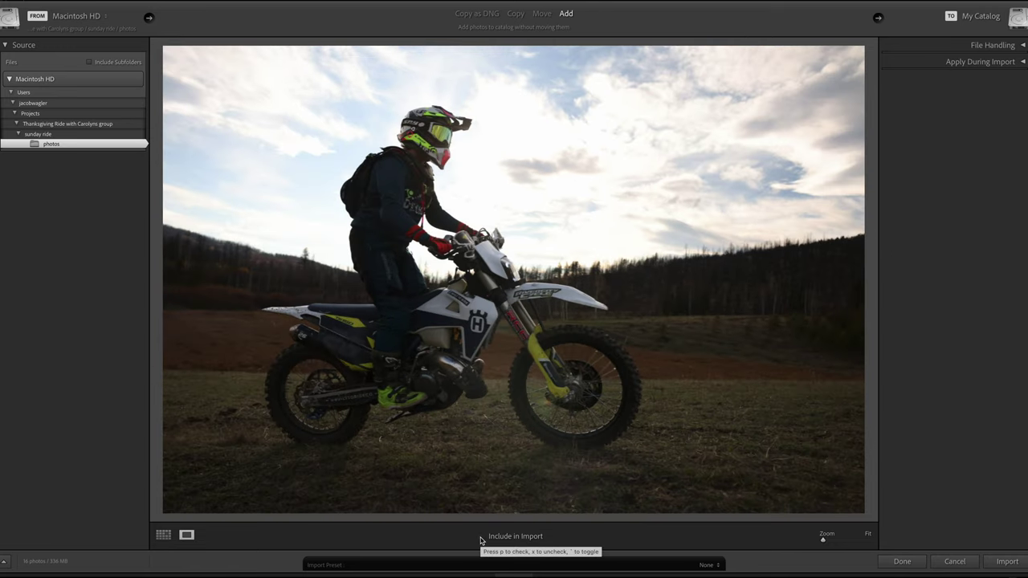
{"action": "key", "text": "Right"}
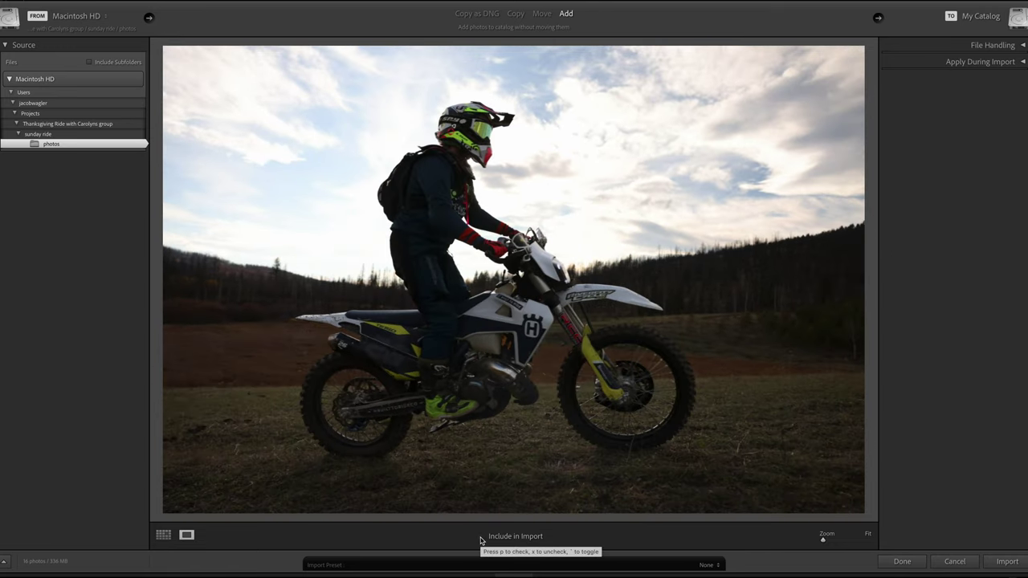
{"action": "left_click", "coordinate": [480, 538]}
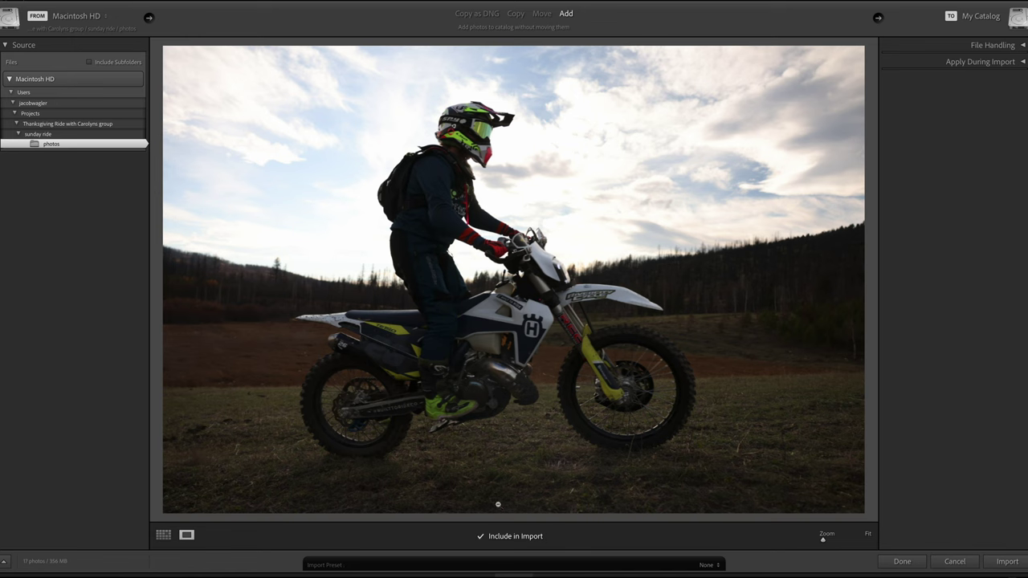
{"action": "left_click", "coordinate": [480, 537]}
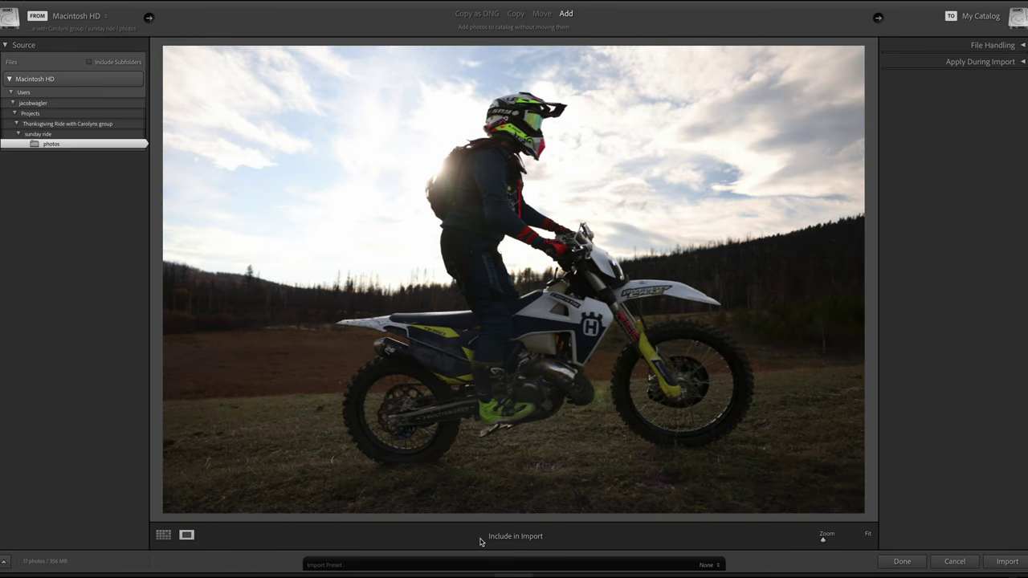
Step: Step through the wheelie burst and include the red-bike wheelie shot
{"action": "key", "text": "Right"}
{"action": "key", "text": "Right"}
{"action": "key", "text": "Right"}
{"action": "key", "text": "Right"}
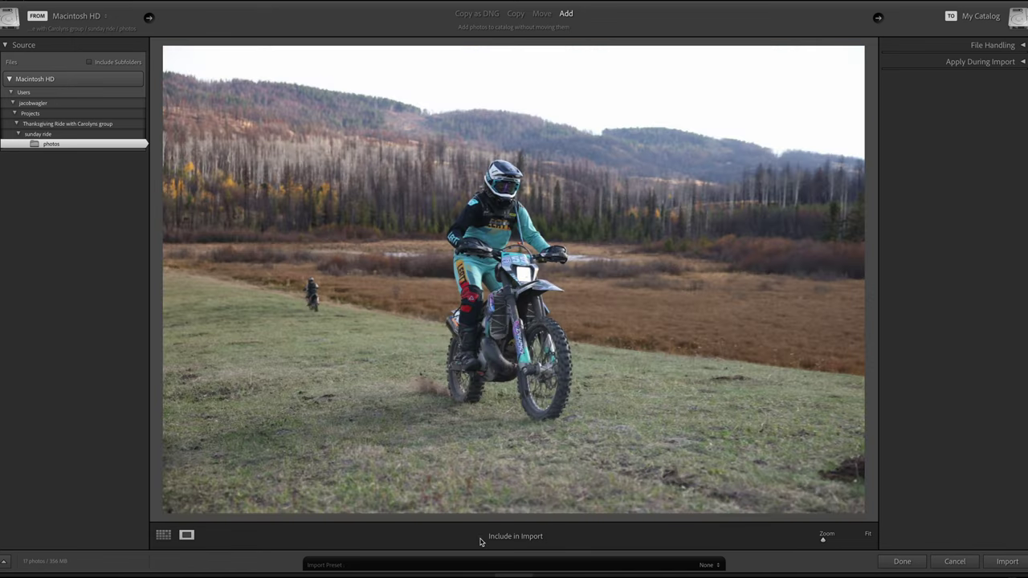
{"action": "key", "text": "Right"}
{"action": "key", "text": "Right"}
{"action": "key", "text": "Right"}
{"action": "key", "text": "Right"}
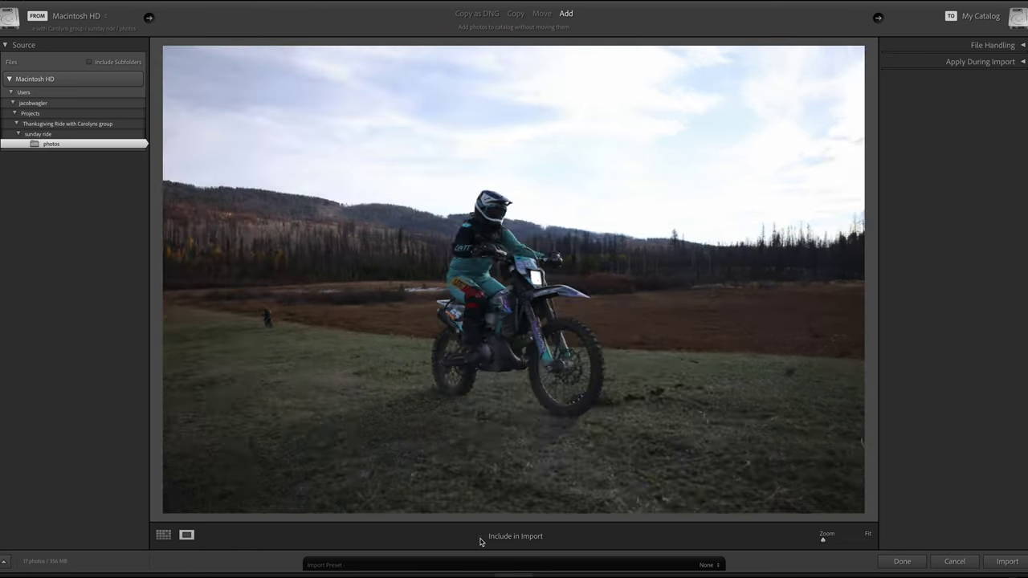
{"action": "key", "text": "Right"}
{"action": "key", "text": "Right"}
{"action": "key", "text": "Right"}
{"action": "key", "text": "Right"}
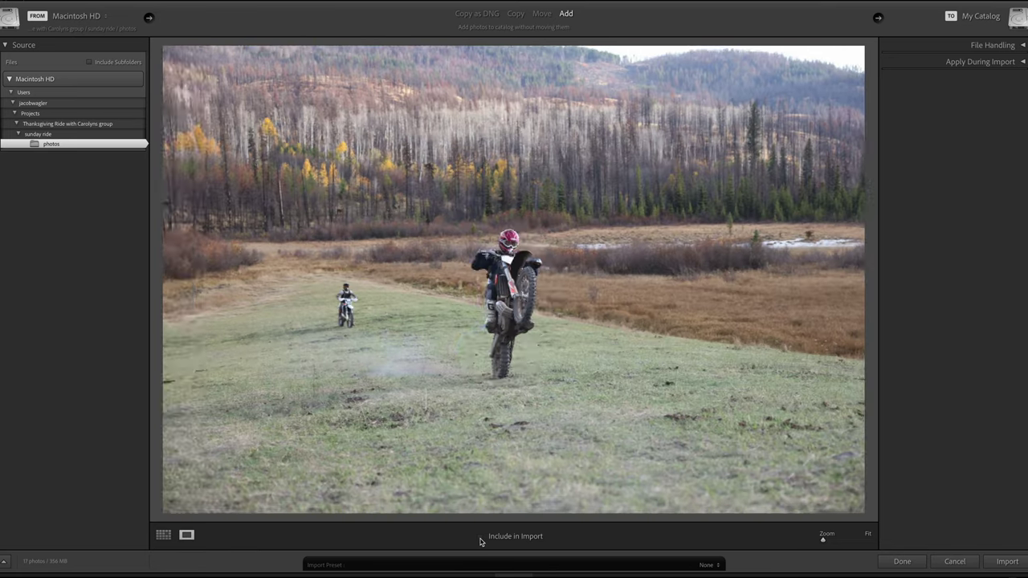
{"action": "key", "text": "Right"}
{"action": "key", "text": "Right"}
{"action": "key", "text": "Right"}
{"action": "key", "text": "Right"}
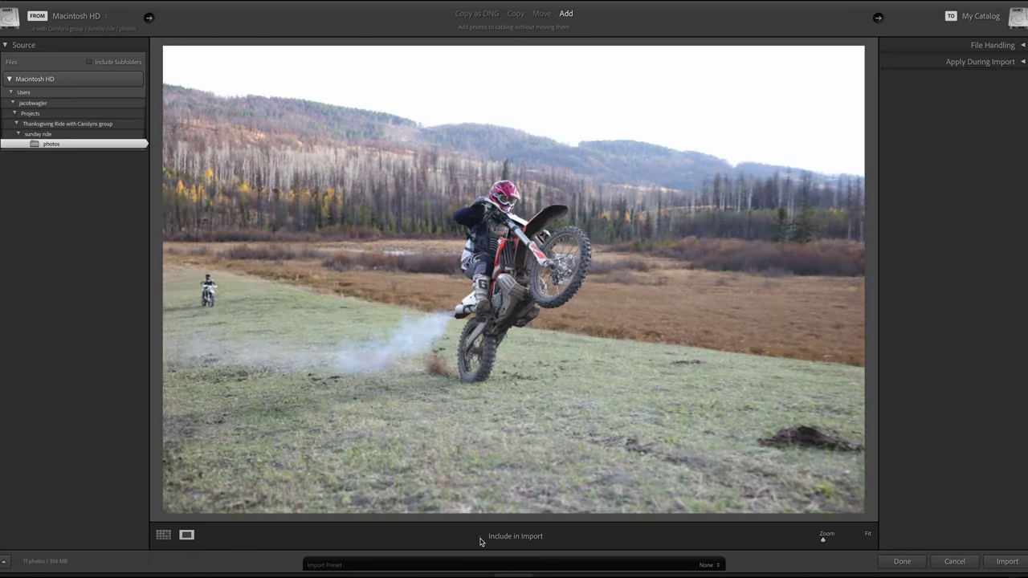
{"action": "key", "text": "Right"}
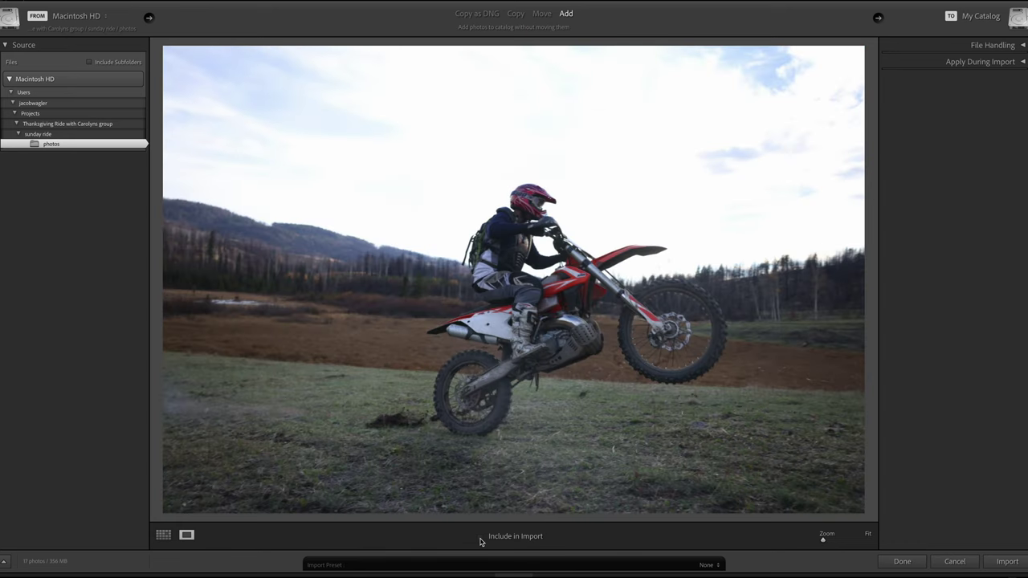
{"action": "key", "text": "Right"}
{"action": "key", "text": "Right"}
{"action": "key", "text": "Left"}
{"action": "left_click", "coordinate": [480, 537]}
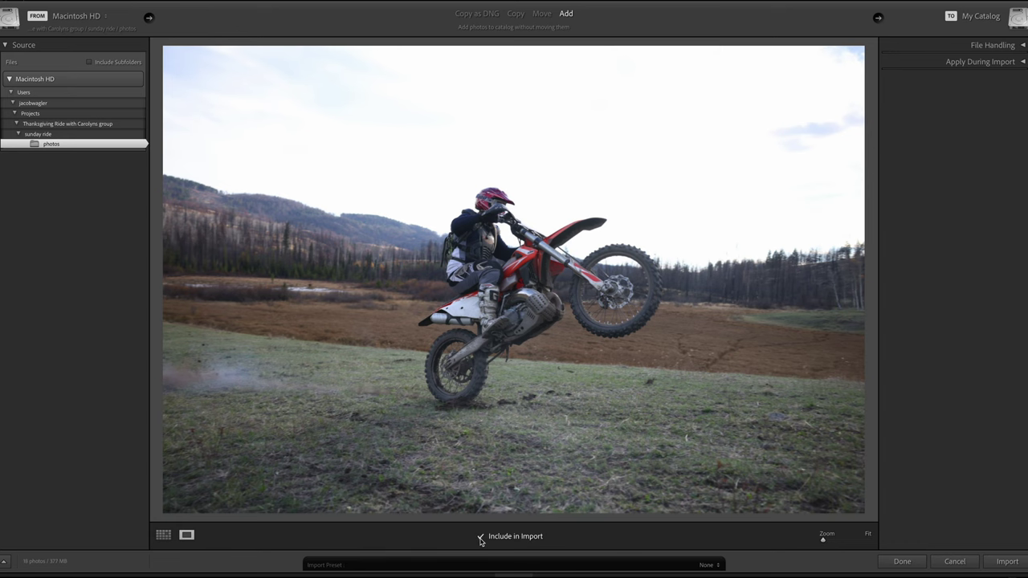
Step: Advance through ten more frames of the distant portrait wheelie burst
{"action": "key", "text": "Right"}
{"action": "key", "text": "Right"}
{"action": "key", "text": "Right"}
{"action": "key", "text": "Right"}
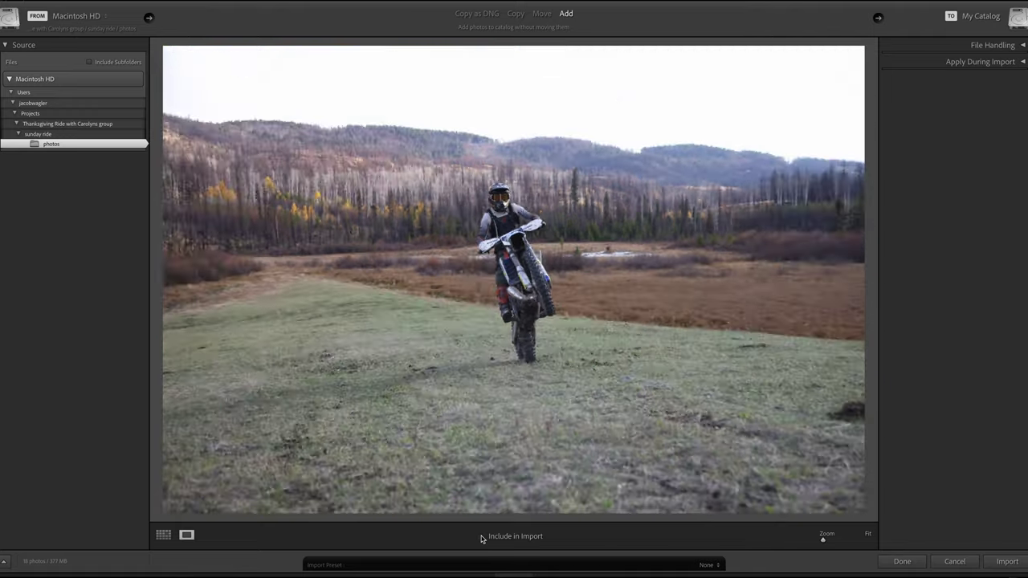
{"action": "key", "text": "Right"}
{"action": "key", "text": "Right"}
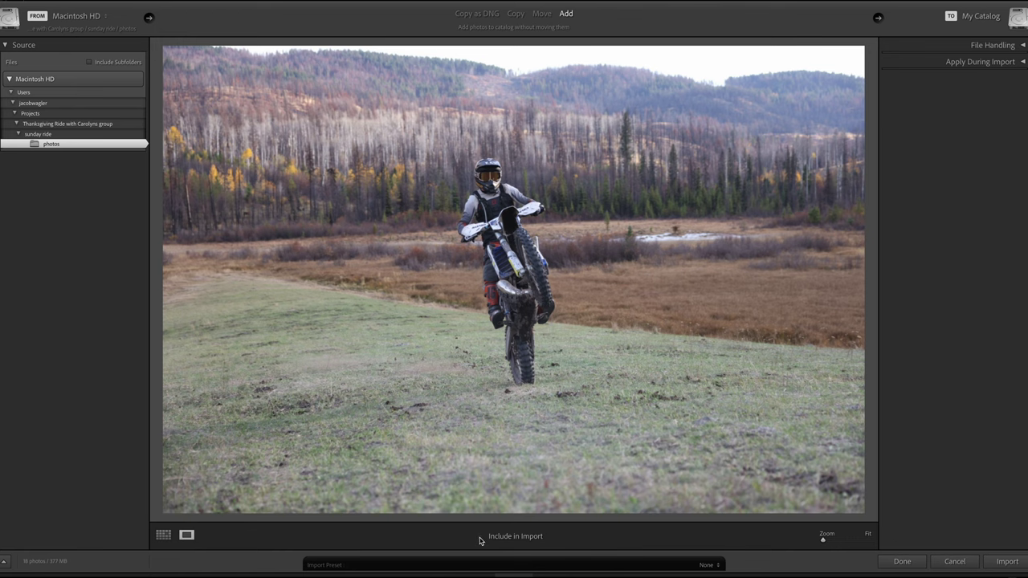
{"action": "key", "text": "Right"}
{"action": "key", "text": "Right"}
{"action": "key", "text": "Right"}
{"action": "key", "text": "Right"}
{"action": "key", "text": "Right"}
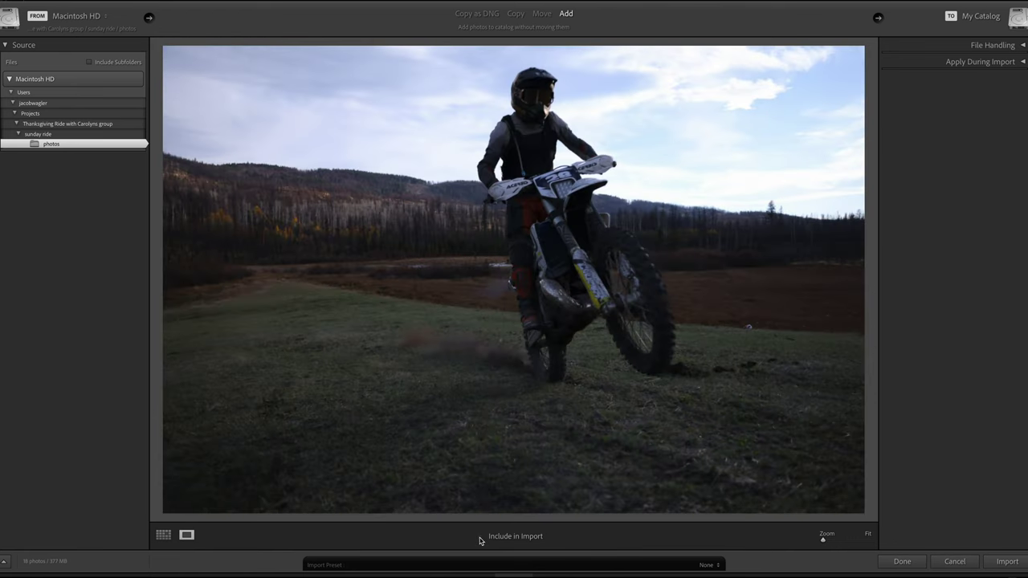
{"action": "key", "text": "Right"}
{"action": "key", "text": "Right"}
{"action": "key", "text": "Right"}
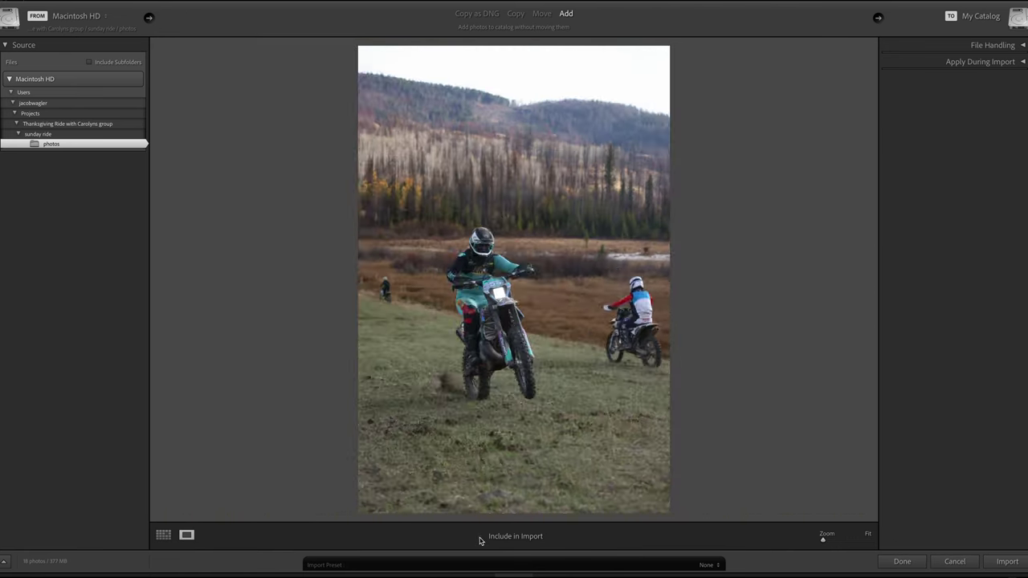
{"action": "key", "text": "Right"}
{"action": "key", "text": "Right"}
{"action": "key", "text": "Right"}
{"action": "key", "text": "Right"}
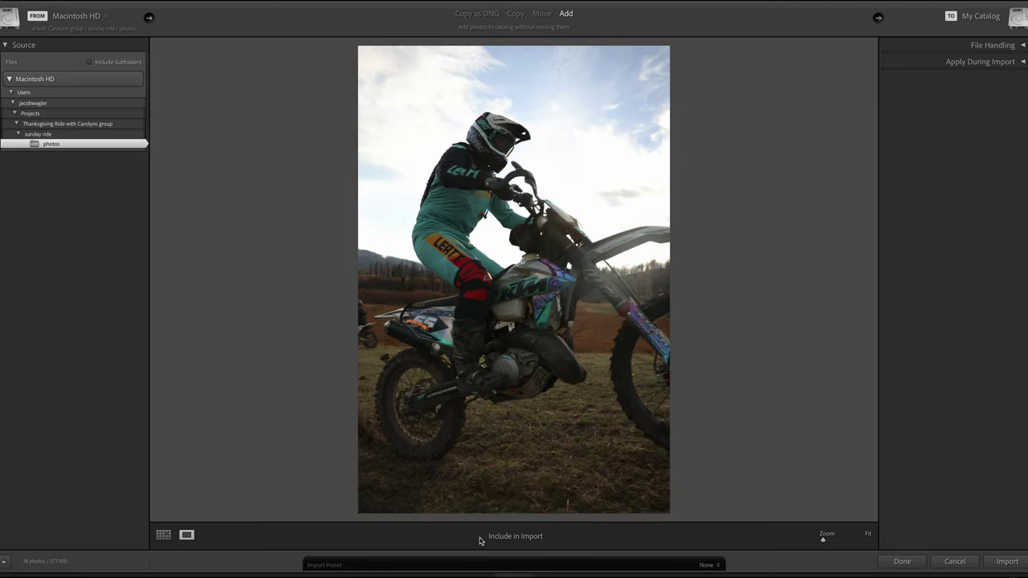
{"action": "key", "text": "Right"}
{"action": "key", "text": "Right"}
{"action": "key", "text": "Right"}
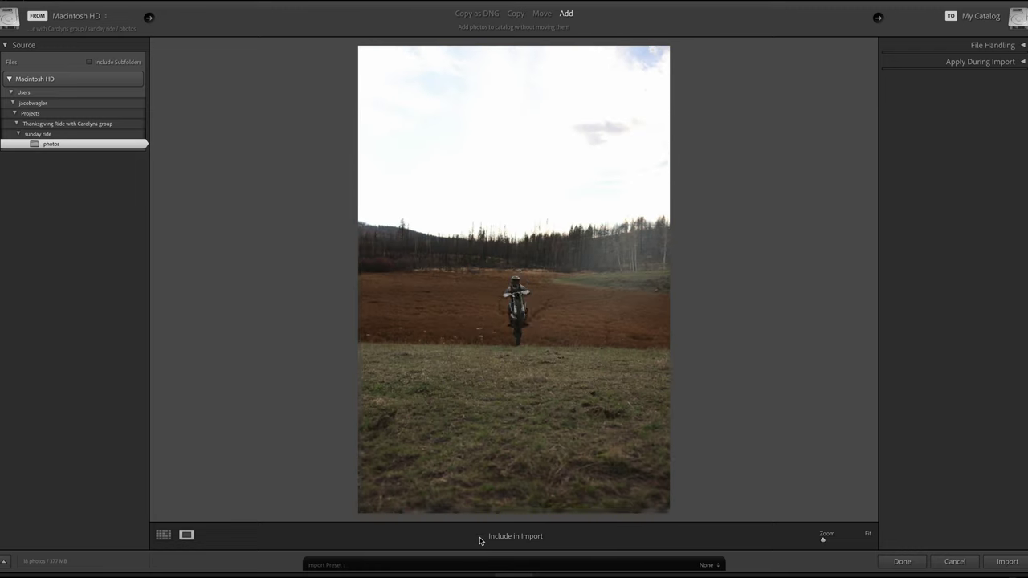
{"action": "key", "text": "Right"}
{"action": "key", "text": "Right"}
{"action": "key", "text": "Right"}
{"action": "key", "text": "Right"}
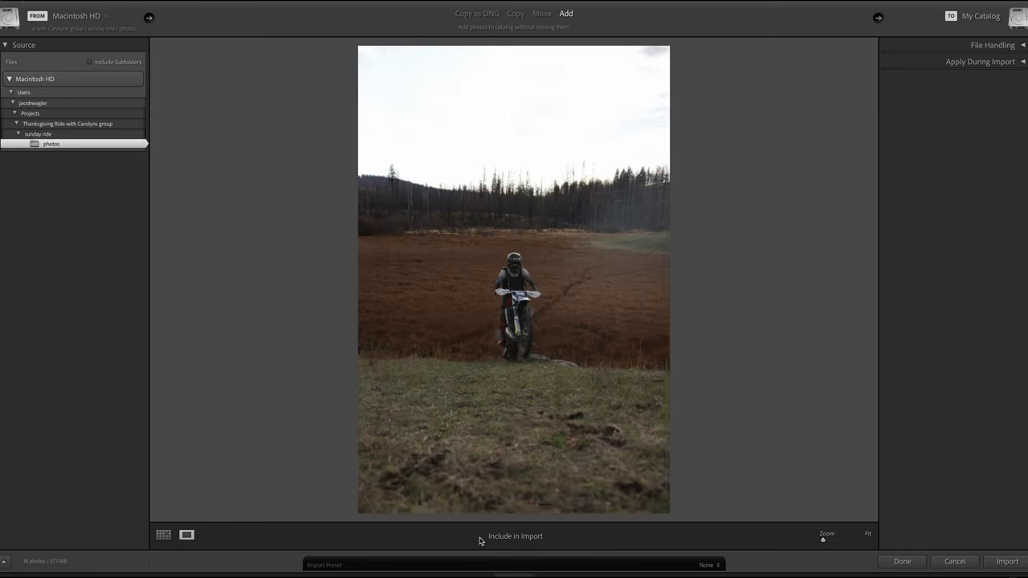
{"action": "key", "text": "Right"}
{"action": "key", "text": "Right"}
{"action": "key", "text": "Right"}
{"action": "key", "text": "Right"}
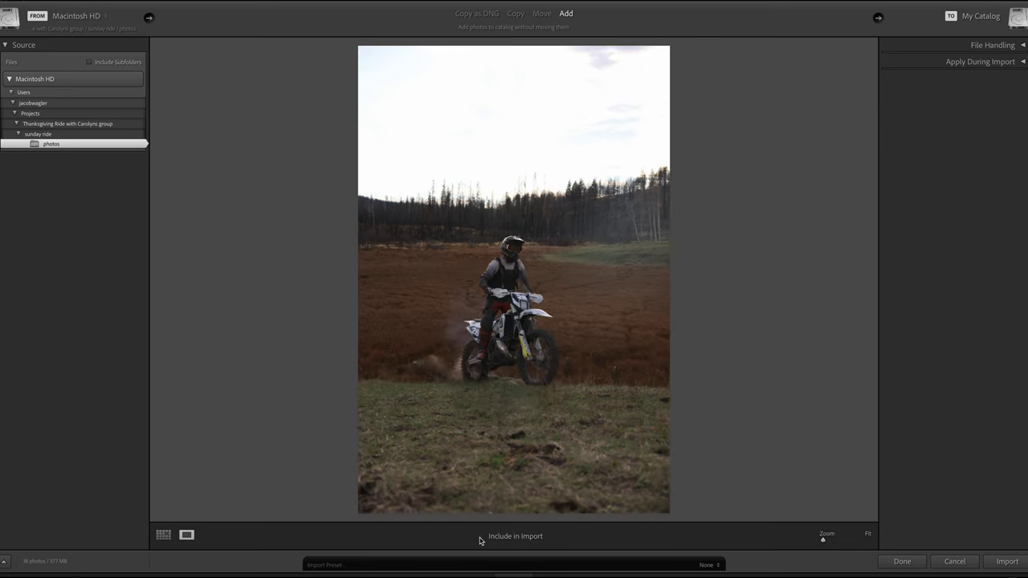
{"action": "key", "text": "Right"}
{"action": "key", "text": "Right"}
{"action": "key", "text": "Right"}
{"action": "key", "text": "Right"}
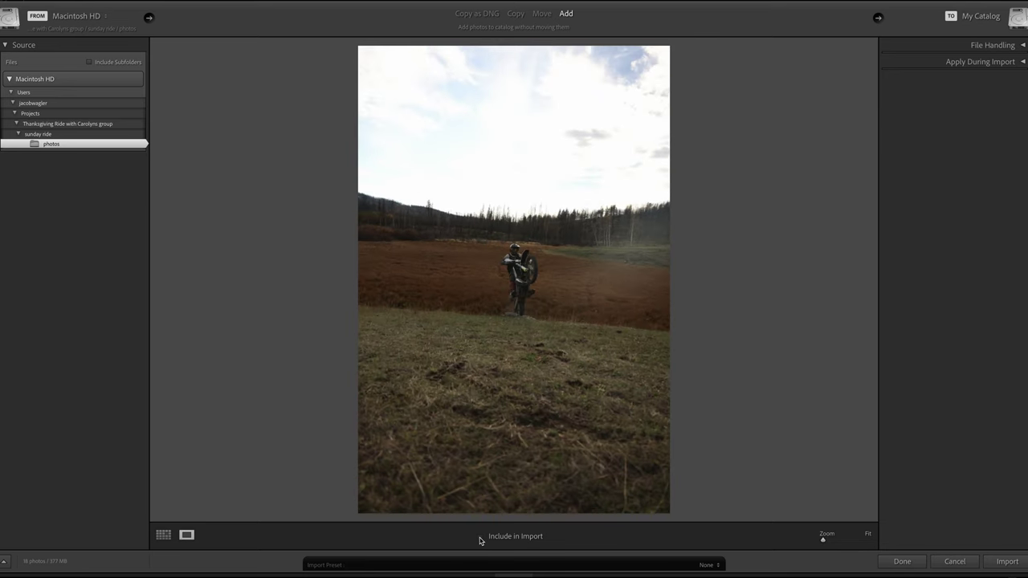
{"action": "key", "text": "Right"}
{"action": "key", "text": "Right"}
{"action": "key", "text": "Right"}
{"action": "key", "text": "Right"}
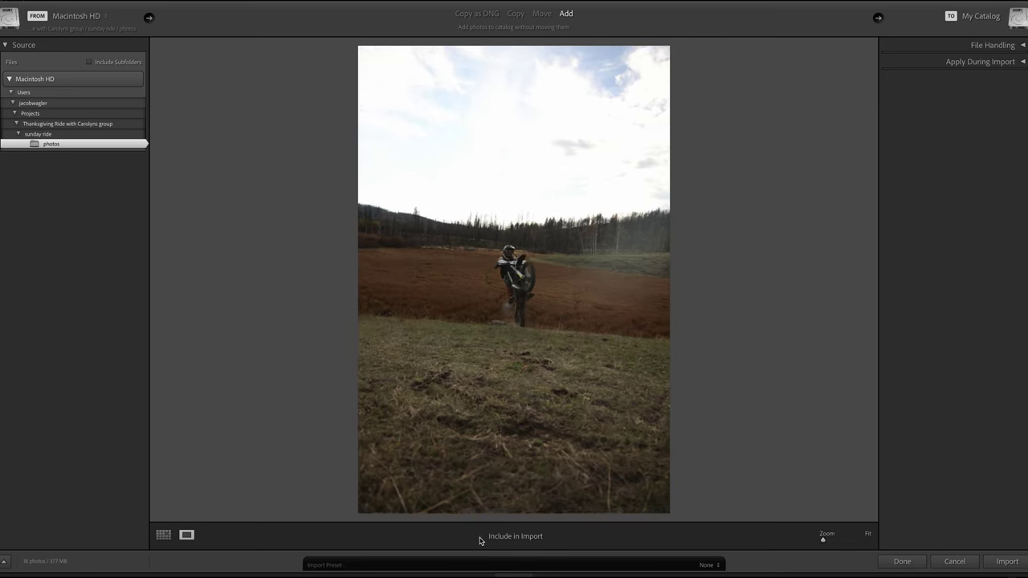
Step: Check the rider's sharpness at 400%, return to the whole photo, and mark another keeper
{"action": "key", "text": "Right"}
{"action": "key", "text": "Right"}
{"action": "left_click", "coordinate": [512, 276]}
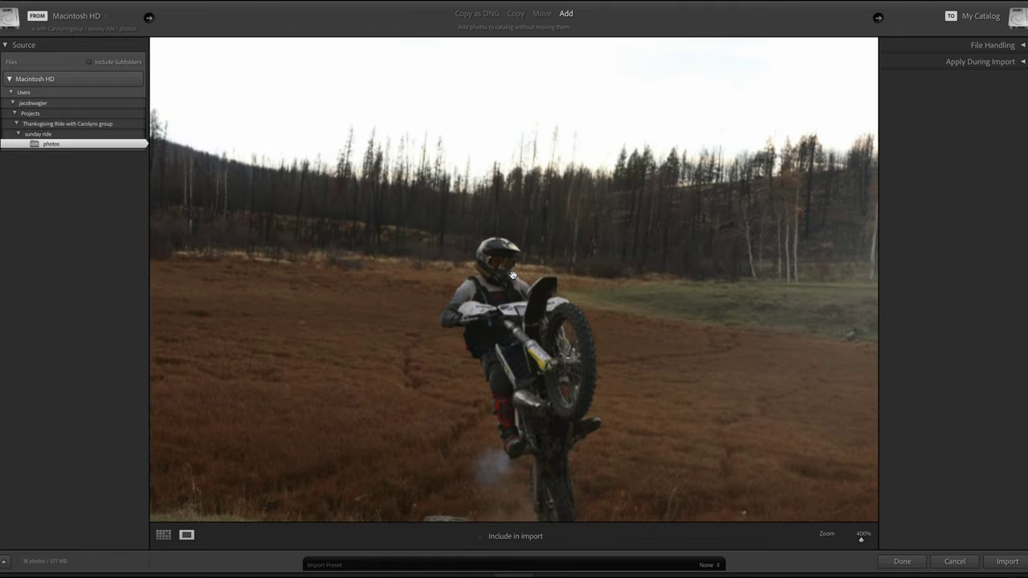
{"action": "left_click", "coordinate": [512, 276]}
{"action": "key", "text": "Right"}
{"action": "key", "text": "Right"}
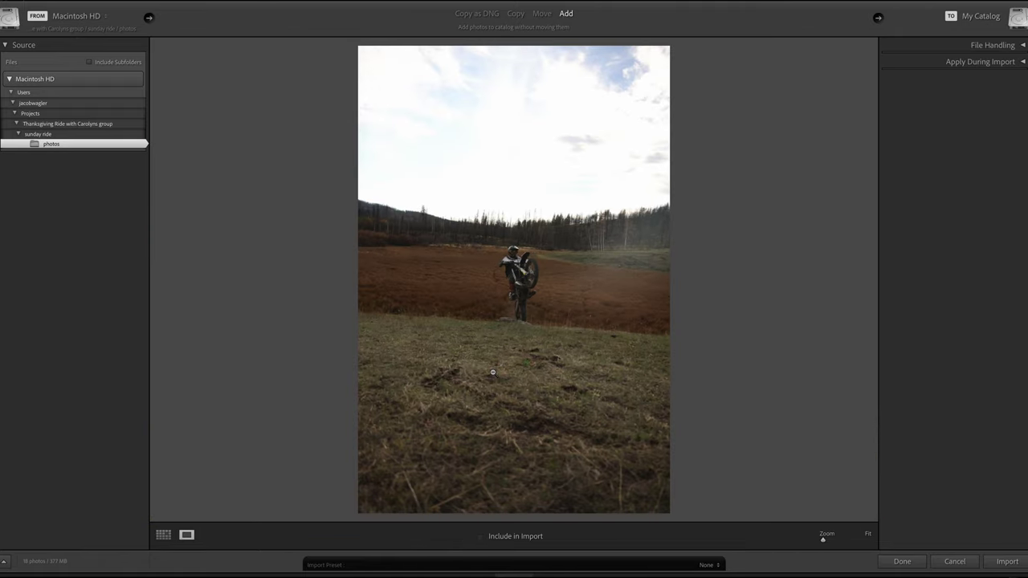
{"action": "key", "text": "Right"}
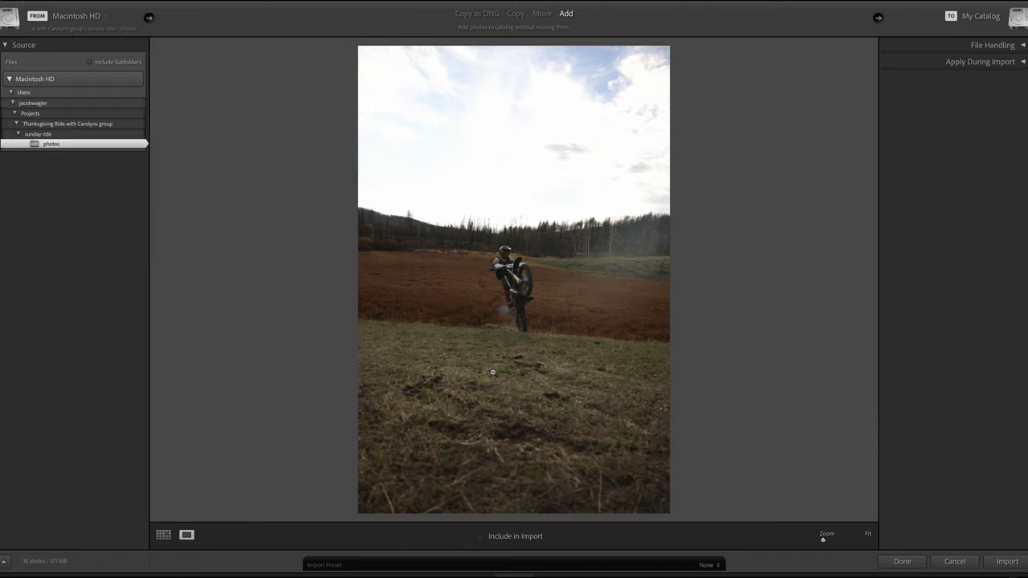
{"action": "key", "text": "Right"}
{"action": "key", "text": "Right"}
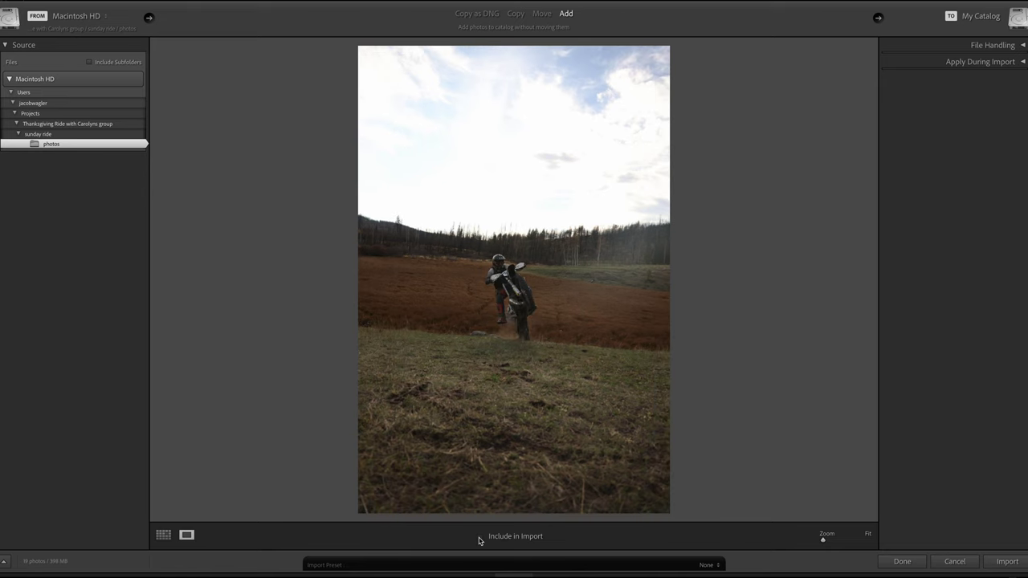
{"action": "key", "text": "Right"}
{"action": "key", "text": "Right"}
{"action": "key", "text": "Right"}
{"action": "key", "text": "Right"}
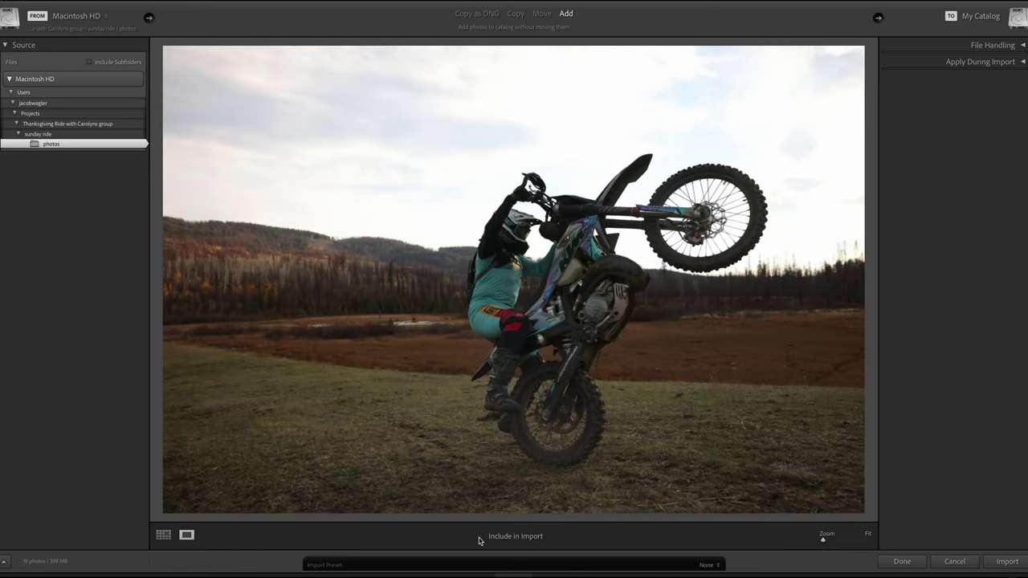
Step: Include the next wheelie frame in the import
{"action": "key", "text": "Right"}
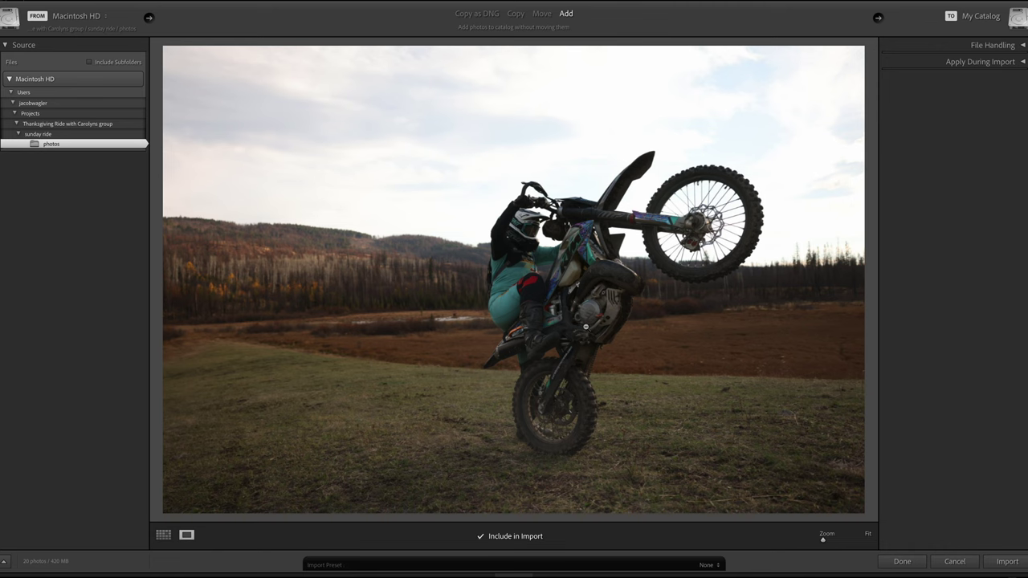
{"action": "key", "text": "Right"}
{"action": "key", "text": "Right"}
{"action": "key", "text": "Right"}
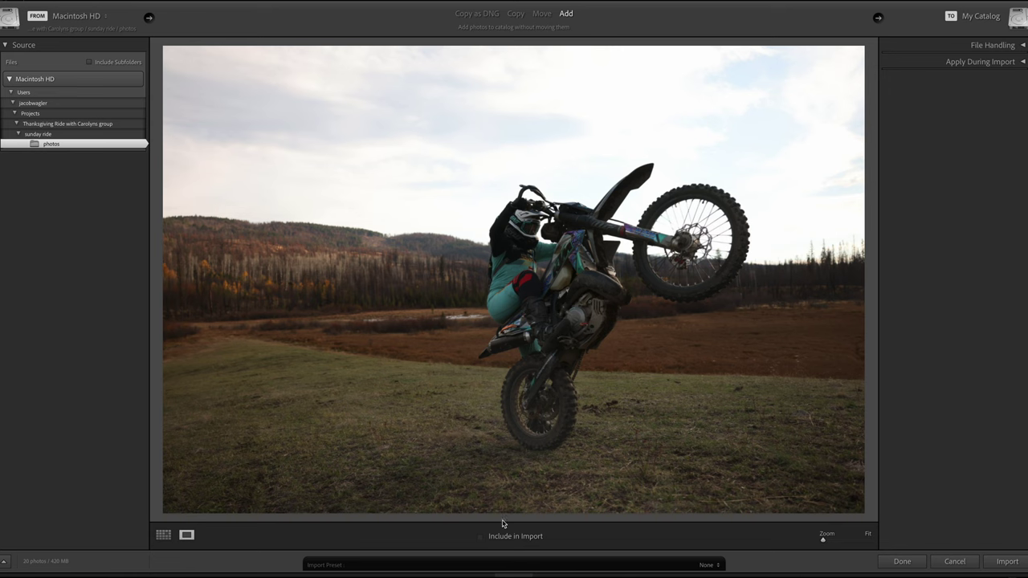
{"action": "left_click", "coordinate": [480, 536]}
Step: Step through the burst, drop the rejected wheelie frame from the import, and move on
{"action": "key", "text": "Right"}
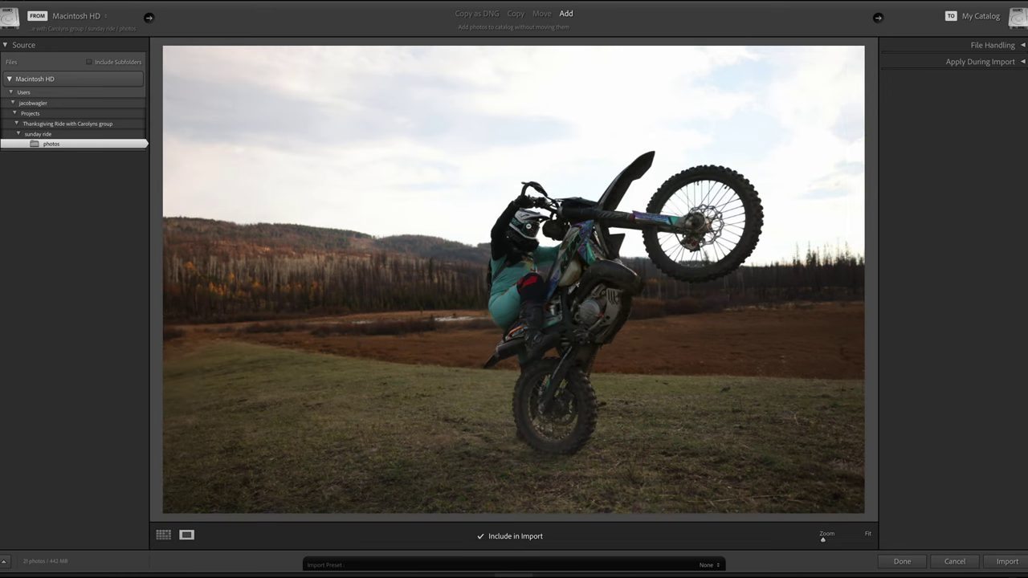
{"action": "key", "text": "Right"}
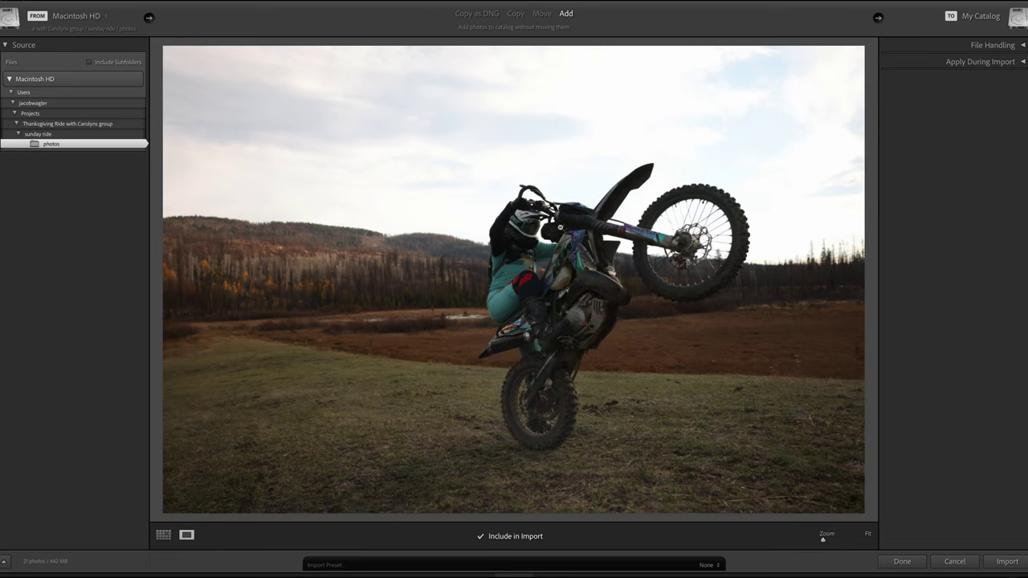
{"action": "key", "text": "Right"}
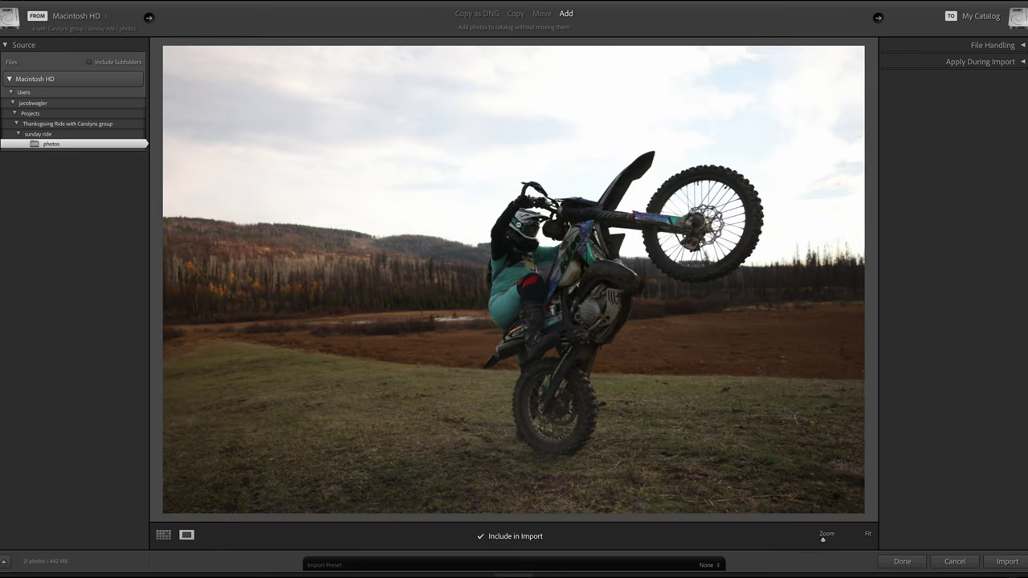
{"action": "left_click", "coordinate": [480, 537]}
{"action": "key", "text": "Right"}
{"action": "key", "text": "Right"}
{"action": "key", "text": "Right"}
{"action": "key", "text": "Right"}
{"action": "key", "text": "Right"}
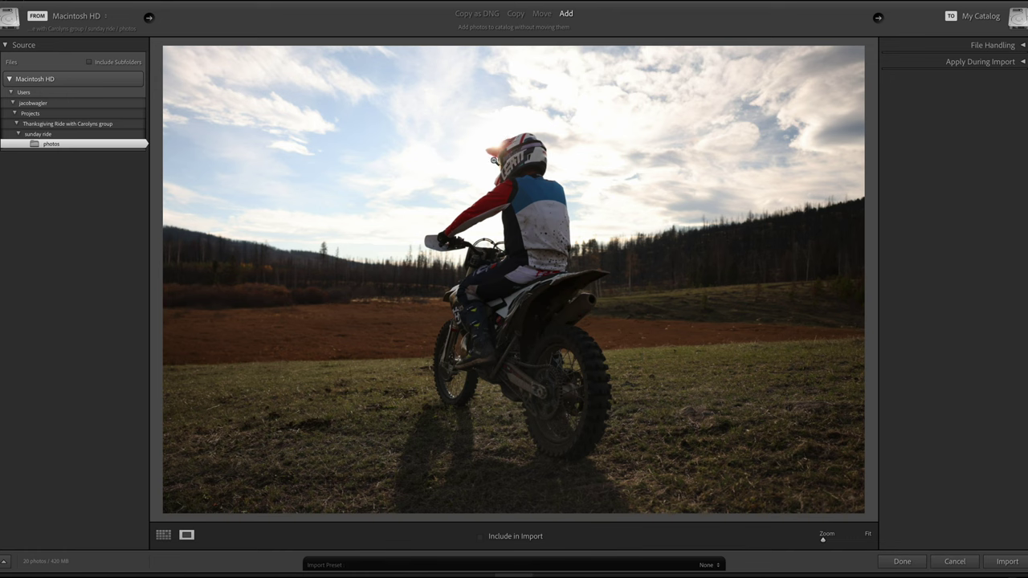
Step: Include the seated-rider shot, then the portrait rider shot after zooming in on the helmet
{"action": "left_click", "coordinate": [480, 536]}
{"action": "key", "text": "Right"}
{"action": "key", "text": "Right"}
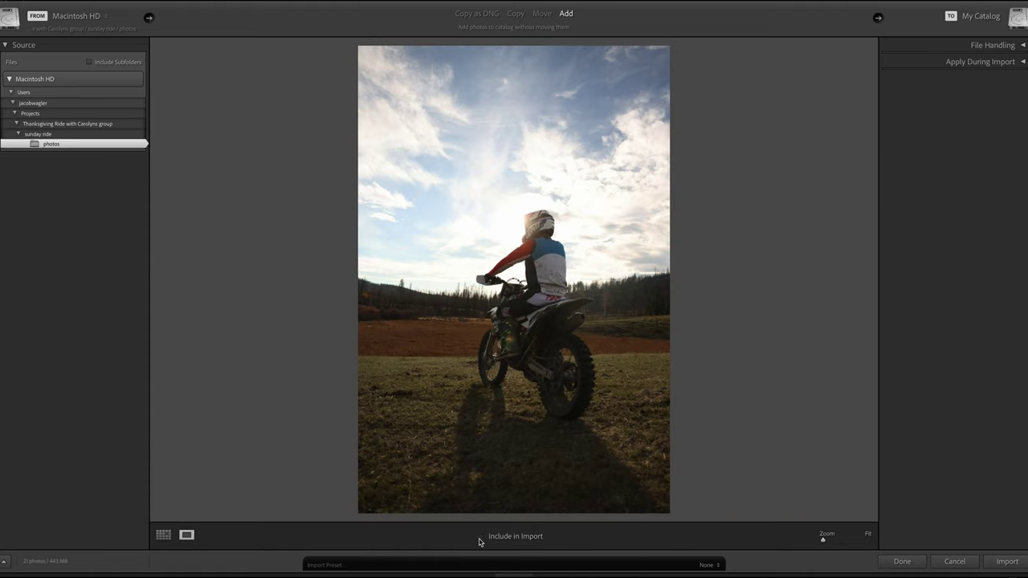
{"action": "left_click", "coordinate": [479, 537]}
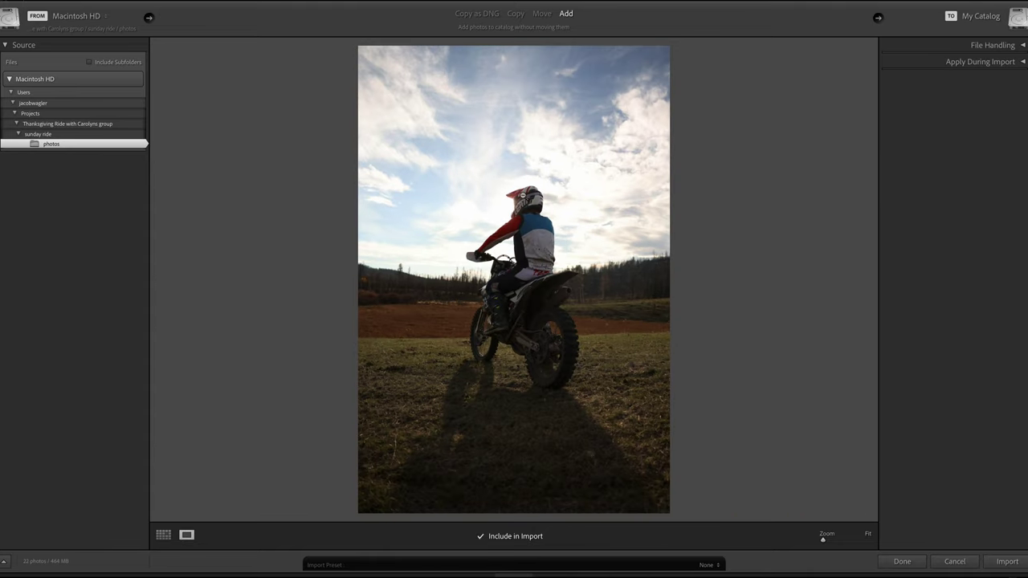
{"action": "left_click", "coordinate": [511, 216]}
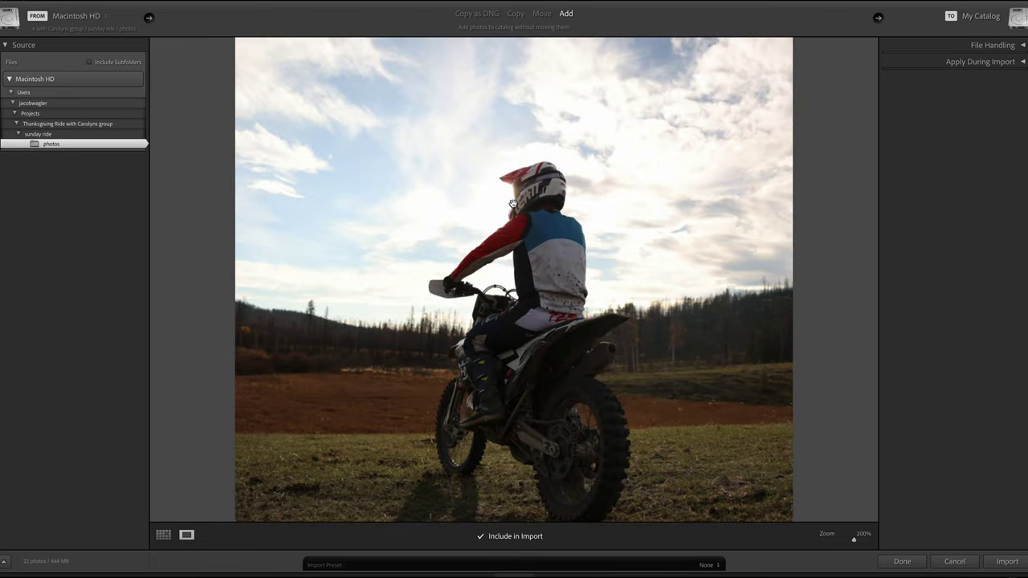
{"action": "left_click", "coordinate": [554, 280]}
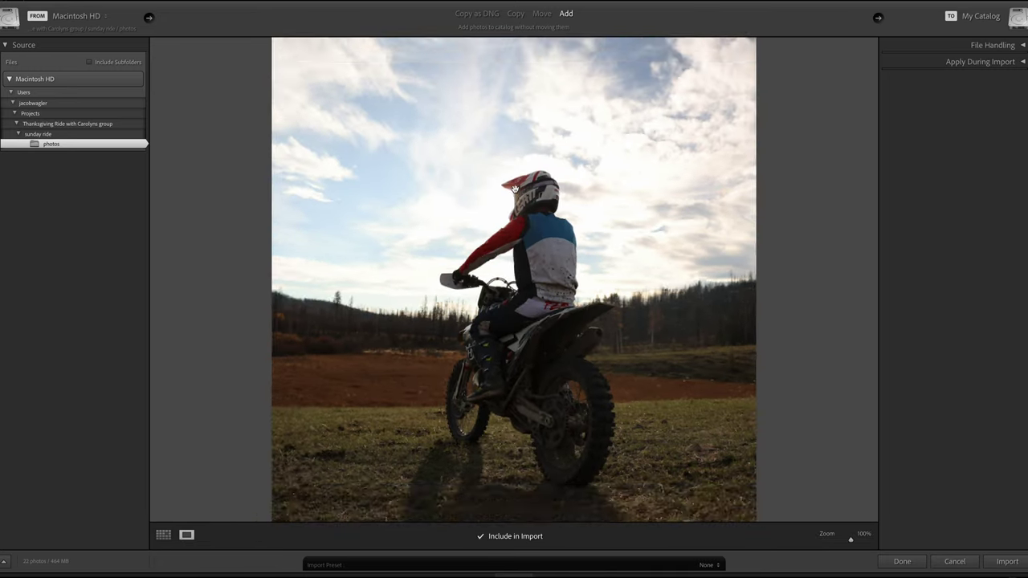
Step: Include the next two rider photos, enlarging one to fill the preview first
{"action": "key", "text": "Right"}
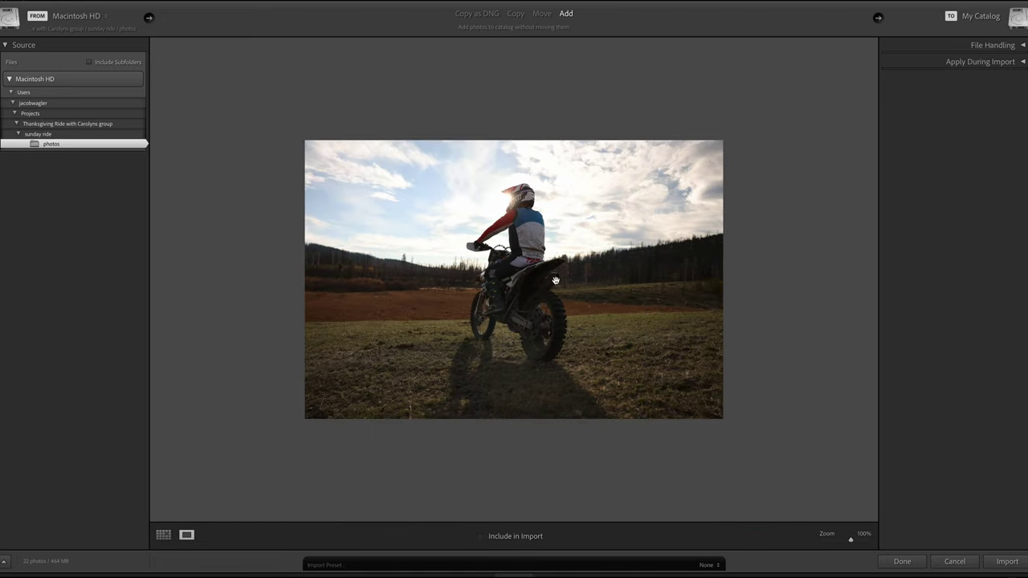
{"action": "left_click", "coordinate": [480, 536]}
{"action": "key", "text": "Right"}
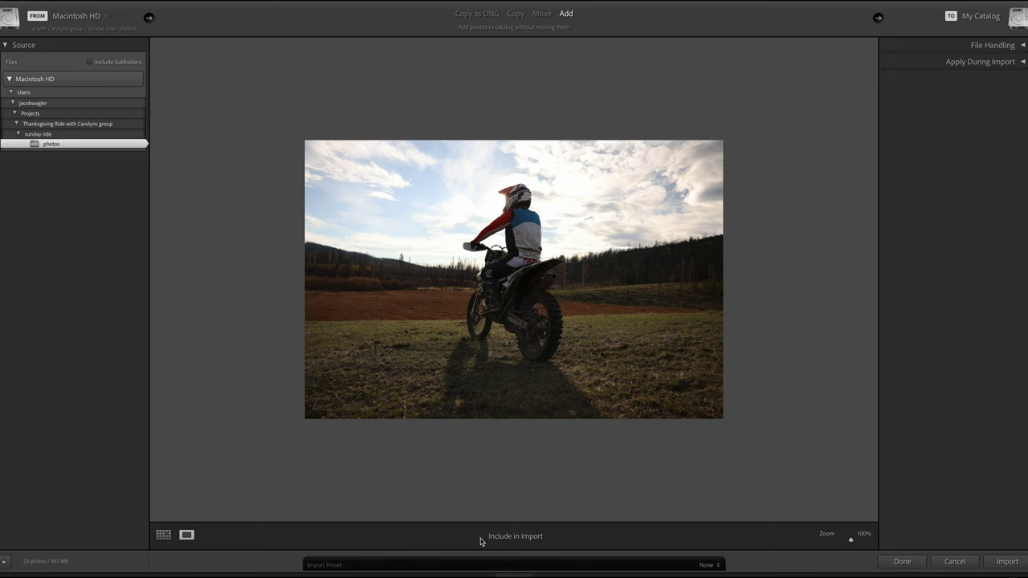
{"action": "left_click", "coordinate": [512, 336]}
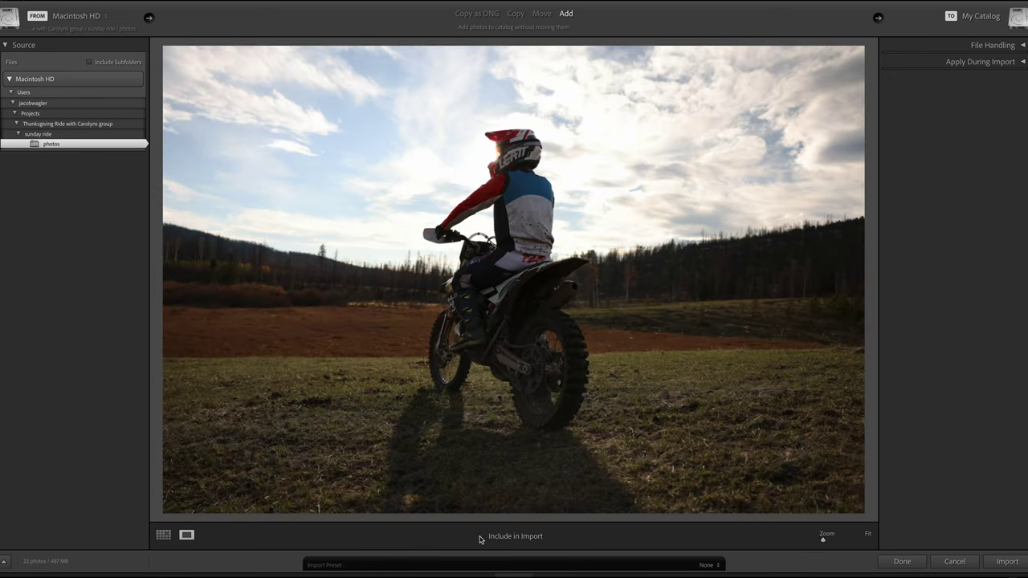
{"action": "left_click", "coordinate": [480, 537]}
{"action": "key", "text": "Right"}
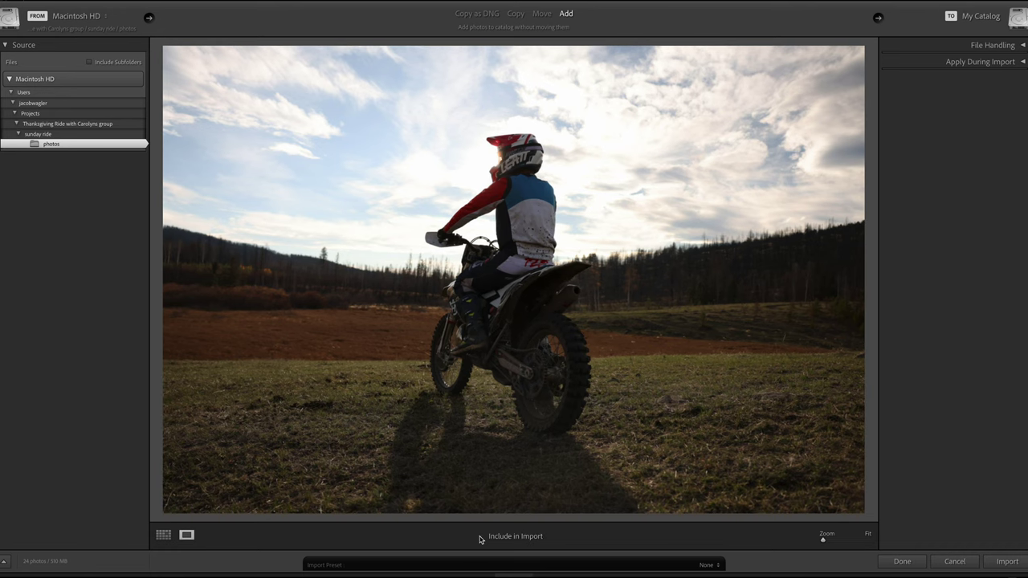
{"action": "key", "text": "Right"}
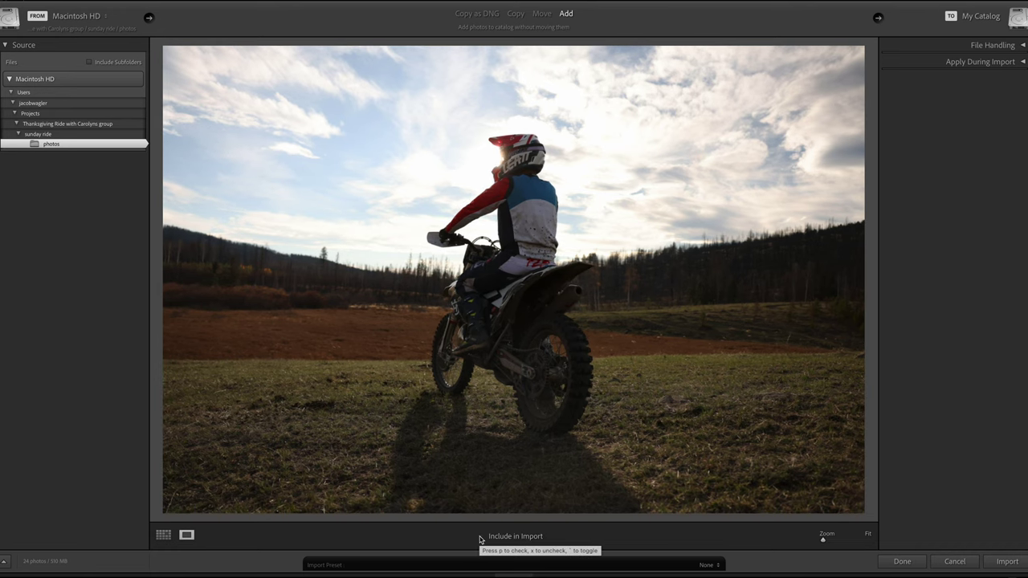
Step: Include two burst frames, drop one, and include the close backlit shot of the rider
{"action": "left_click", "coordinate": [481, 539]}
{"action": "key", "text": "Right"}
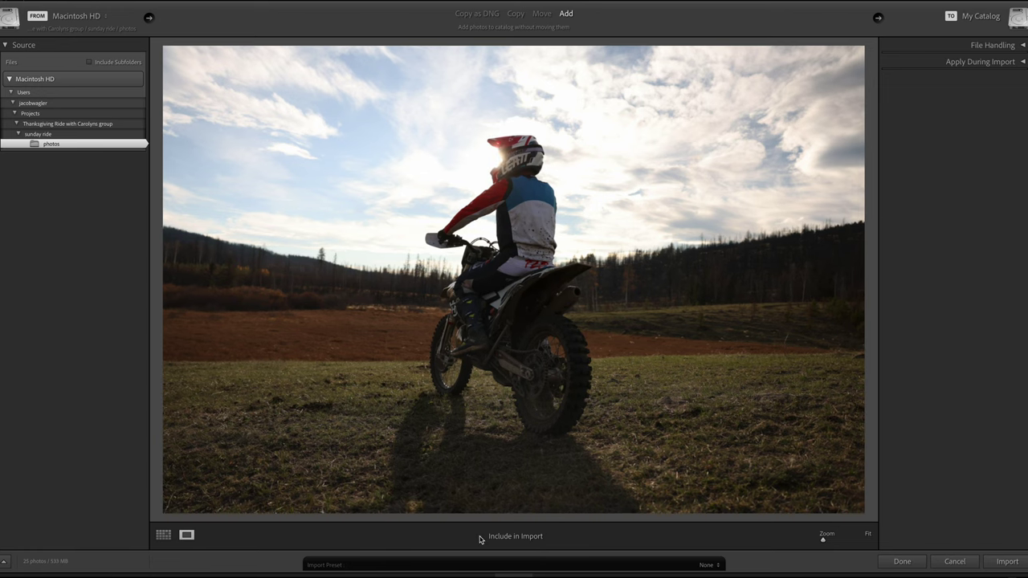
{"action": "key", "text": "Right"}
{"action": "key", "text": "Right"}
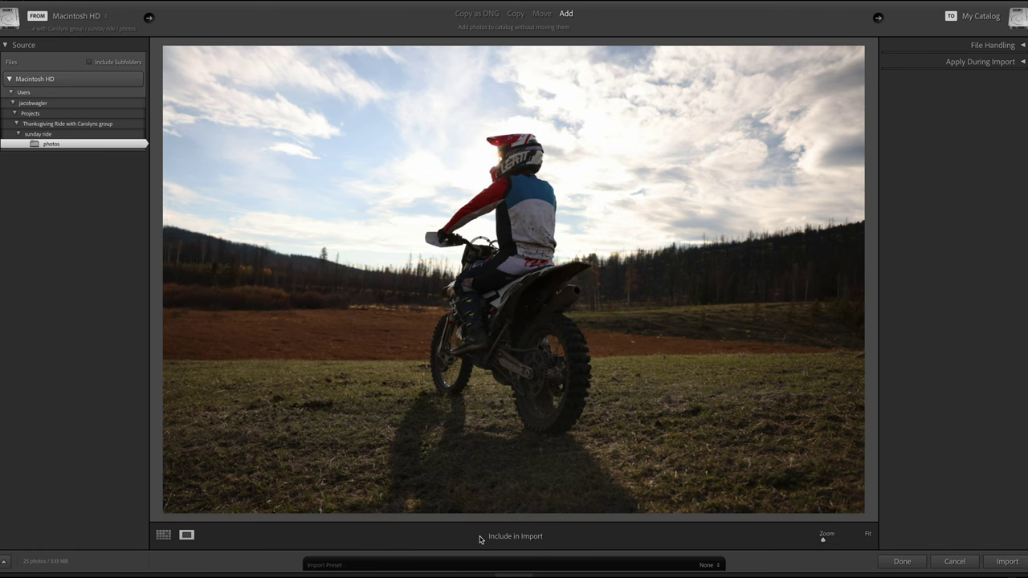
{"action": "key", "text": "Right"}
{"action": "left_click", "coordinate": [481, 539]}
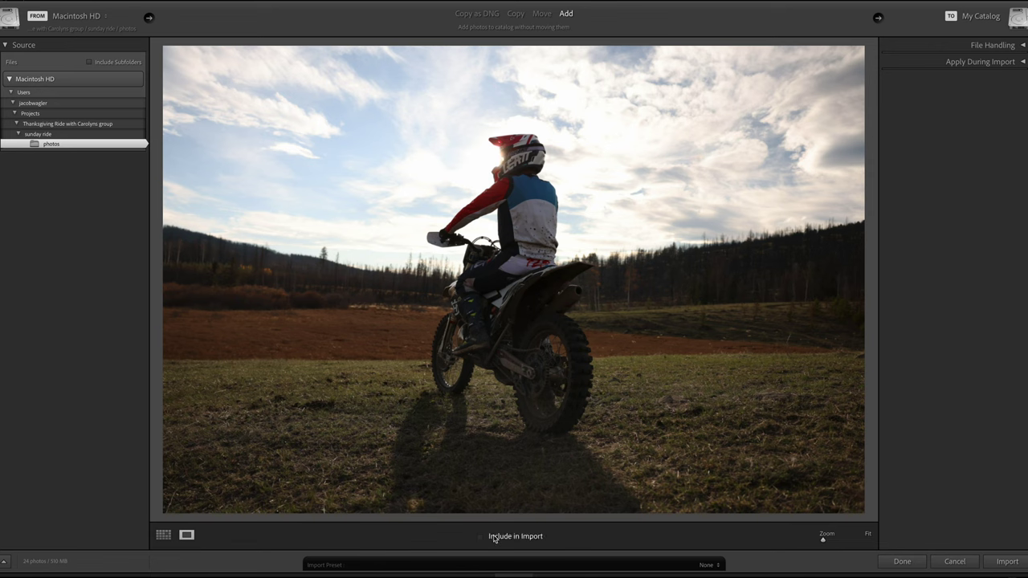
{"action": "key", "text": "Right"}
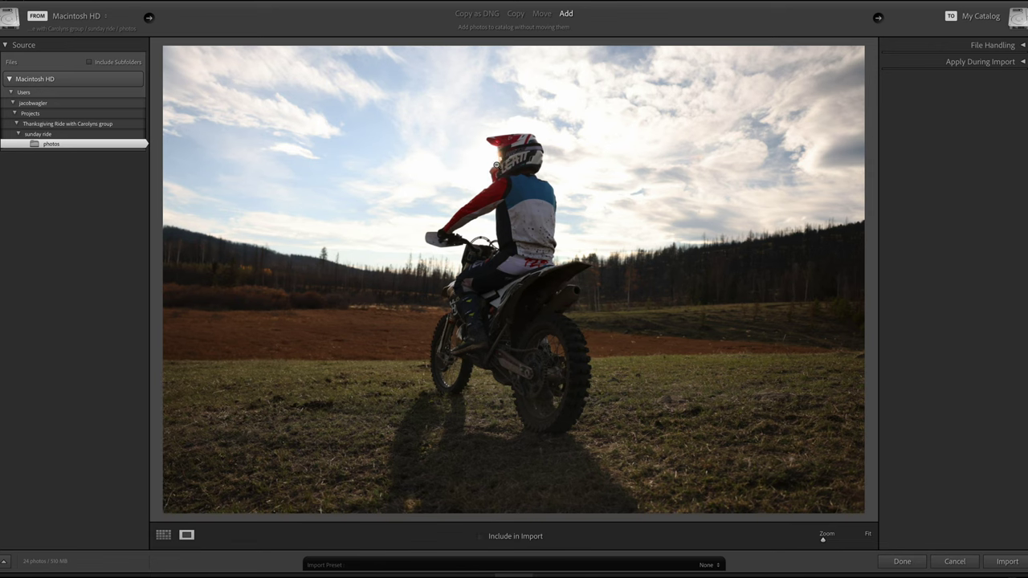
{"action": "left_click", "coordinate": [481, 538]}
{"action": "key", "text": "Right"}
{"action": "key", "text": "Right"}
{"action": "key", "text": "Right"}
{"action": "key", "text": "Right"}
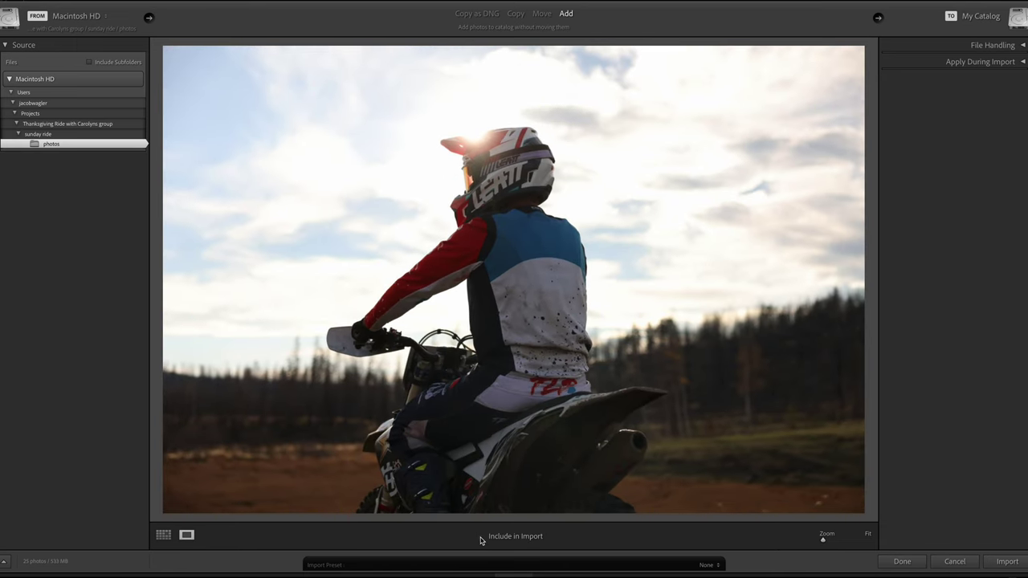
{"action": "left_click", "coordinate": [481, 539]}
Step: Step through the close-up burst, include one frame, and zoom in to check helmet focus
{"action": "key", "text": "Right"}
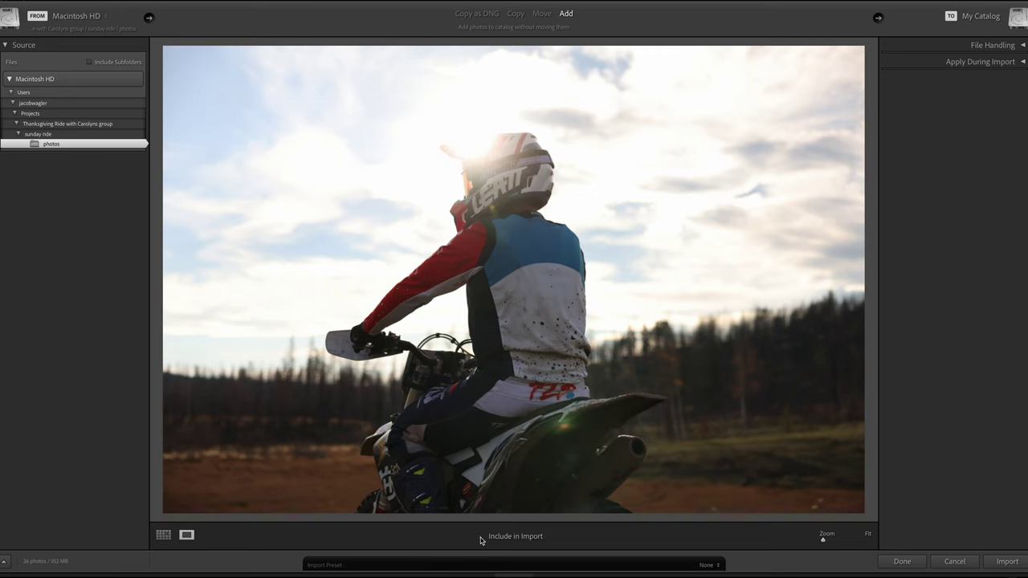
{"action": "key", "text": "Right"}
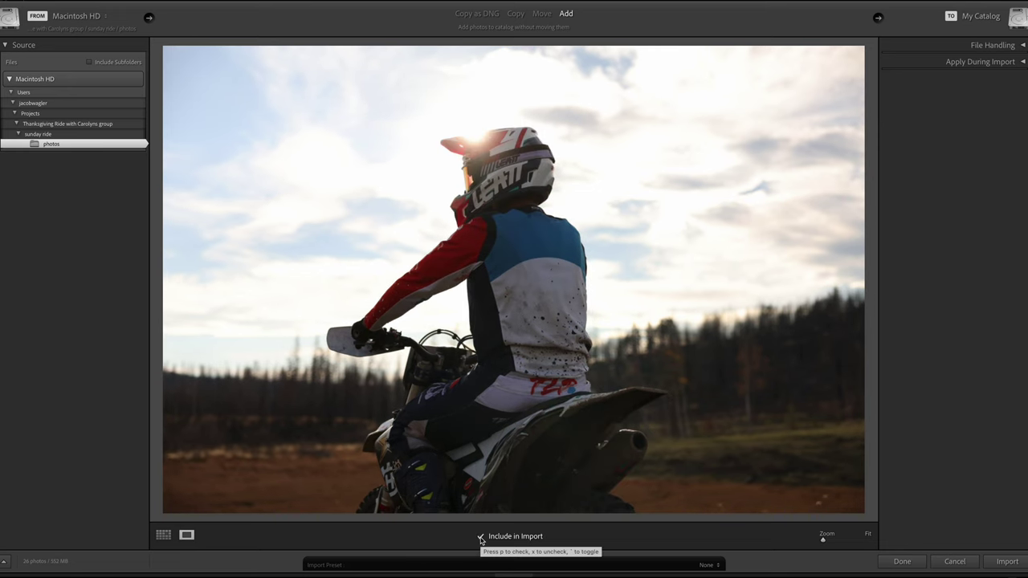
{"action": "key", "text": "Right"}
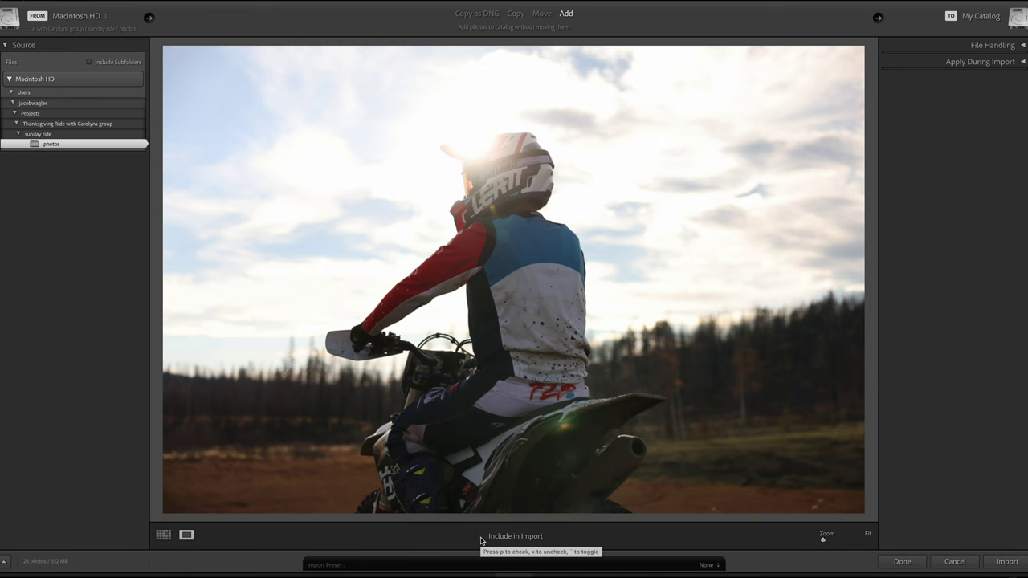
{"action": "key", "text": "Right"}
{"action": "key", "text": "Right"}
{"action": "key", "text": "Right"}
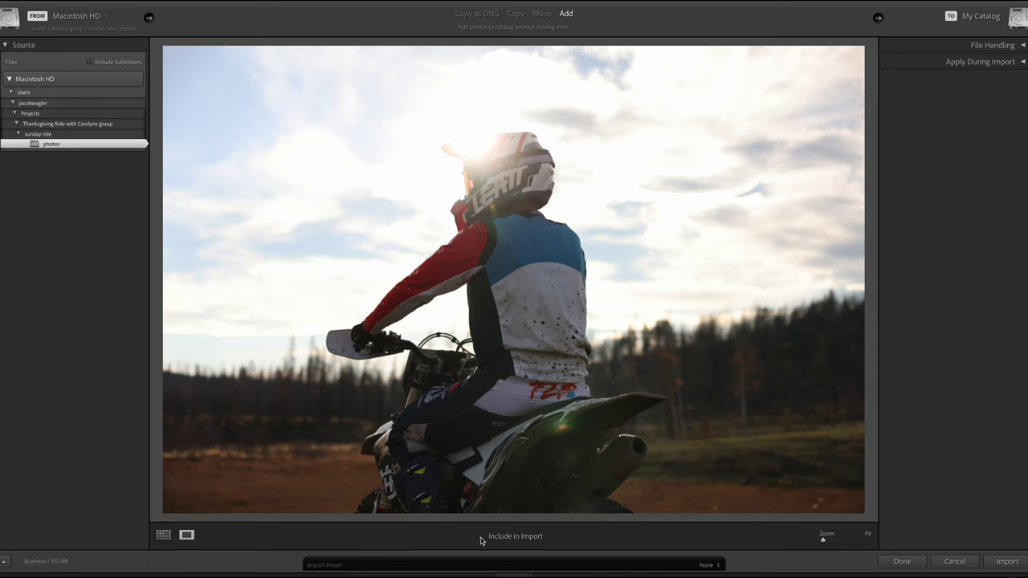
{"action": "key", "text": "Right"}
{"action": "key", "text": "Right"}
{"action": "key", "text": "Right"}
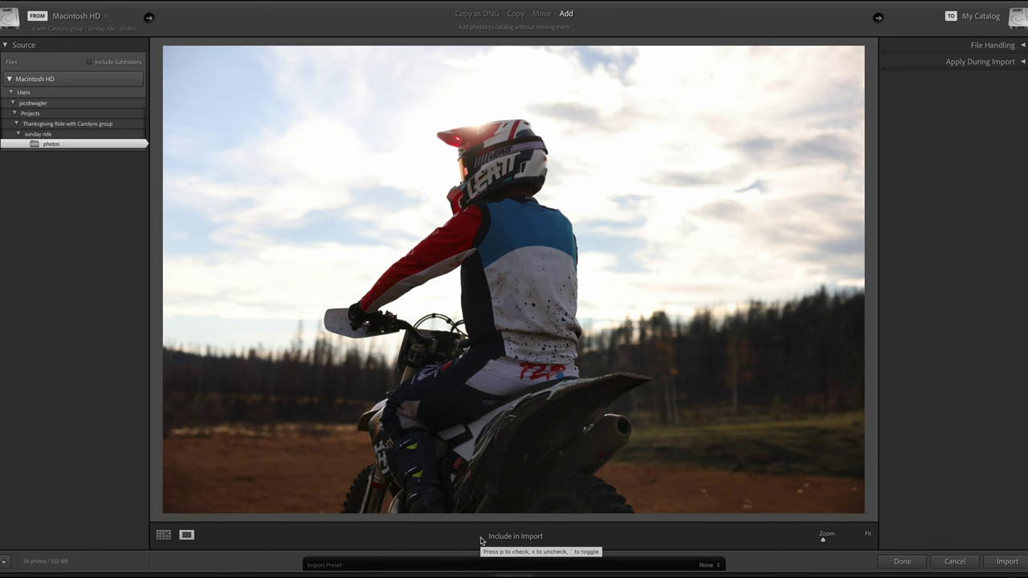
{"action": "left_click", "coordinate": [482, 539]}
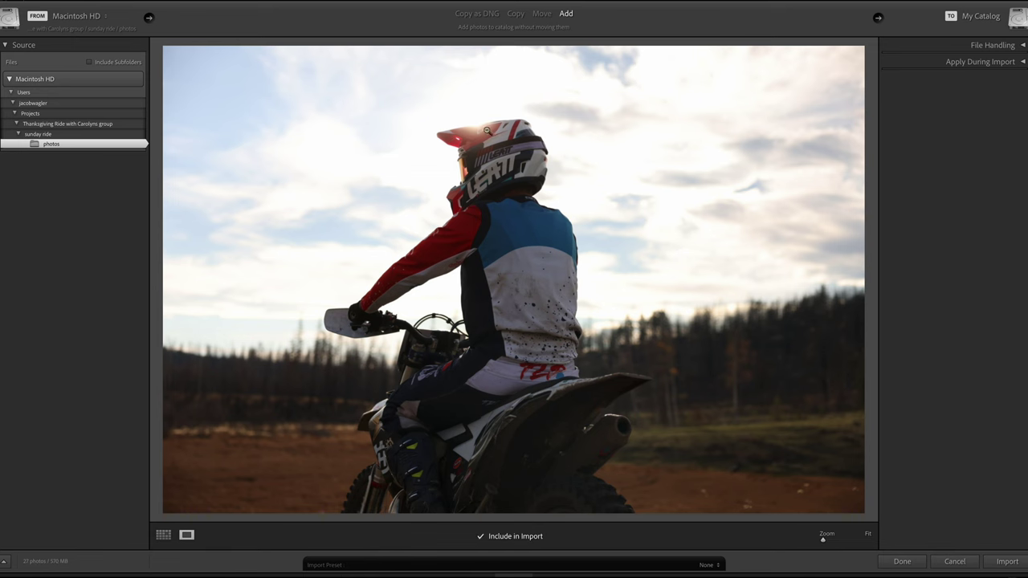
{"action": "left_click", "coordinate": [477, 140]}
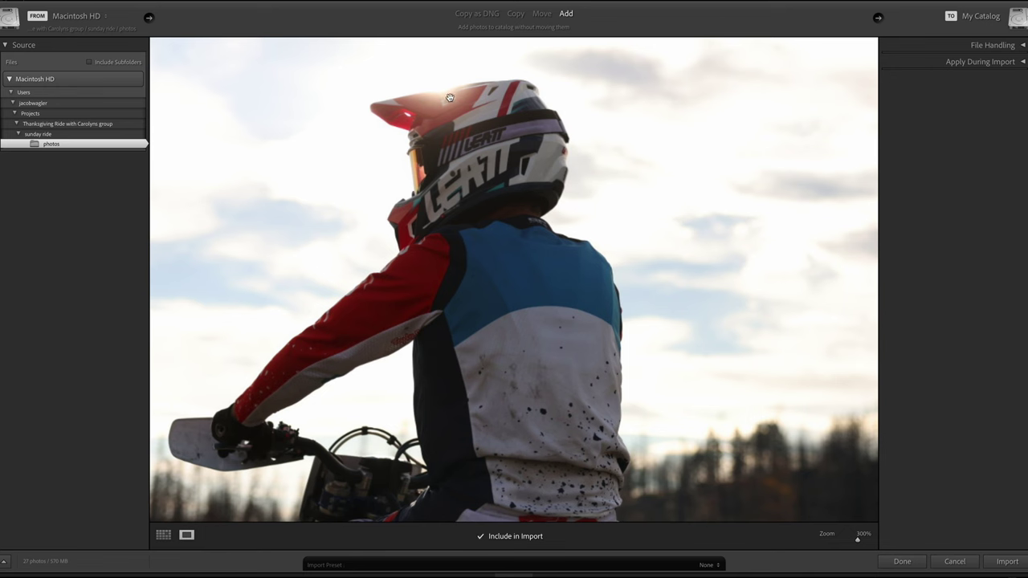
{"action": "left_click", "coordinate": [455, 197]}
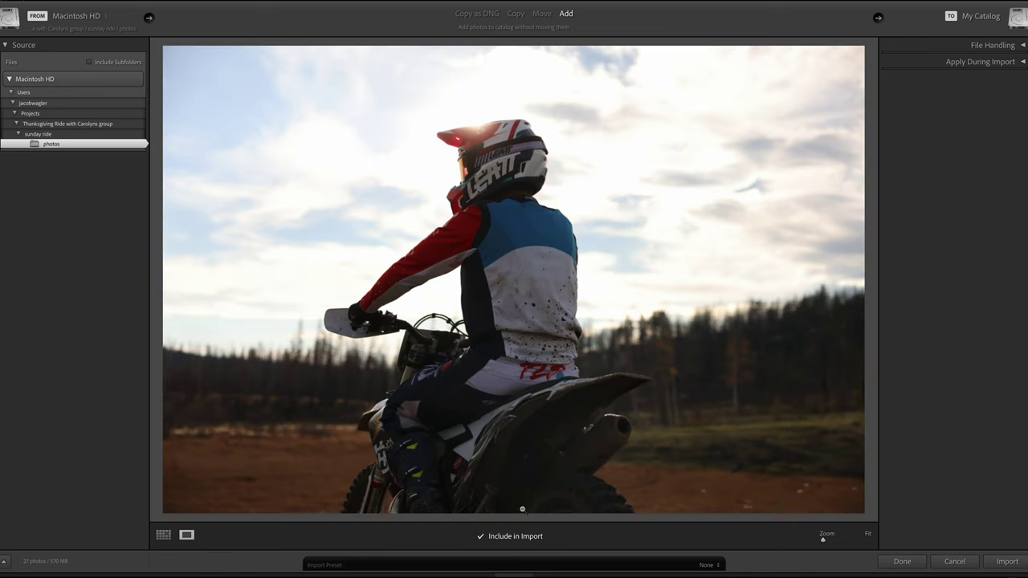
Step: Remove that close-up from the import, include the next photo, and leave a portrait out
{"action": "left_click", "coordinate": [481, 537]}
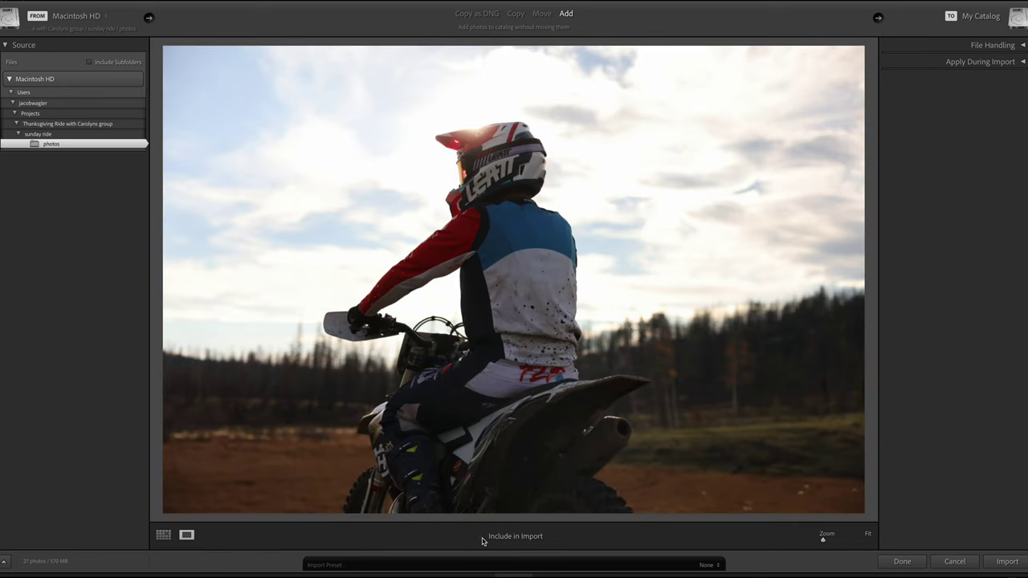
{"action": "key", "text": "Right"}
{"action": "left_click", "coordinate": [481, 537]}
{"action": "key", "text": "Right"}
{"action": "key", "text": "Right"}
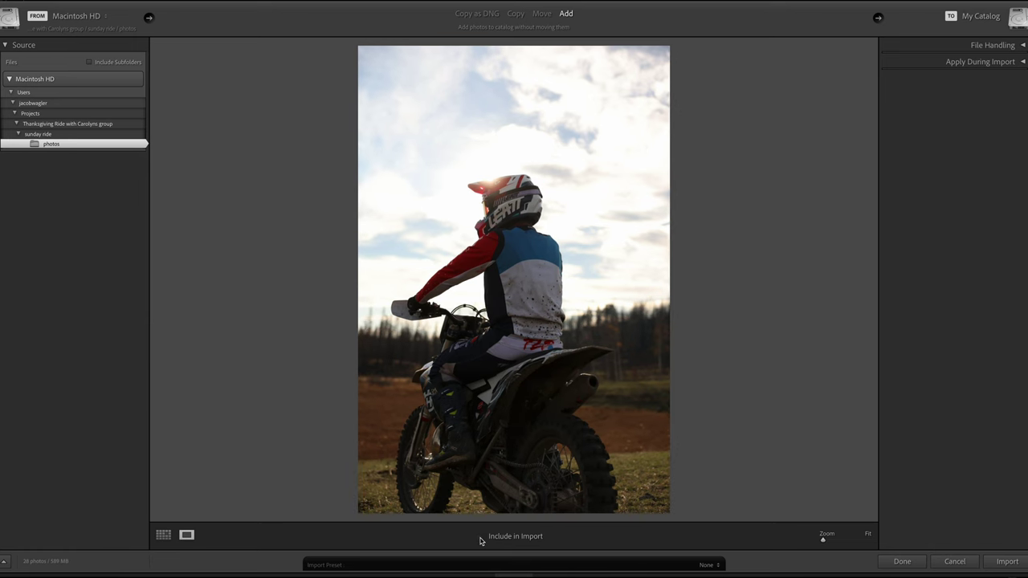
{"action": "key", "text": "Right"}
{"action": "left_click", "coordinate": [481, 539]}
Step: Include the next near-identical portrait, then compare it with its neighbouring frames
{"action": "key", "text": "Right"}
{"action": "left_click", "coordinate": [481, 539]}
{"action": "key", "text": "Right"}
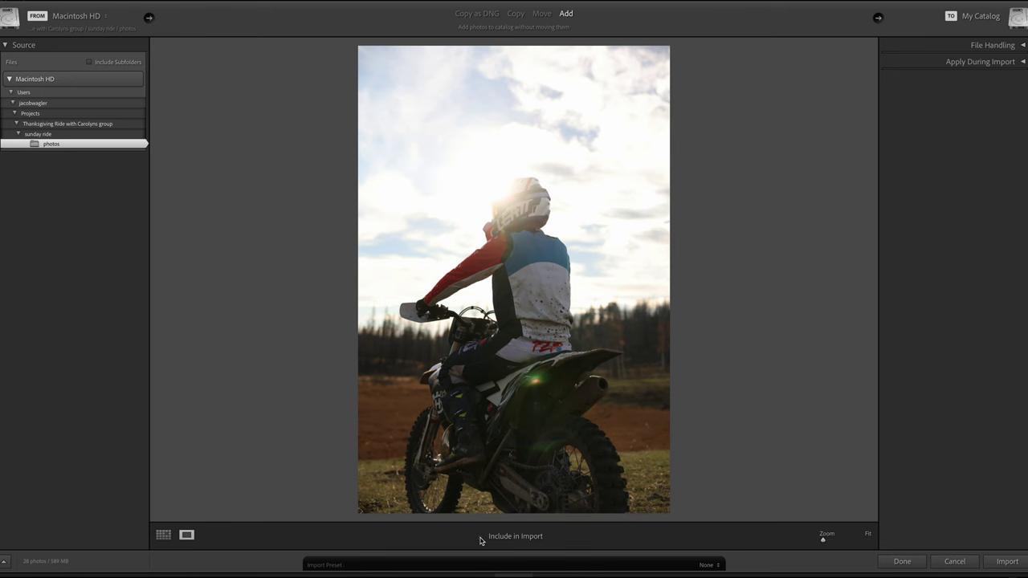
{"action": "key", "text": "Right"}
{"action": "key", "text": "Right"}
Step: Exclude one compared portrait and include a similar seated-rider portrait instead
{"action": "key", "text": "Right"}
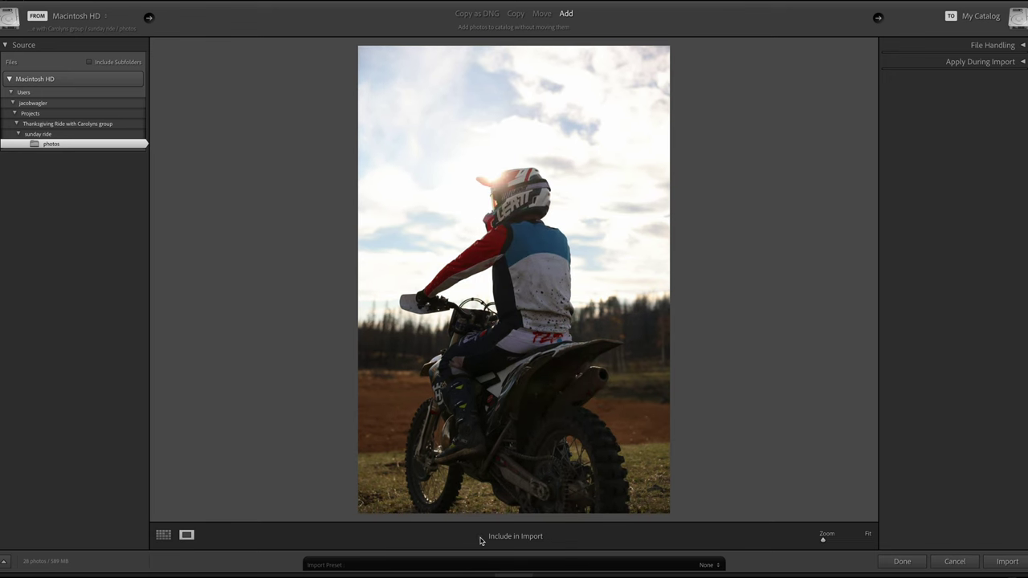
{"action": "key", "text": "Left"}
{"action": "key", "text": "Left"}
{"action": "key", "text": "Right"}
{"action": "key", "text": "Left"}
{"action": "left_click", "coordinate": [481, 538]}
{"action": "key", "text": "Right"}
{"action": "key", "text": "Right"}
{"action": "key", "text": "Right"}
{"action": "key", "text": "Left"}
{"action": "left_click", "coordinate": [481, 539]}
{"action": "key", "text": "Right"}
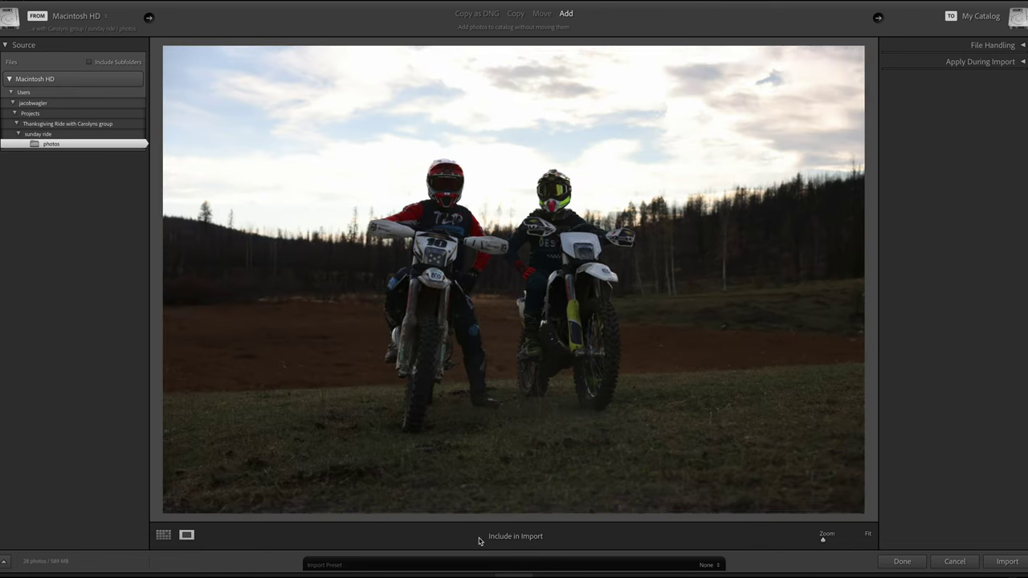
{"action": "key", "text": "Right"}
{"action": "key", "text": "Right"}
{"action": "key", "text": "Right"}
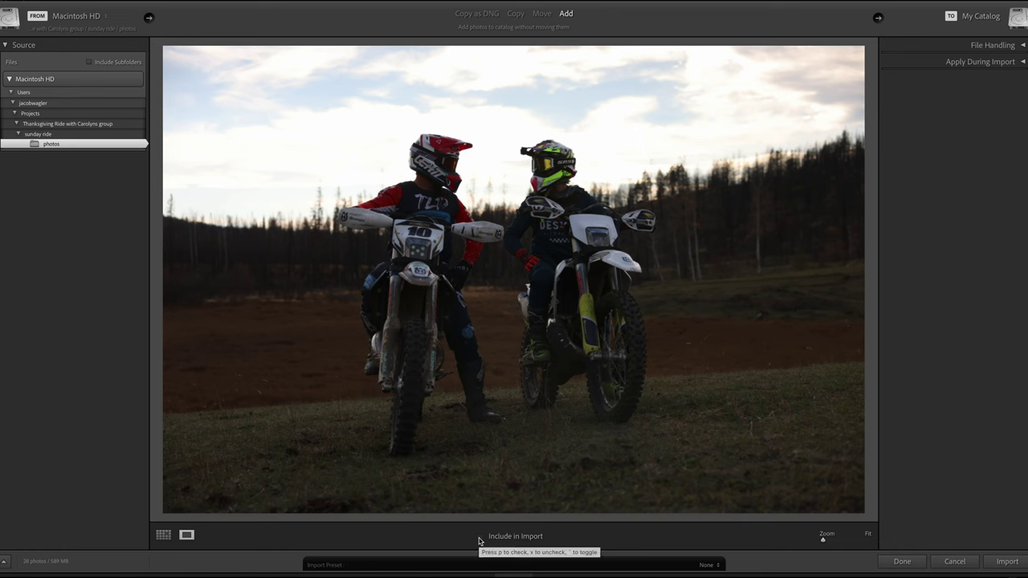
Step: Include the first two-rider burst shot and, later, a landscape shot of the riders facing each other
{"action": "left_click", "coordinate": [481, 538]}
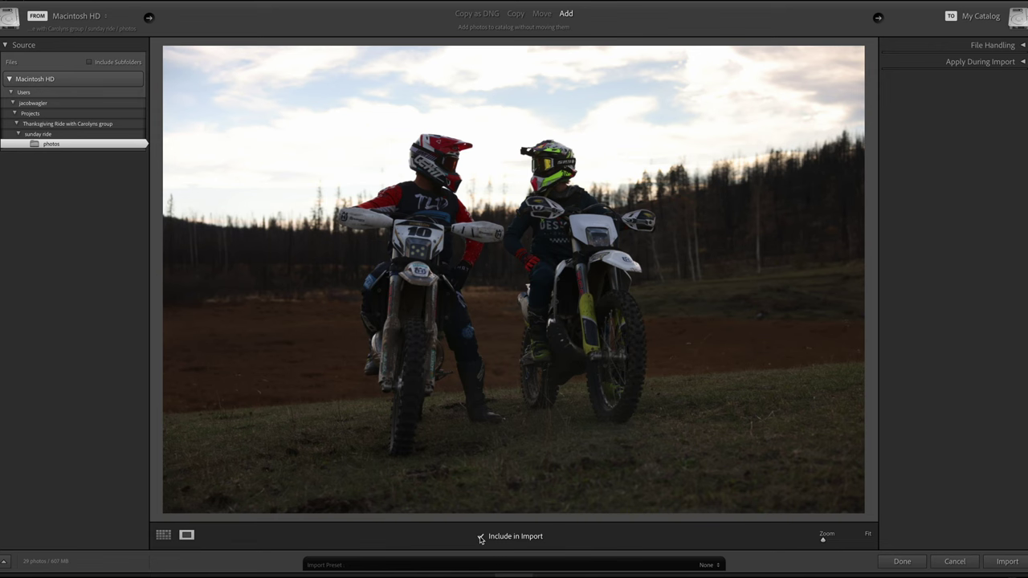
{"action": "key", "text": "Right"}
{"action": "key", "text": "Right"}
{"action": "key", "text": "Right"}
{"action": "key", "text": "Right"}
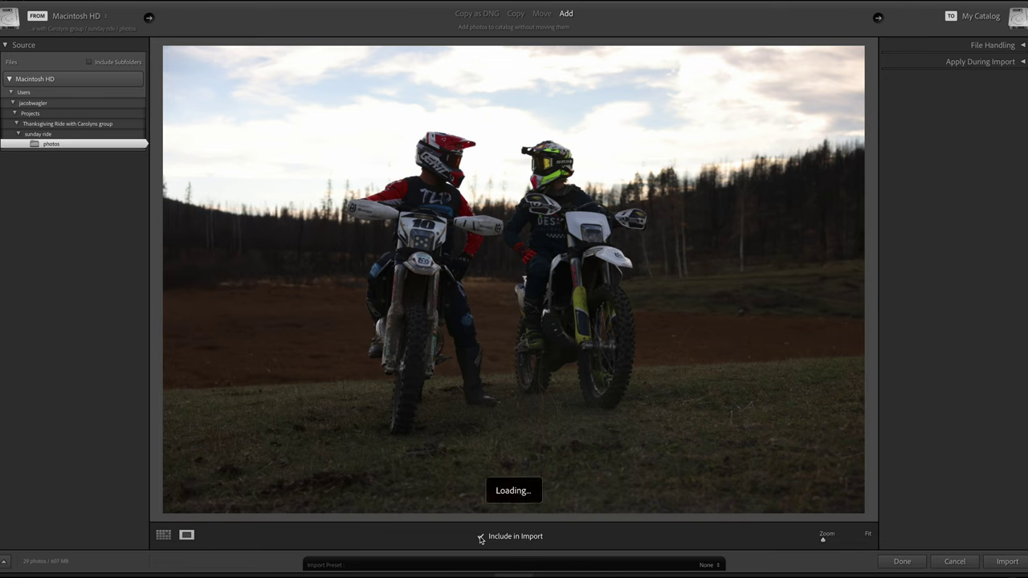
{"action": "key", "text": "Right"}
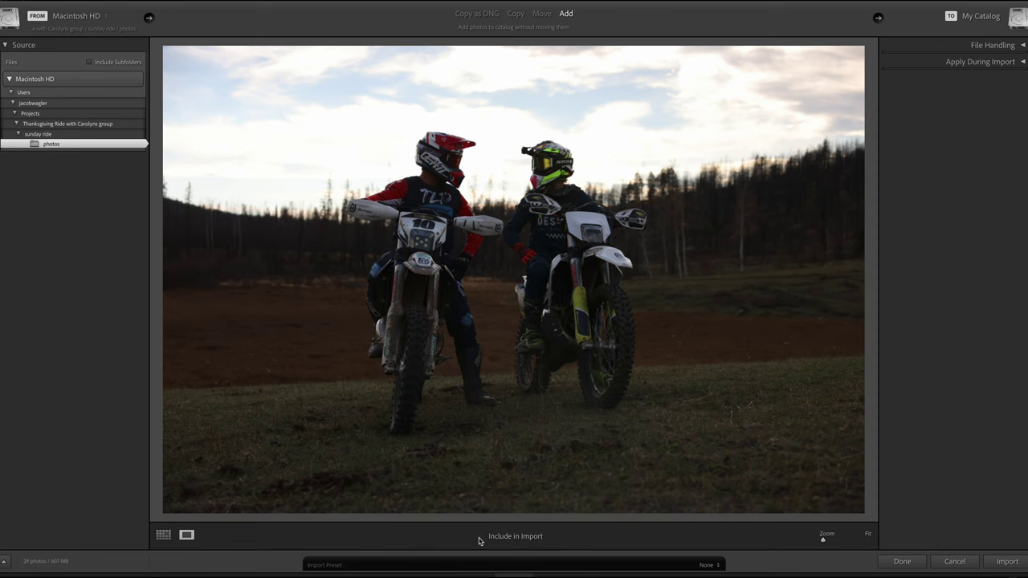
{"action": "key", "text": "Right"}
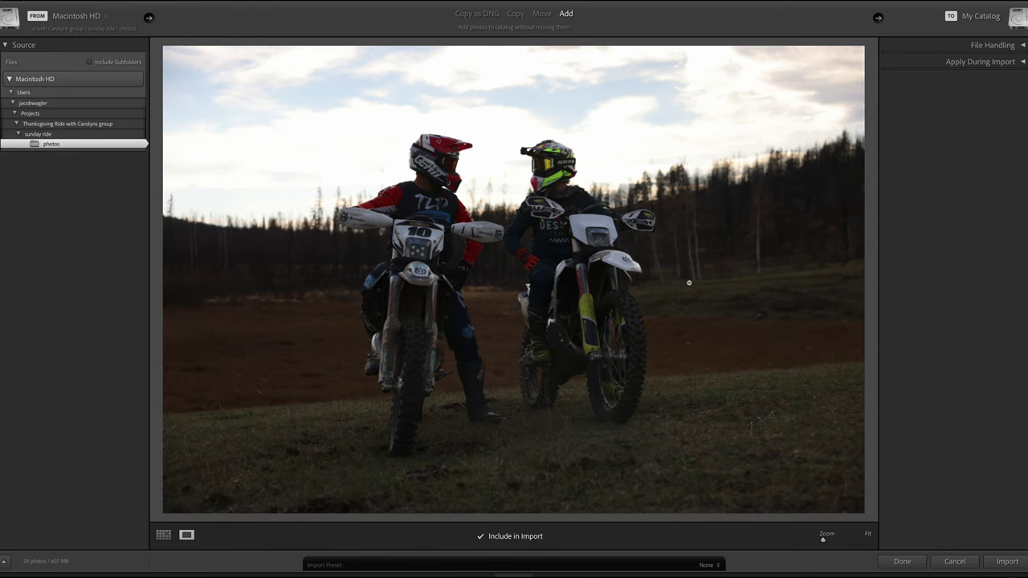
{"action": "key", "text": "Right"}
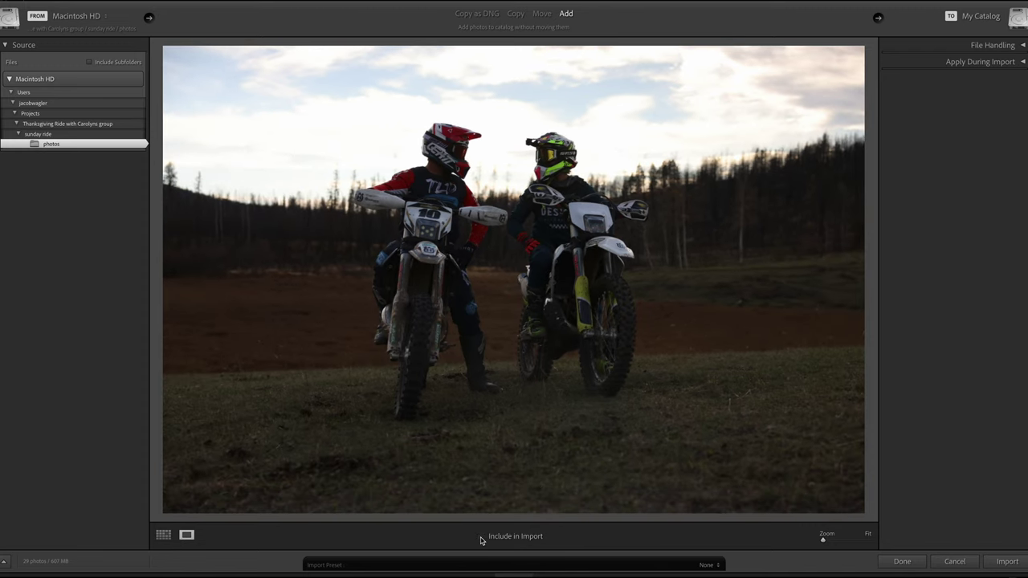
{"action": "key", "text": "Right"}
{"action": "key", "text": "Right"}
{"action": "key", "text": "Left"}
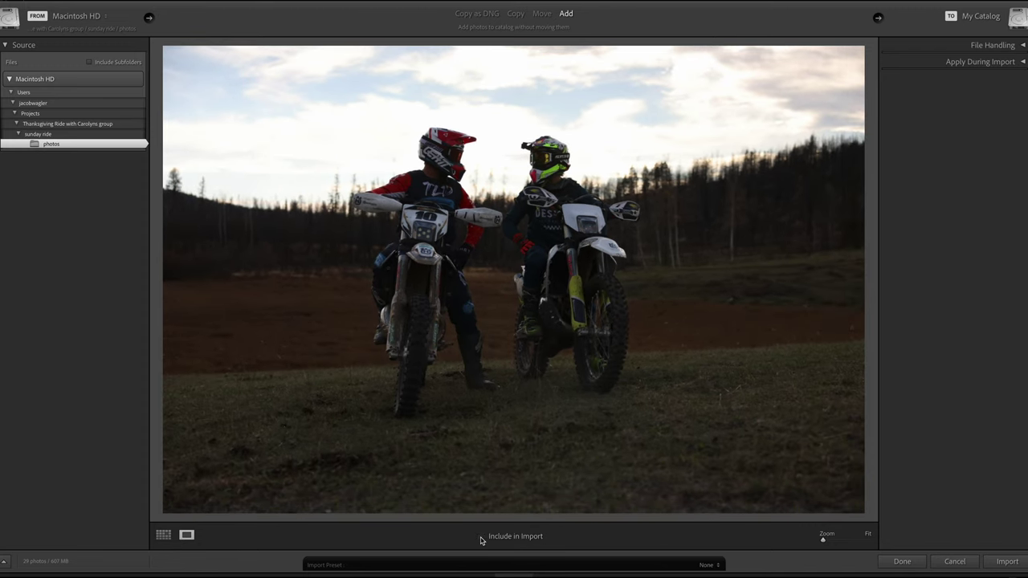
{"action": "left_click", "coordinate": [480, 536]}
{"action": "key", "text": "Right"}
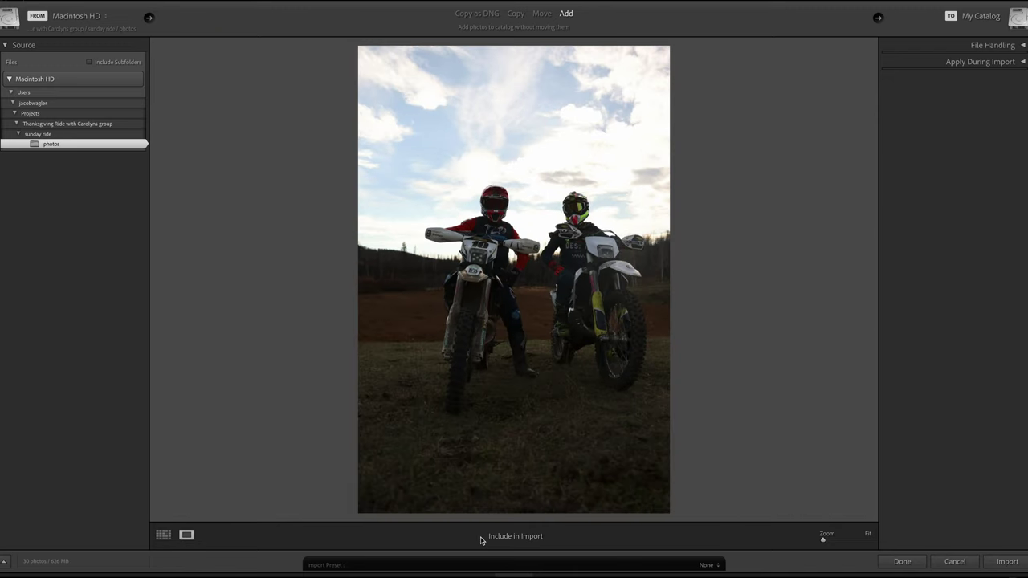
Step: Arrow through the burst and toggle Include in Import on the brighter riders-facing-each-other shot
{"action": "key", "text": "Right"}
{"action": "key", "text": "Right"}
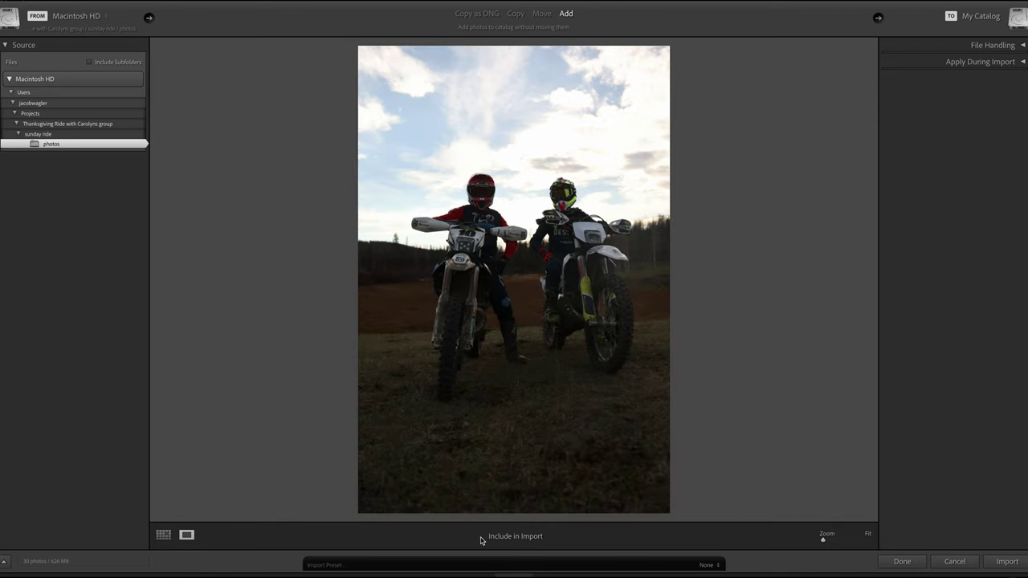
{"action": "key", "text": "Right"}
{"action": "key", "text": "Right"}
{"action": "key", "text": "Right"}
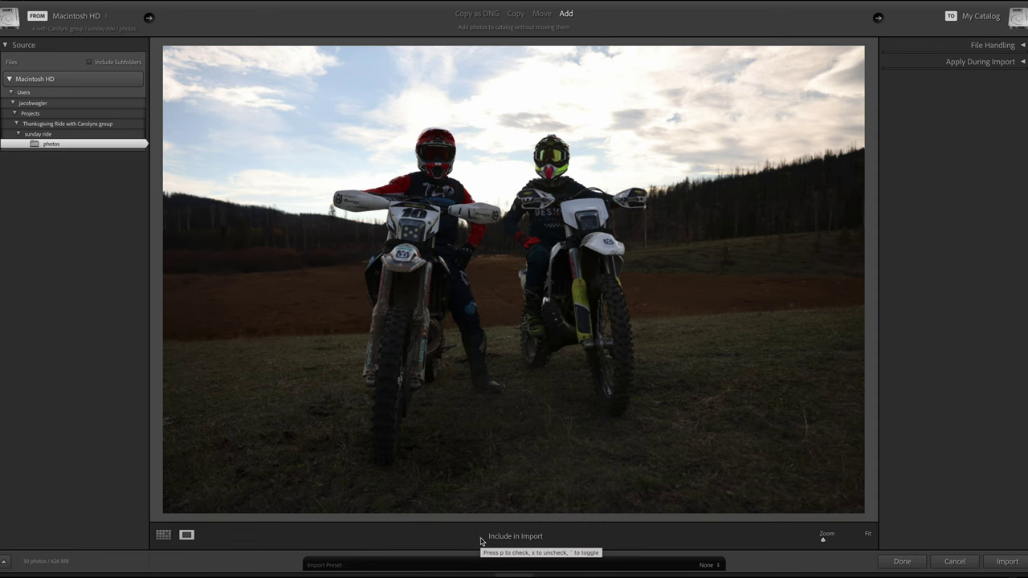
{"action": "key", "text": "Right"}
{"action": "key", "text": "Right"}
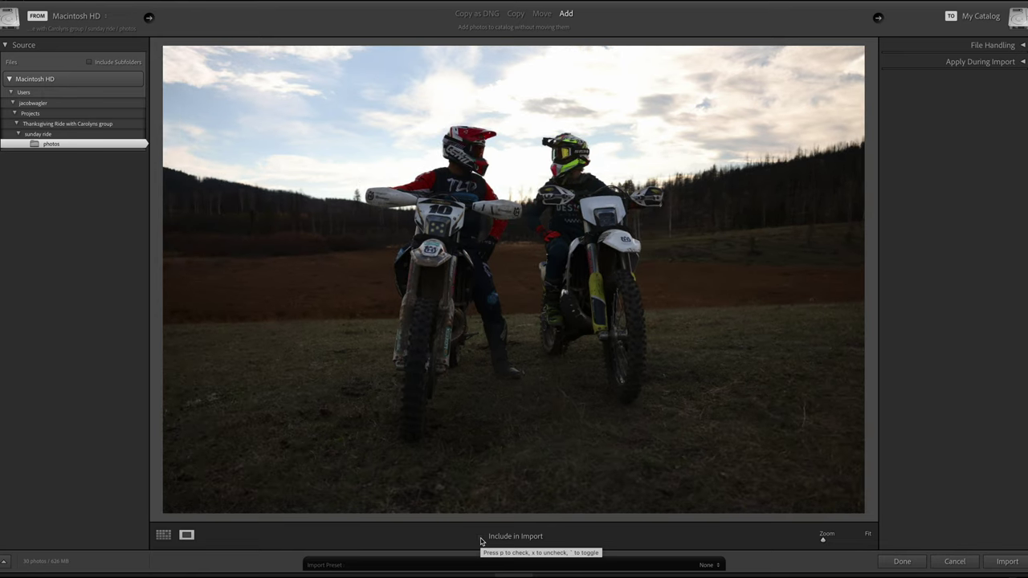
{"action": "key", "text": "Right"}
{"action": "key", "text": "Right"}
{"action": "key", "text": "Right"}
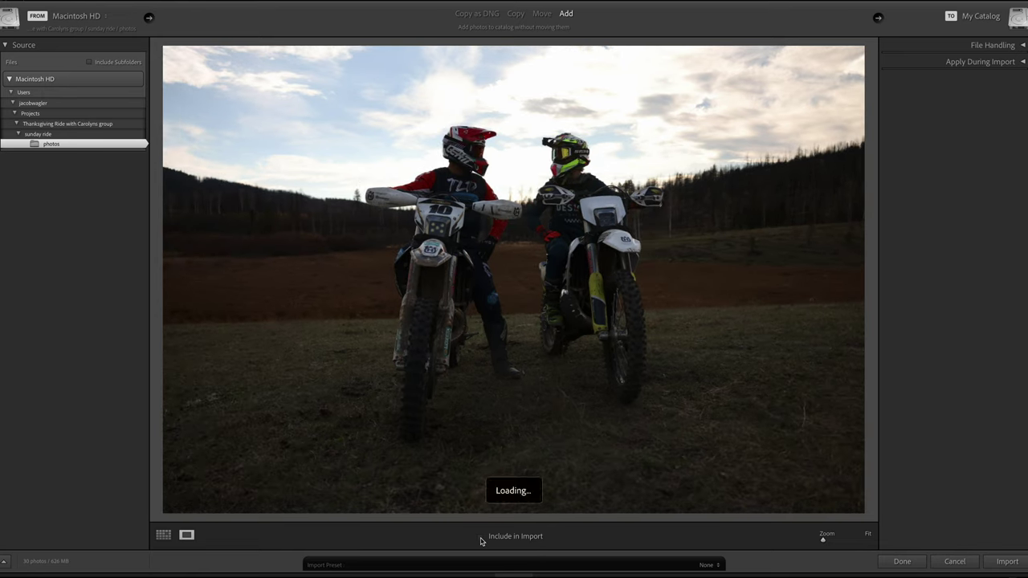
{"action": "key", "text": "Right"}
{"action": "key", "text": "Right"}
{"action": "key", "text": "Right"}
{"action": "key", "text": "Right"}
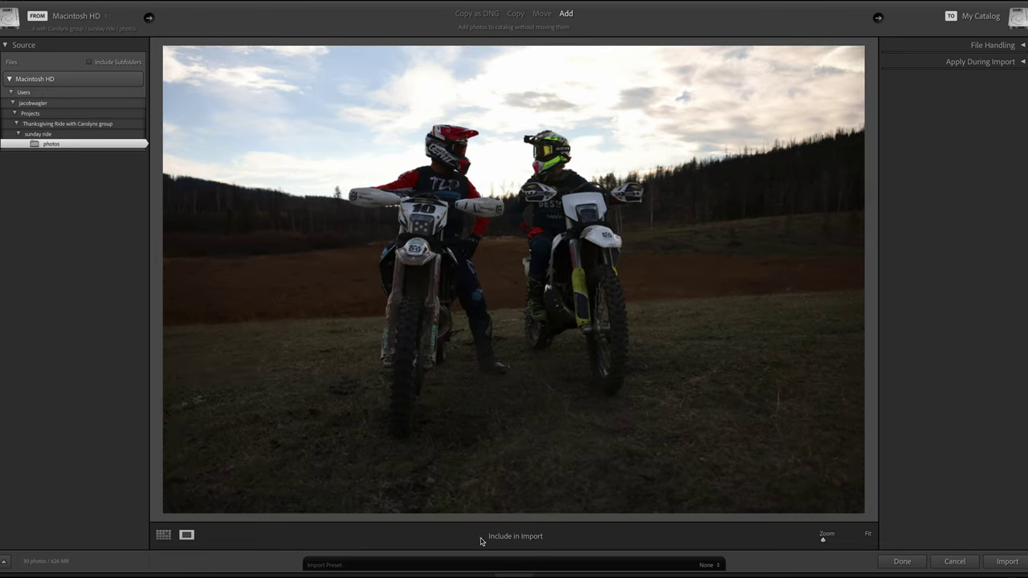
{"action": "key", "text": "Right"}
{"action": "key", "text": "Right"}
{"action": "key", "text": "Right"}
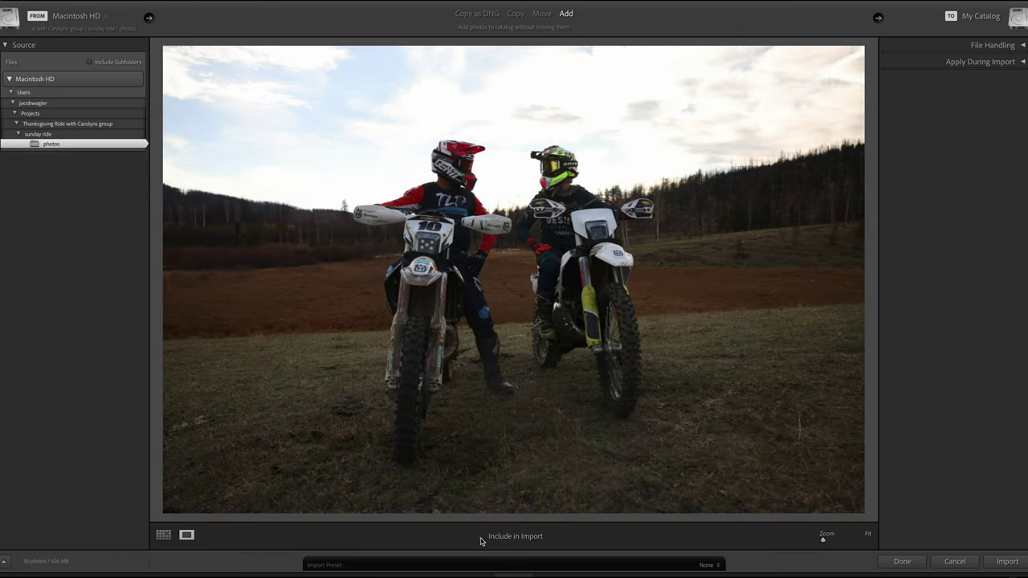
{"action": "left_click", "coordinate": [481, 537]}
{"action": "left_click", "coordinate": [481, 537]}
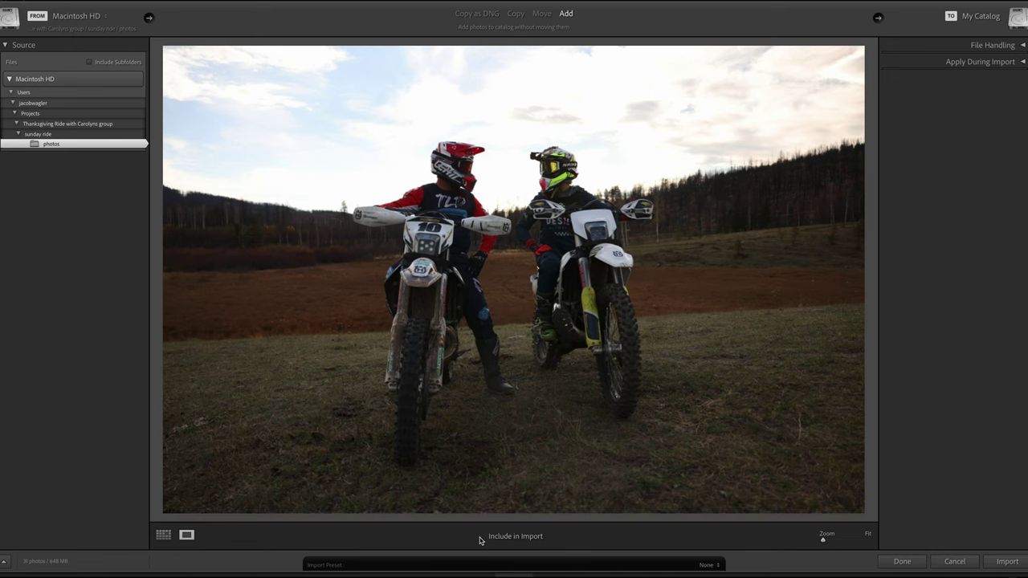
{"action": "key", "text": "Right"}
{"action": "key", "text": "Right"}
{"action": "key", "text": "Right"}
{"action": "key", "text": "Right"}
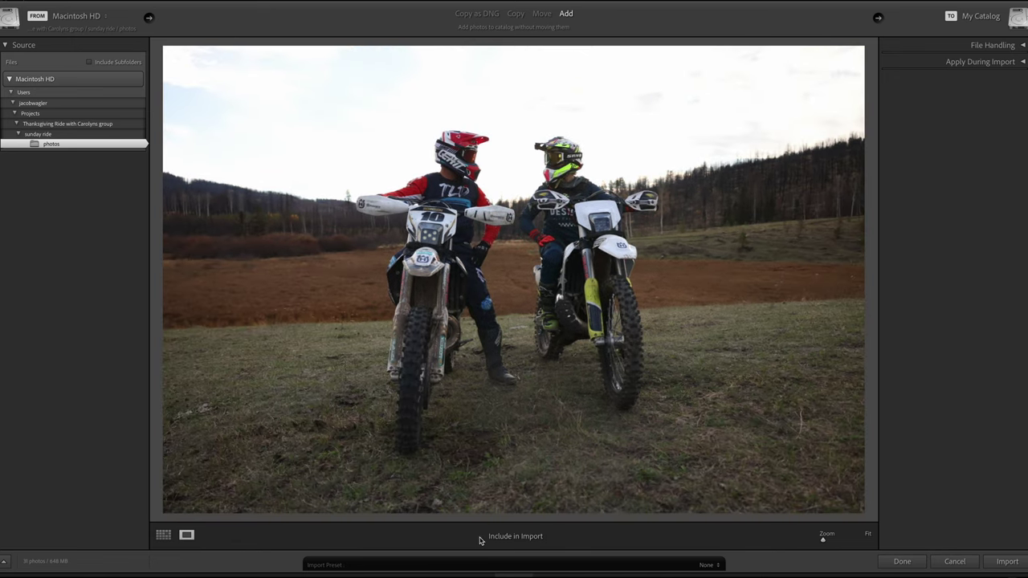
Step: Advance into the landscape burst and include the first riders-facing-camera shot
{"action": "key", "text": "Right"}
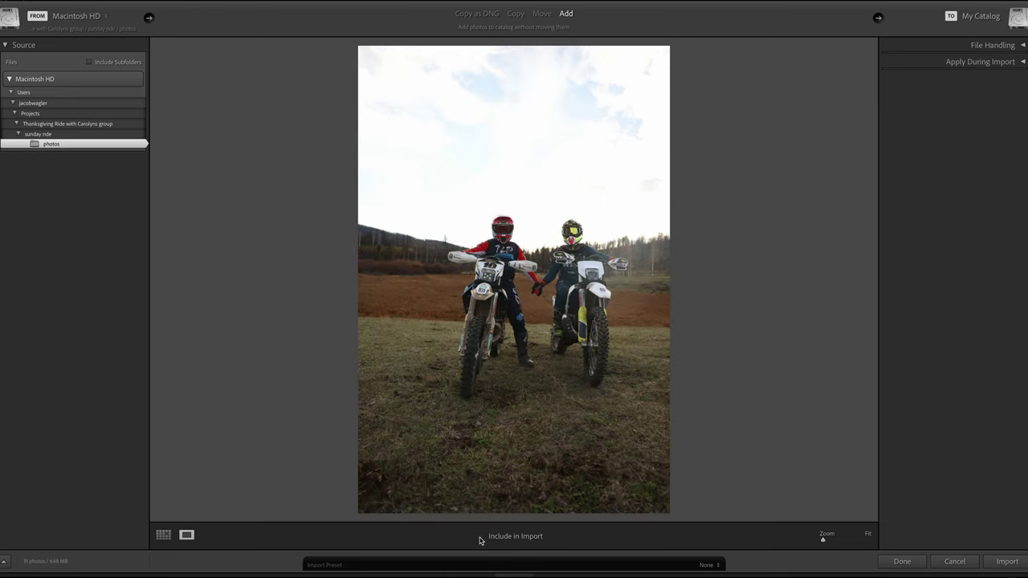
{"action": "key", "text": "Right"}
{"action": "key", "text": "Right"}
{"action": "key", "text": "Right"}
{"action": "key", "text": "Right"}
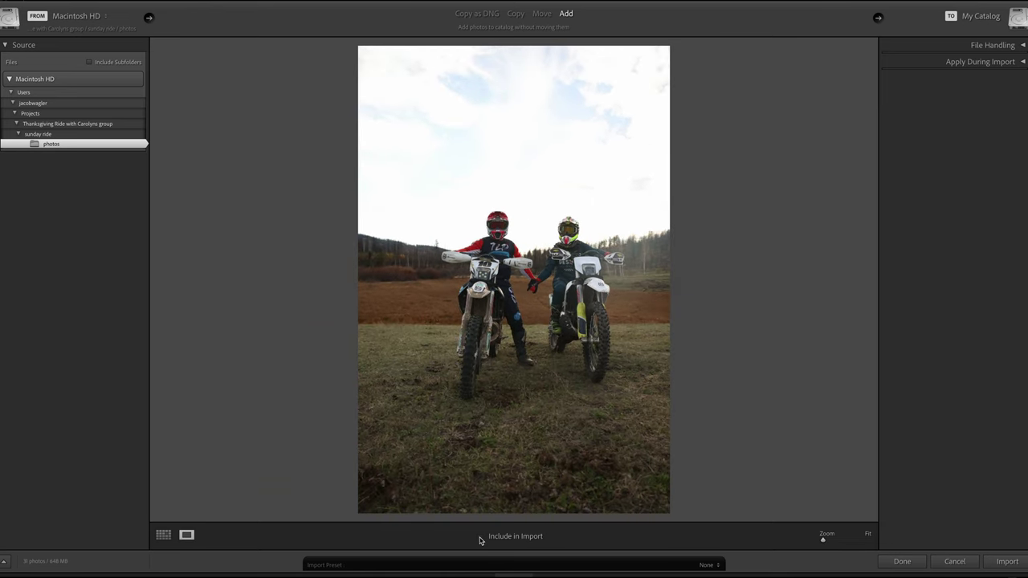
{"action": "key", "text": "Right"}
{"action": "key", "text": "Right"}
{"action": "key", "text": "Right"}
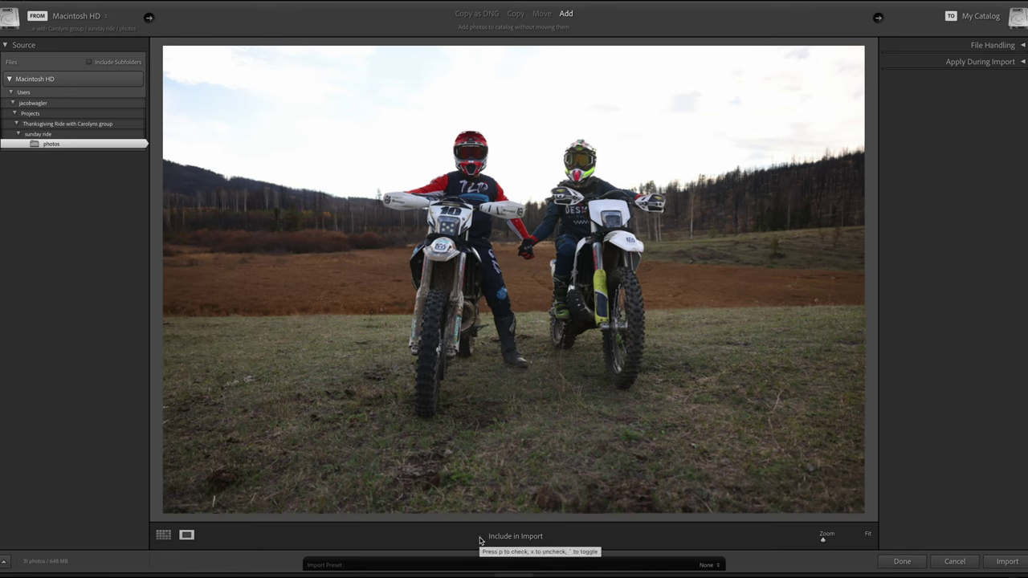
{"action": "key", "text": "Right"}
{"action": "key", "text": "Right"}
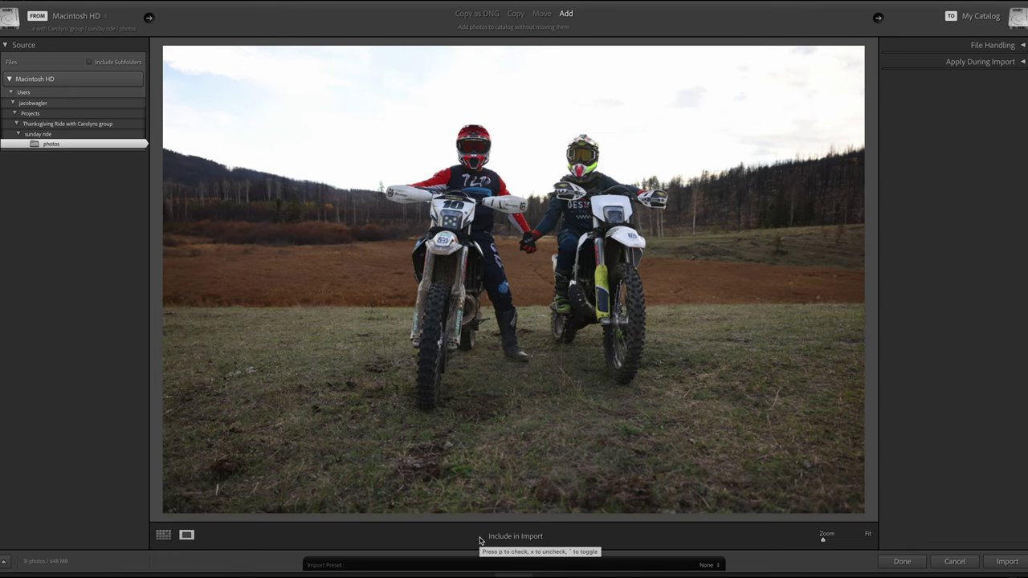
{"action": "key", "text": "Right"}
{"action": "key", "text": "Right"}
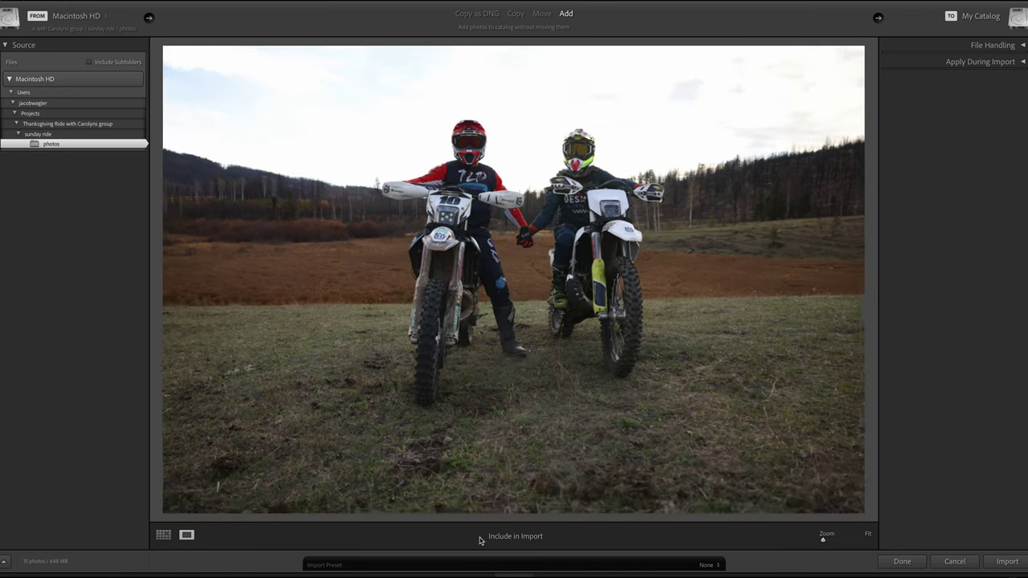
{"action": "key", "text": "Right"}
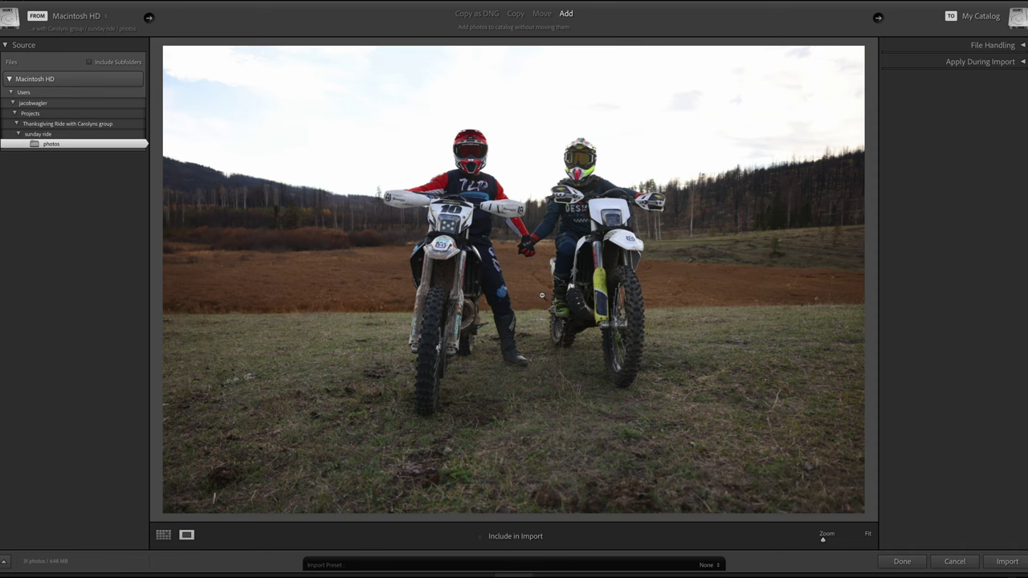
{"action": "key", "text": "Right"}
{"action": "key", "text": "Right"}
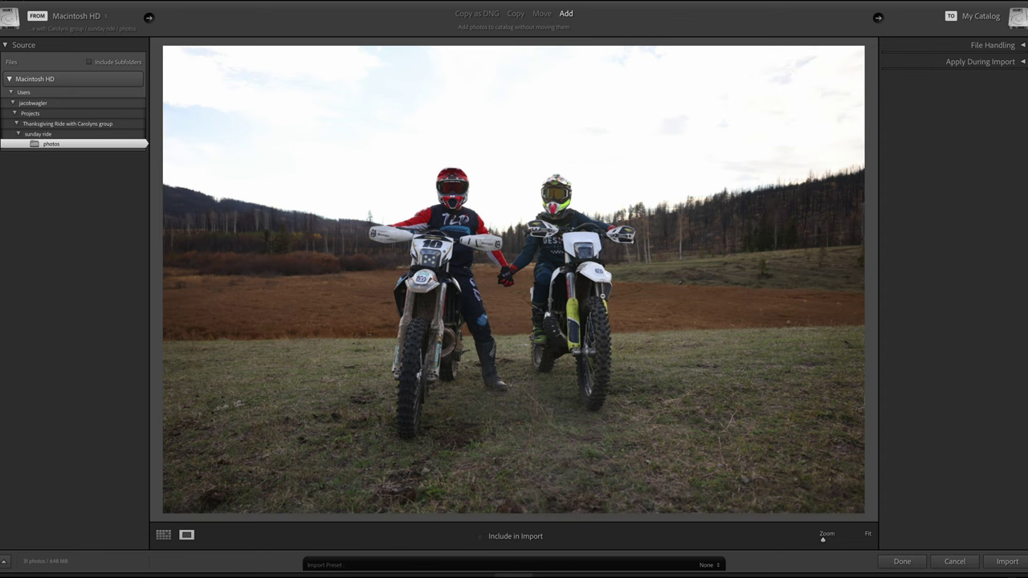
{"action": "left_click", "coordinate": [480, 537]}
{"action": "key", "text": "Right"}
{"action": "key", "text": "Right"}
{"action": "key", "text": "Left"}
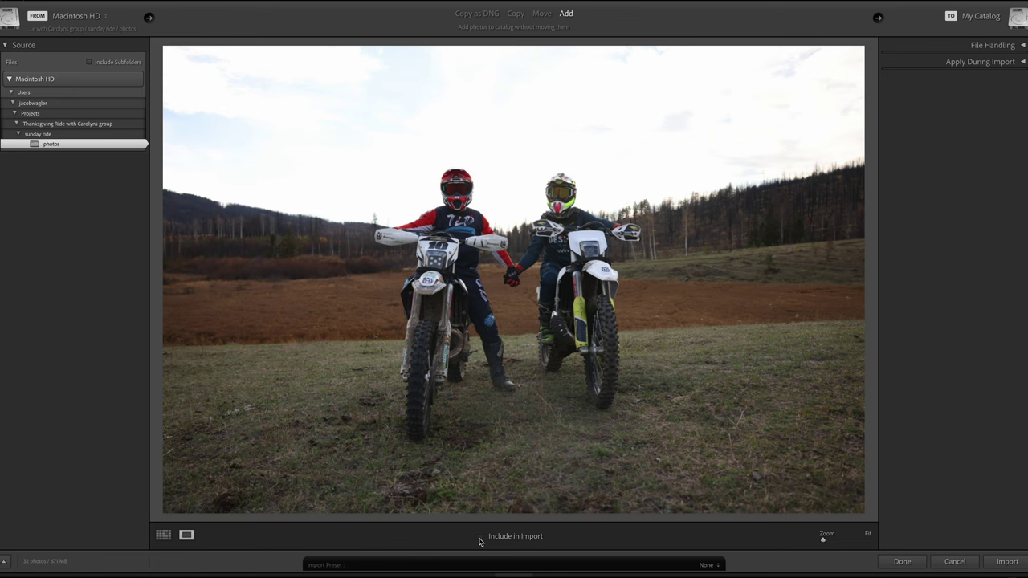
Step: Untick and retick the next hand-holding riders shot so it stays included
{"action": "key", "text": "Right"}
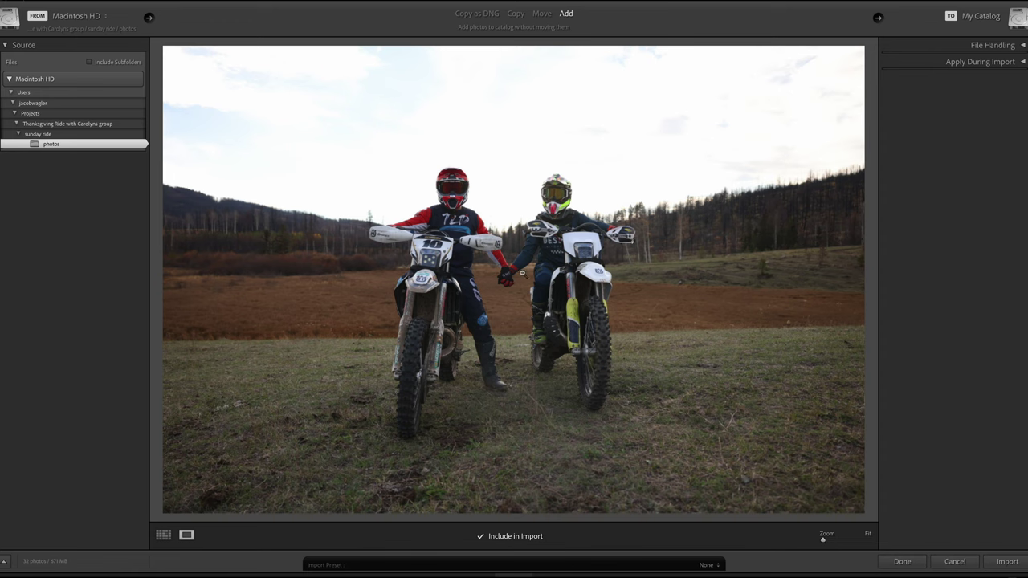
{"action": "left_click", "coordinate": [480, 536]}
{"action": "key", "text": "Right"}
{"action": "key", "text": "Right"}
{"action": "key", "text": "Left"}
{"action": "left_click", "coordinate": [480, 536]}
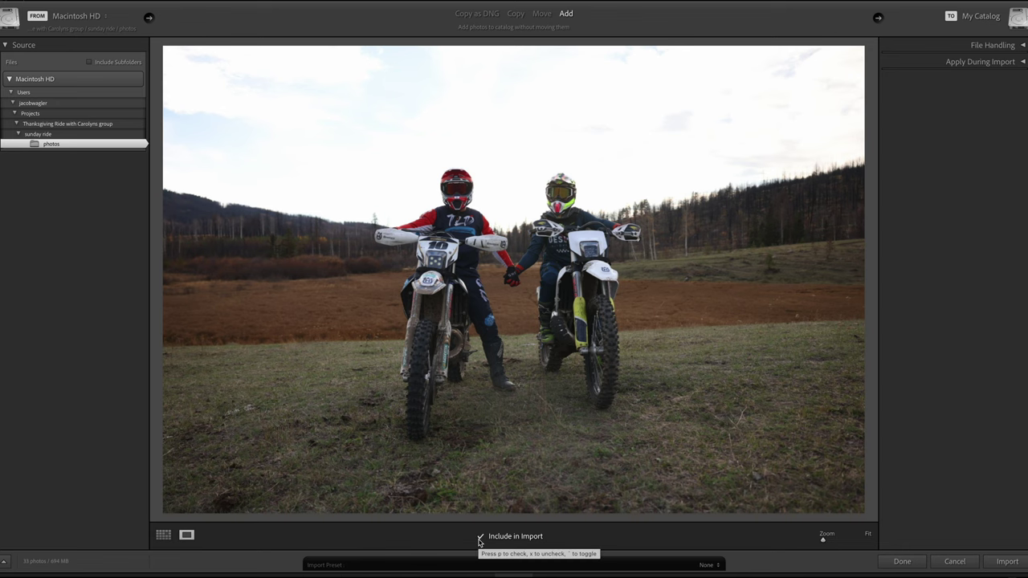
{"action": "key", "text": "Right"}
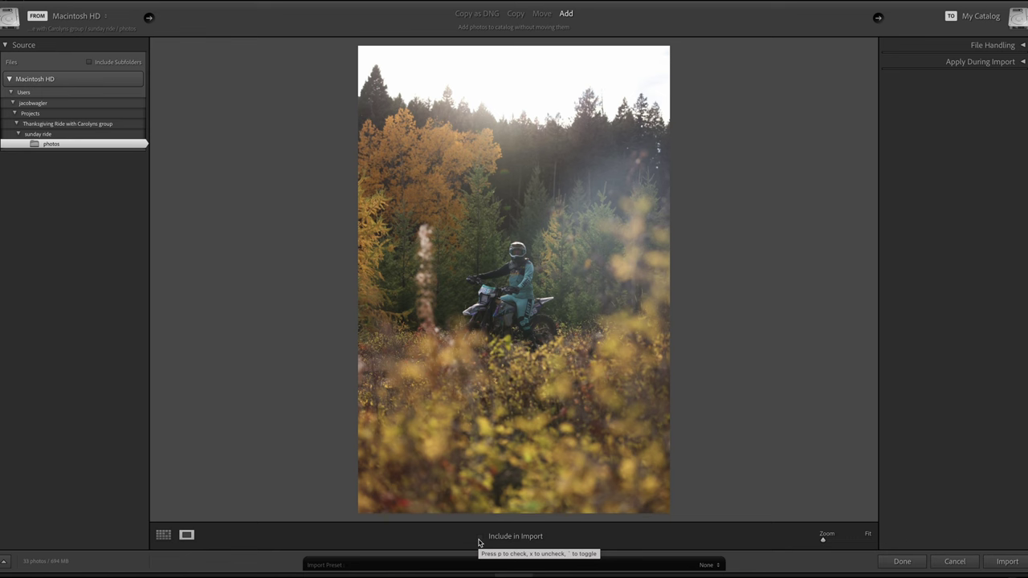
Step: Compare the opening burst photos and include the chosen one in the import
{"action": "key", "text": "Right"}
{"action": "key", "text": "Right"}
{"action": "key", "text": "Right"}
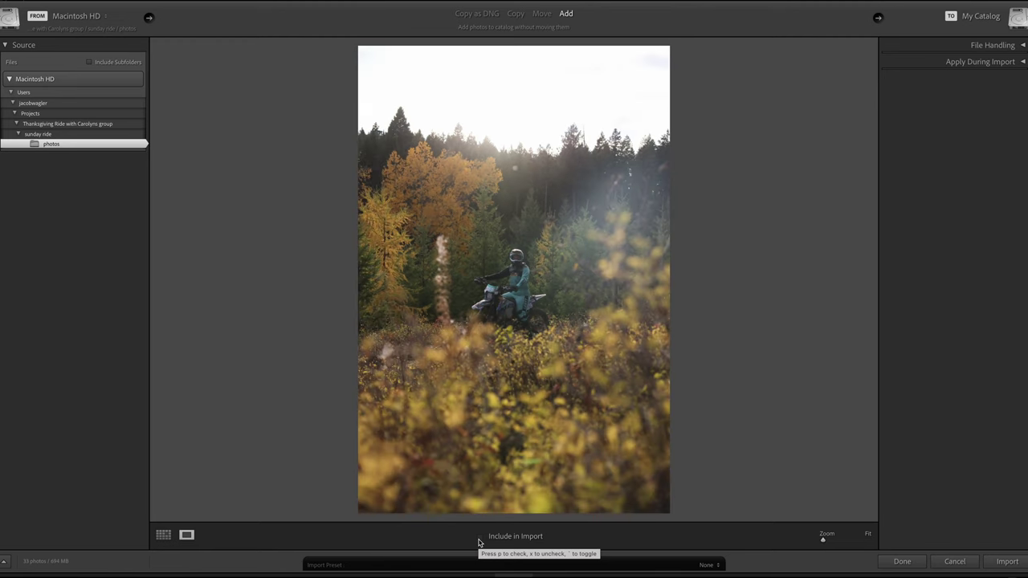
{"action": "key", "text": "Right"}
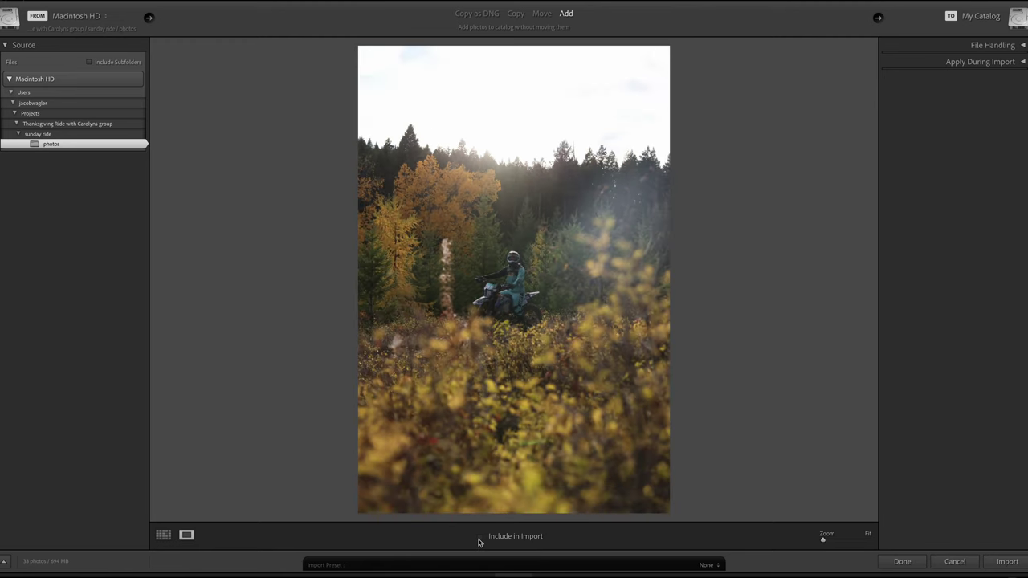
{"action": "key", "text": "Left"}
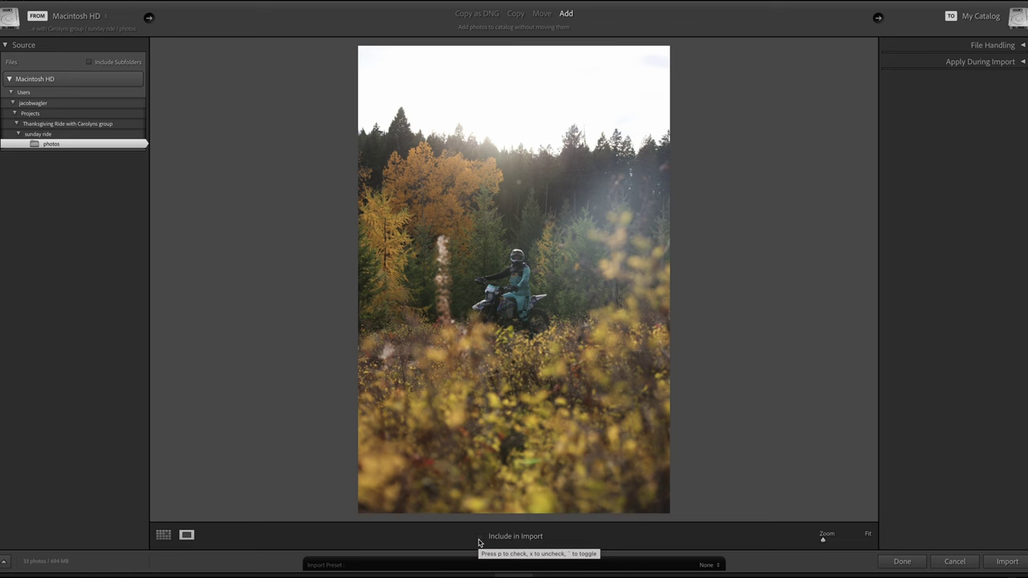
{"action": "key", "text": "Right"}
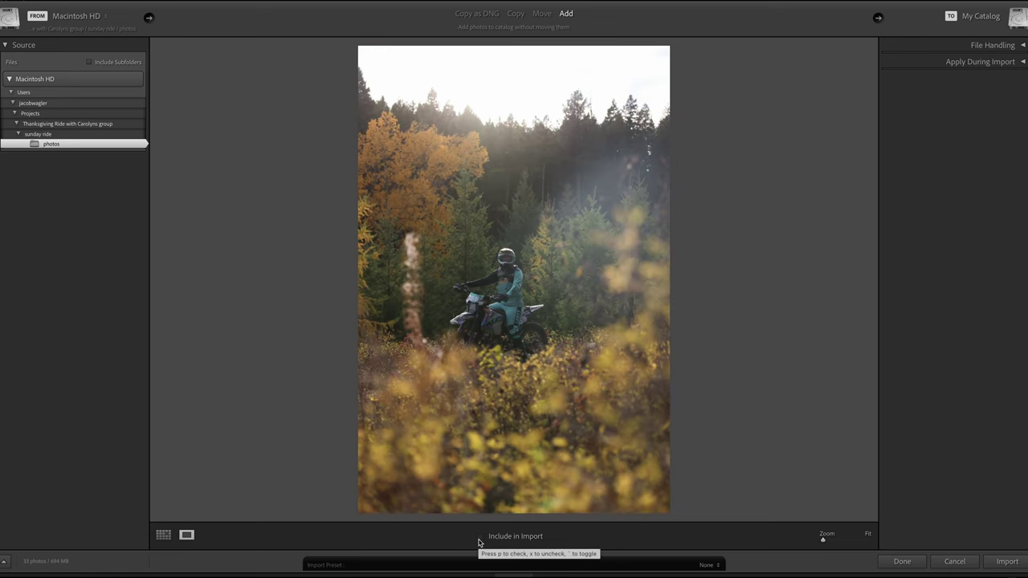
{"action": "key", "text": "Right"}
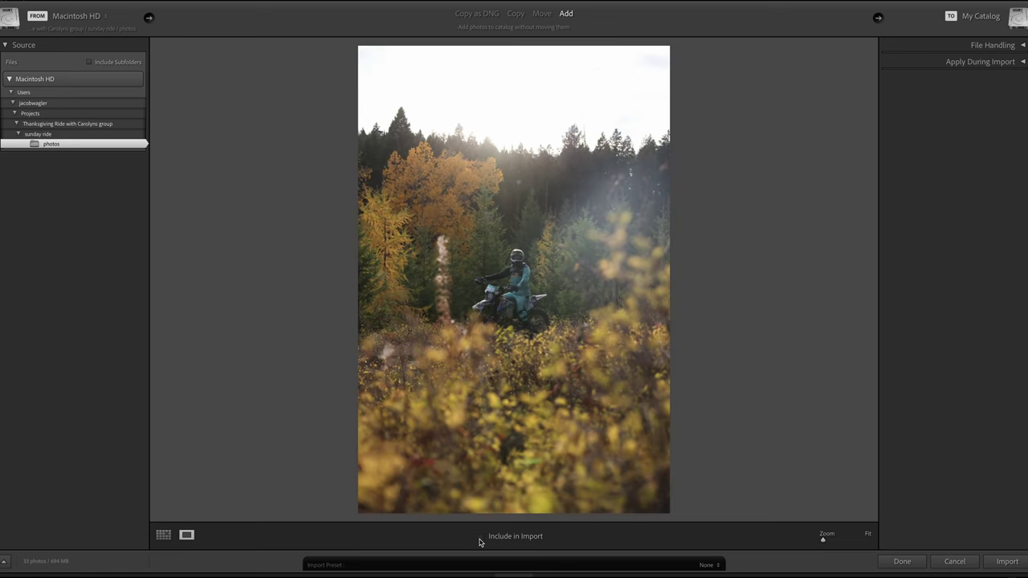
{"action": "left_click", "coordinate": [480, 538]}
Step: Include two consecutive burst shots after comparing neighbouring frames
{"action": "key", "text": "Right"}
{"action": "key", "text": "Right"}
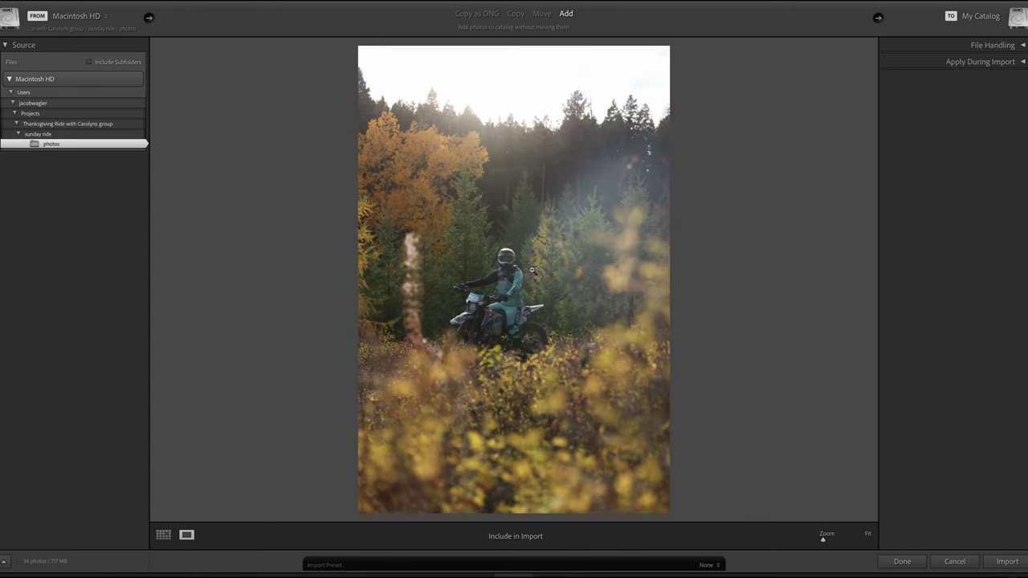
{"action": "key", "text": "Right"}
{"action": "key", "text": "Right"}
{"action": "key", "text": "Right"}
{"action": "key", "text": "Right"}
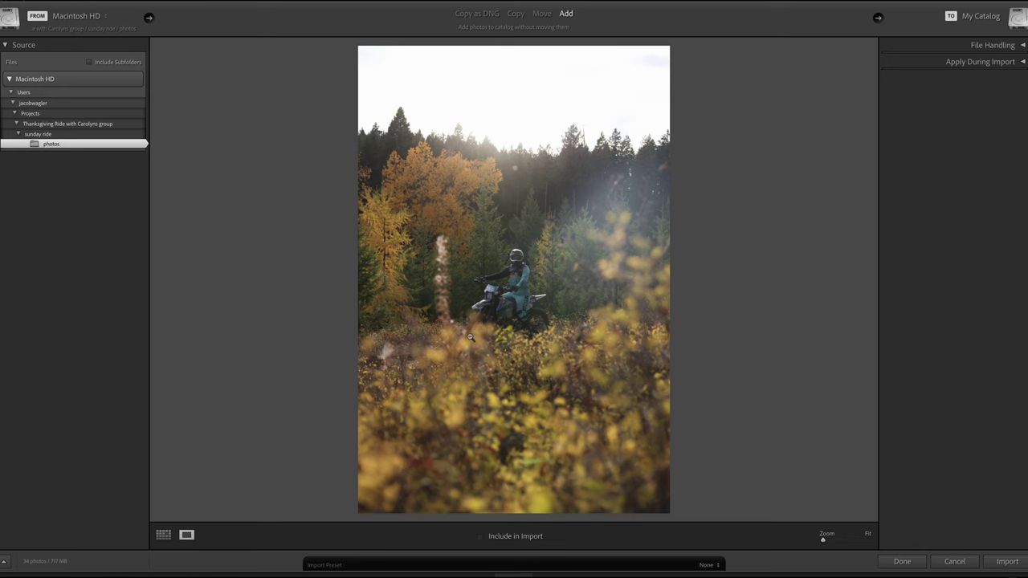
{"action": "key", "text": "Right"}
{"action": "key", "text": "Left"}
{"action": "left_click", "coordinate": [481, 536]}
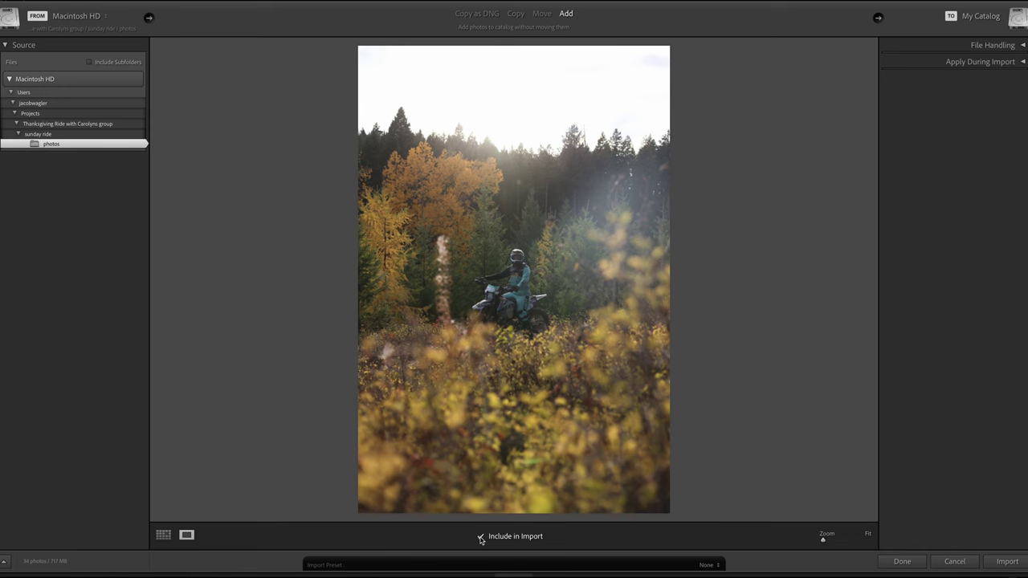
{"action": "key", "text": "Right"}
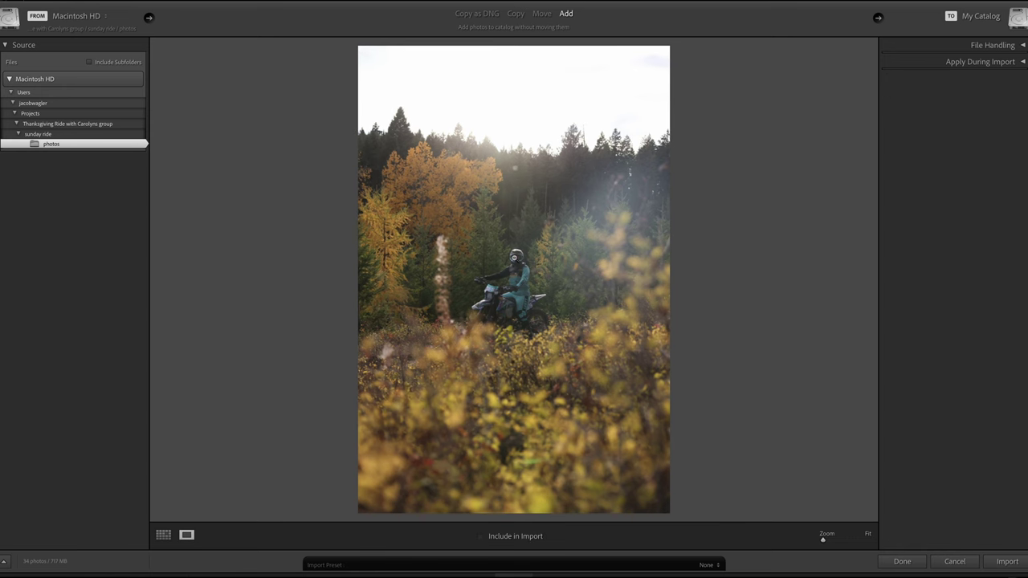
{"action": "left_click", "coordinate": [481, 537]}
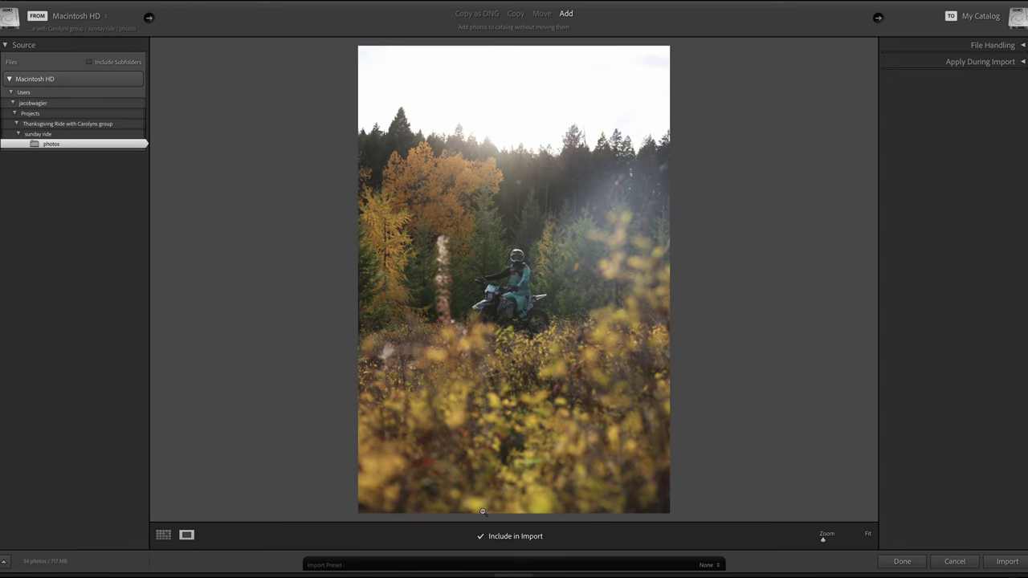
Step: Advance past near-identical frames and include the wider landscape rider shot
{"action": "key", "text": "Right"}
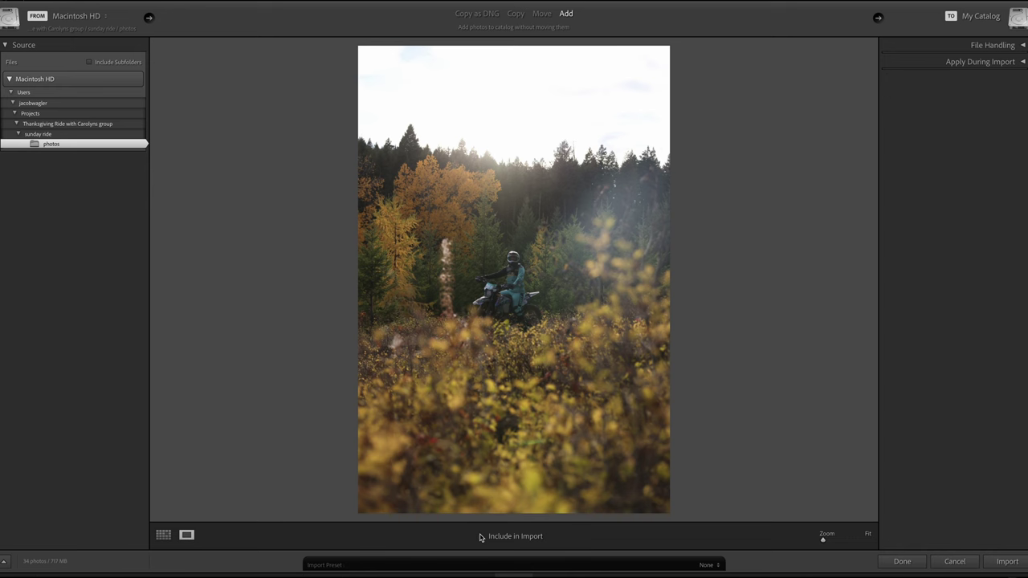
{"action": "key", "text": "Right"}
{"action": "key", "text": "Right"}
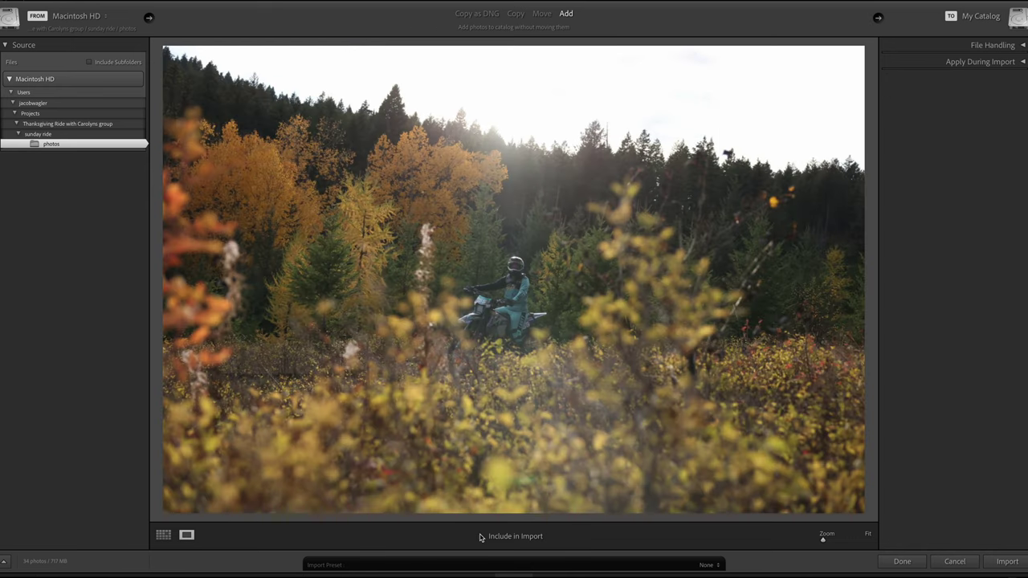
{"action": "key", "text": "Right"}
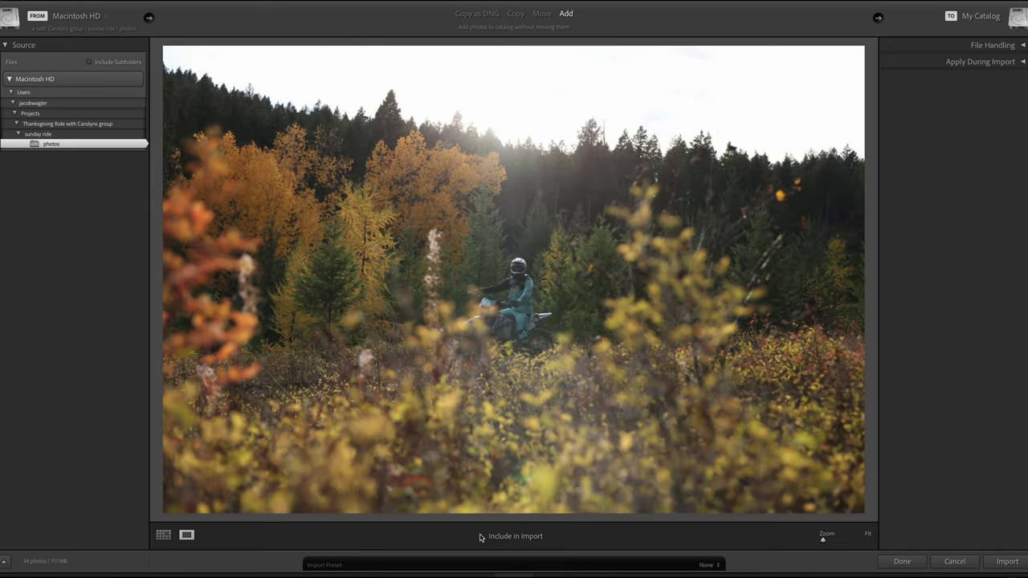
{"action": "key", "text": "Right"}
{"action": "key", "text": "Right"}
{"action": "key", "text": "Right"}
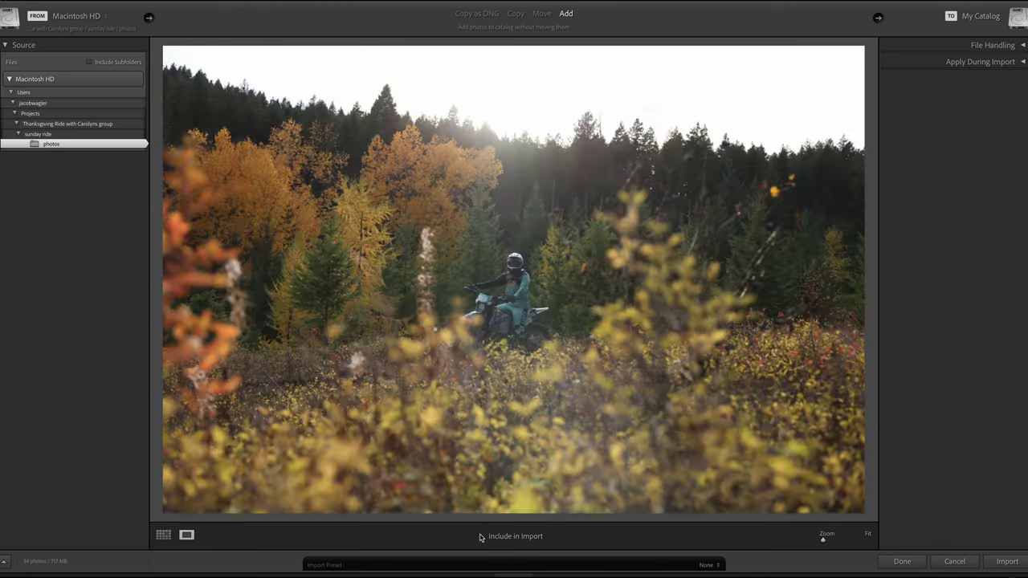
{"action": "key", "text": "Right"}
{"action": "key", "text": "Right"}
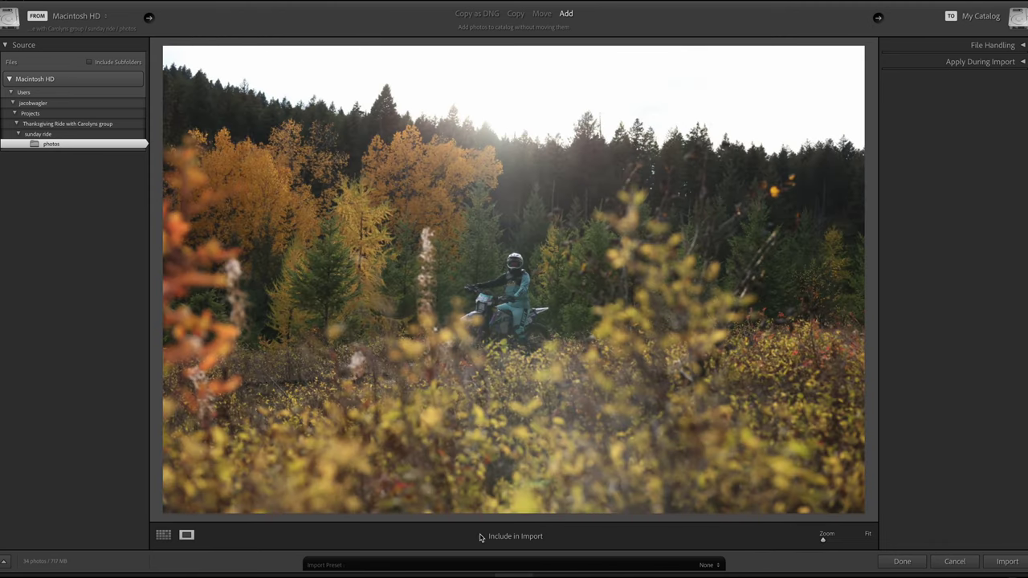
{"action": "left_click", "coordinate": [481, 538]}
Step: Include the portrait of the rider behind autumn brush
{"action": "key", "text": "Right"}
{"action": "key", "text": "Right"}
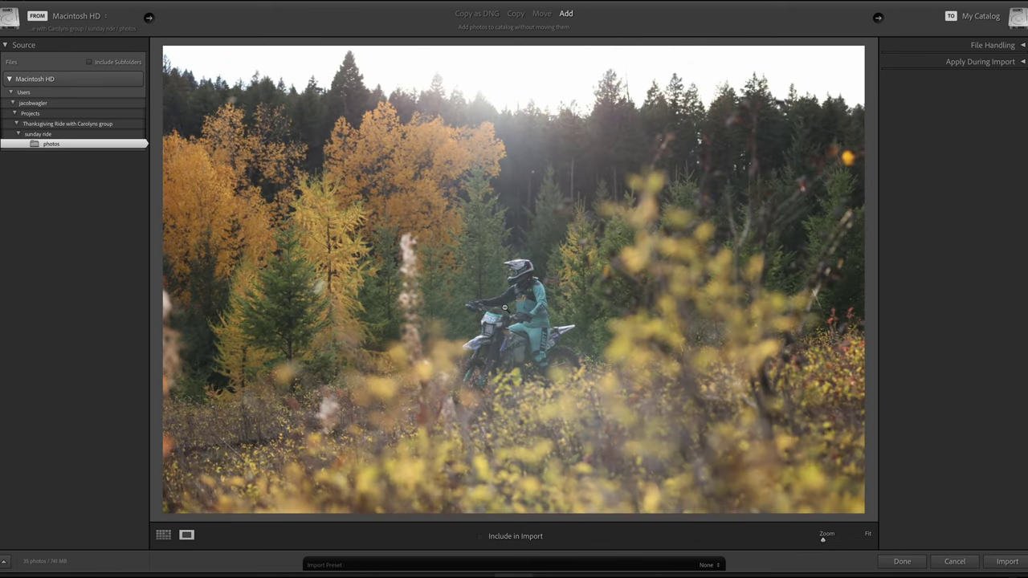
{"action": "key", "text": "Right"}
{"action": "key", "text": "Right"}
{"action": "key", "text": "Right"}
{"action": "key", "text": "Right"}
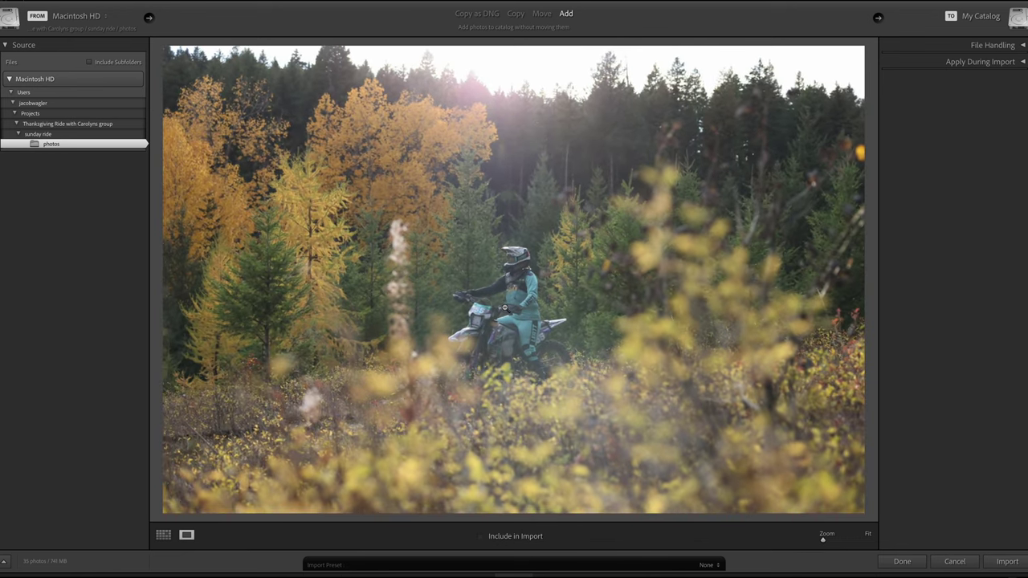
{"action": "key", "text": "Right"}
{"action": "key", "text": "Right"}
{"action": "key", "text": "Right"}
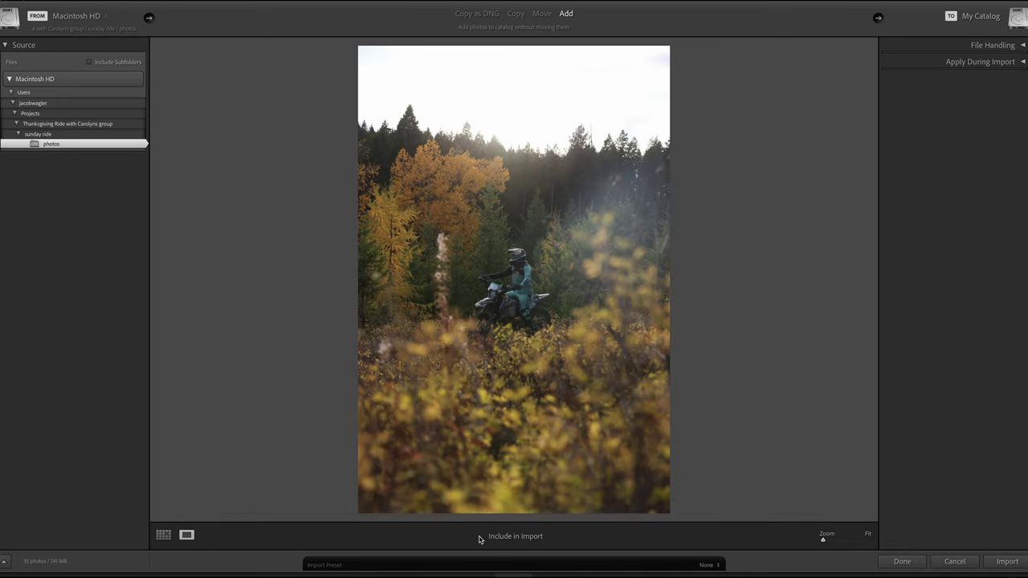
{"action": "left_click", "coordinate": [481, 537]}
{"action": "key", "text": "Right"}
{"action": "key", "text": "Right"}
{"action": "key", "text": "Right"}
{"action": "key", "text": "Right"}
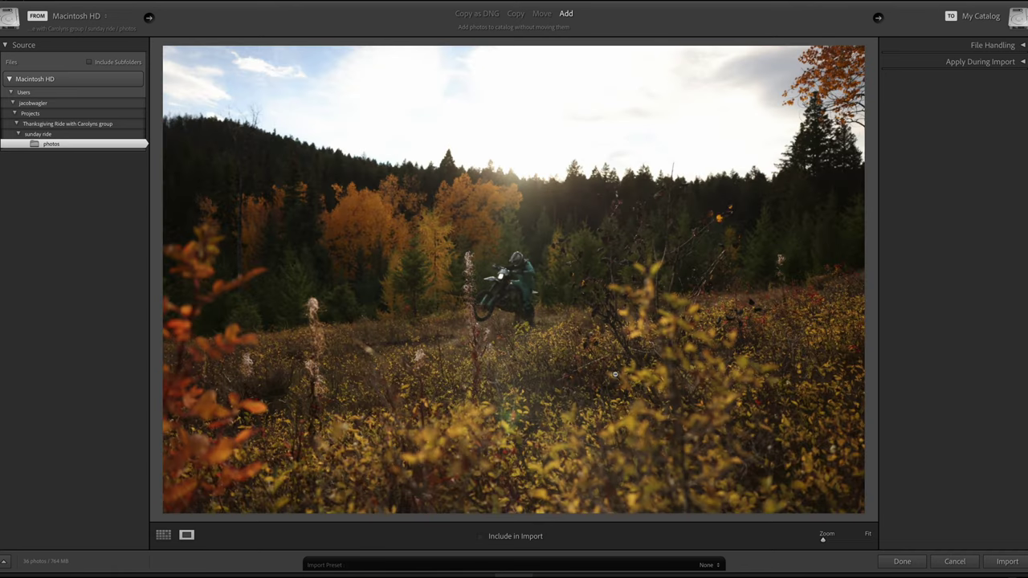
Step: Check a burst shot's sharpness by zooming to 400% on the rider and back
{"action": "key", "text": "Right"}
{"action": "key", "text": "Right"}
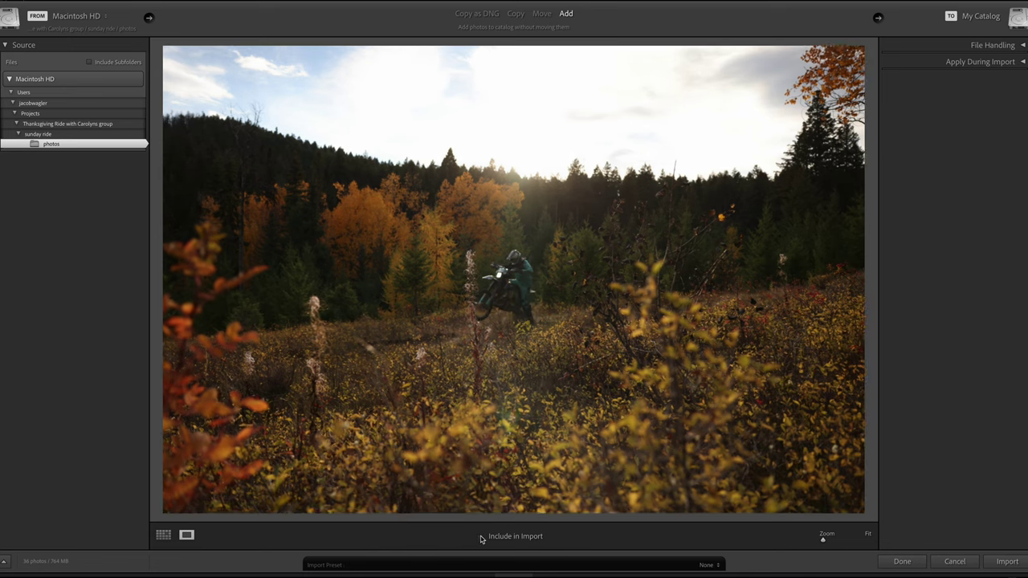
{"action": "key", "text": "Right"}
{"action": "key", "text": "Right"}
{"action": "key", "text": "Right"}
{"action": "key", "text": "Right"}
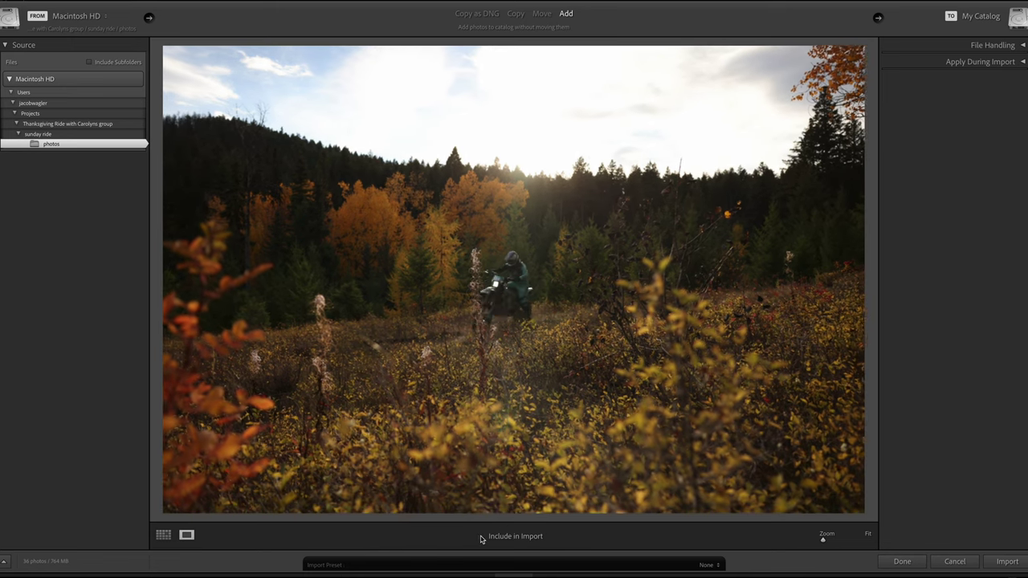
{"action": "key", "text": "Right"}
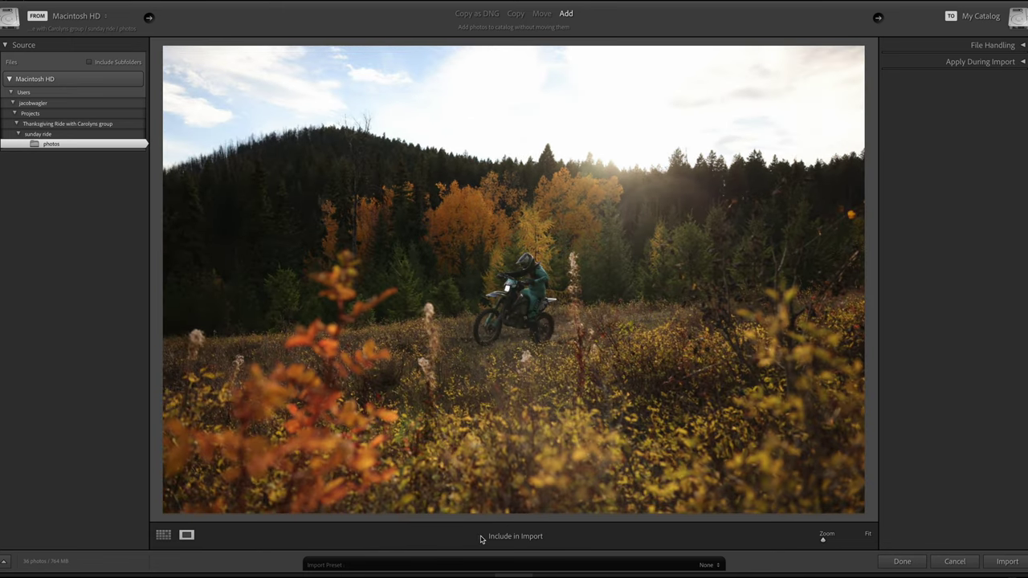
{"action": "key", "text": "Right"}
{"action": "key", "text": "Right"}
{"action": "key", "text": "Right"}
{"action": "key", "text": "Right"}
{"action": "key", "text": "Right"}
{"action": "key", "text": "Right"}
{"action": "key", "text": "Right"}
{"action": "left_click", "coordinate": [517, 315]}
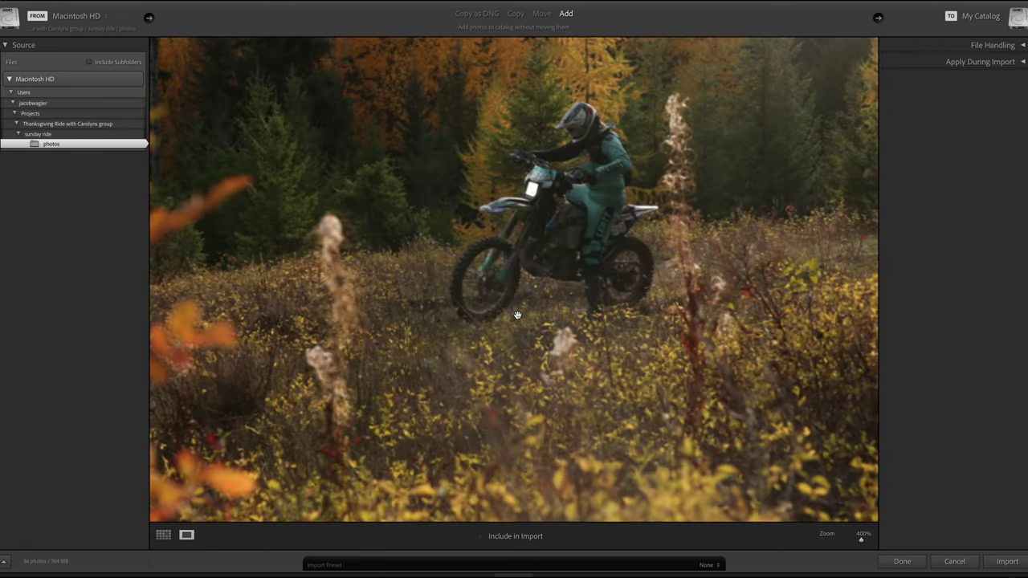
{"action": "left_click", "coordinate": [517, 315]}
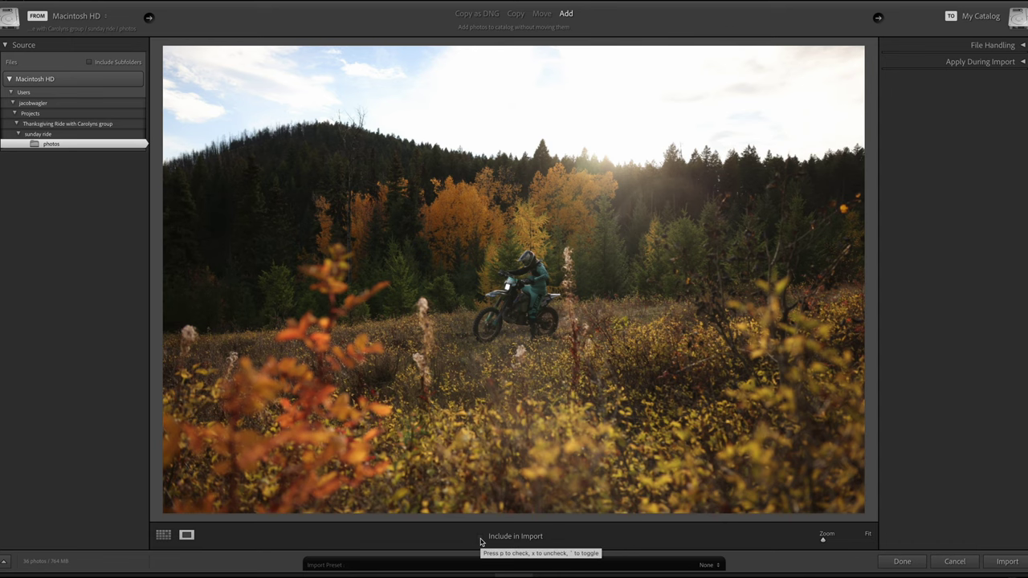
Step: Compare the wheelie frames and include one autumn-meadow wheelie shot
{"action": "key", "text": "Right"}
{"action": "key", "text": "Right"}
{"action": "key", "text": "Right"}
{"action": "key", "text": "Right"}
{"action": "key", "text": "Right"}
{"action": "key", "text": "Right"}
{"action": "key", "text": "Right"}
{"action": "key", "text": "Right"}
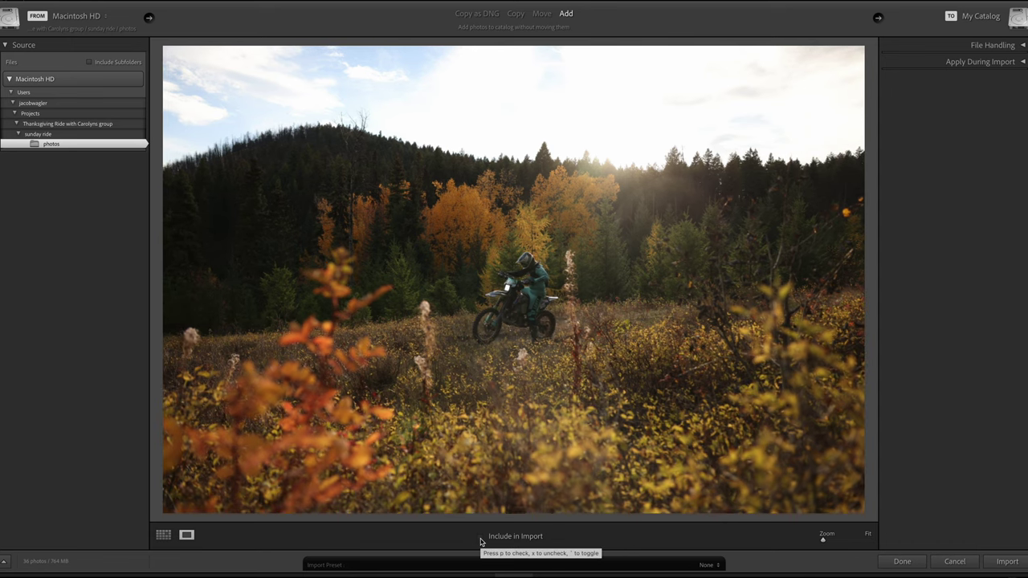
{"action": "key", "text": "Right"}
{"action": "key", "text": "Right"}
{"action": "key", "text": "Right"}
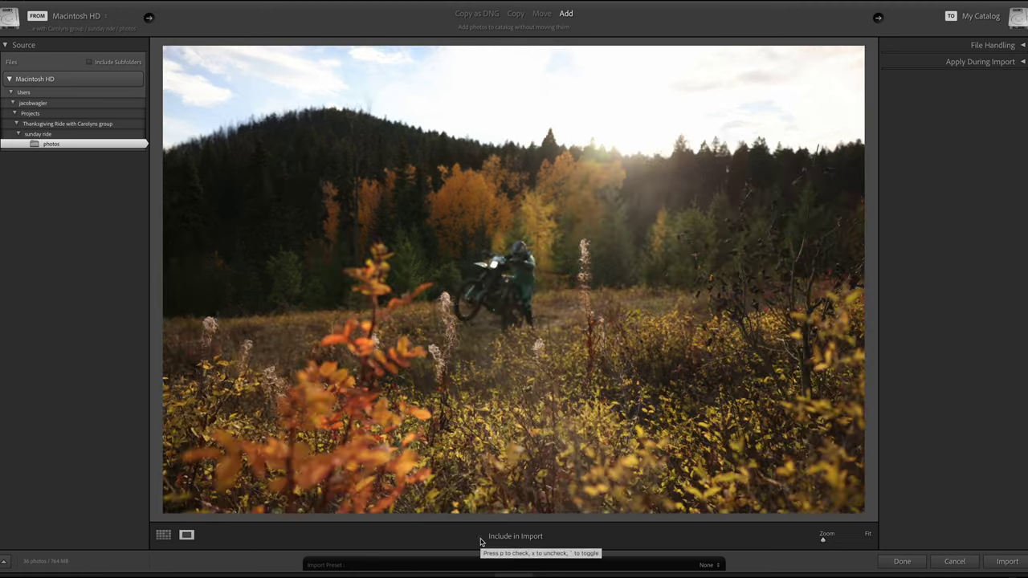
{"action": "key", "text": "Right"}
{"action": "key", "text": "Right"}
{"action": "key", "text": "Right"}
{"action": "key", "text": "Right"}
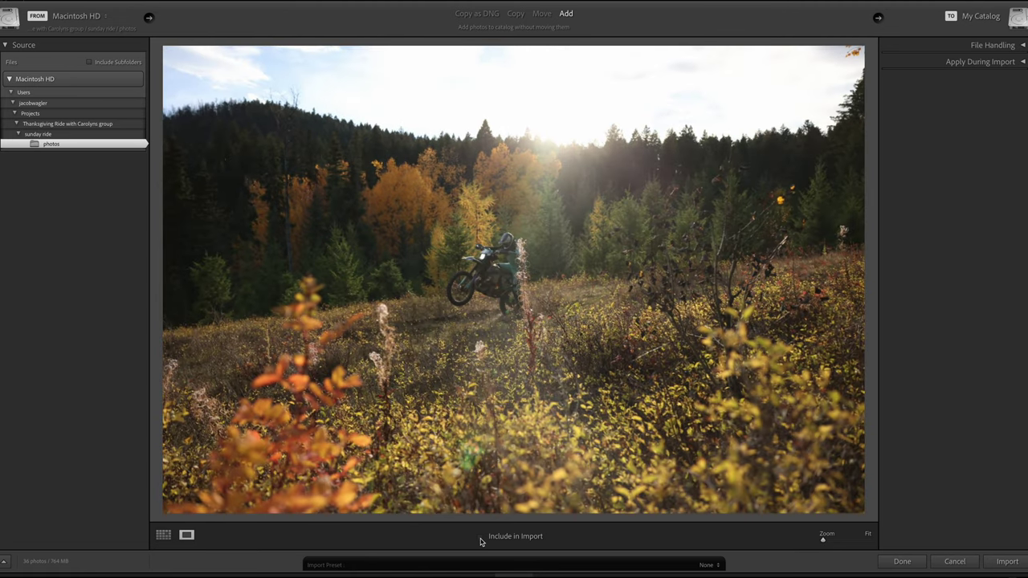
{"action": "key", "text": "Right"}
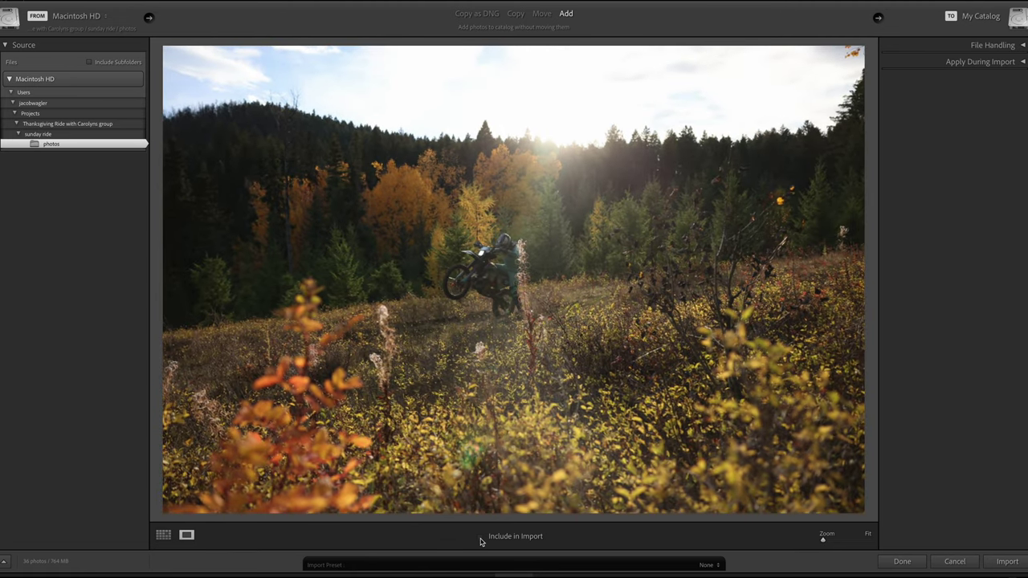
{"action": "key", "text": "Right"}
{"action": "key", "text": "Right"}
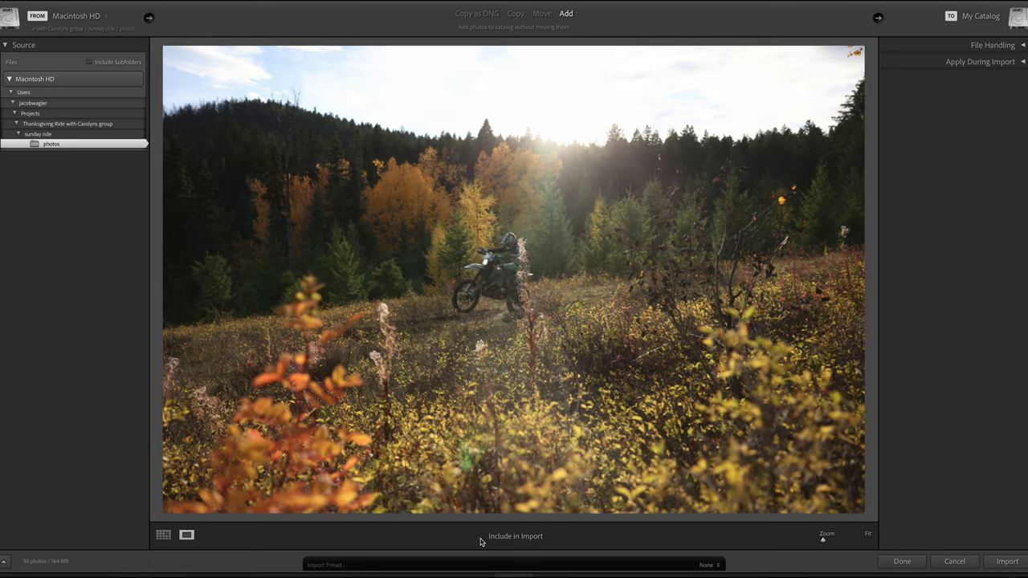
{"action": "key", "text": "Left"}
{"action": "key", "text": "Left"}
{"action": "key", "text": "Right"}
{"action": "key", "text": "Right"}
{"action": "key", "text": "Right"}
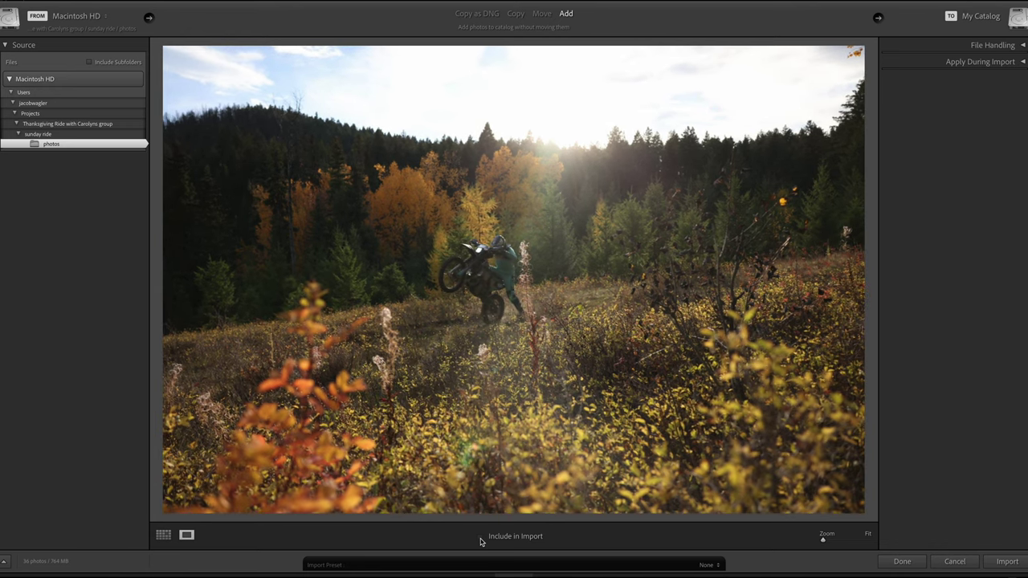
{"action": "key", "text": "Right"}
{"action": "left_click", "coordinate": [482, 539]}
{"action": "key", "text": "Right"}
{"action": "key", "text": "Right"}
{"action": "key", "text": "Right"}
{"action": "key", "text": "Right"}
{"action": "key", "text": "Right"}
{"action": "key", "text": "Right"}
{"action": "key", "text": "Right"}
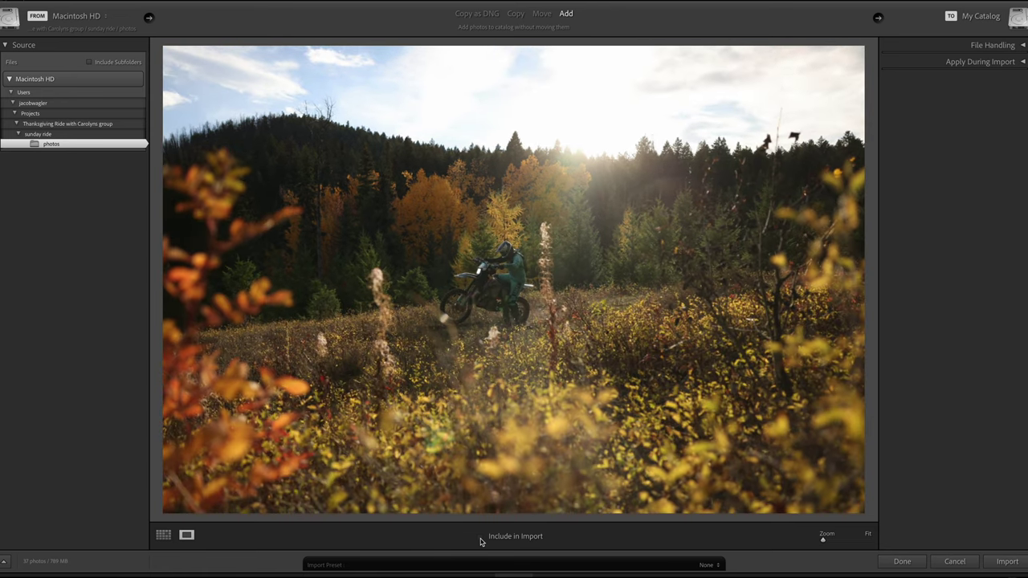
Step: Remove one wheelie shot from the import and include a neighbouring frame instead
{"action": "key", "text": "Right"}
{"action": "key", "text": "Right"}
{"action": "key", "text": "Right"}
{"action": "key", "text": "Right"}
{"action": "key", "text": "Right"}
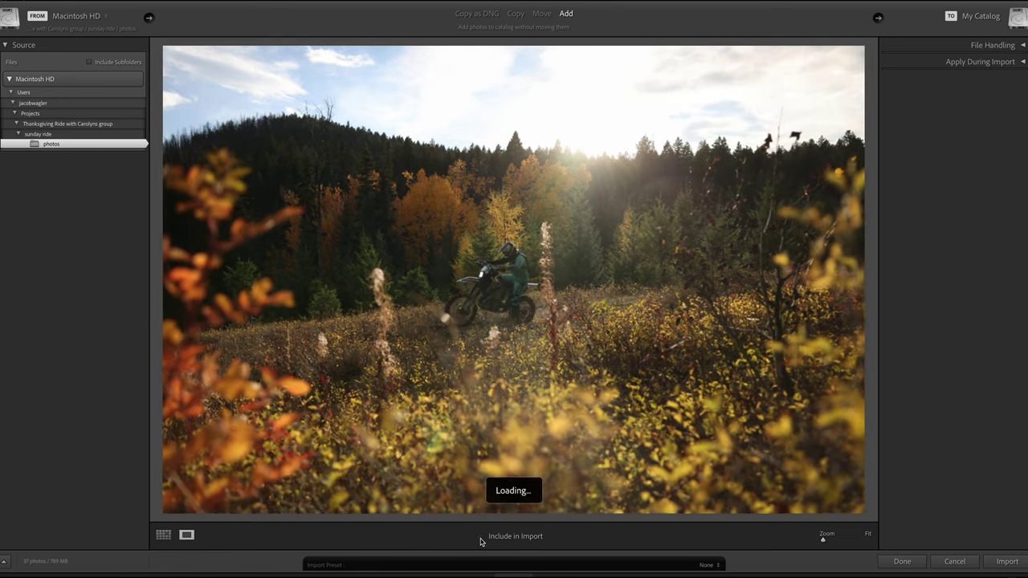
{"action": "key", "text": "Right"}
{"action": "key", "text": "Right"}
{"action": "key", "text": "Right"}
{"action": "key", "text": "Right"}
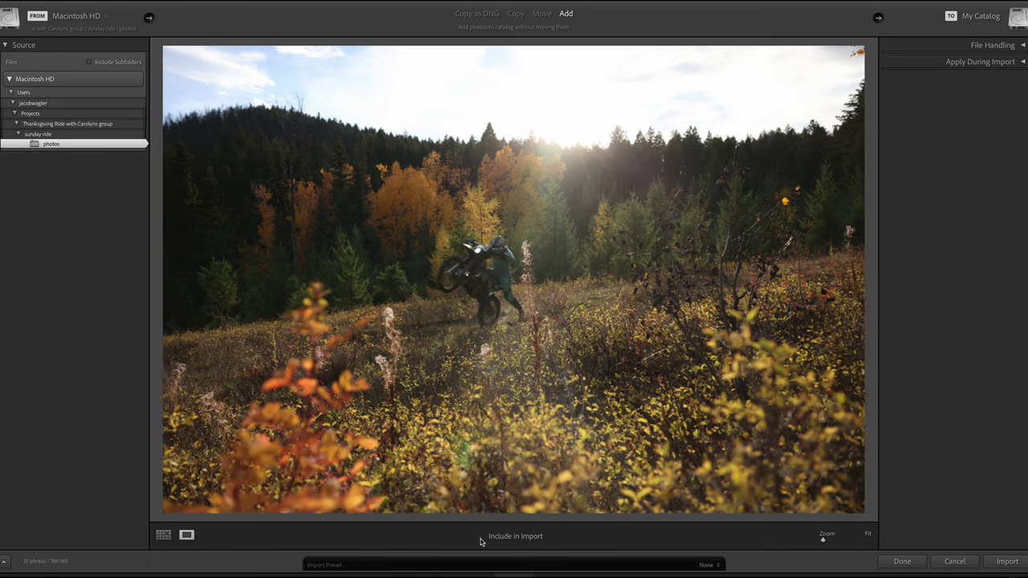
{"action": "left_click", "coordinate": [479, 538]}
{"action": "key", "text": "Right"}
{"action": "key", "text": "Right"}
{"action": "key", "text": "Right"}
{"action": "key", "text": "Right"}
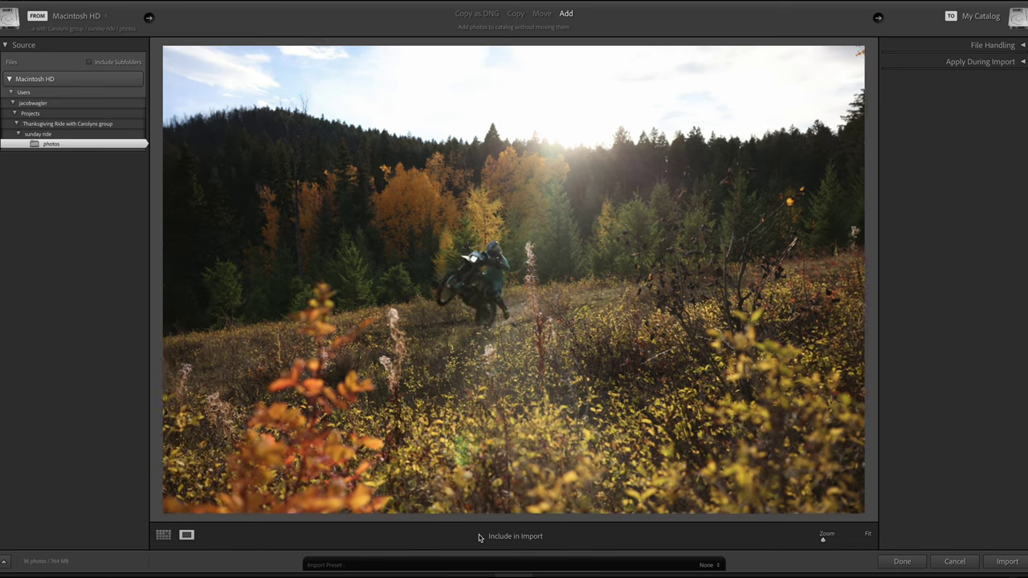
{"action": "key", "text": "Left"}
{"action": "key", "text": "Left"}
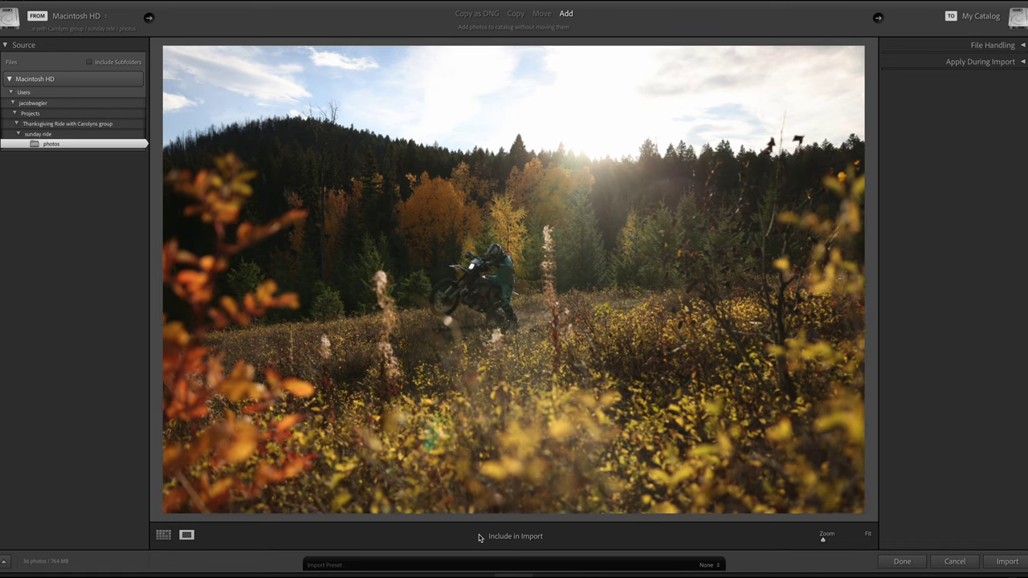
{"action": "key", "text": "Right"}
{"action": "key", "text": "Right"}
{"action": "left_click", "coordinate": [479, 537]}
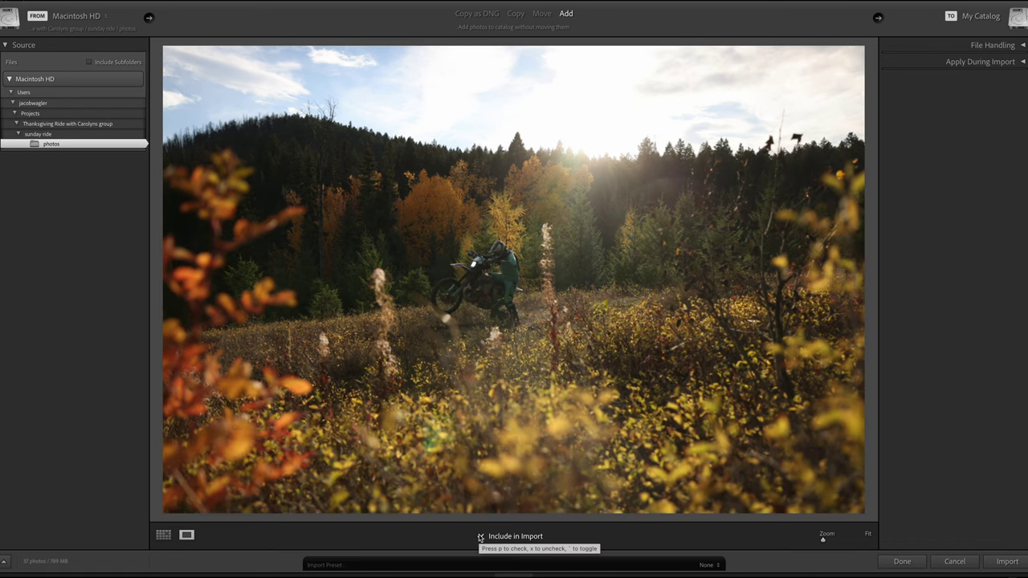
Step: Include two frames where the wheelie begins
{"action": "key", "text": "Right"}
{"action": "key", "text": "Right"}
{"action": "key", "text": "Right"}
{"action": "key", "text": "Right"}
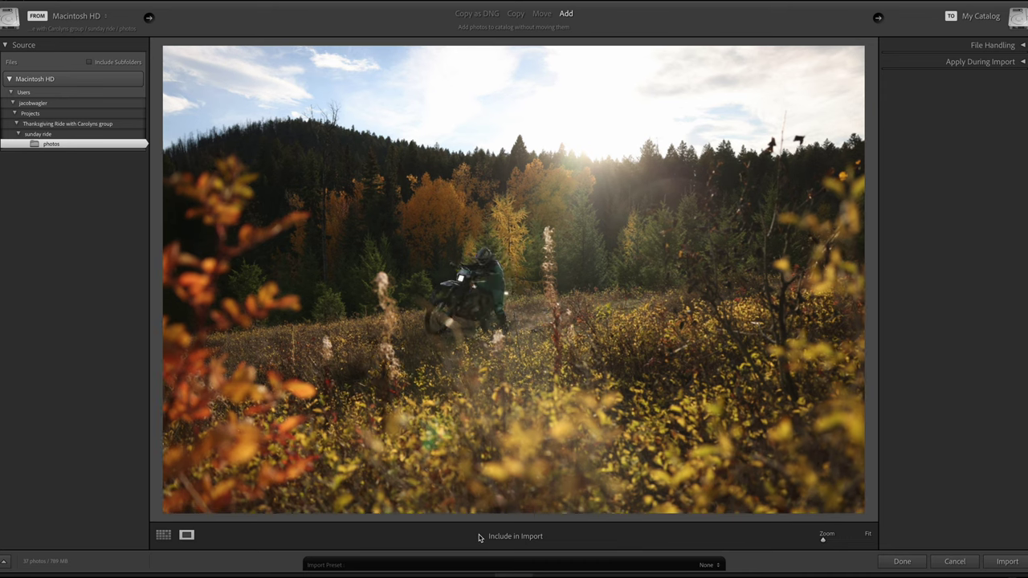
{"action": "key", "text": "Right"}
{"action": "key", "text": "Right"}
{"action": "key", "text": "Right"}
{"action": "key", "text": "Right"}
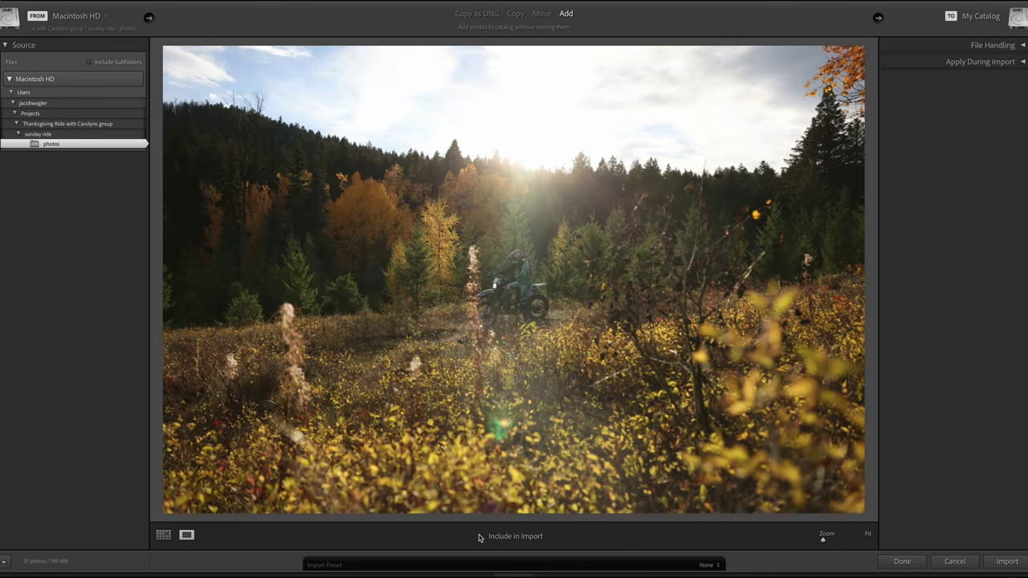
{"action": "key", "text": "Right"}
{"action": "key", "text": "Right"}
{"action": "key", "text": "Right"}
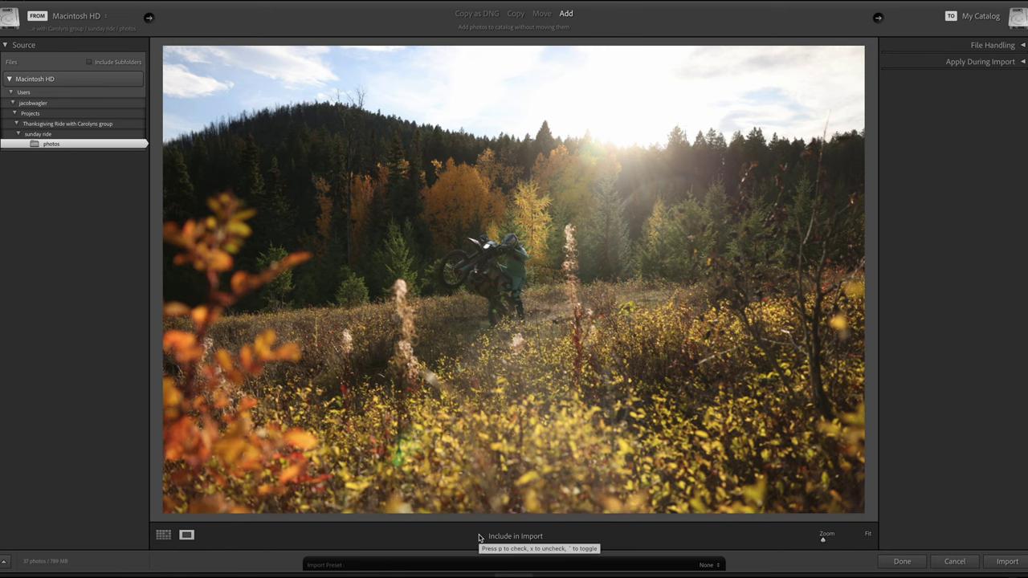
{"action": "left_click", "coordinate": [479, 537]}
{"action": "key", "text": "Right"}
{"action": "key", "text": "Right"}
{"action": "key", "text": "Right"}
{"action": "key", "text": "Right"}
{"action": "key", "text": "Right"}
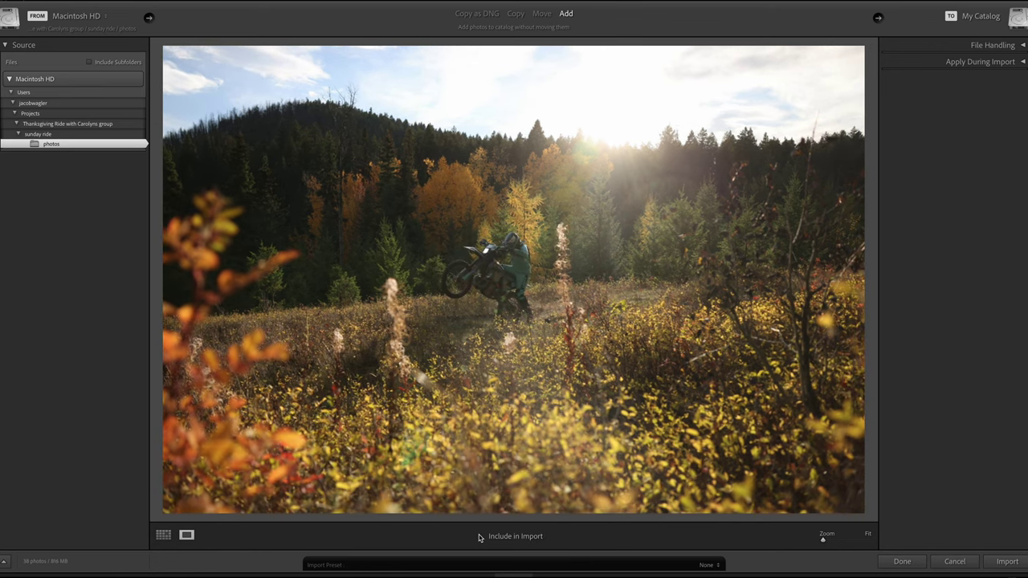
{"action": "key", "text": "Right"}
{"action": "left_click", "coordinate": [480, 537]}
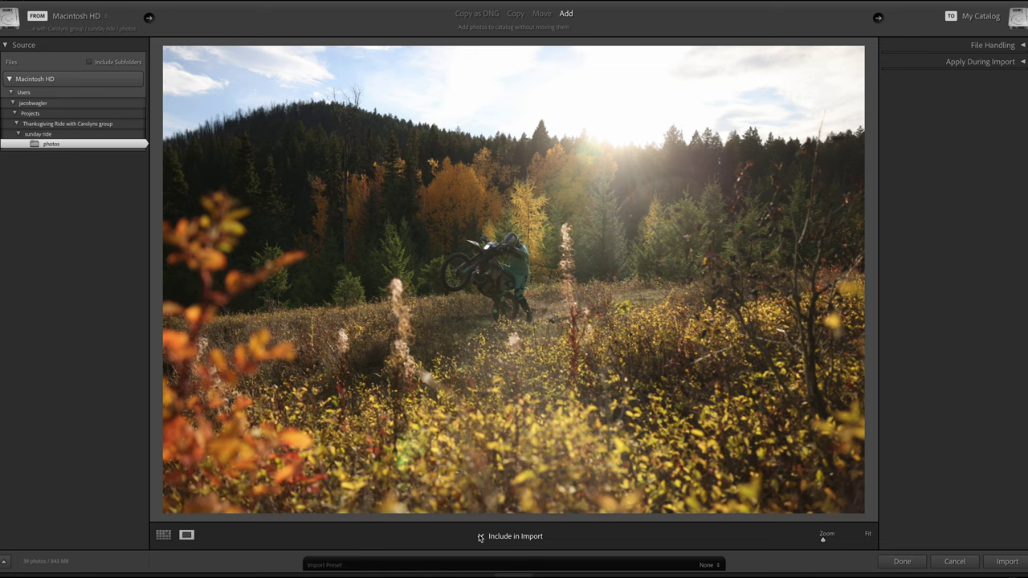
Step: Include a later wheelie frame and magnify it to inspect the rider
{"action": "key", "text": "Right"}
{"action": "key", "text": "Right"}
{"action": "key", "text": "Right"}
{"action": "key", "text": "Right"}
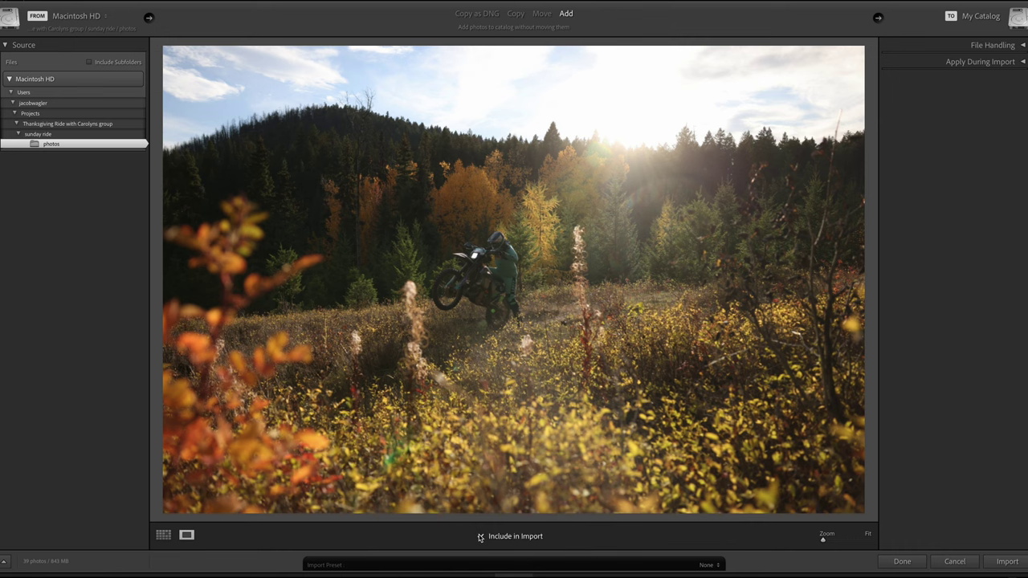
{"action": "key", "text": "Right"}
{"action": "key", "text": "Right"}
{"action": "left_click", "coordinate": [480, 536]}
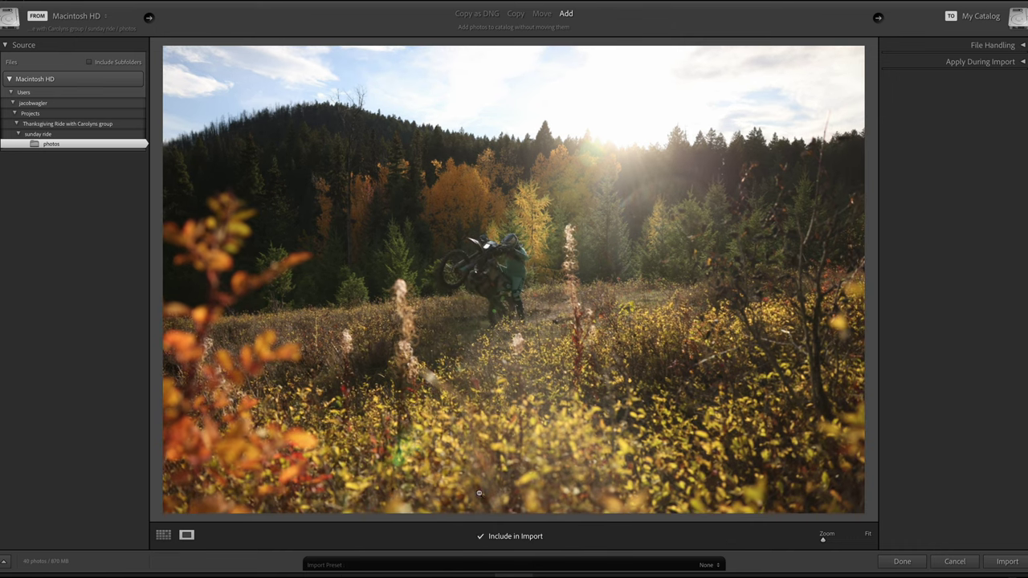
{"action": "left_click", "coordinate": [528, 261]}
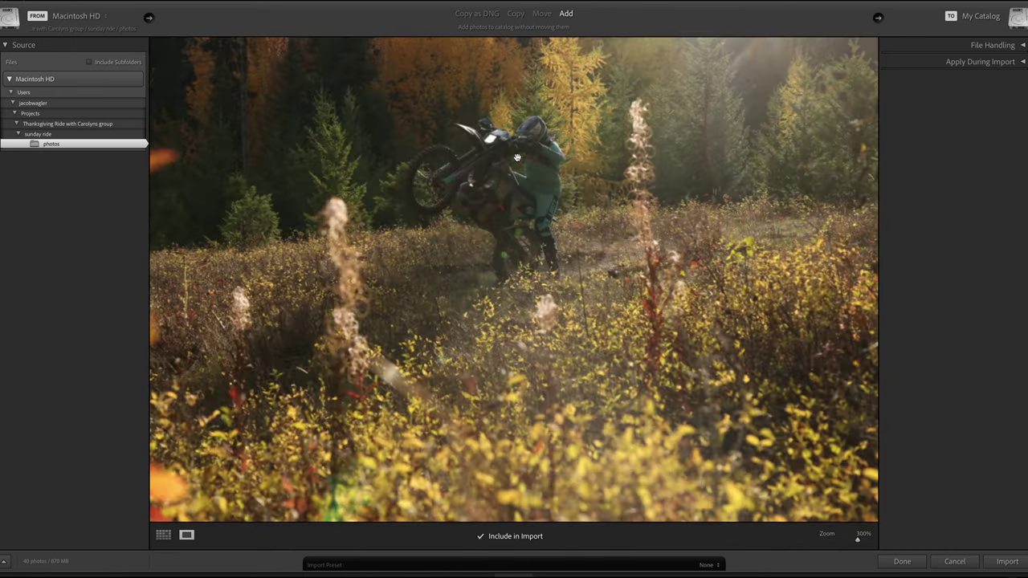
Step: Return to the full-photo view and include the first wheelie frame in the import
{"action": "left_click", "coordinate": [517, 157]}
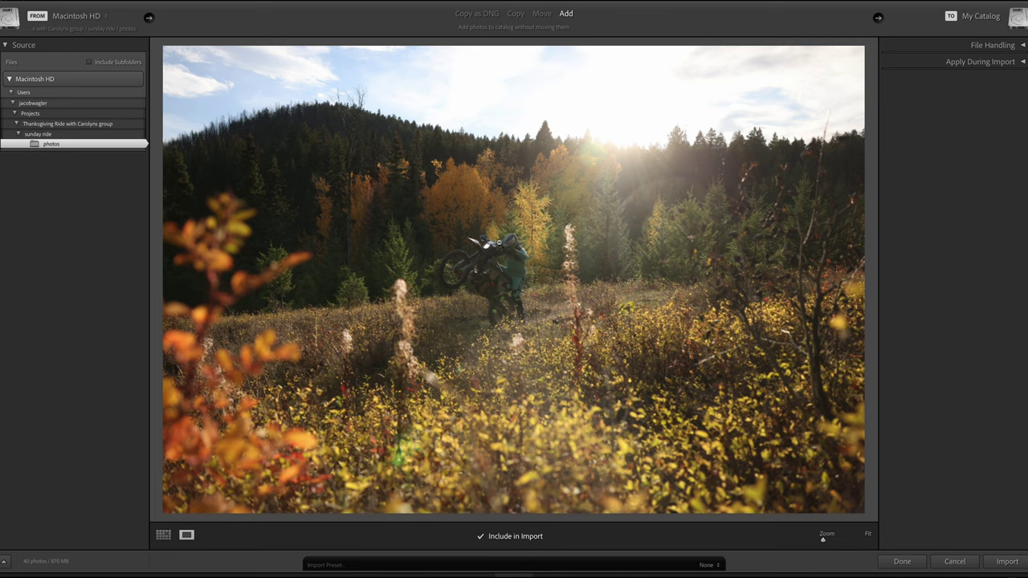
{"action": "key", "text": "Right"}
{"action": "key", "text": "Right"}
{"action": "key", "text": "p"}
{"action": "key", "text": "Right"}
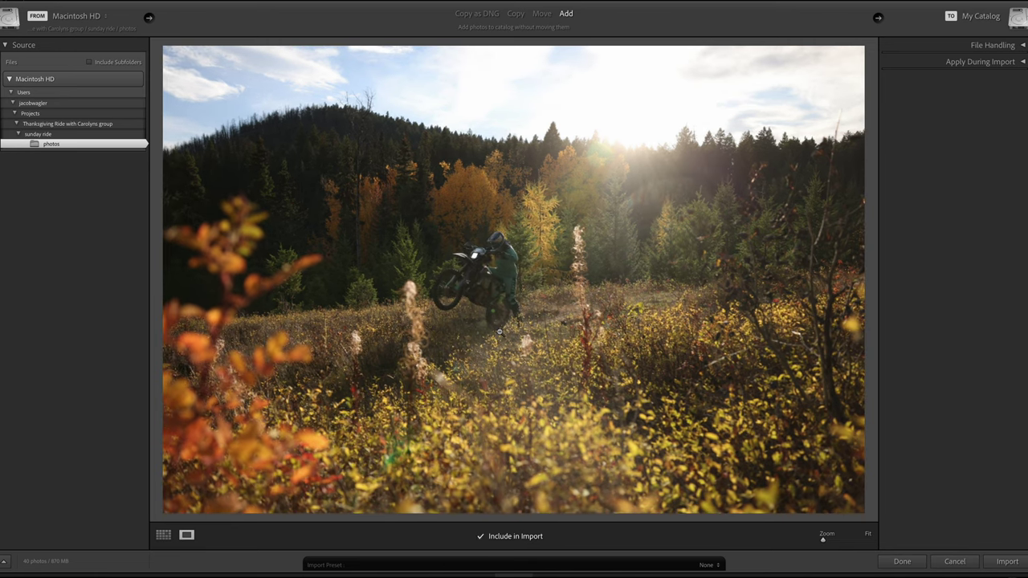
{"action": "key", "text": "Right"}
Step: Compare the later wheelie frames and include a second one, bringing the import to 42 photos
{"action": "key", "text": "Right"}
{"action": "key", "text": "Right"}
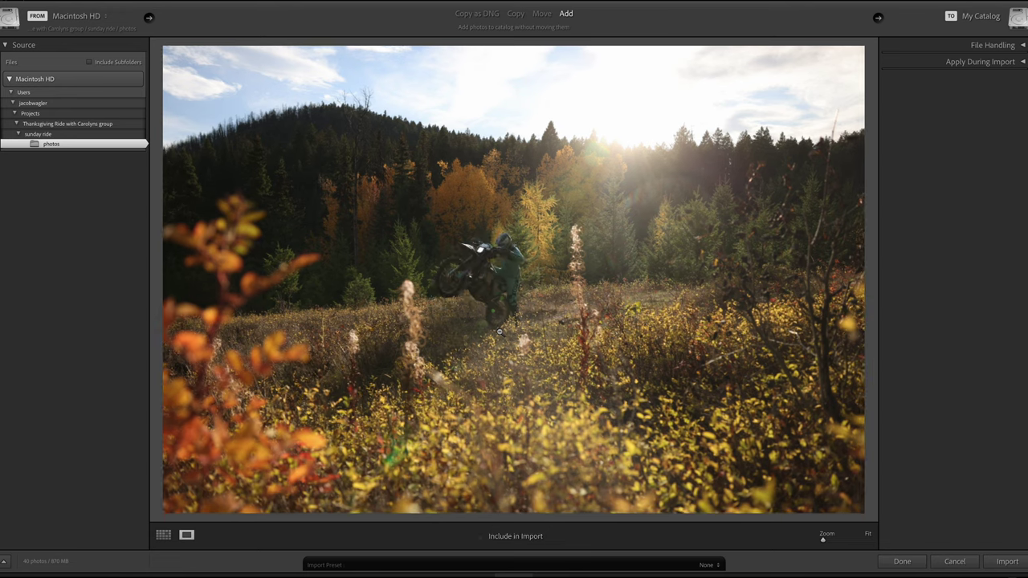
{"action": "left_click", "coordinate": [481, 537]}
{"action": "key", "text": "Right"}
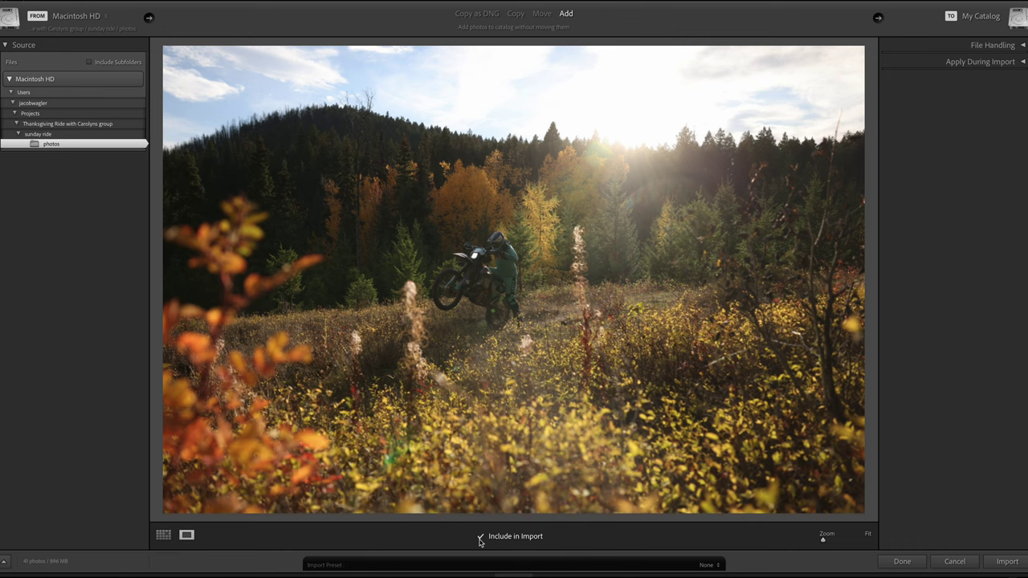
{"action": "key", "text": "Right"}
{"action": "key", "text": "Right"}
{"action": "key", "text": "Right"}
{"action": "key", "text": "Right"}
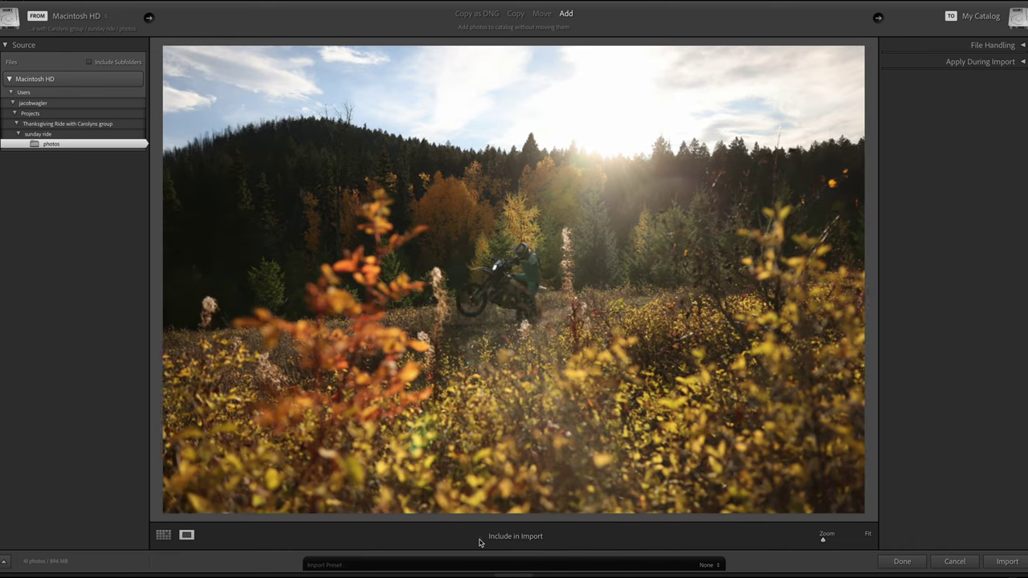
{"action": "key", "text": "Right"}
{"action": "key", "text": "Right"}
{"action": "key", "text": "Right"}
{"action": "key", "text": "Right"}
{"action": "key", "text": "Right"}
{"action": "key", "text": "Right"}
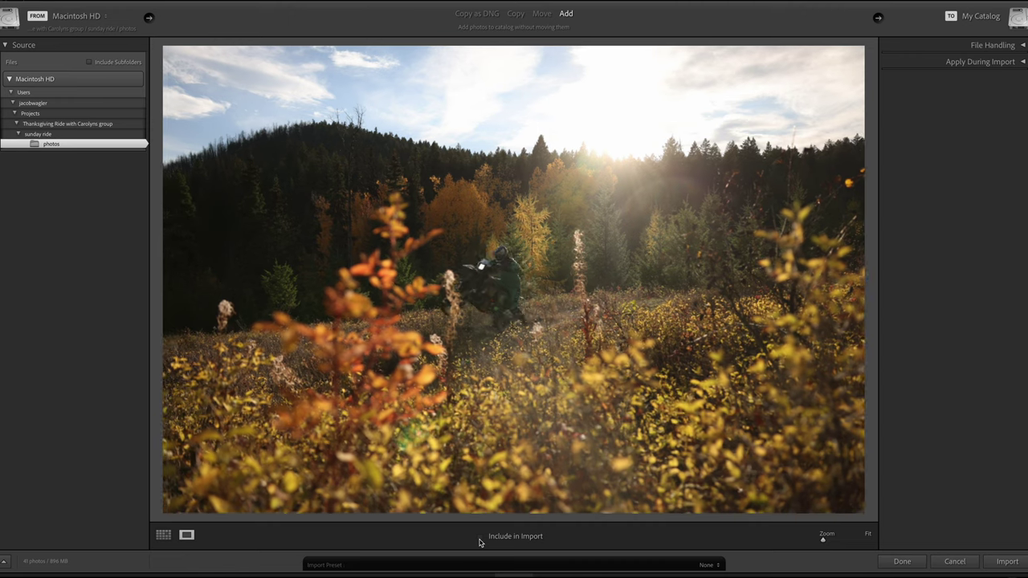
{"action": "key", "text": "Right"}
{"action": "key", "text": "Right"}
{"action": "key", "text": "Right"}
{"action": "key", "text": "Right"}
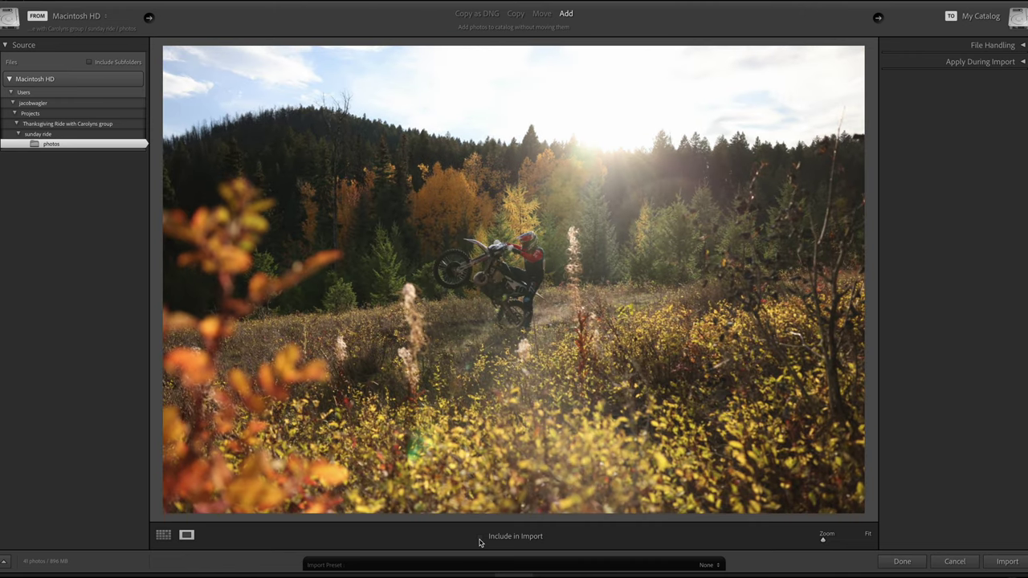
{"action": "key", "text": "Right"}
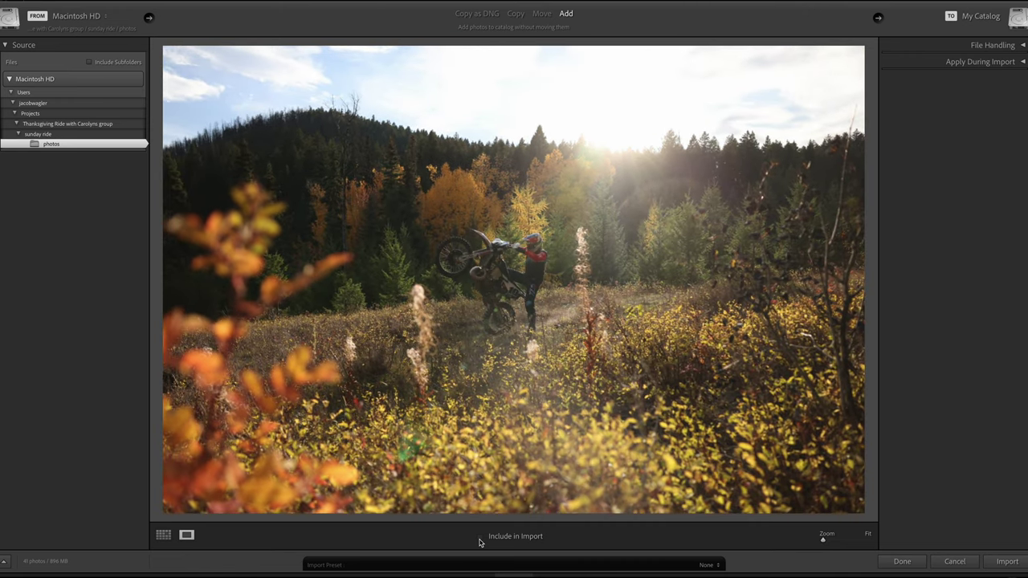
{"action": "key", "text": "Right"}
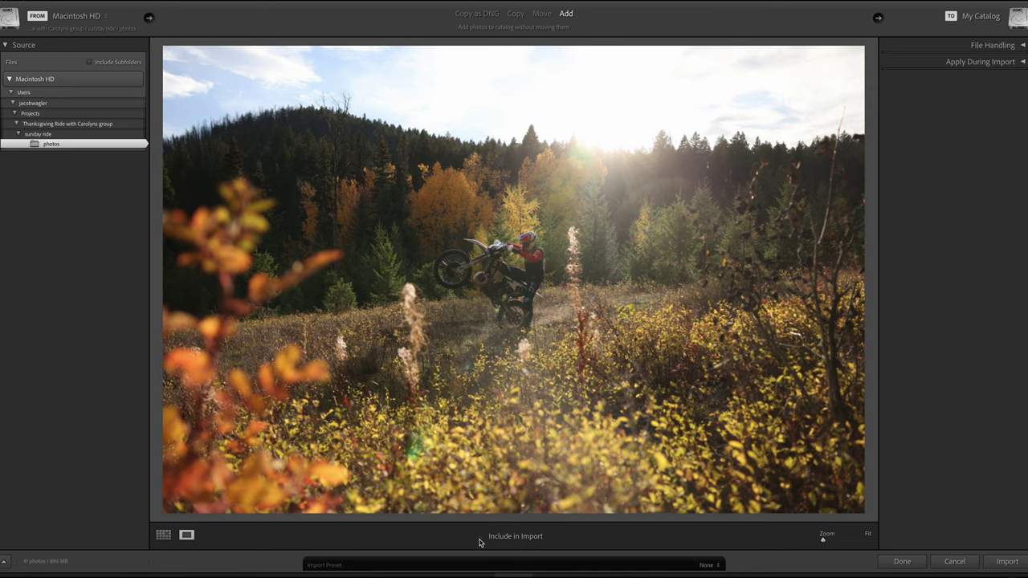
{"action": "key", "text": "Right"}
{"action": "key", "text": "Right"}
{"action": "key", "text": "Right"}
{"action": "key", "text": "Right"}
{"action": "key", "text": "Right"}
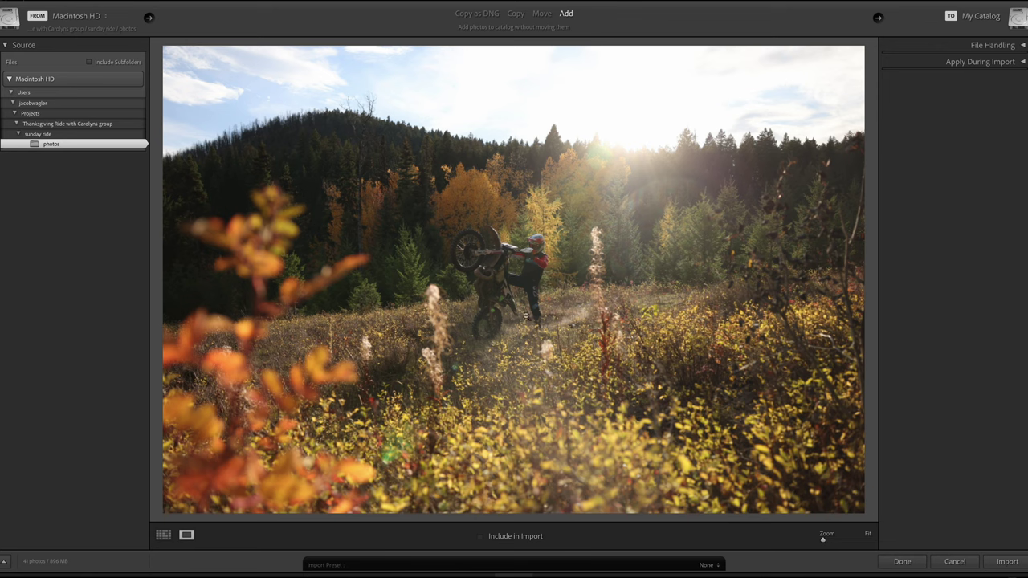
{"action": "key", "text": "Right"}
{"action": "key", "text": "Right"}
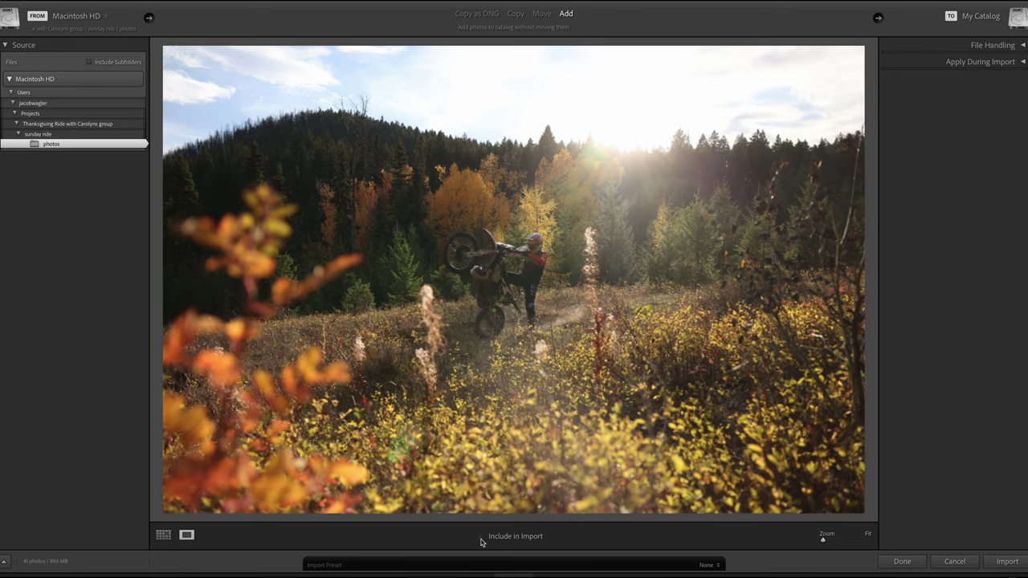
{"action": "key", "text": "Right"}
{"action": "key", "text": "Right"}
{"action": "key", "text": "Right"}
{"action": "key", "text": "Right"}
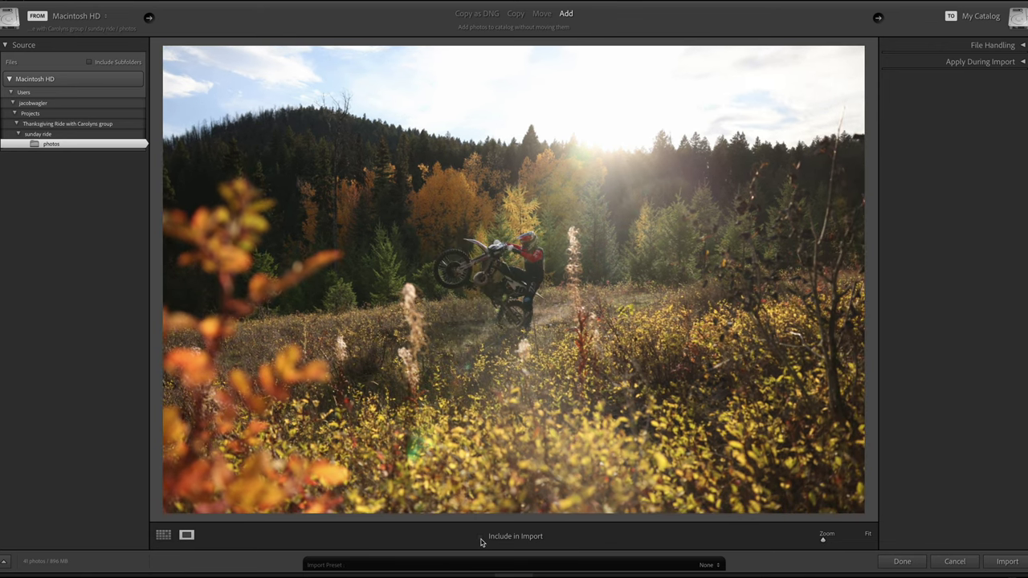
{"action": "key", "text": "Right"}
{"action": "key", "text": "Right"}
{"action": "key", "text": "Right"}
{"action": "key", "text": "Left"}
{"action": "key", "text": "Left"}
{"action": "key", "text": "Right"}
{"action": "key", "text": "Right"}
{"action": "key", "text": "Right"}
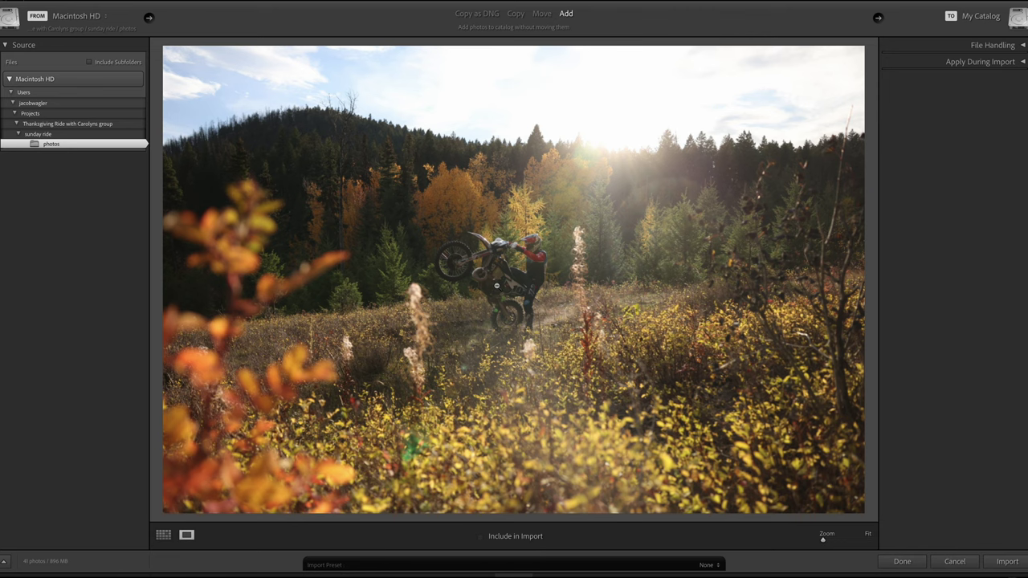
{"action": "key", "text": "Right"}
{"action": "key", "text": "Right"}
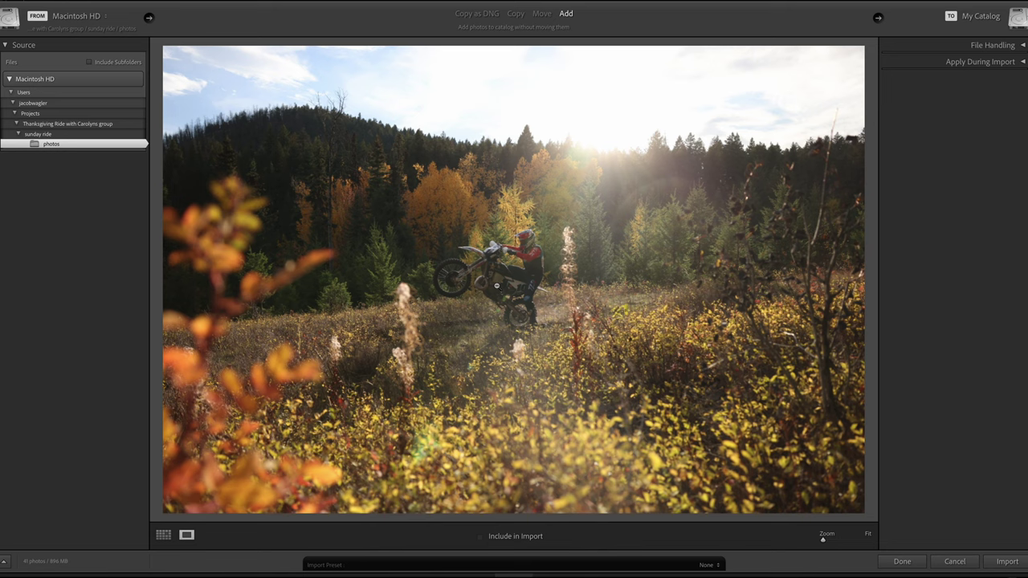
{"action": "key", "text": "Right"}
Step: Advance through the remaining burst frames as the wheelie lands
{"action": "key", "text": "Right"}
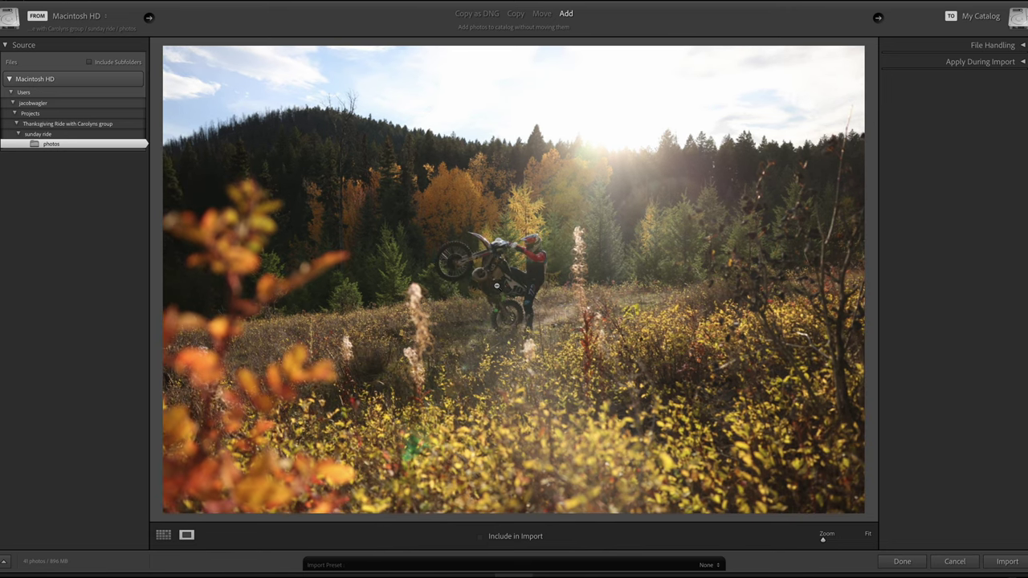
{"action": "left_click", "coordinate": [480, 538]}
{"action": "key", "text": "Right"}
{"action": "key", "text": "Right"}
{"action": "key", "text": "Right"}
{"action": "key", "text": "Right"}
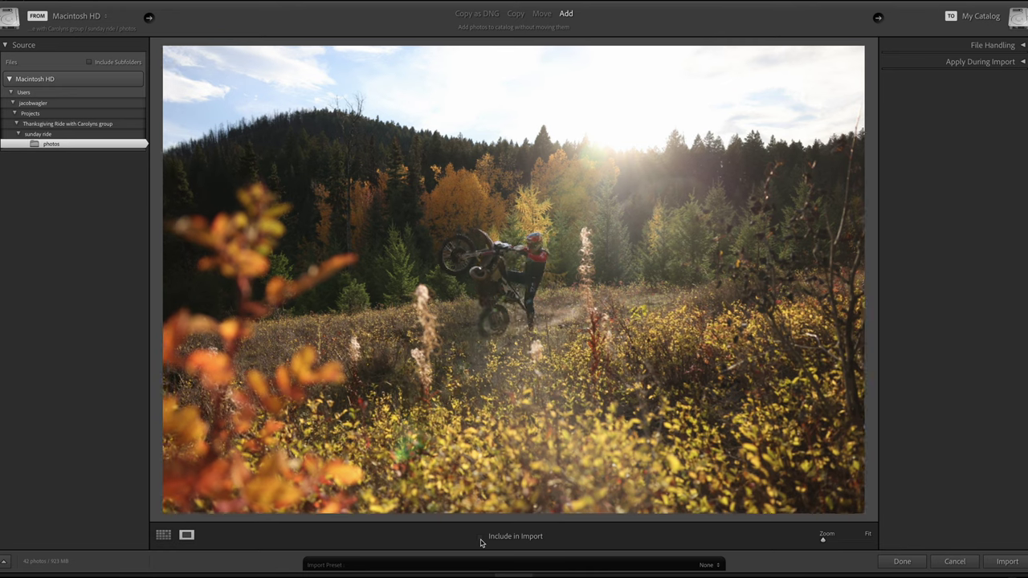
{"action": "key", "text": "Right"}
{"action": "key", "text": "Right"}
{"action": "key", "text": "Right"}
{"action": "key", "text": "Right"}
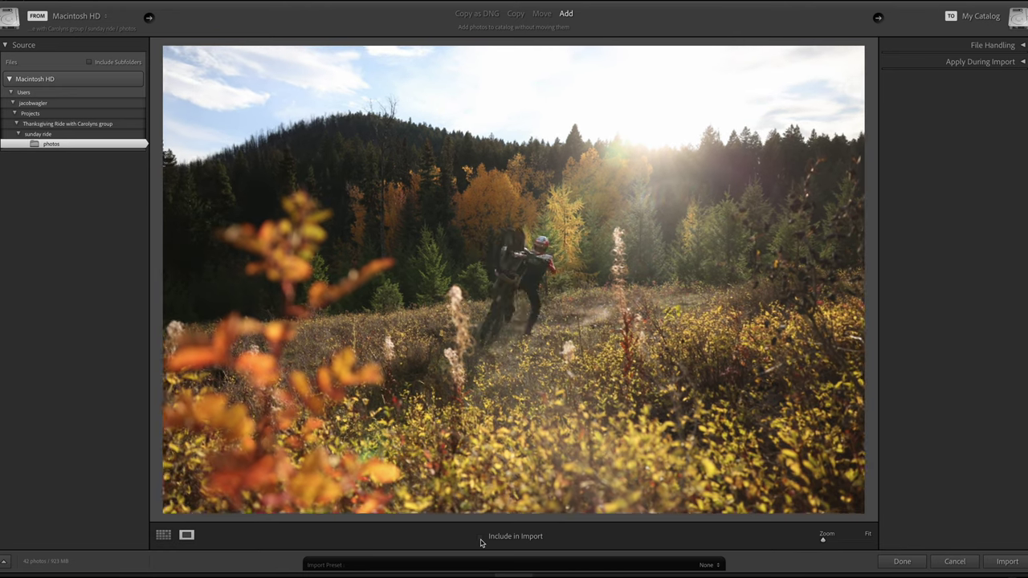
Step: Step through the backlit wheelie burst frames in the loupe view
{"action": "key", "text": "Right"}
{"action": "key", "text": "Right"}
{"action": "key", "text": "Right"}
{"action": "key", "text": "Right"}
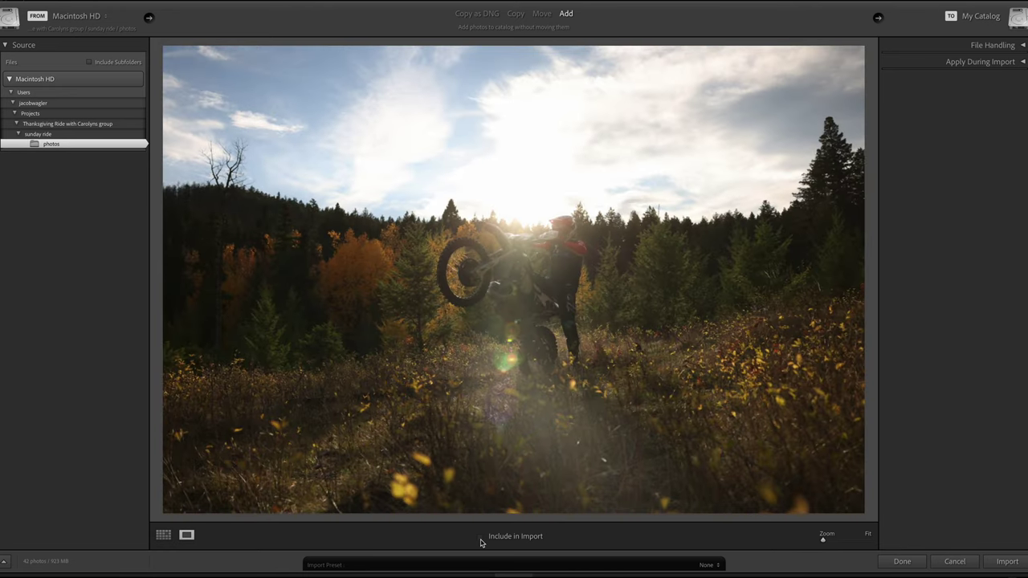
{"action": "key", "text": "Right"}
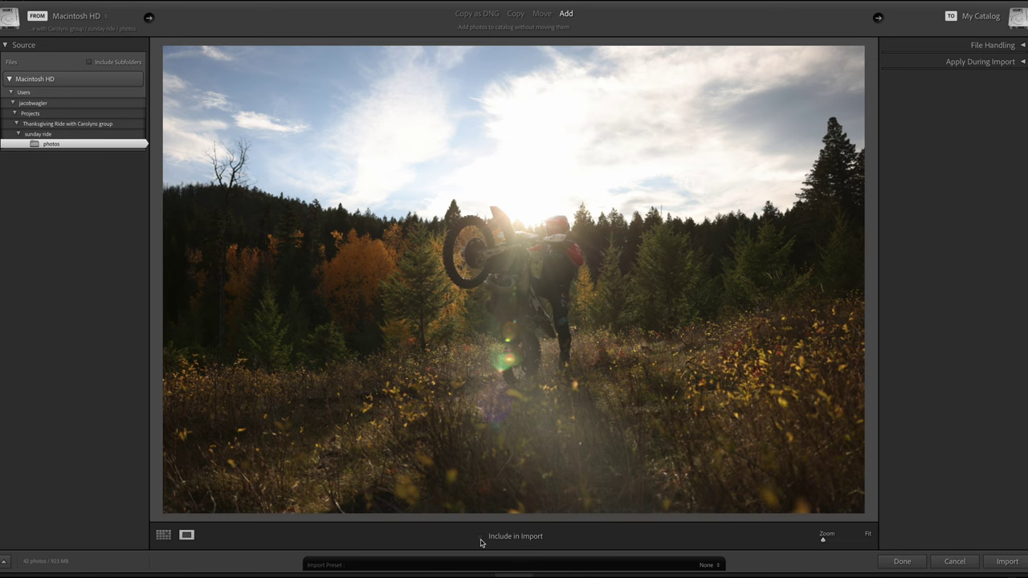
{"action": "key", "text": "Right"}
{"action": "key", "text": "Right"}
{"action": "key", "text": "Right"}
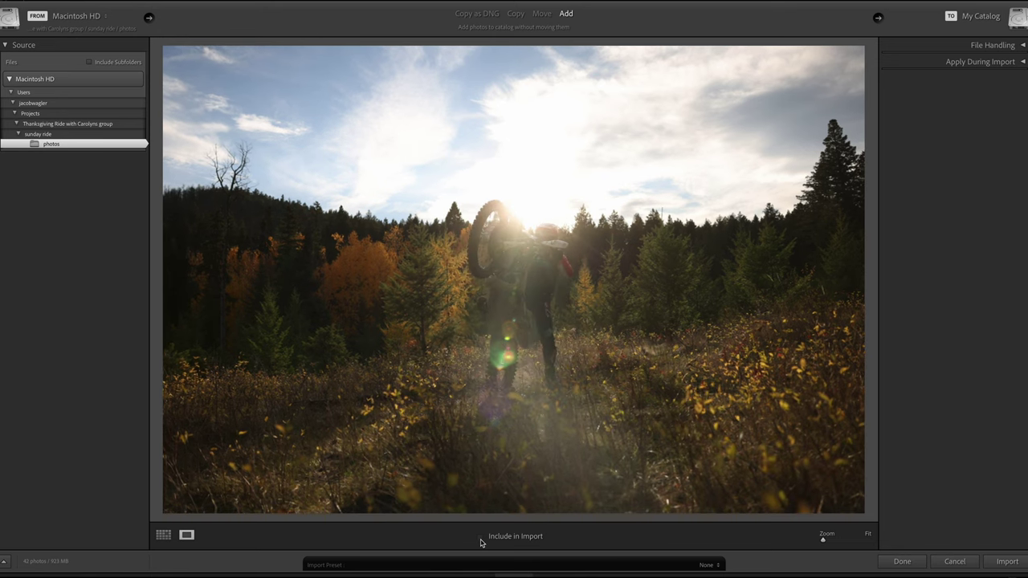
{"action": "key", "text": "Right"}
{"action": "key", "text": "Right"}
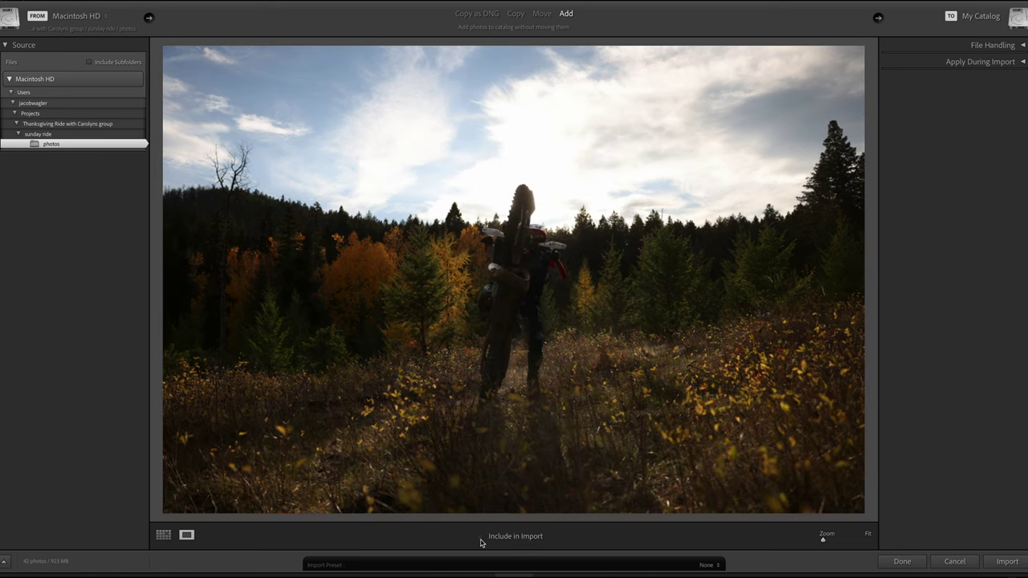
{"action": "key", "text": "Right"}
{"action": "key", "text": "Right"}
{"action": "key", "text": "Right"}
{"action": "key", "text": "Right"}
{"action": "key", "text": "Right"}
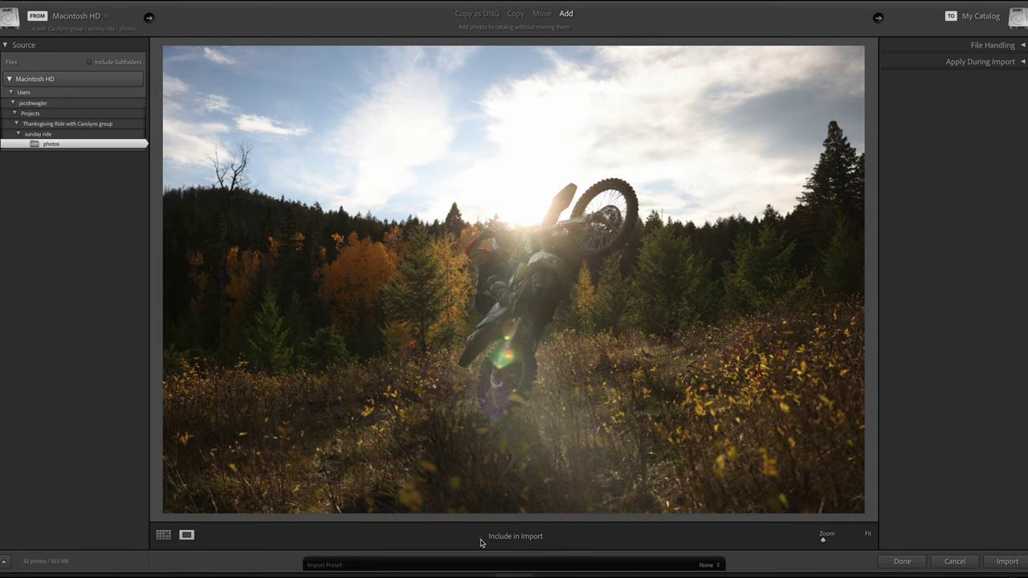
{"action": "key", "text": "Right"}
{"action": "key", "text": "Right"}
{"action": "key", "text": "Right"}
{"action": "key", "text": "Right"}
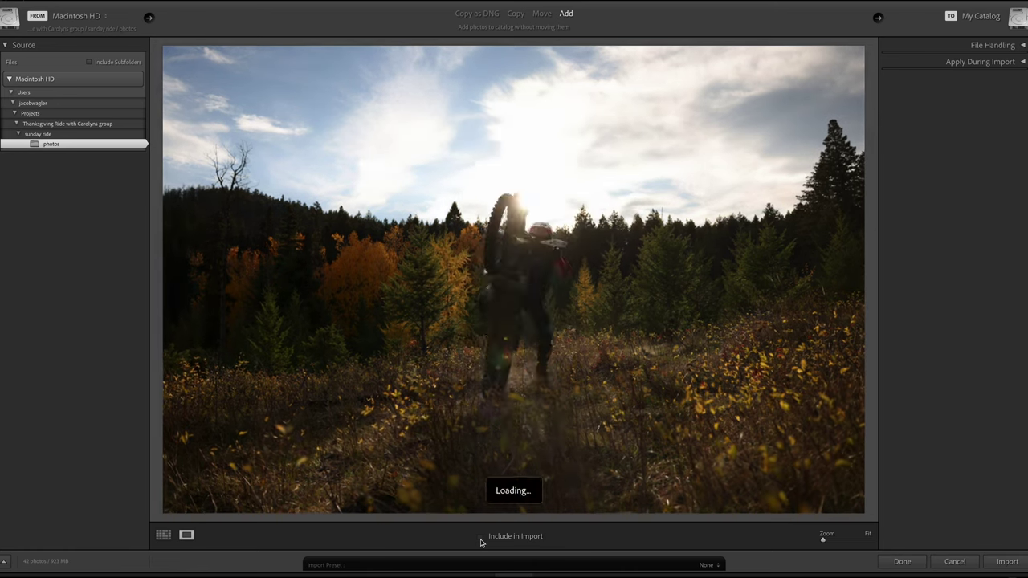
{"action": "key", "text": "Right"}
{"action": "key", "text": "Right"}
{"action": "key", "text": "Right"}
{"action": "key", "text": "Right"}
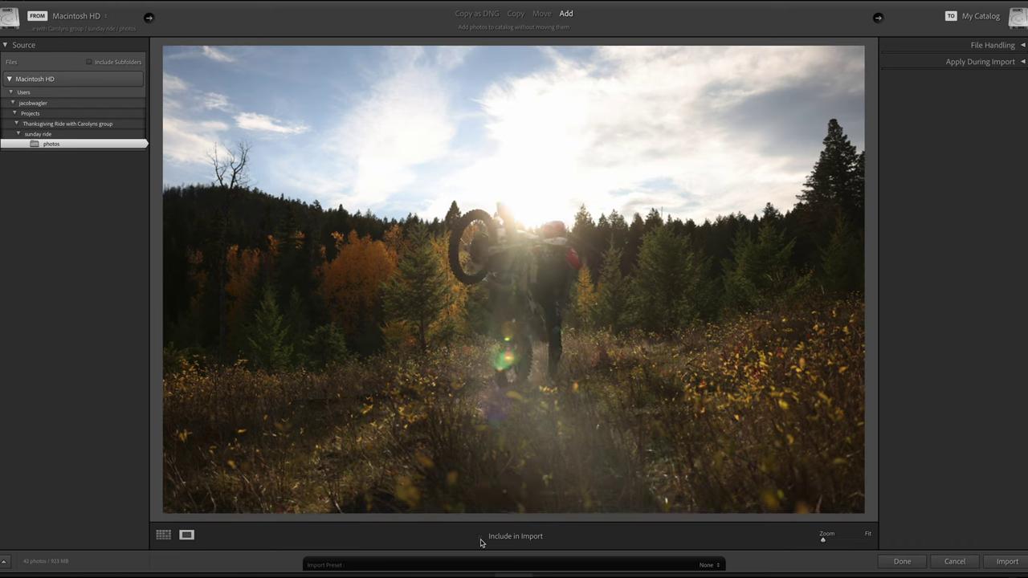
{"action": "key", "text": "Right"}
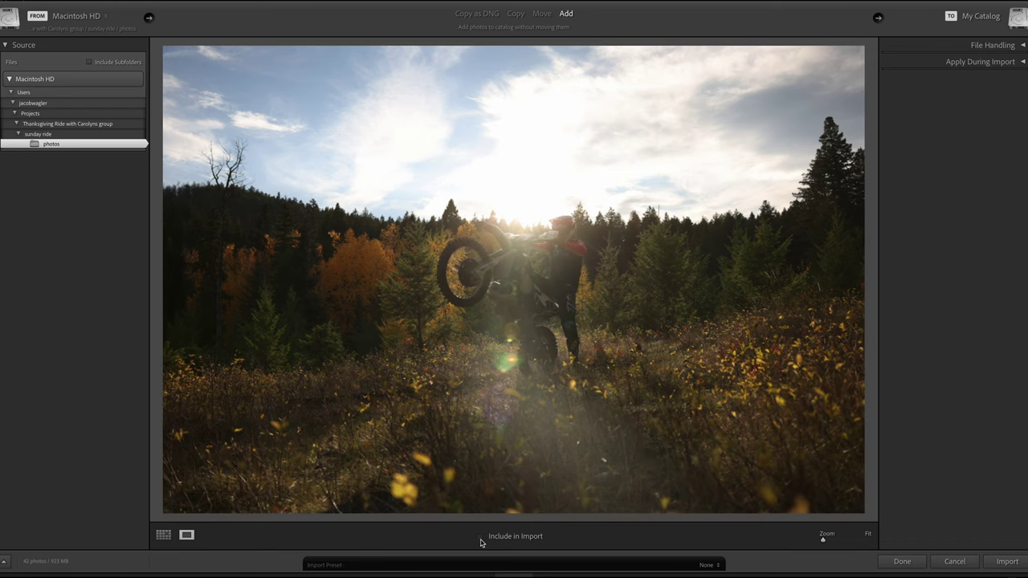
{"action": "key", "text": "Right"}
{"action": "key", "text": "Right"}
{"action": "key", "text": "Right"}
{"action": "key", "text": "Right"}
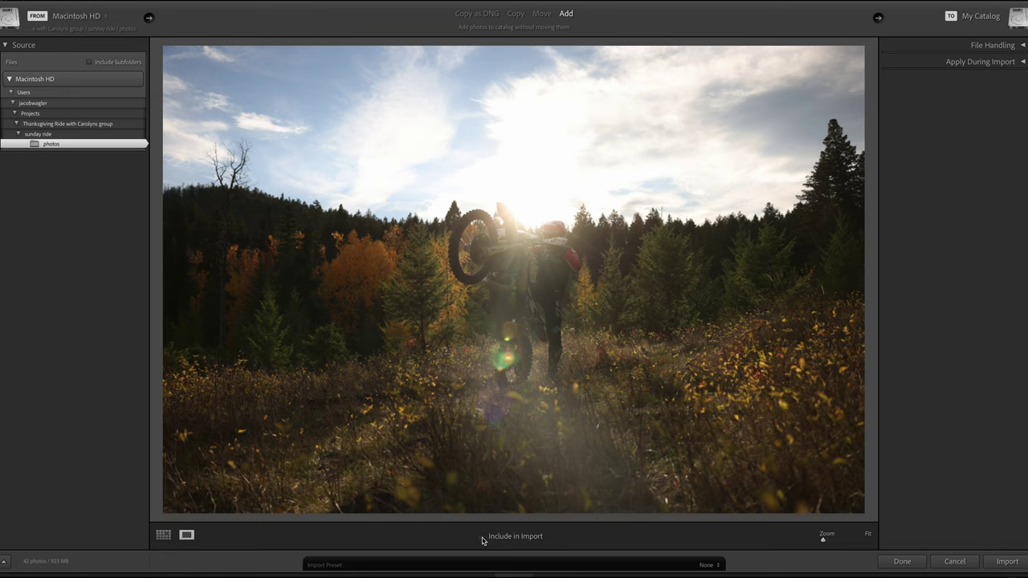
{"action": "key", "text": "Right"}
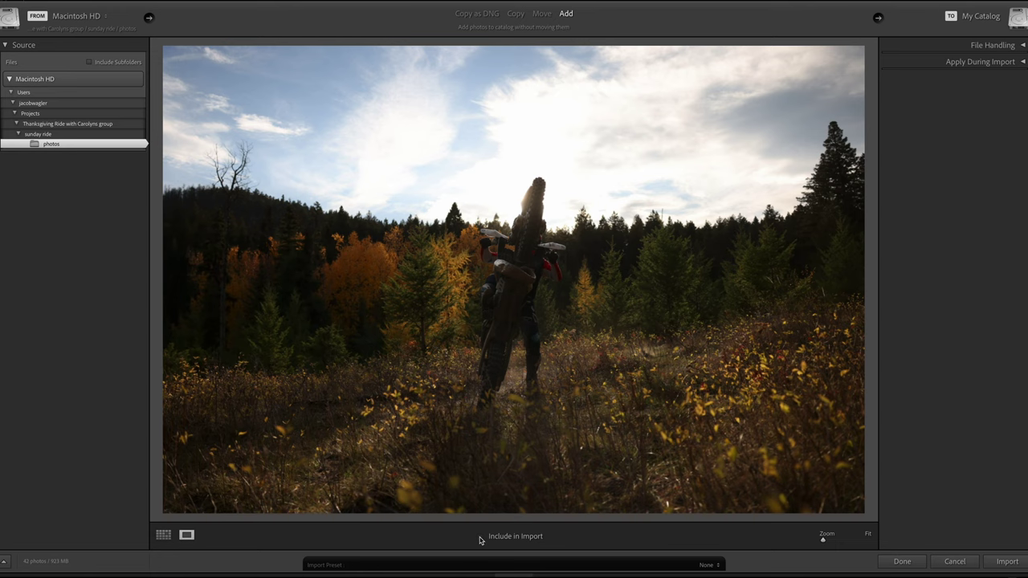
{"action": "key", "text": "Right"}
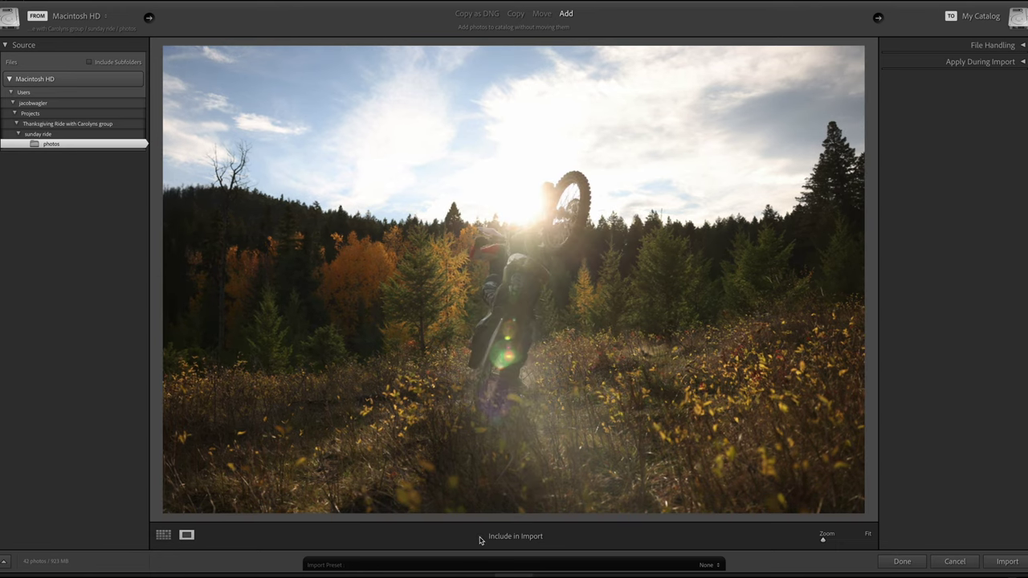
{"action": "key", "text": "Right"}
{"action": "key", "text": "Right"}
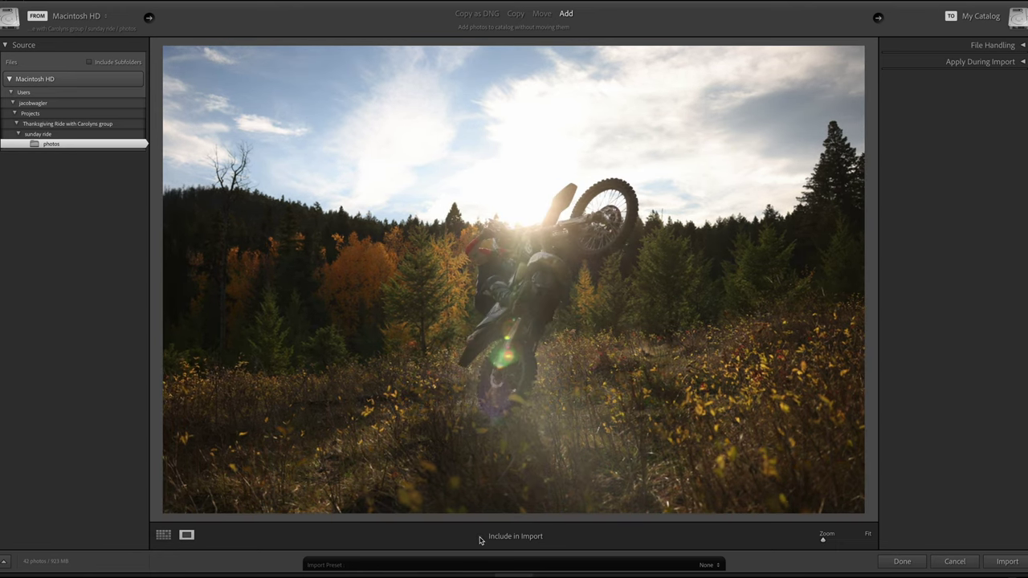
Step: Zoom in to check wheelie sharpness, then include two wheelie shots, reaching 44 photos
{"action": "key", "text": "Right"}
{"action": "key", "text": "Right"}
{"action": "left_click", "coordinate": [513, 246]}
{"action": "left_click", "coordinate": [510, 245]}
{"action": "left_click", "coordinate": [482, 538]}
{"action": "key", "text": "Right"}
{"action": "left_click", "coordinate": [481, 540]}
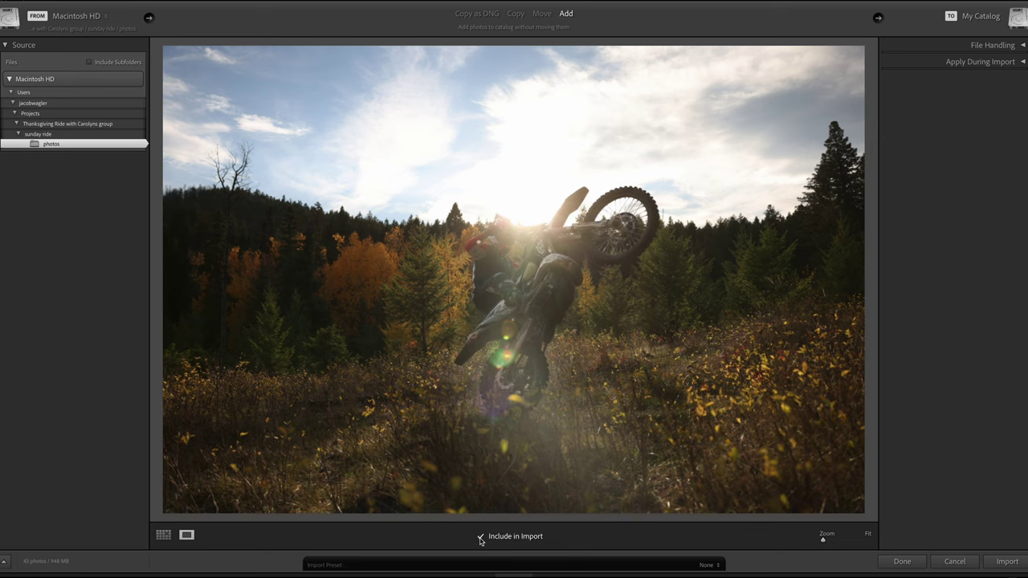
Step: Advance through the remaining wheelie photos of the burst
{"action": "key", "text": "Right"}
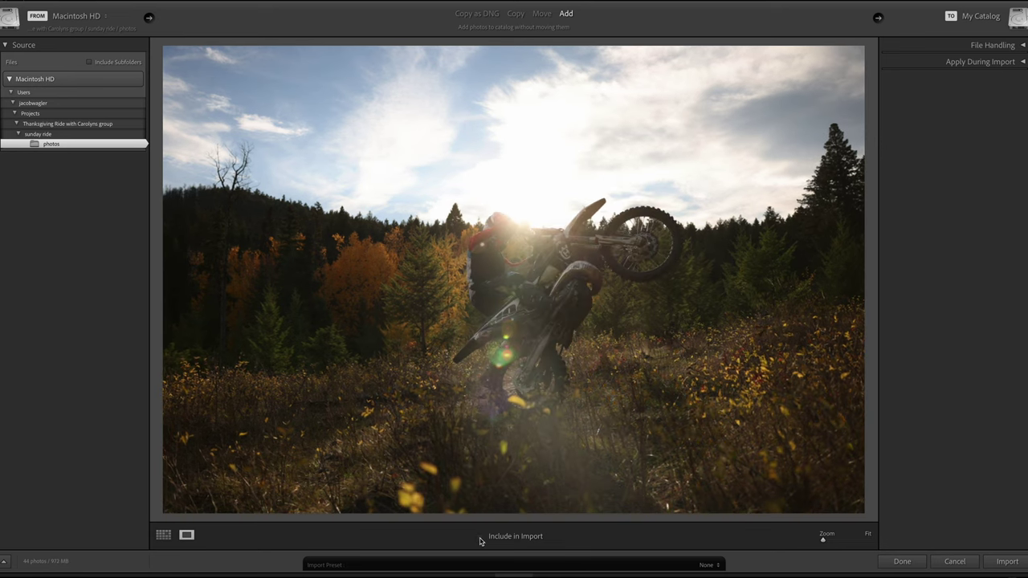
{"action": "key", "text": "Right"}
{"action": "key", "text": "Right"}
{"action": "key", "text": "Right"}
{"action": "key", "text": "Right"}
{"action": "key", "text": "Right"}
{"action": "key", "text": "Right"}
{"action": "key", "text": "Right"}
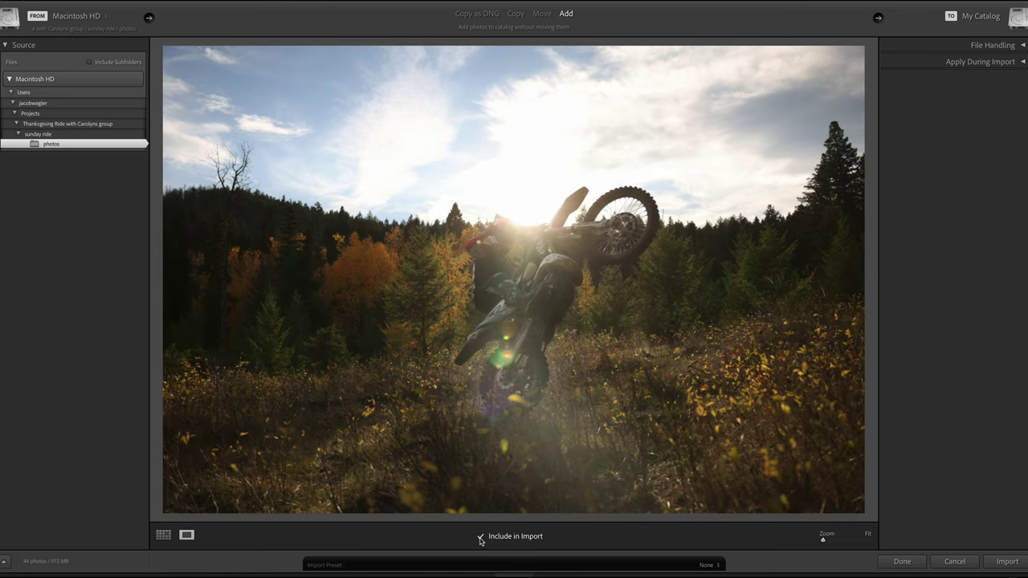
{"action": "key", "text": "Right"}
{"action": "key", "text": "Right"}
{"action": "key", "text": "Right"}
{"action": "key", "text": "Right"}
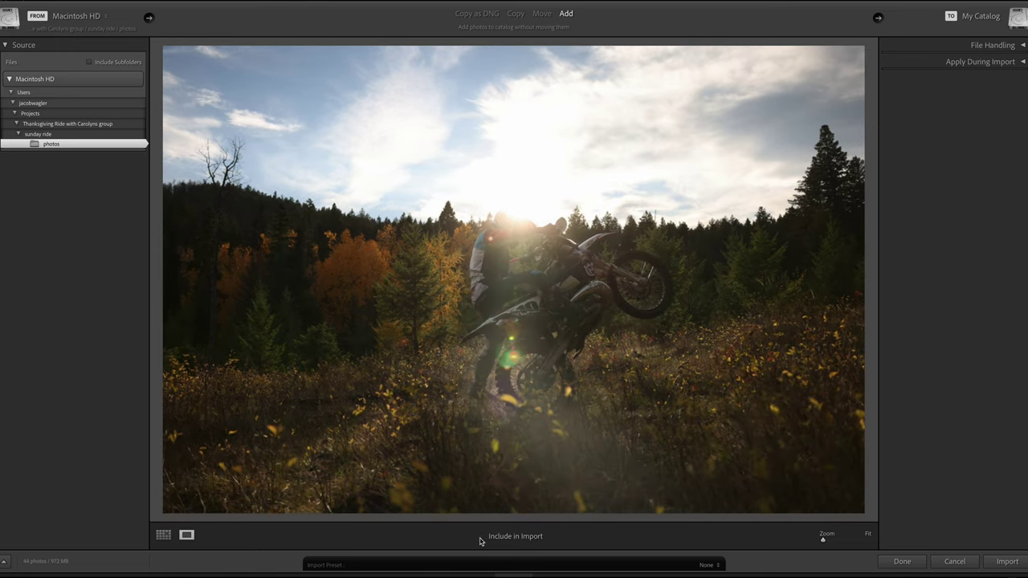
{"action": "key", "text": "Right"}
{"action": "key", "text": "Right"}
{"action": "key", "text": "Right"}
{"action": "key", "text": "Right"}
{"action": "key", "text": "Right"}
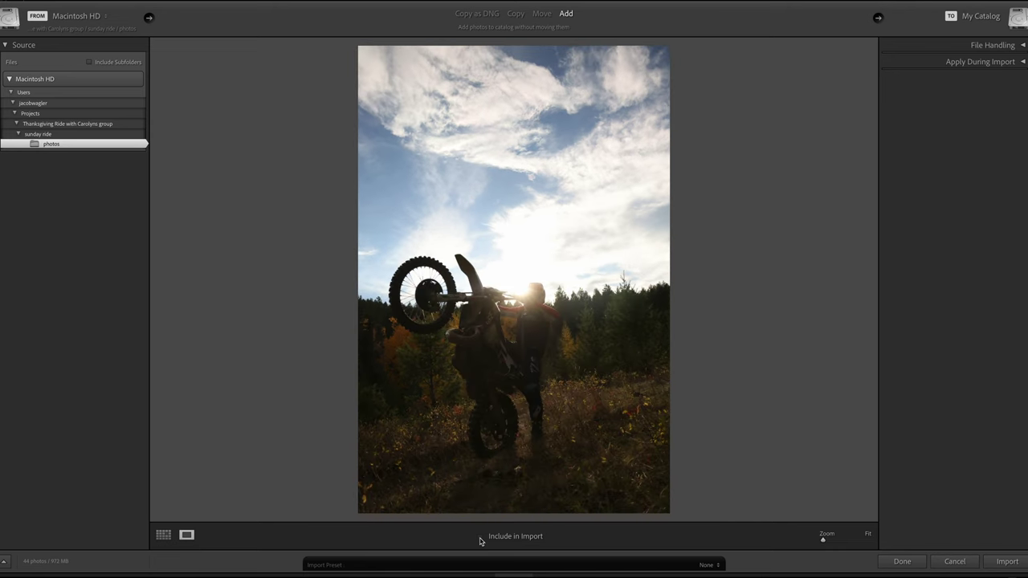
Step: Step through the portrait wheelie burst to the rider riding toward the camera
{"action": "key", "text": "Right"}
{"action": "key", "text": "Right"}
{"action": "key", "text": "Right"}
{"action": "key", "text": "Right"}
{"action": "key", "text": "Right"}
{"action": "key", "text": "Right"}
{"action": "key", "text": "Right"}
{"action": "key", "text": "Right"}
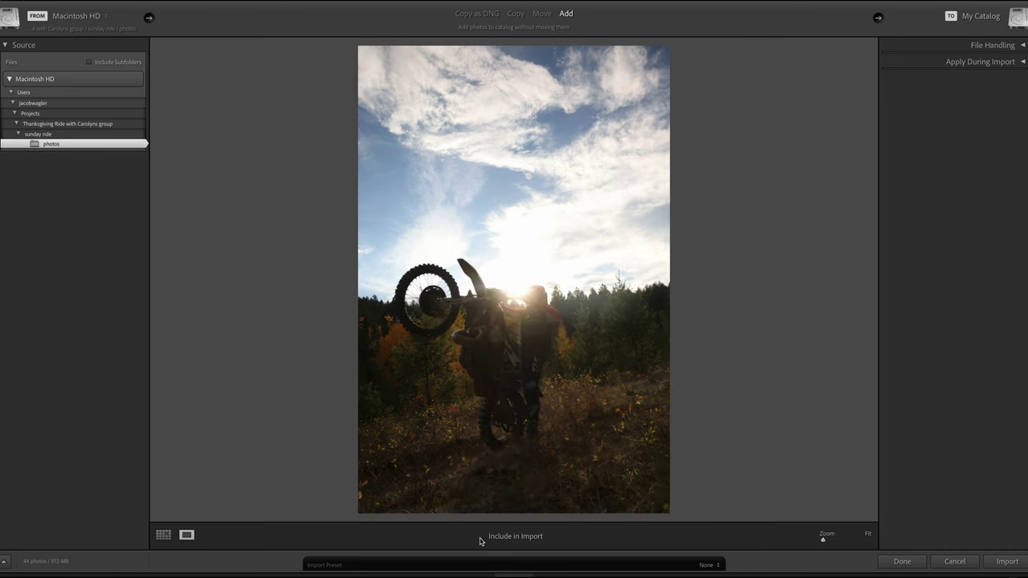
{"action": "key", "text": "Right"}
{"action": "key", "text": "Right"}
{"action": "key", "text": "Right"}
{"action": "key", "text": "Right"}
{"action": "key", "text": "Right"}
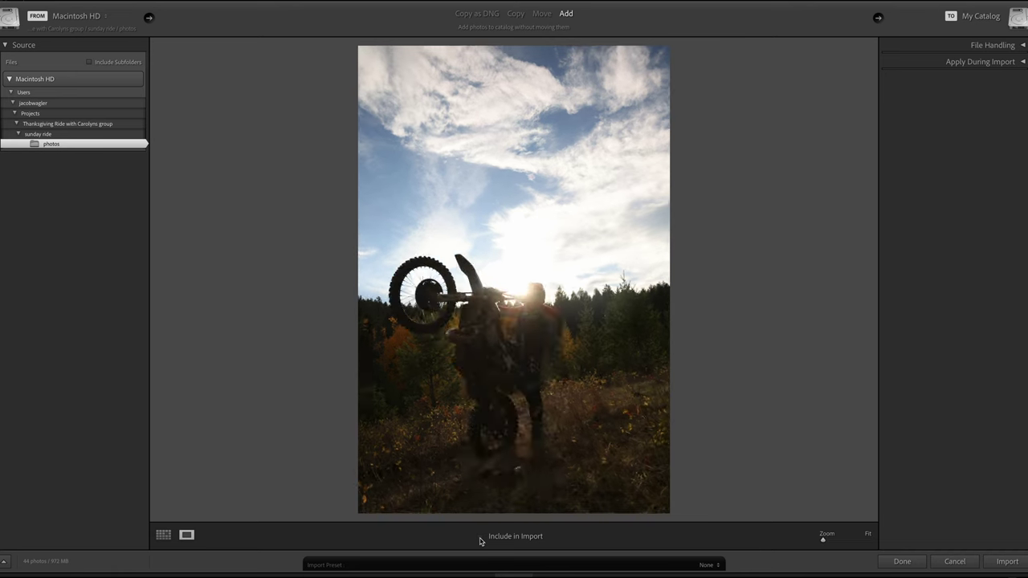
{"action": "key", "text": "Right"}
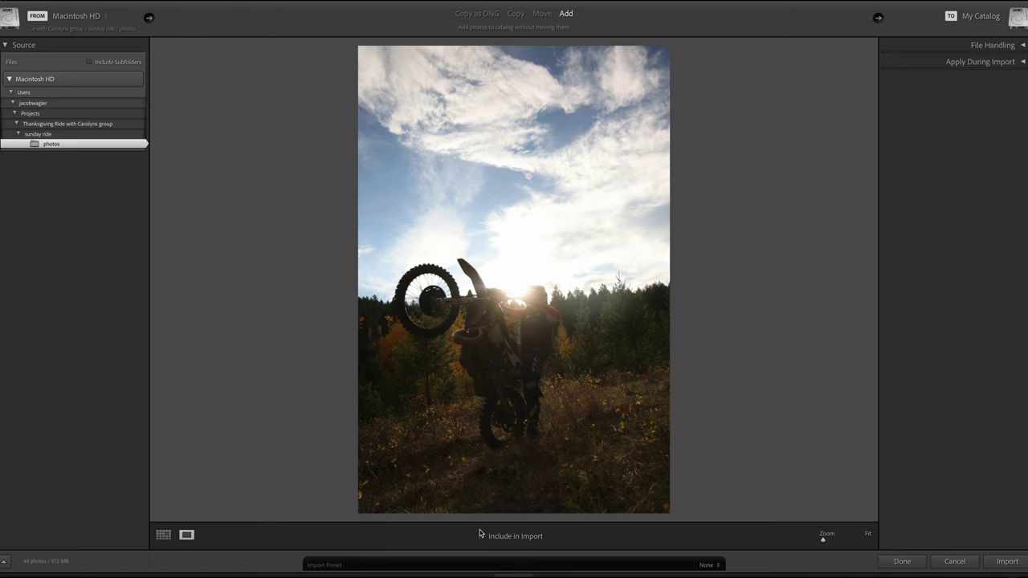
{"action": "key", "text": "Right"}
{"action": "key", "text": "Right"}
{"action": "key", "text": "Right"}
{"action": "key", "text": "Right"}
{"action": "key", "text": "Right"}
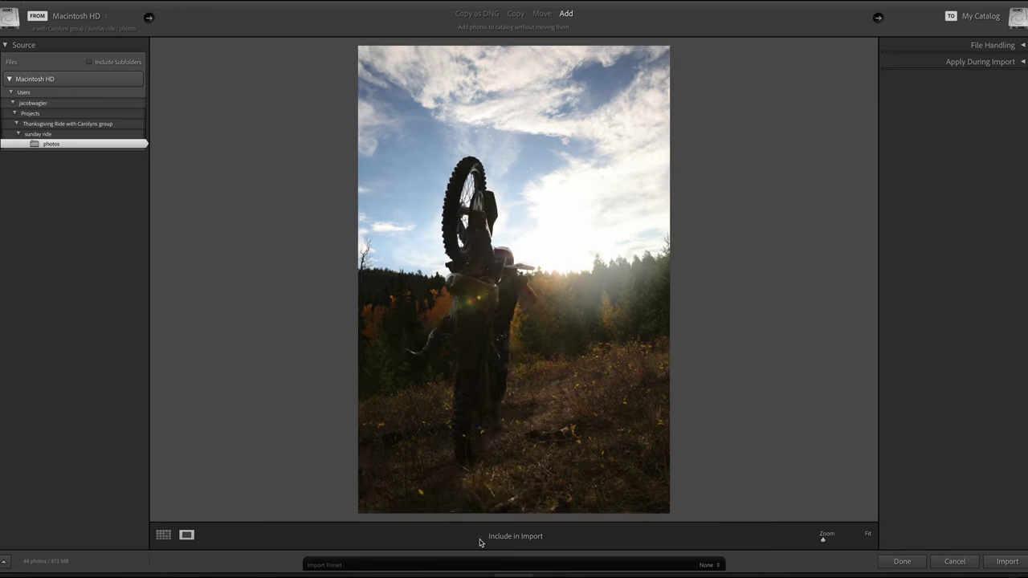
{"action": "key", "text": "Right"}
{"action": "key", "text": "Right"}
{"action": "key", "text": "Right"}
{"action": "key", "text": "Right"}
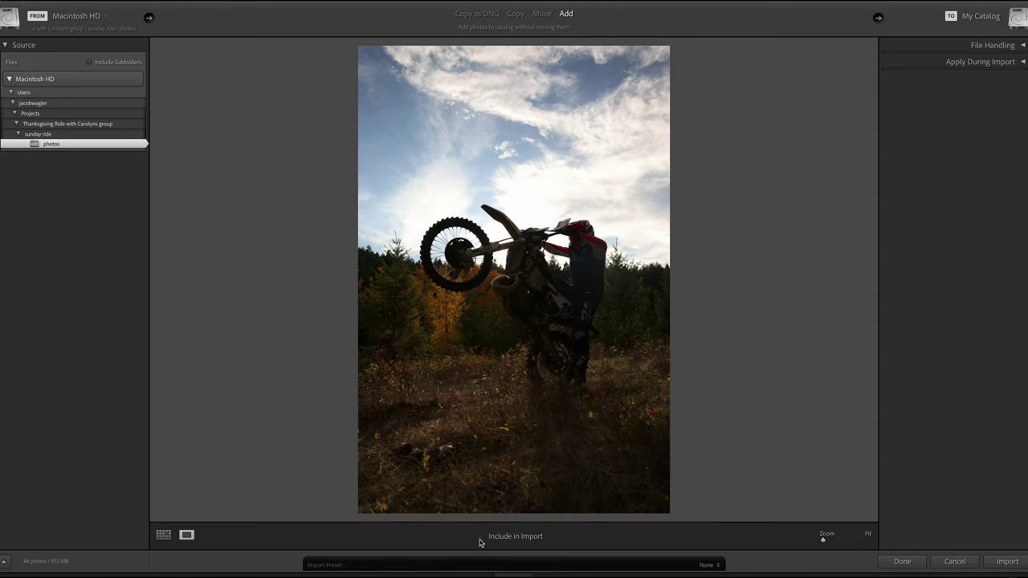
{"action": "key", "text": "Right"}
{"action": "key", "text": "Right"}
{"action": "key", "text": "Right"}
{"action": "key", "text": "Right"}
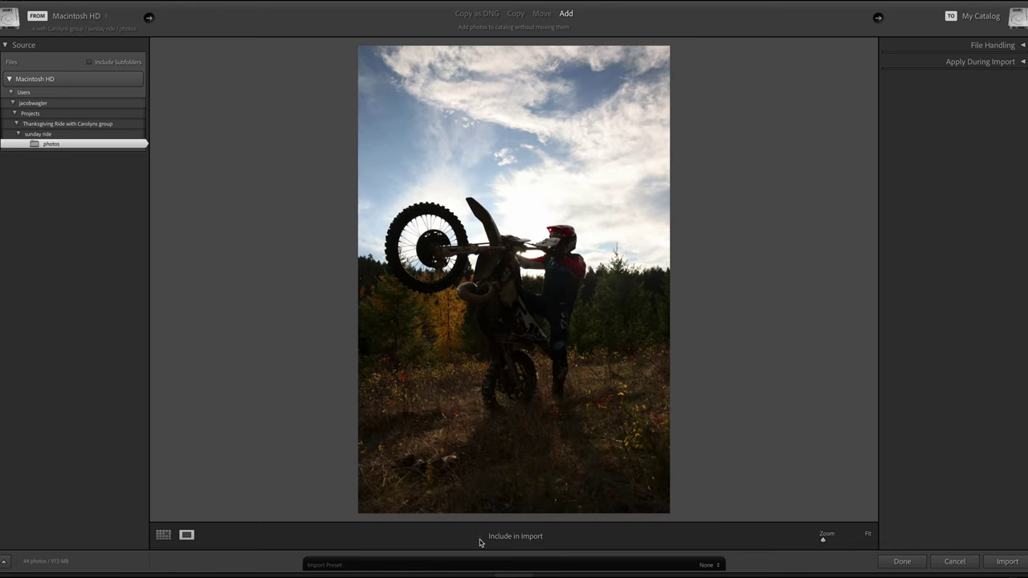
{"action": "key", "text": "Right"}
{"action": "key", "text": "Right"}
{"action": "key", "text": "Right"}
{"action": "key", "text": "Right"}
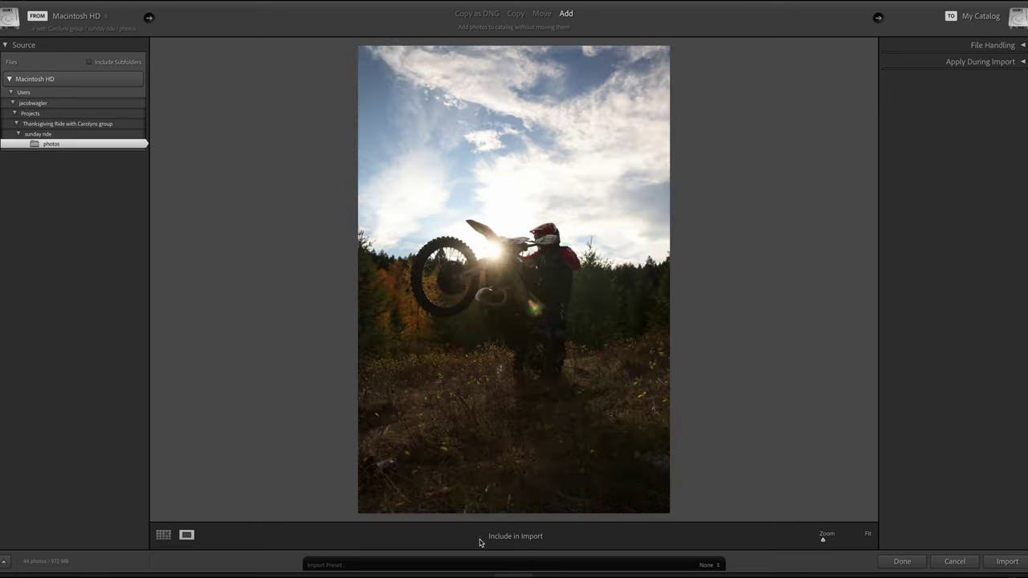
{"action": "key", "text": "Right"}
{"action": "key", "text": "Right"}
{"action": "key", "text": "Right"}
{"action": "key", "text": "Right"}
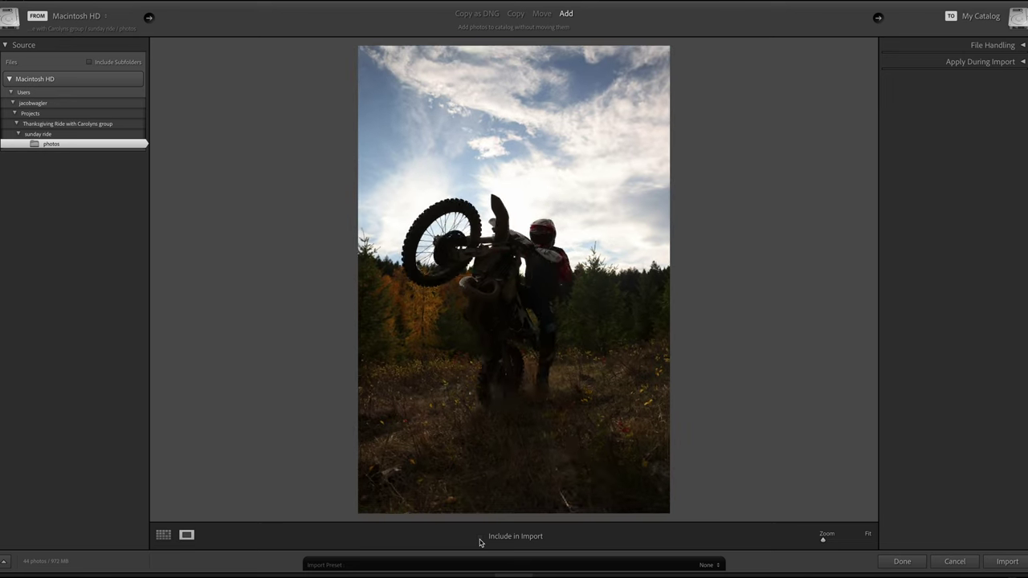
{"action": "key", "text": "Right"}
{"action": "key", "text": "Right"}
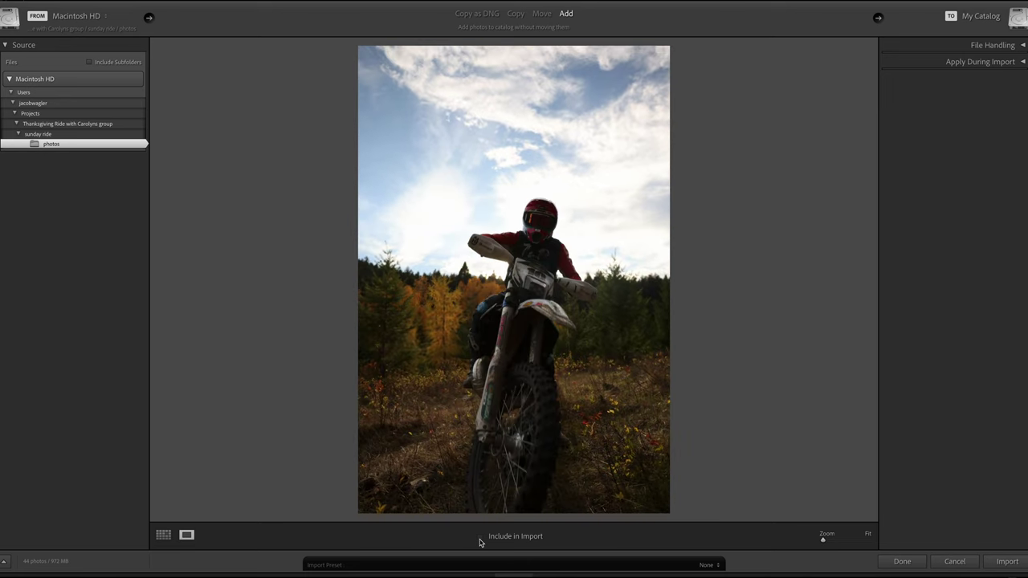
{"action": "key", "text": "Right"}
{"action": "key", "text": "Right"}
{"action": "key", "text": "Right"}
{"action": "key", "text": "Right"}
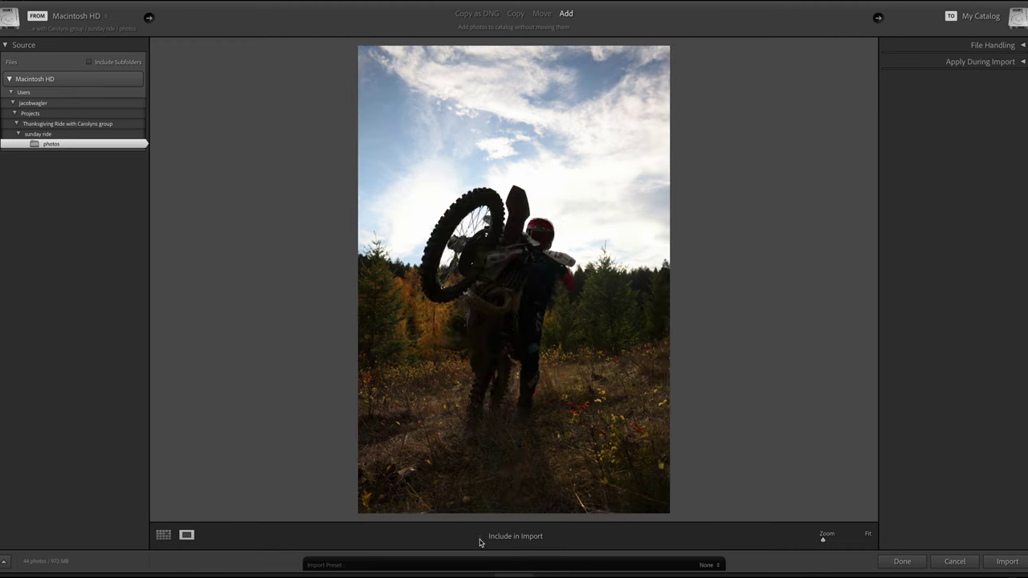
{"action": "key", "text": "Right"}
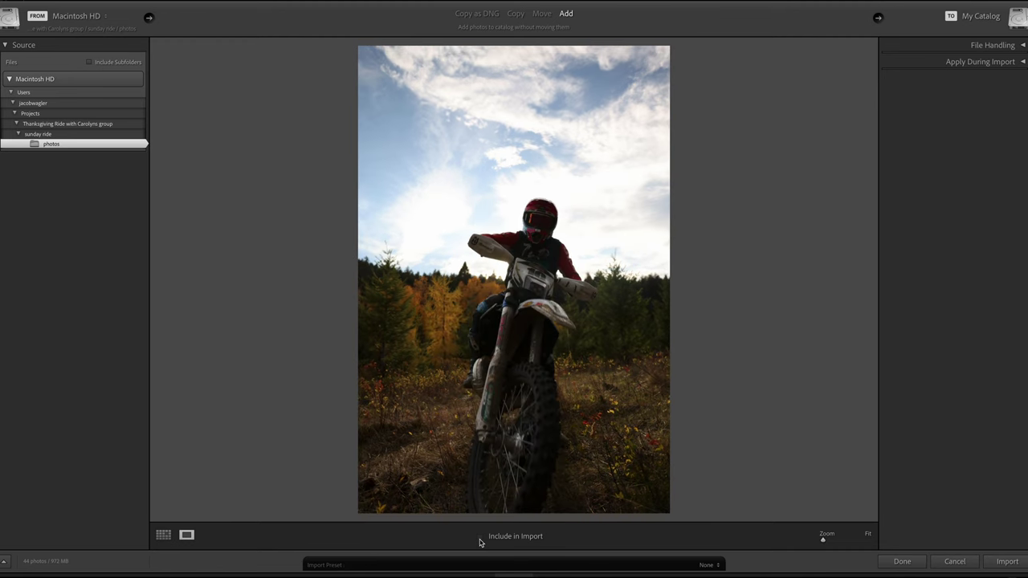
{"action": "key", "text": "Left"}
{"action": "key", "text": "Right"}
{"action": "key", "text": "Right"}
{"action": "key", "text": "Right"}
Step: Include the head-on riding shot, making 45 photos, and zoom in to check its focus
{"action": "left_click", "coordinate": [481, 541]}
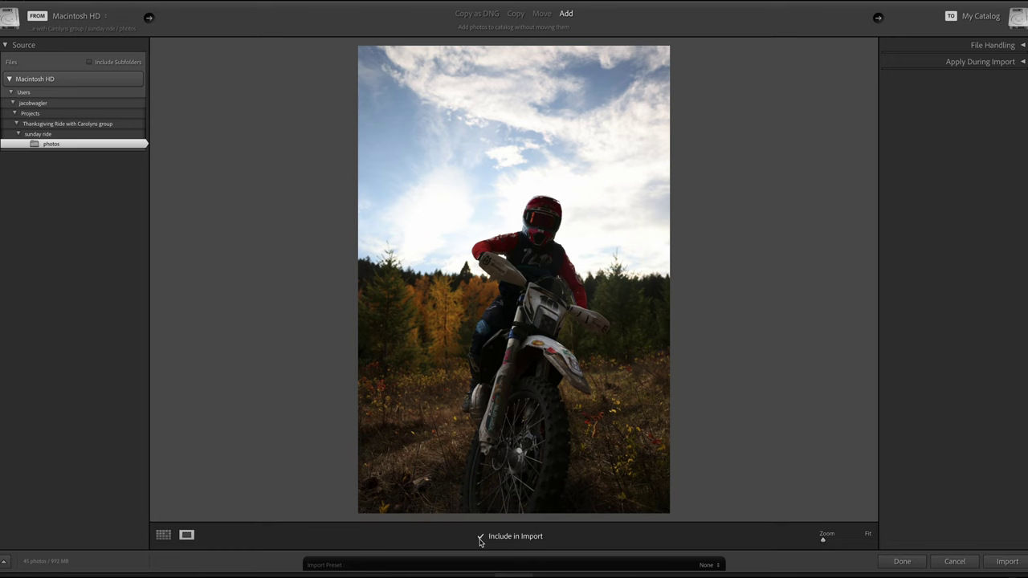
{"action": "left_click", "coordinate": [531, 266]}
{"action": "left_click", "coordinate": [530, 265]}
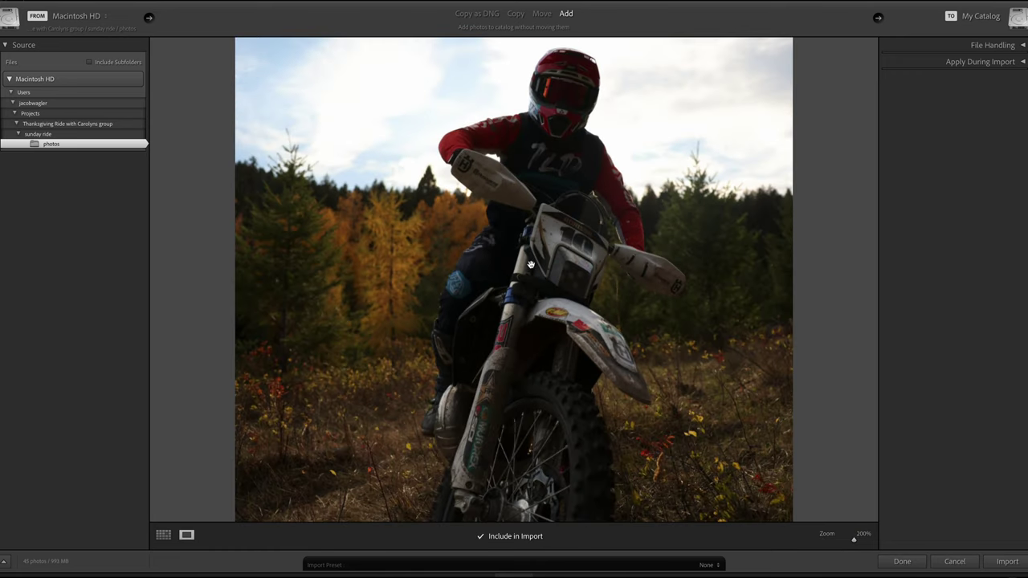
{"action": "key", "text": "Right"}
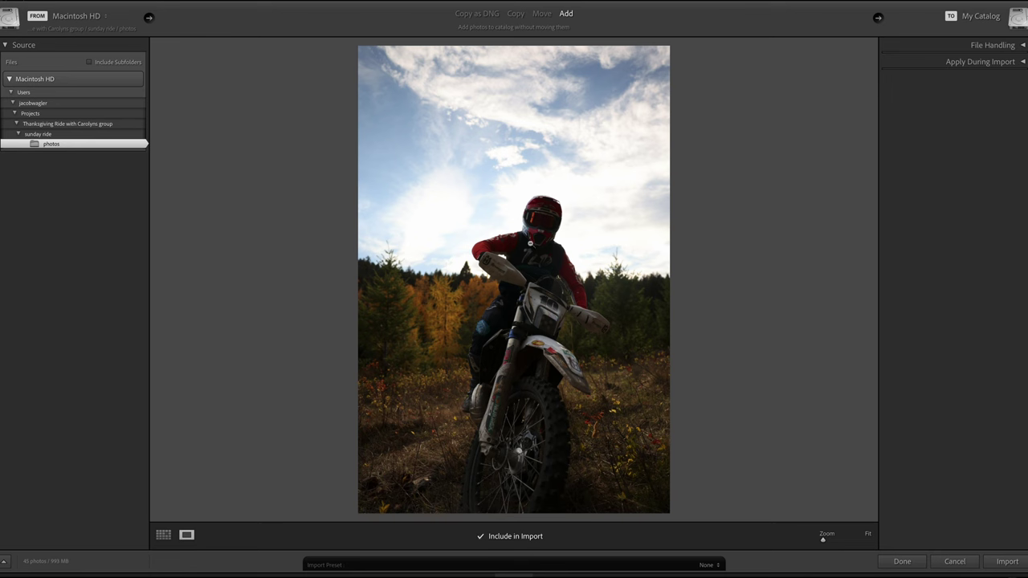
Step: Leave the third portrait shot of the rider out of the import
{"action": "key", "text": "Right"}
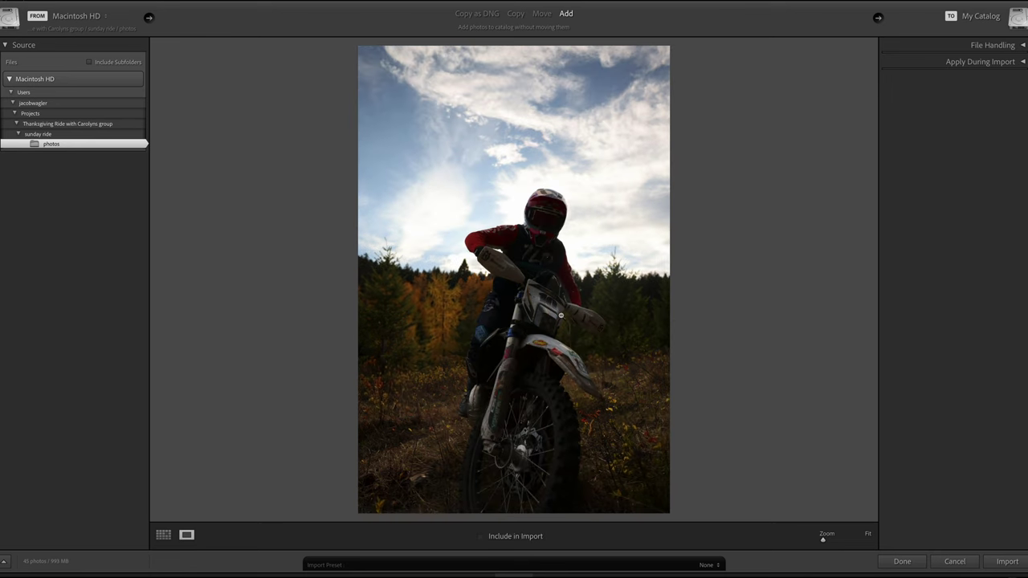
{"action": "key", "text": "Right"}
{"action": "left_click", "coordinate": [481, 537]}
Step: Review the closer rider shots and the wheelie frames, leaving them unchanged
{"action": "key", "text": "Right"}
{"action": "key", "text": "Right"}
{"action": "key", "text": "Right"}
{"action": "key", "text": "Right"}
{"action": "key", "text": "Right"}
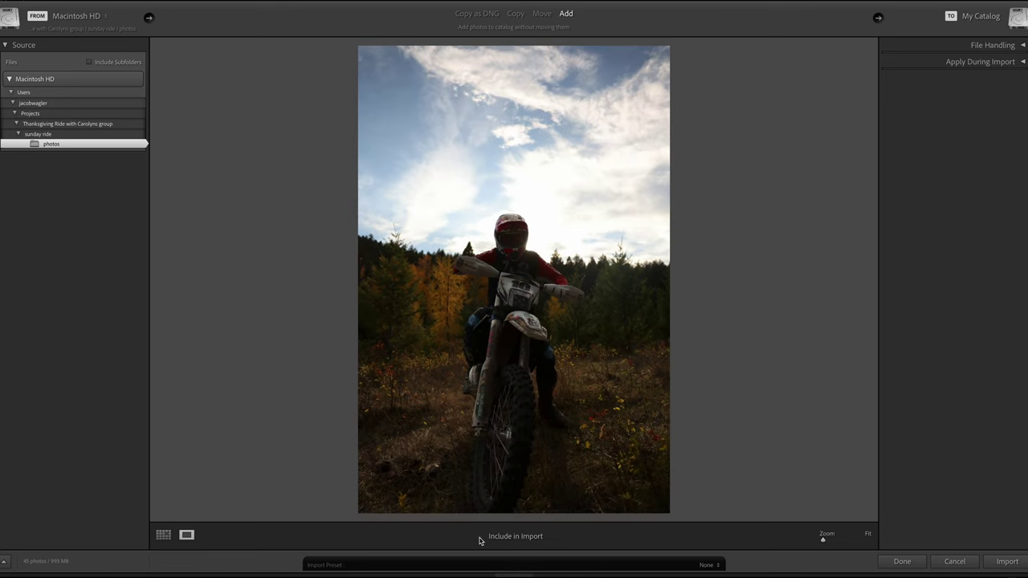
{"action": "key", "text": "Right"}
{"action": "key", "text": "Right"}
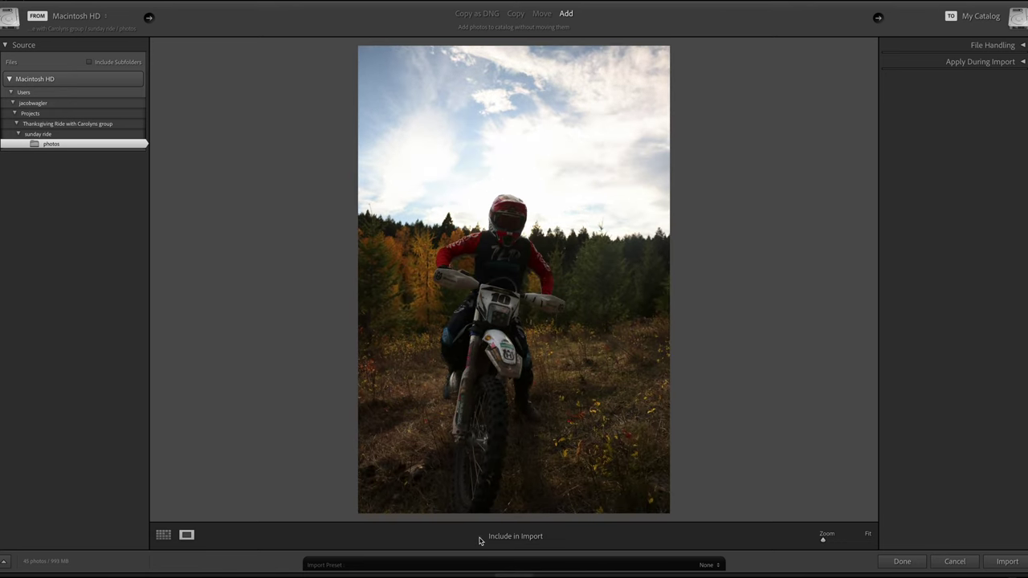
{"action": "key", "text": "Right"}
{"action": "key", "text": "Right"}
{"action": "key", "text": "Right"}
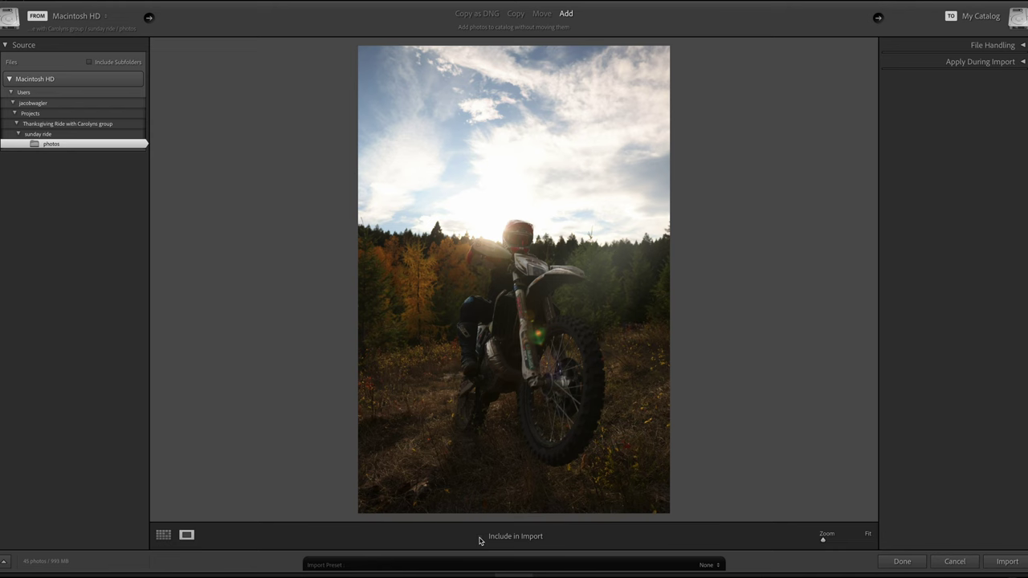
{"action": "key", "text": "Right"}
{"action": "key", "text": "Right"}
{"action": "key", "text": "Right"}
{"action": "key", "text": "Right"}
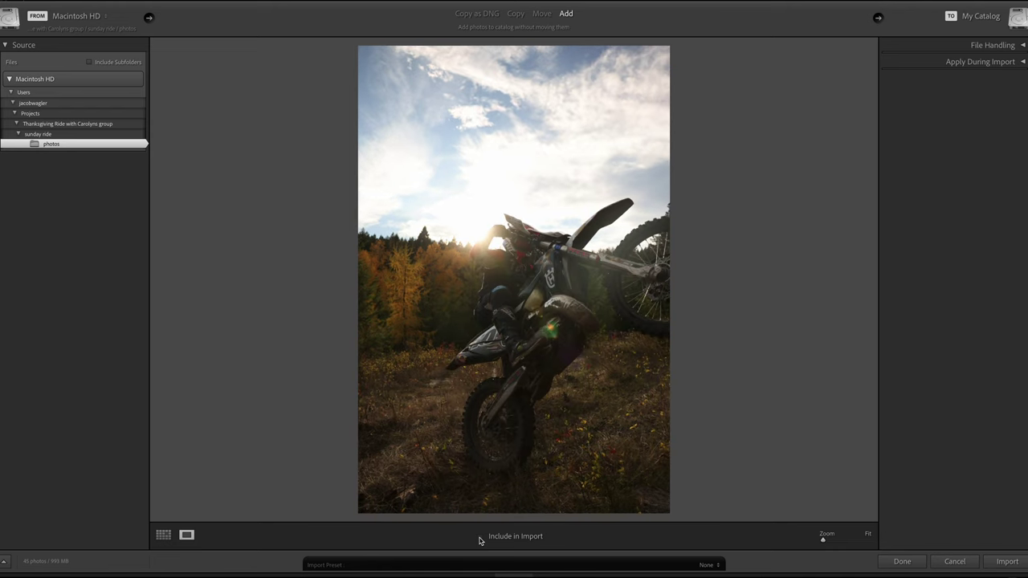
{"action": "key", "text": "Right"}
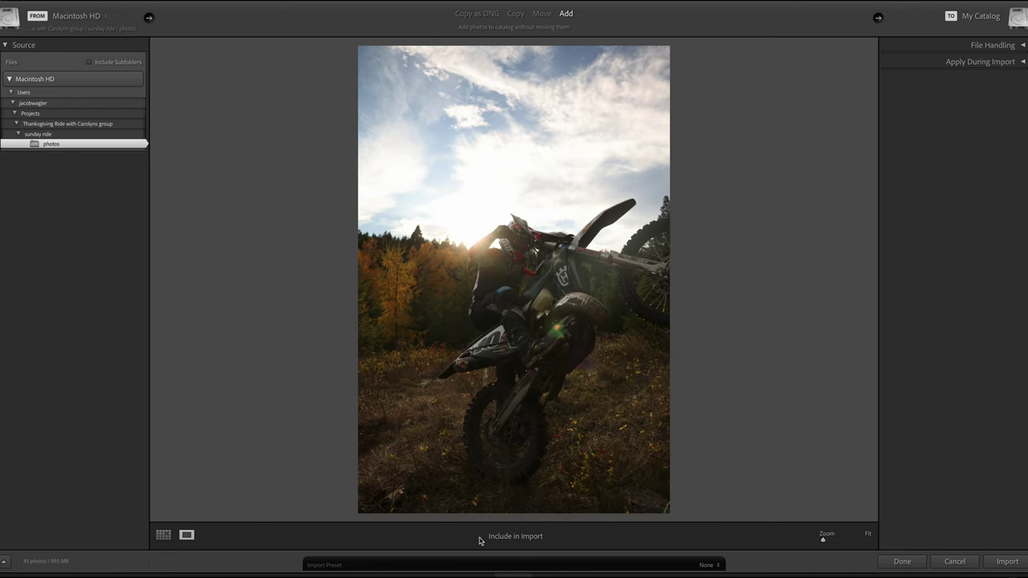
{"action": "key", "text": "Right"}
{"action": "key", "text": "Right"}
{"action": "key", "text": "Right"}
{"action": "key", "text": "Right"}
{"action": "key", "text": "Right"}
{"action": "key", "text": "Right"}
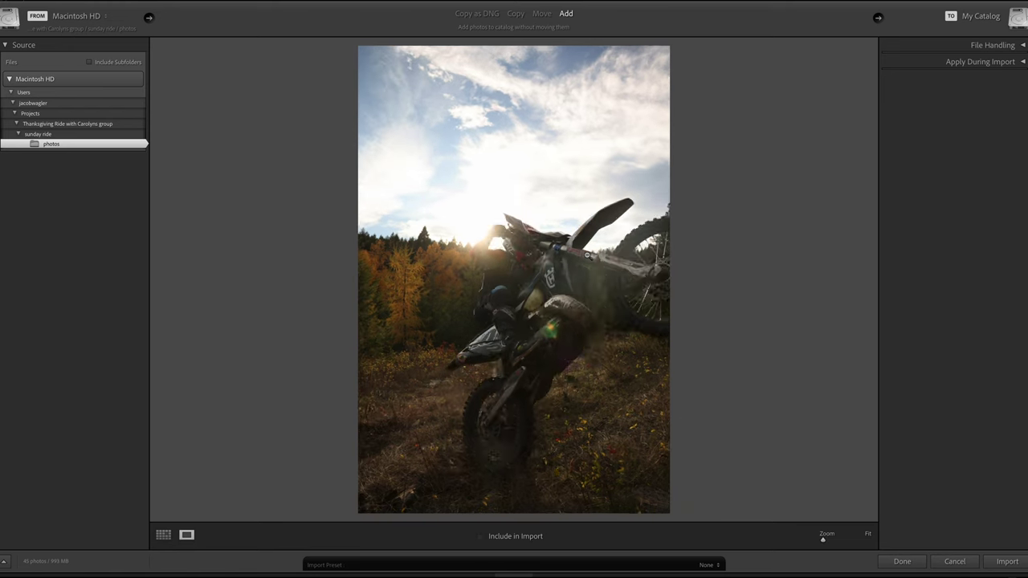
{"action": "key", "text": "Right"}
{"action": "key", "text": "Right"}
{"action": "key", "text": "Right"}
{"action": "key", "text": "Right"}
{"action": "key", "text": "Right"}
{"action": "key", "text": "Right"}
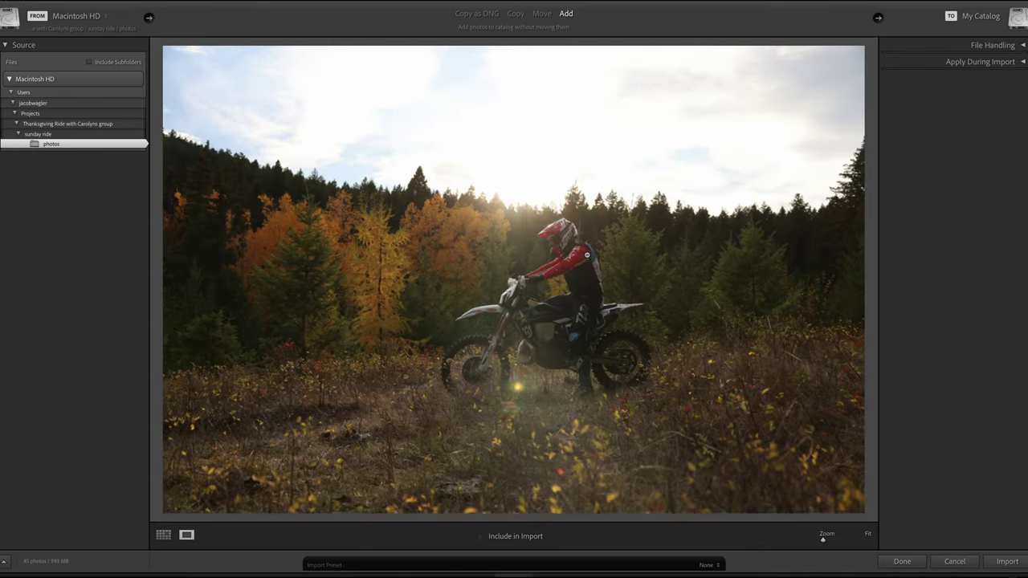
Step: Include the closer landscape shot of the rider in the import
{"action": "key", "text": "Right"}
{"action": "key", "text": "Right"}
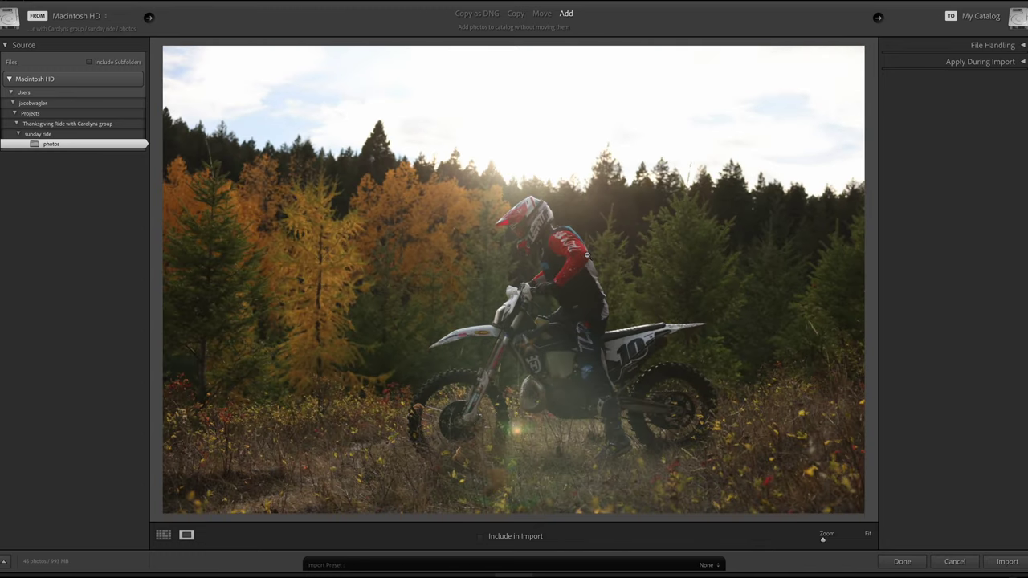
{"action": "left_click", "coordinate": [480, 538]}
{"action": "key", "text": "Right"}
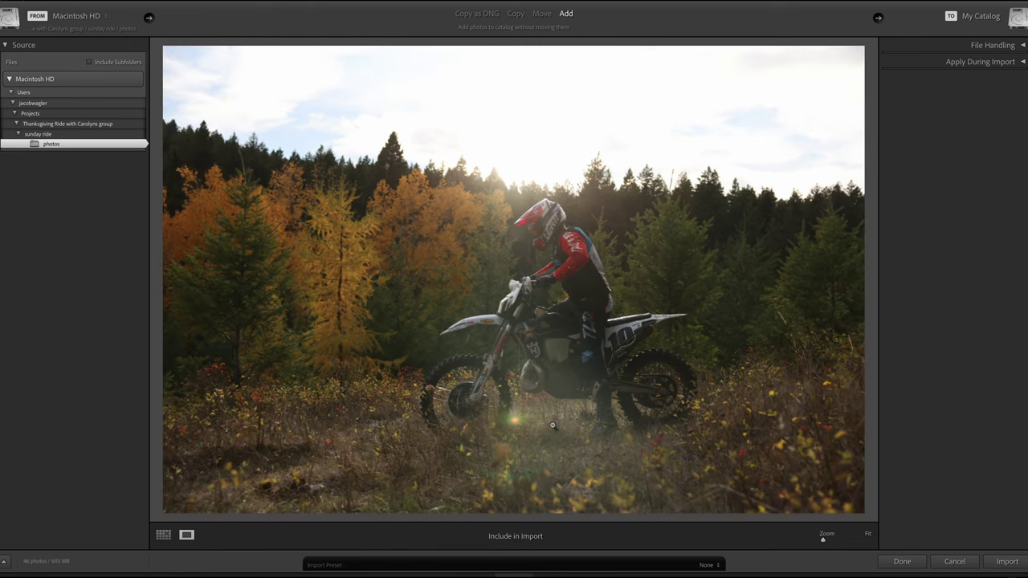
{"action": "key", "text": "Right"}
{"action": "key", "text": "Right"}
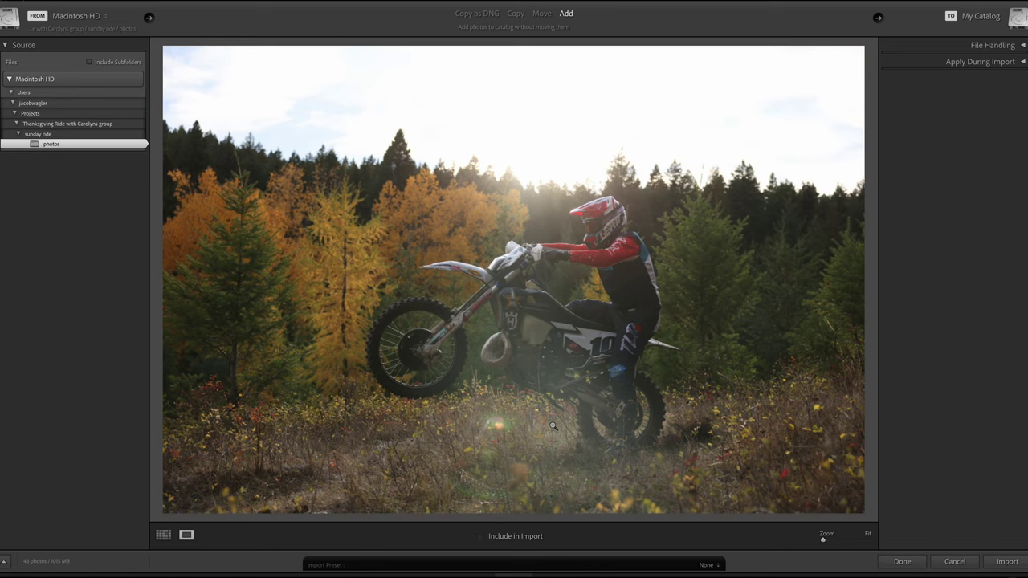
{"action": "key", "text": "Right"}
{"action": "key", "text": "Right"}
{"action": "key", "text": "Right"}
{"action": "key", "text": "Right"}
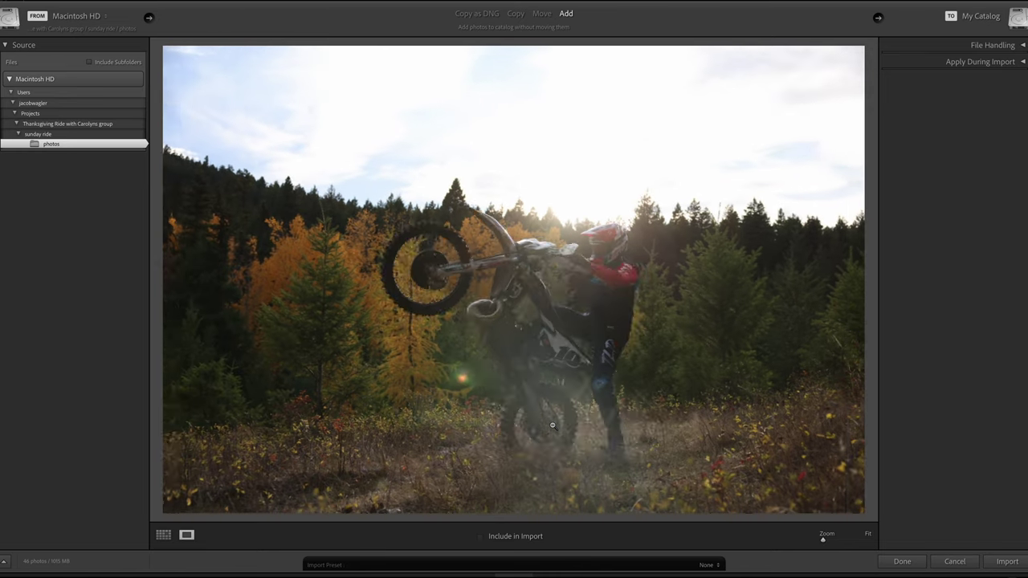
Step: Review the wheelie photos and the level riding burst without changing them
{"action": "key", "text": "Right"}
{"action": "key", "text": "Right"}
{"action": "key", "text": "Right"}
{"action": "key", "text": "Right"}
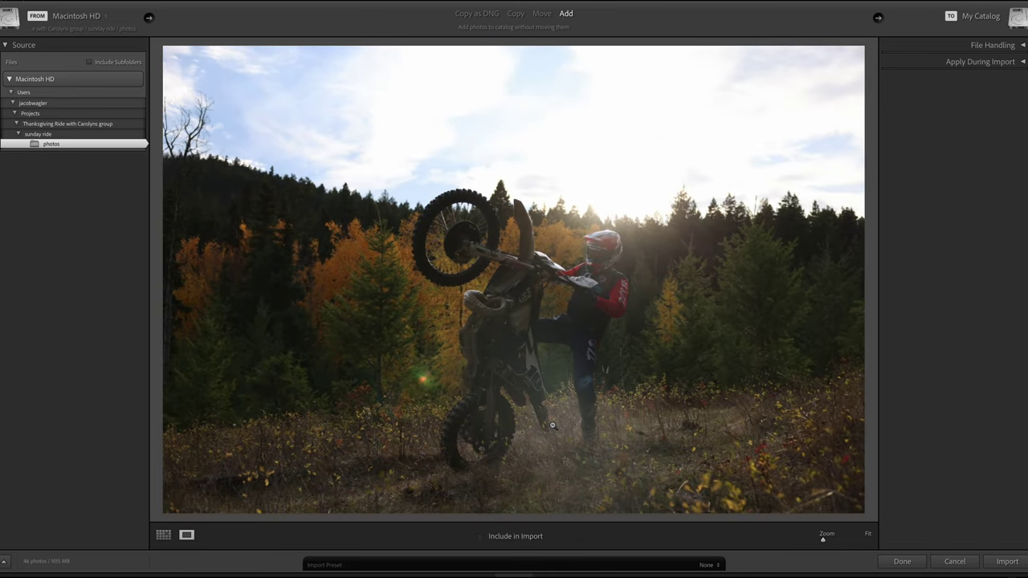
{"action": "key", "text": "Right"}
{"action": "key", "text": "Right"}
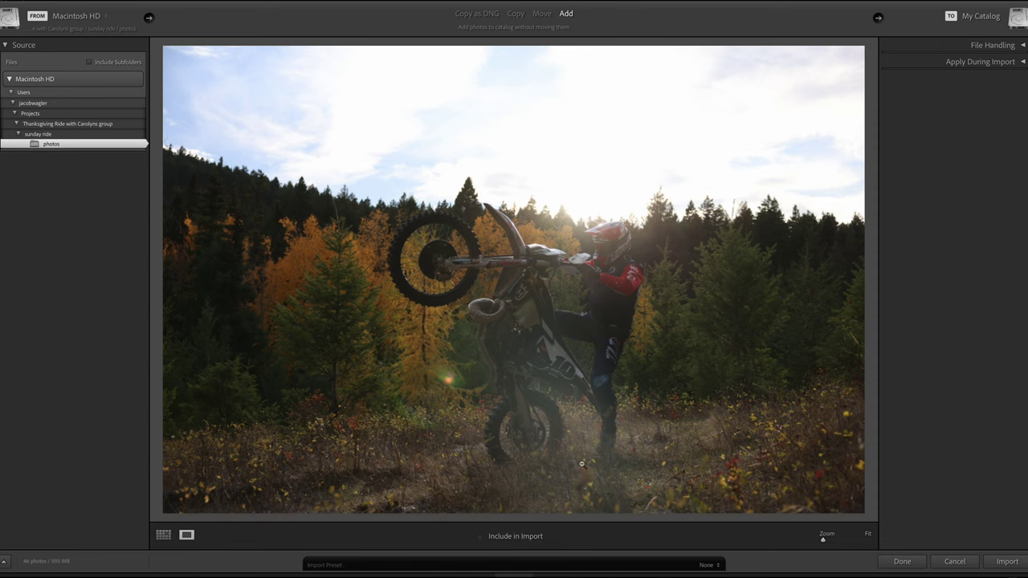
{"action": "key", "text": "Right"}
{"action": "key", "text": "Right"}
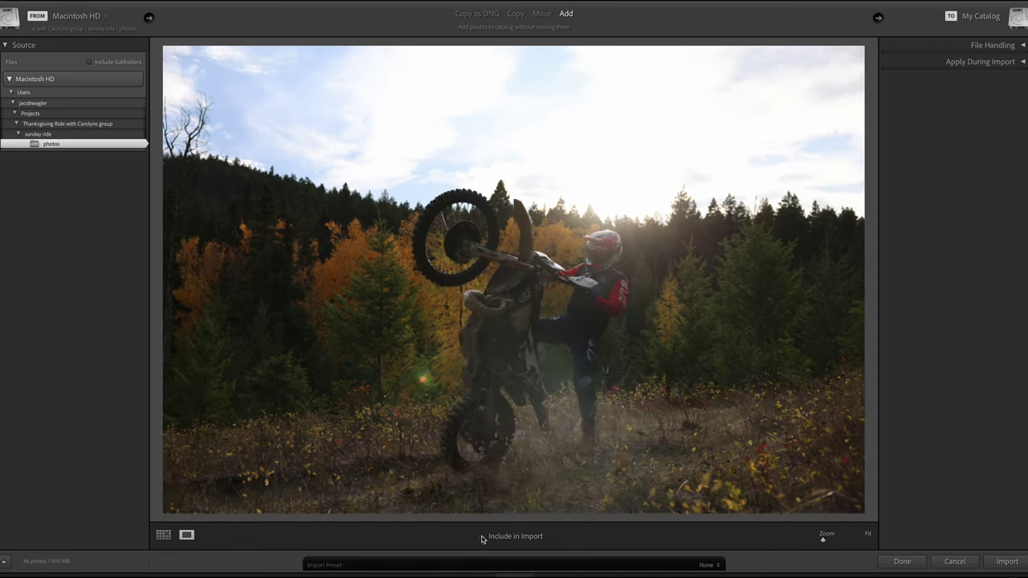
{"action": "key", "text": "Right"}
{"action": "key", "text": "Right"}
{"action": "key", "text": "Right"}
{"action": "key", "text": "Right"}
{"action": "key", "text": "Right"}
{"action": "key", "text": "Right"}
{"action": "key", "text": "Right"}
{"action": "key", "text": "Right"}
{"action": "key", "text": "Right"}
{"action": "key", "text": "Right"}
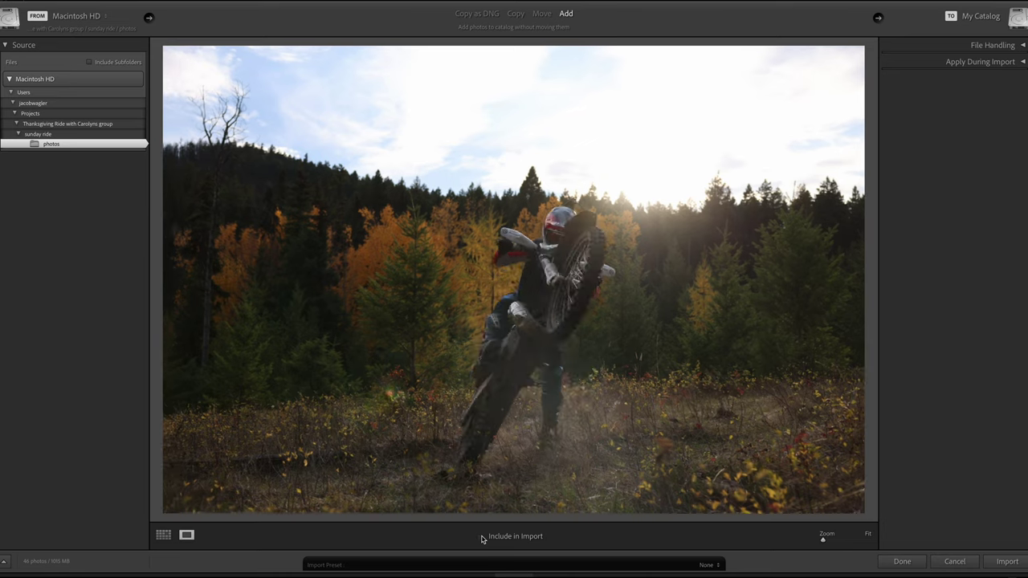
{"action": "key", "text": "Right"}
{"action": "key", "text": "Right"}
{"action": "key", "text": "Right"}
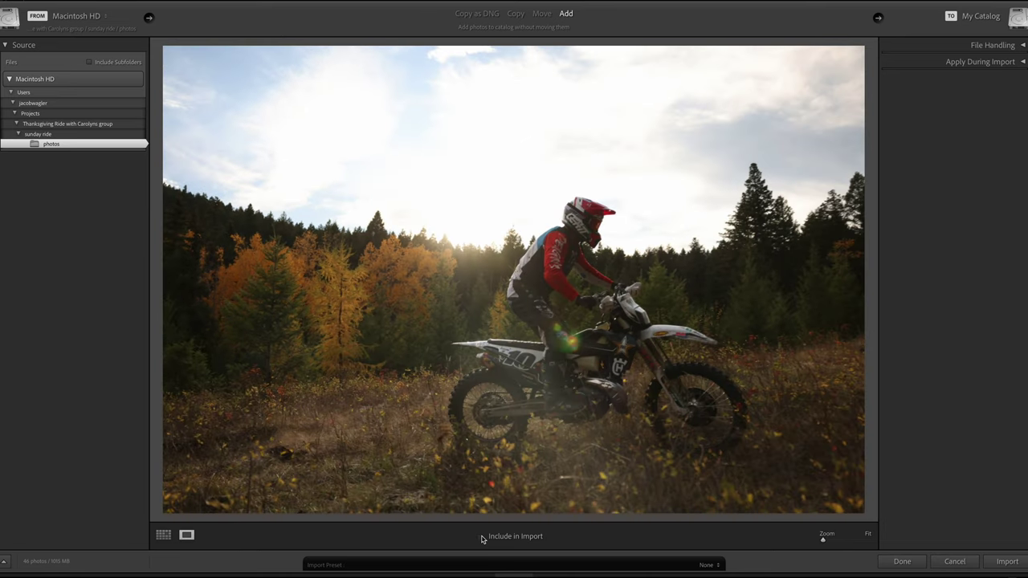
{"action": "key", "text": "Right"}
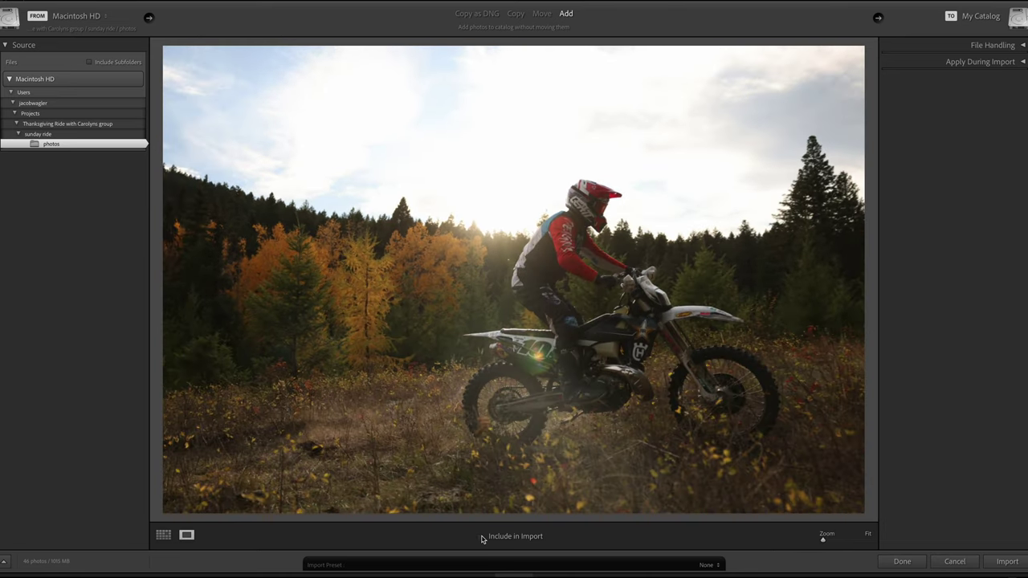
Step: Compare near-identical burst frames, briefly including one riding photo, then removing it
{"action": "key", "text": "Right"}
{"action": "key", "text": "Left"}
{"action": "left_click", "coordinate": [481, 537]}
{"action": "left_click", "coordinate": [481, 538]}
{"action": "key", "text": "Right"}
{"action": "key", "text": "Right"}
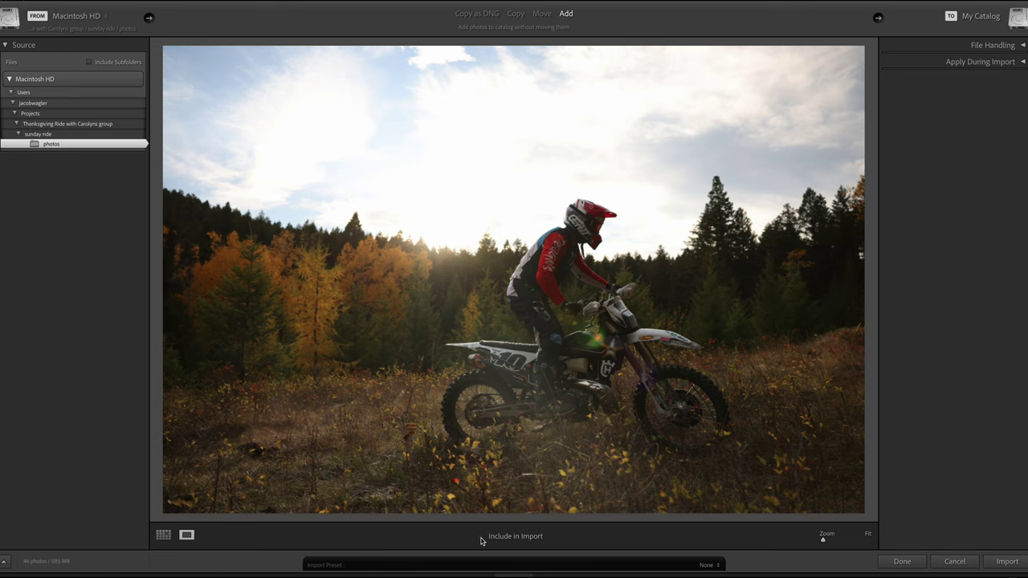
{"action": "key", "text": "Right"}
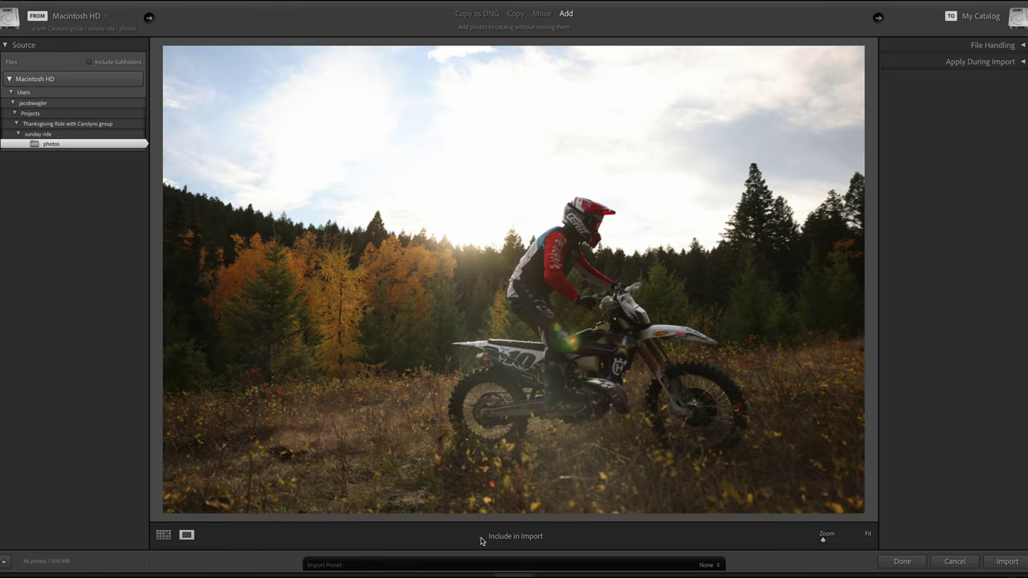
Step: Include two more riding photos, reaching the vertical shot of the rider
{"action": "key", "text": "Right"}
{"action": "left_click", "coordinate": [482, 538]}
{"action": "key", "text": "Right"}
{"action": "left_click", "coordinate": [482, 538]}
{"action": "key", "text": "Right"}
{"action": "key", "text": "Right"}
{"action": "key", "text": "Right"}
{"action": "key", "text": "Right"}
{"action": "key", "text": "Right"}
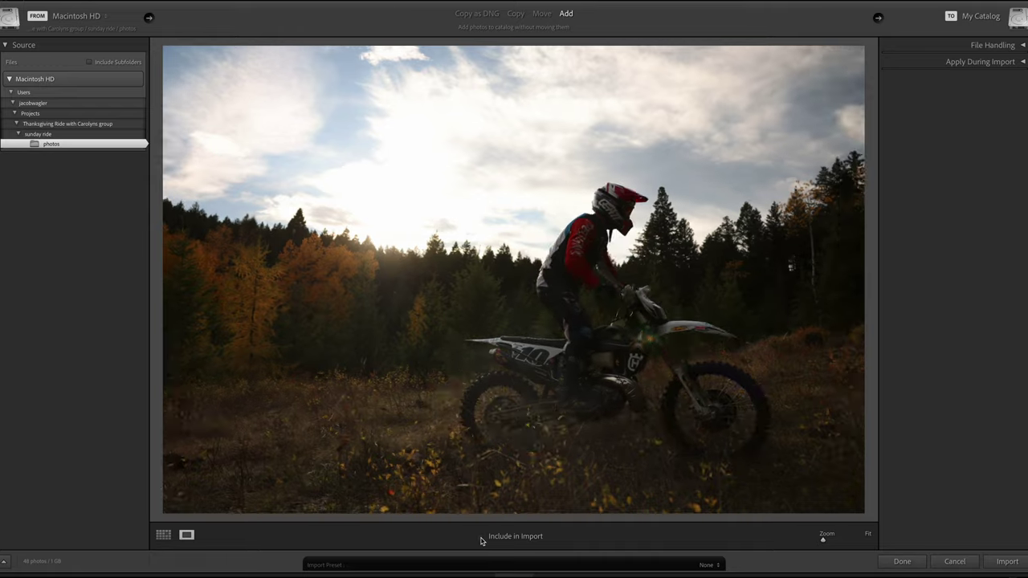
{"action": "key", "text": "Right"}
{"action": "key", "text": "Right"}
{"action": "key", "text": "Right"}
{"action": "key", "text": "Right"}
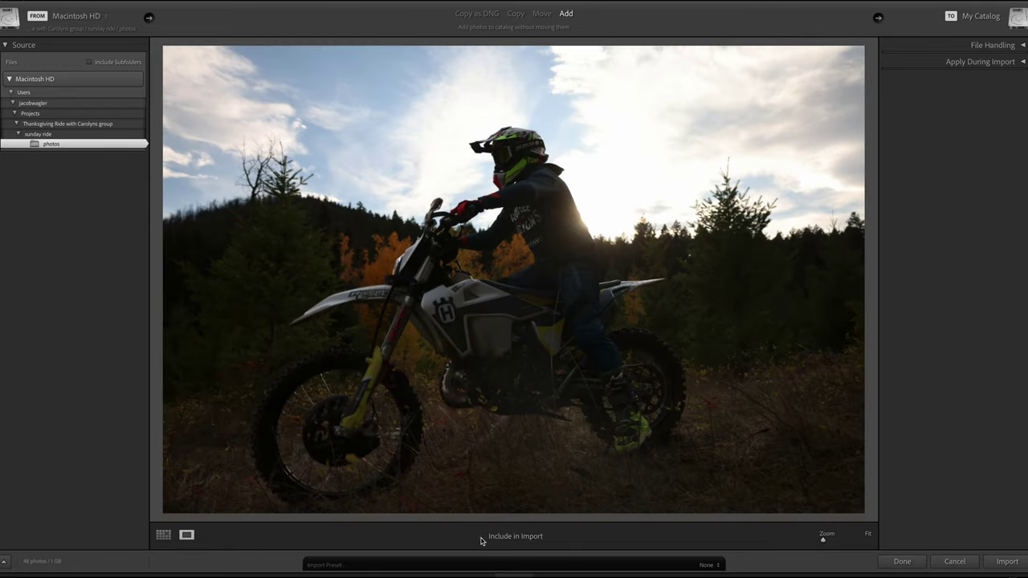
{"action": "key", "text": "Right"}
{"action": "key", "text": "Right"}
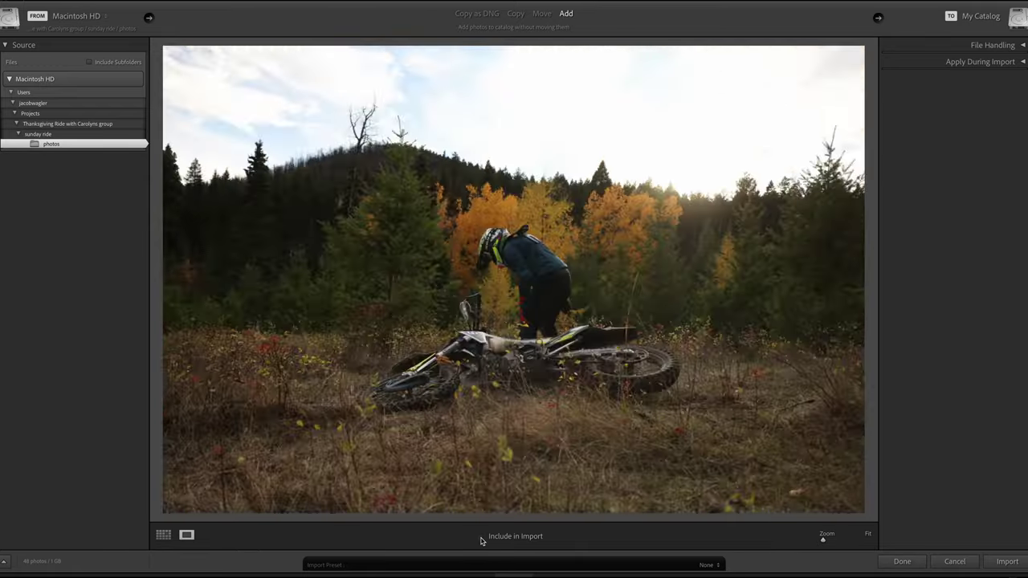
{"action": "key", "text": "Right"}
{"action": "key", "text": "Right"}
{"action": "key", "text": "Right"}
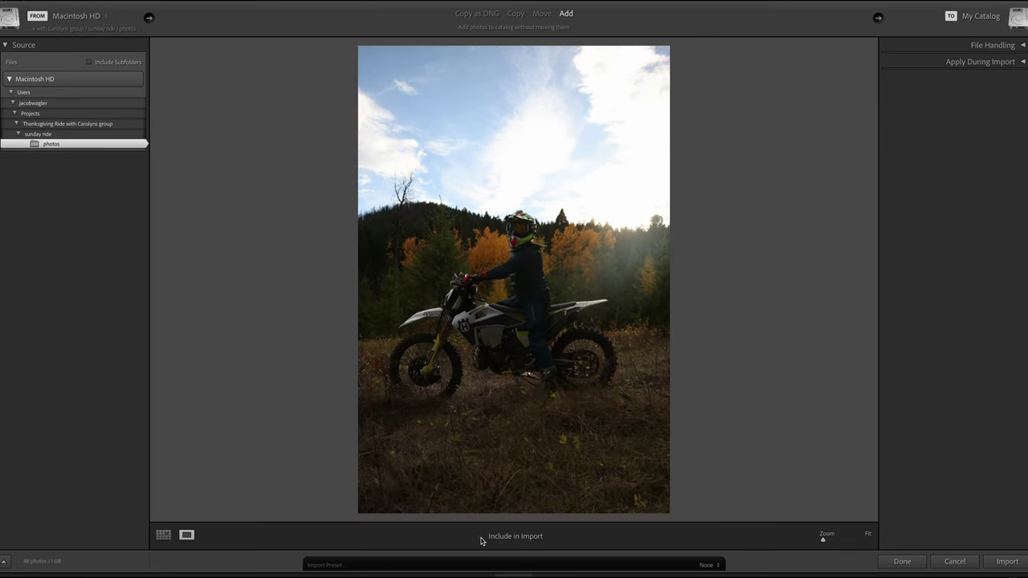
Step: Advance past the upright rider-beside-bike photo to the first wheelie frame
{"action": "key", "text": "Right"}
{"action": "key", "text": "Right"}
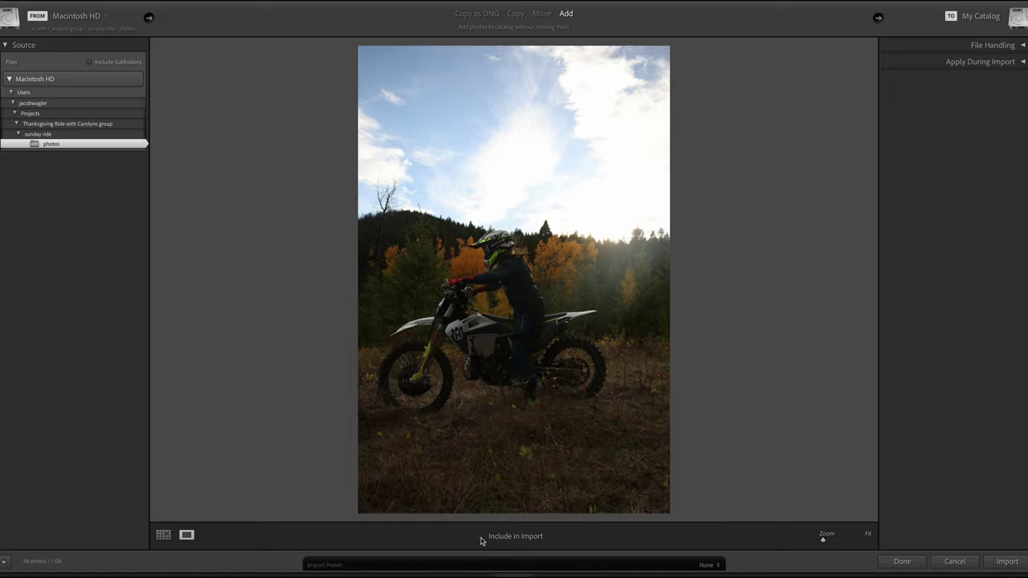
{"action": "key", "text": "Right"}
{"action": "key", "text": "Right"}
{"action": "key", "text": "Right"}
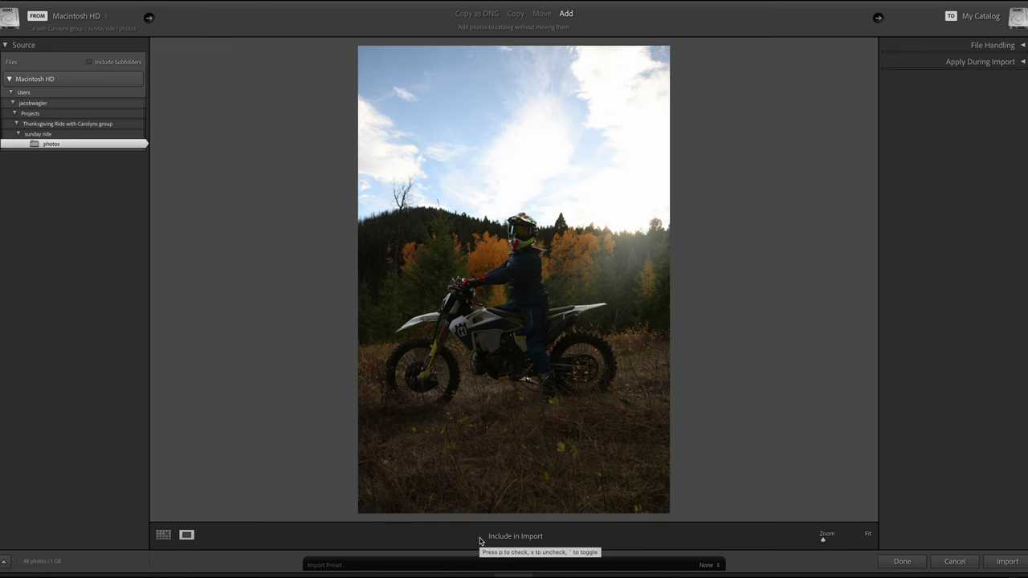
{"action": "key", "text": "Right"}
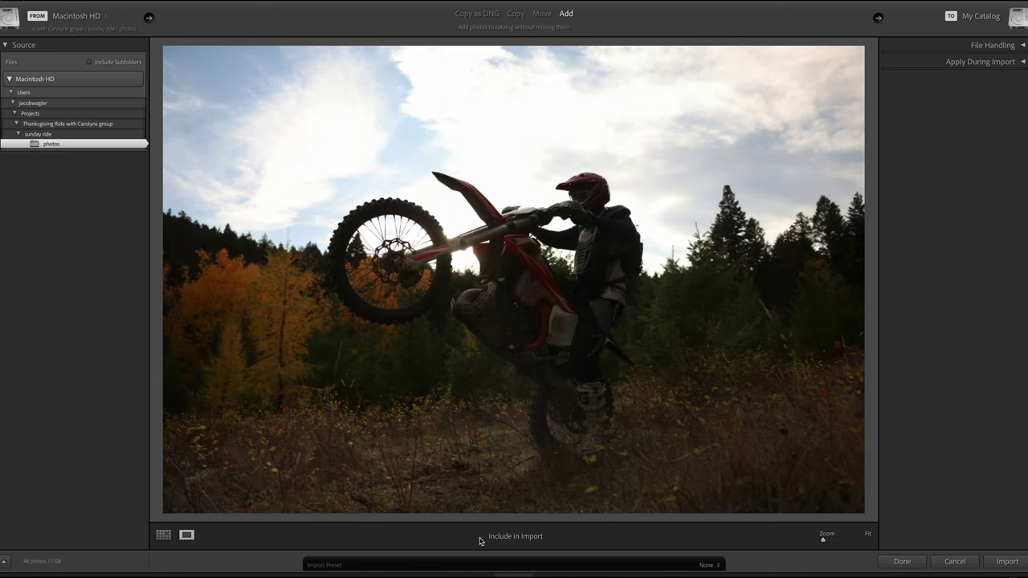
Step: Include the first two backlit wheelie shots from the burst in the import
{"action": "key", "text": "Left"}
{"action": "key", "text": "Right"}
{"action": "key", "text": "Right"}
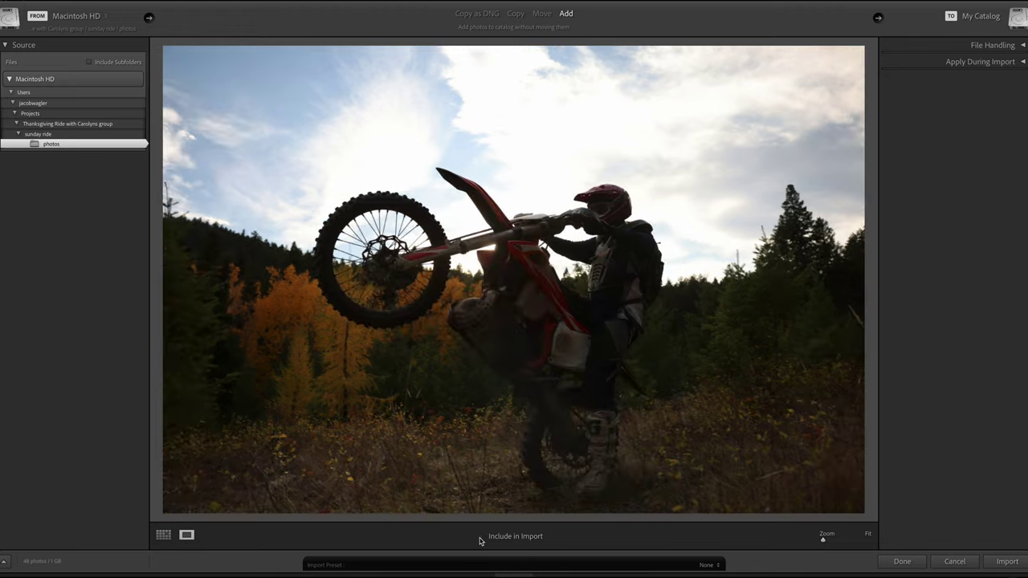
{"action": "key", "text": "Right"}
{"action": "key", "text": "Right"}
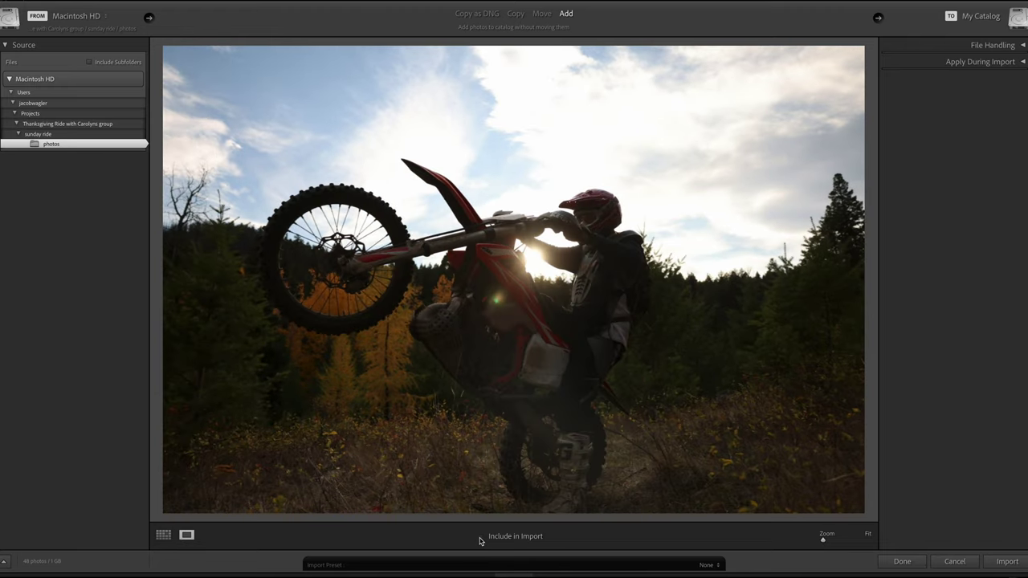
{"action": "left_click", "coordinate": [480, 539]}
{"action": "key", "text": "Right"}
{"action": "key", "text": "Right"}
{"action": "key", "text": "Right"}
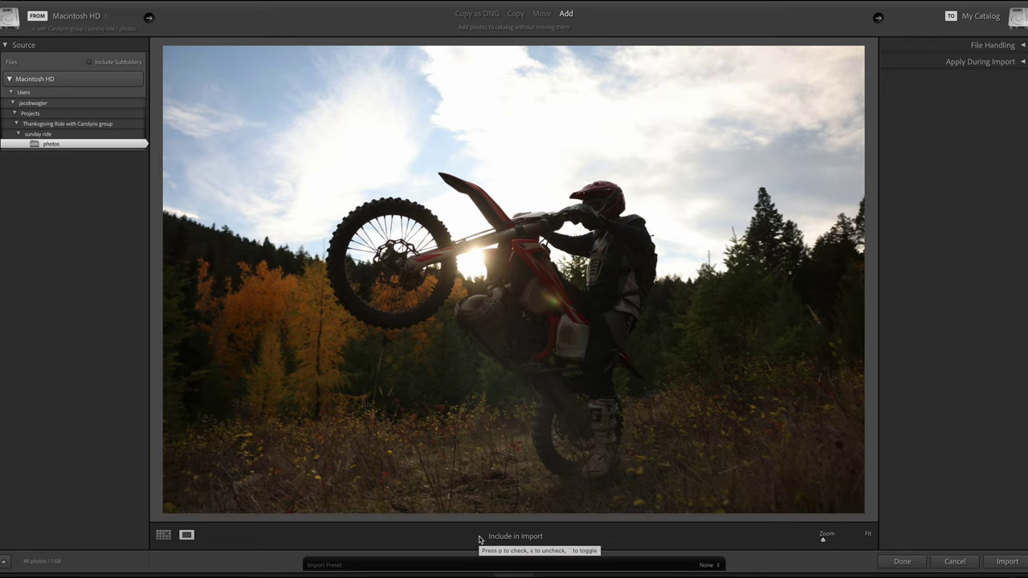
{"action": "key", "text": "Right"}
{"action": "key", "text": "Right"}
Step: Include the sun-flared and close-up wheelie shots, leaving the remaining burst frames out
{"action": "key", "text": "Right"}
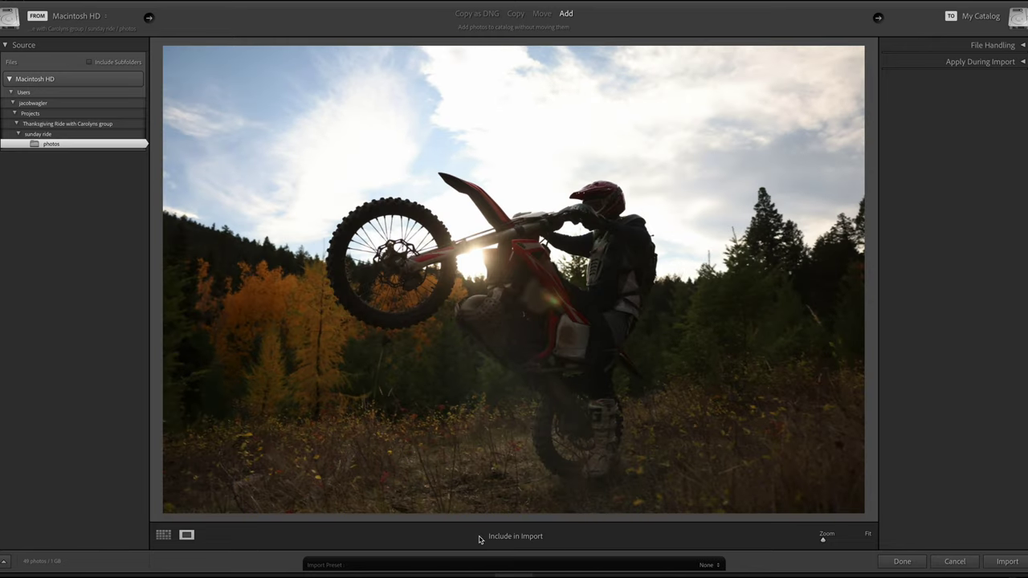
{"action": "left_click", "coordinate": [479, 537]}
{"action": "key", "text": "Right"}
{"action": "key", "text": "Right"}
{"action": "key", "text": "Right"}
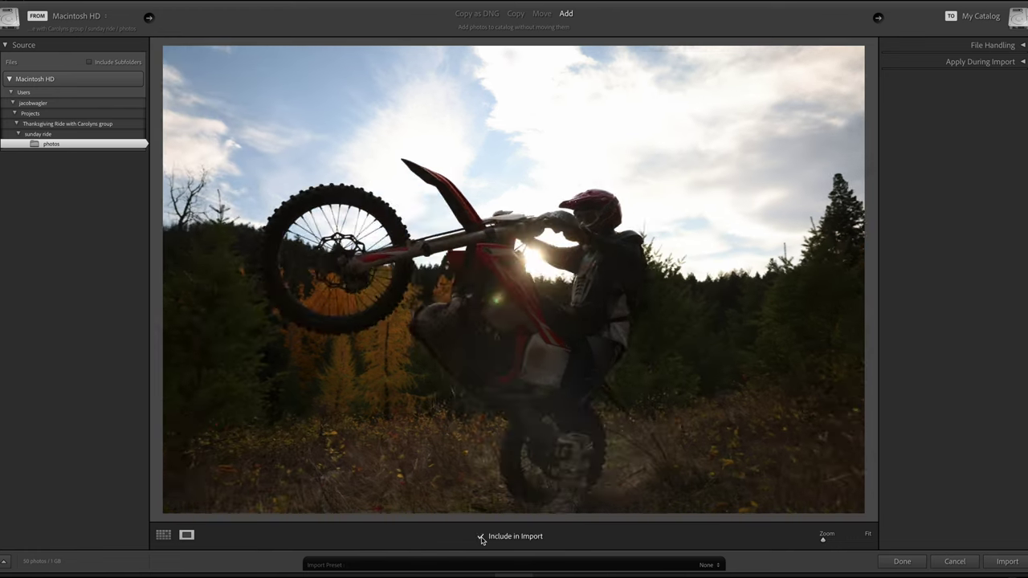
{"action": "key", "text": "Right"}
{"action": "key", "text": "Right"}
{"action": "key", "text": "Right"}
{"action": "key", "text": "Right"}
{"action": "key", "text": "Right"}
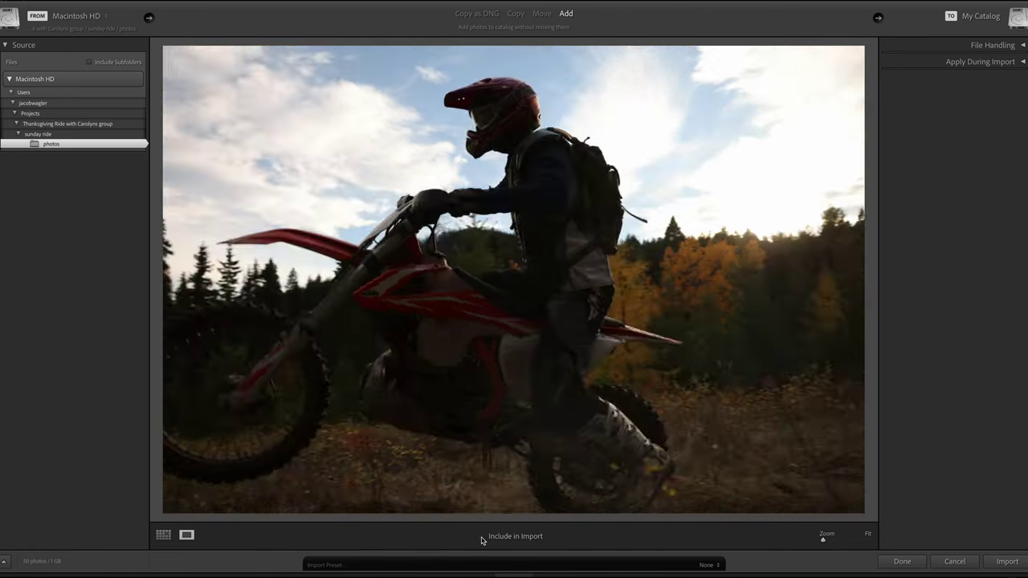
{"action": "key", "text": "Right"}
{"action": "key", "text": "Right"}
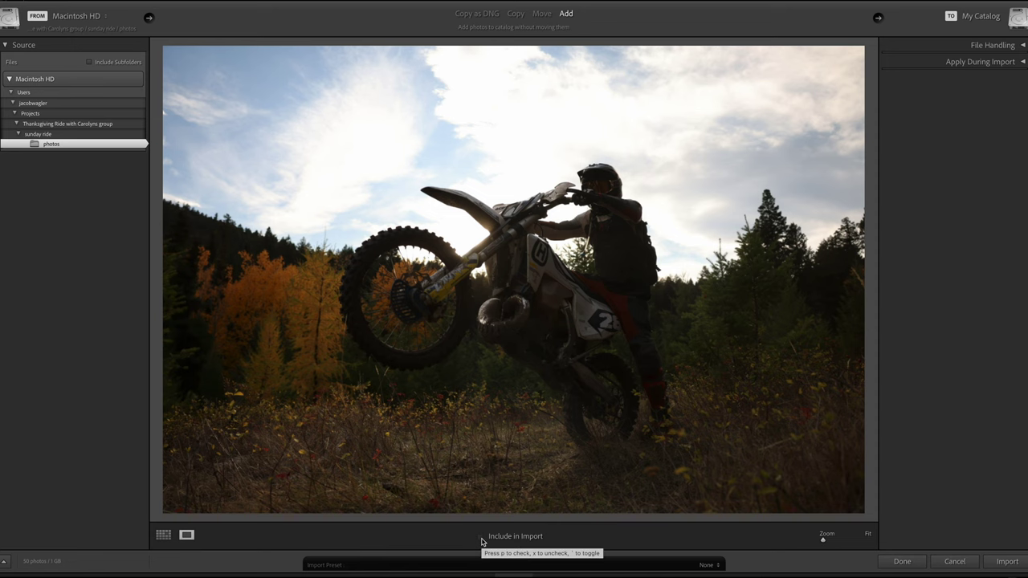
{"action": "key", "text": "Right"}
{"action": "key", "text": "Right"}
{"action": "key", "text": "Right"}
{"action": "key", "text": "Right"}
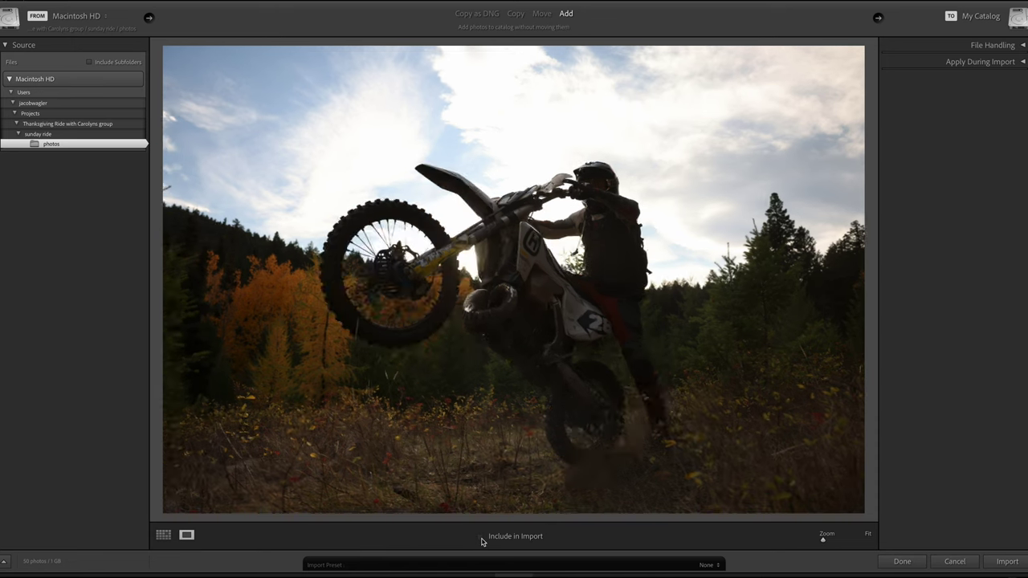
{"action": "key", "text": "Right"}
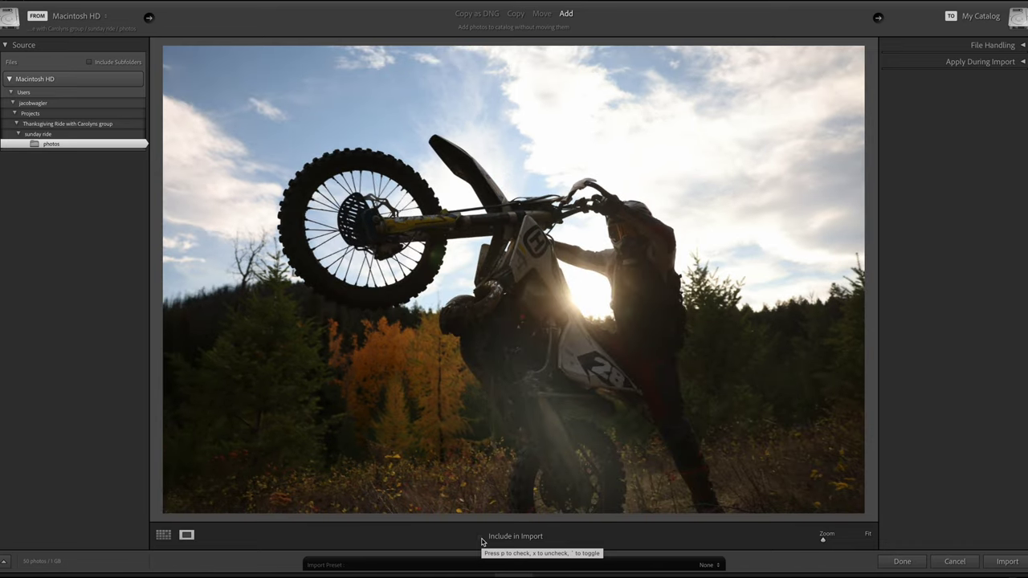
{"action": "left_click", "coordinate": [482, 542]}
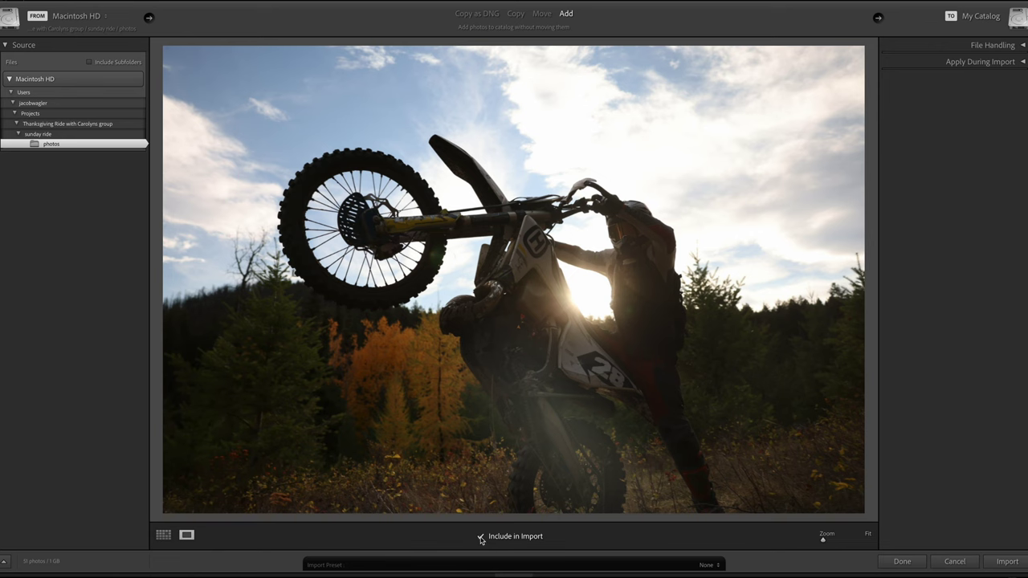
{"action": "key", "text": "Right"}
{"action": "key", "text": "Right"}
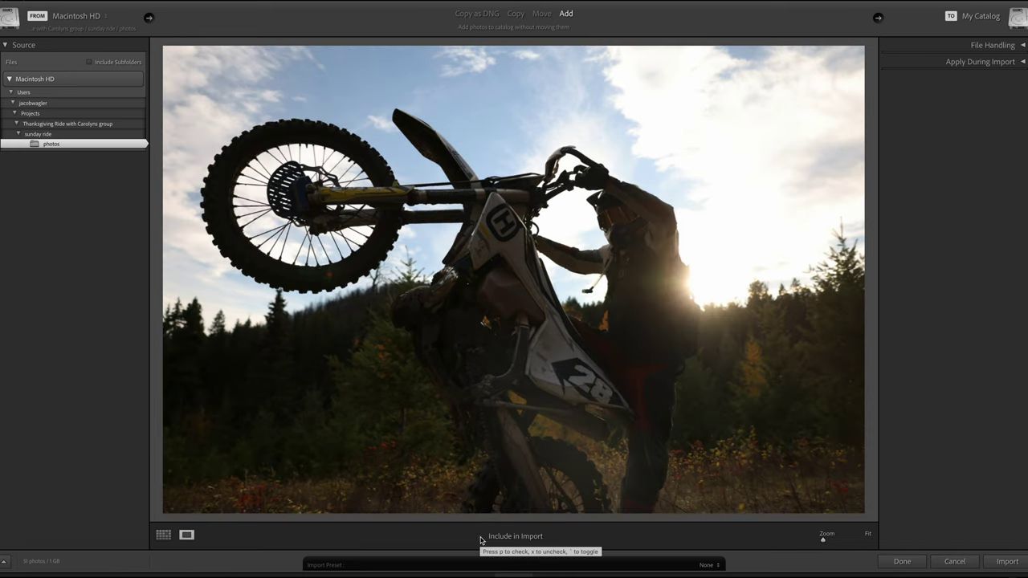
{"action": "left_click", "coordinate": [481, 537]}
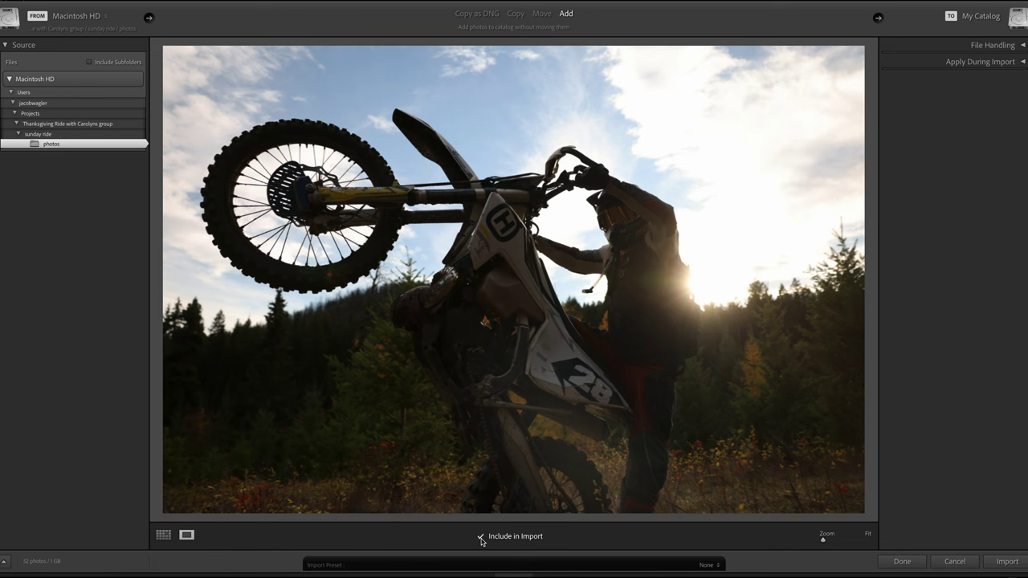
{"action": "key", "text": "Right"}
{"action": "key", "text": "Right"}
{"action": "key", "text": "Right"}
{"action": "key", "text": "Right"}
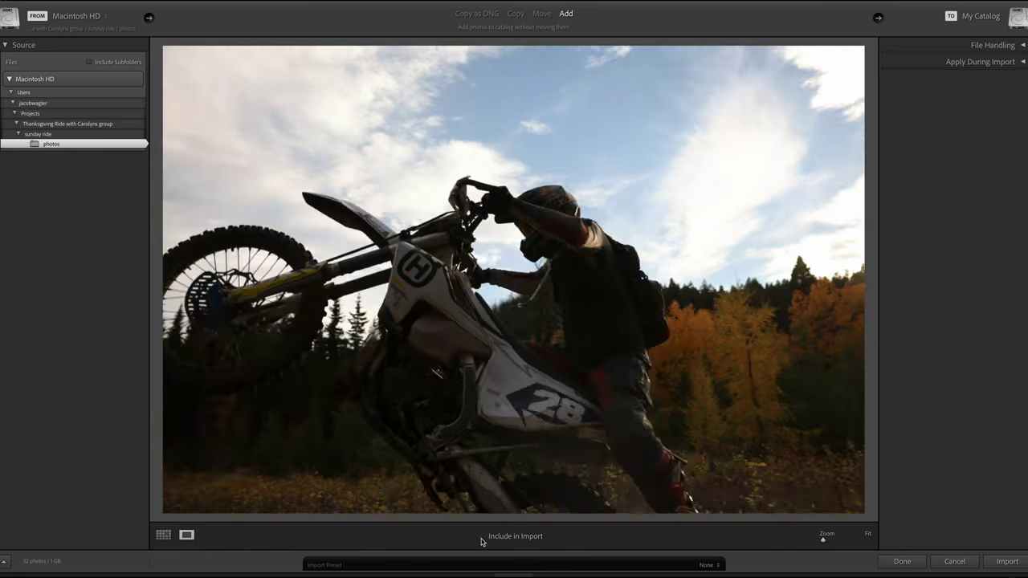
{"action": "key", "text": "Right"}
{"action": "key", "text": "Right"}
{"action": "key", "text": "Right"}
{"action": "key", "text": "Right"}
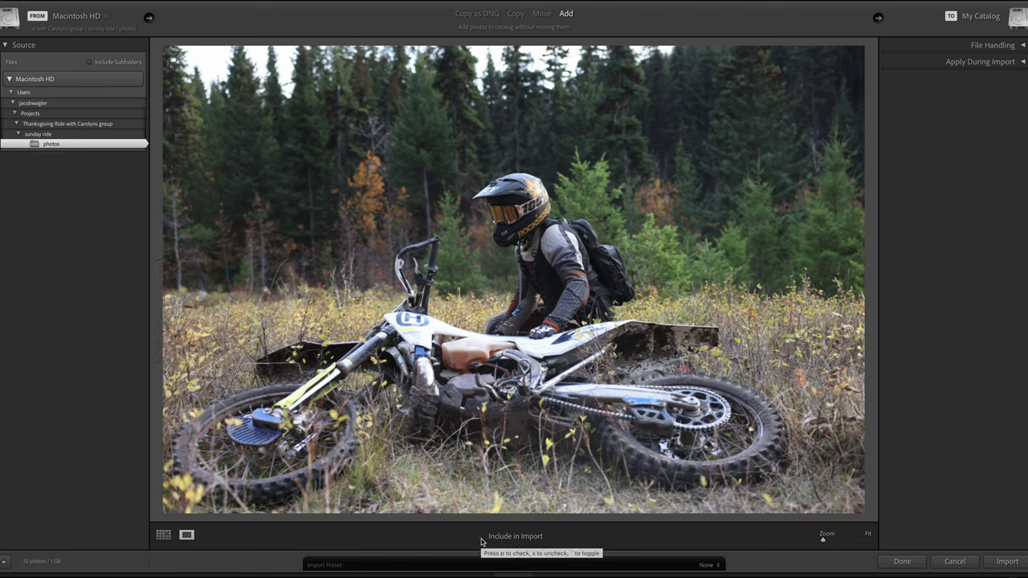
Step: Include the first sunlit jump shot in the import
{"action": "key", "text": "Right"}
{"action": "key", "text": "Right"}
{"action": "key", "text": "Right"}
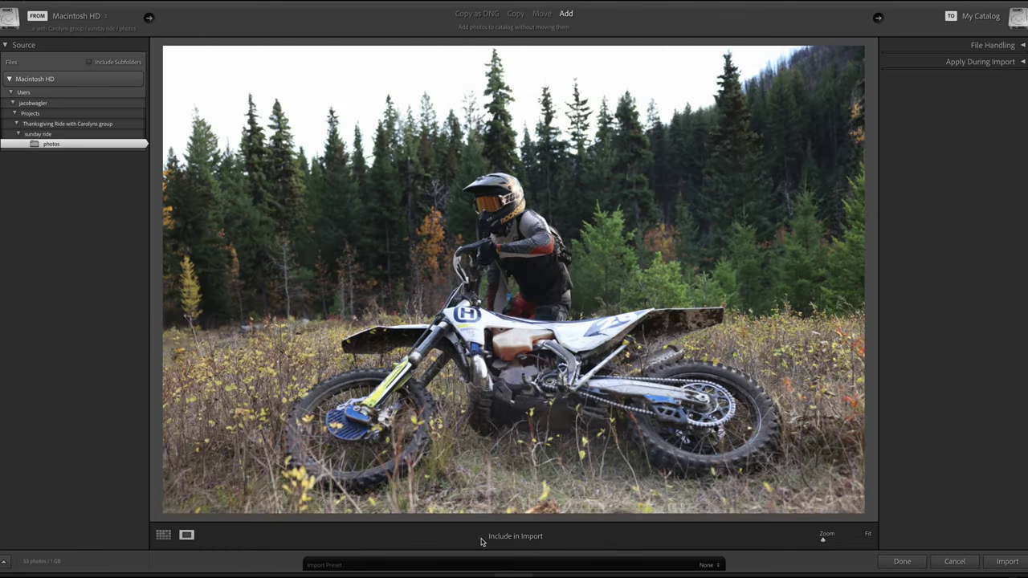
{"action": "key", "text": "Right"}
{"action": "key", "text": "Right"}
{"action": "key", "text": "Right"}
{"action": "key", "text": "Right"}
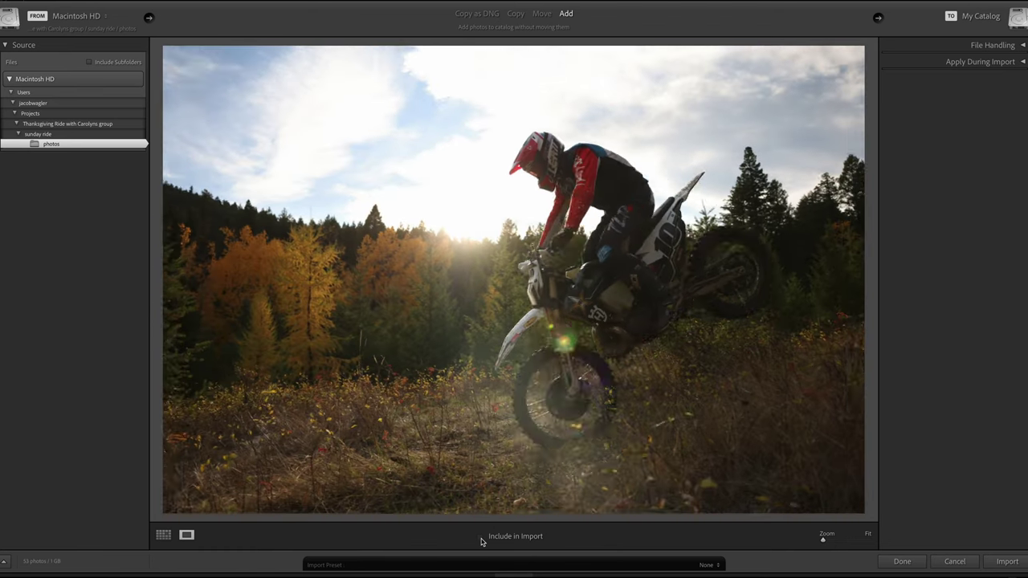
{"action": "key", "text": "Right"}
{"action": "key", "text": "Right"}
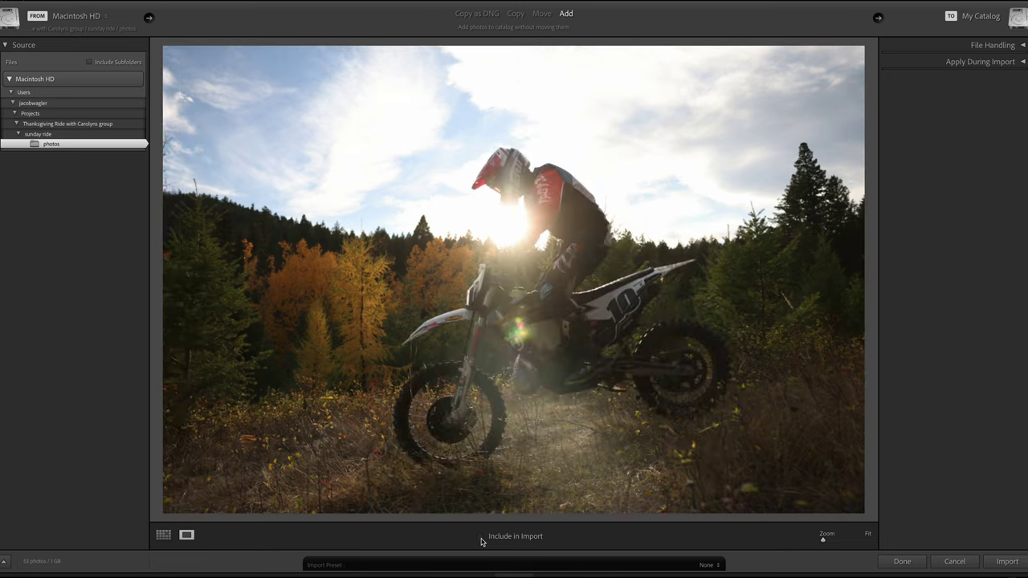
{"action": "key", "text": "Right"}
{"action": "key", "text": "Right"}
{"action": "key", "text": "Right"}
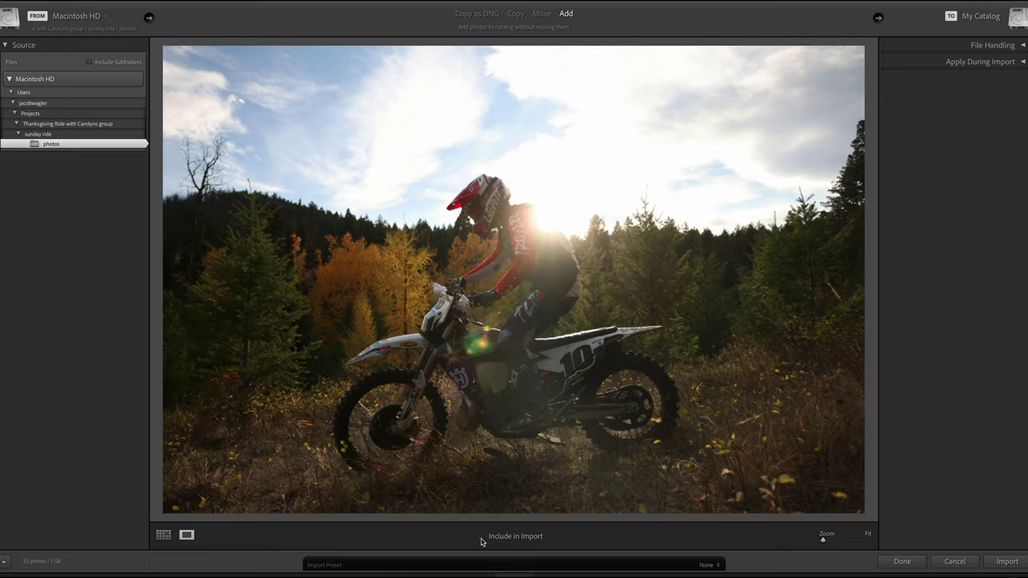
{"action": "key", "text": "Right"}
{"action": "key", "text": "Right"}
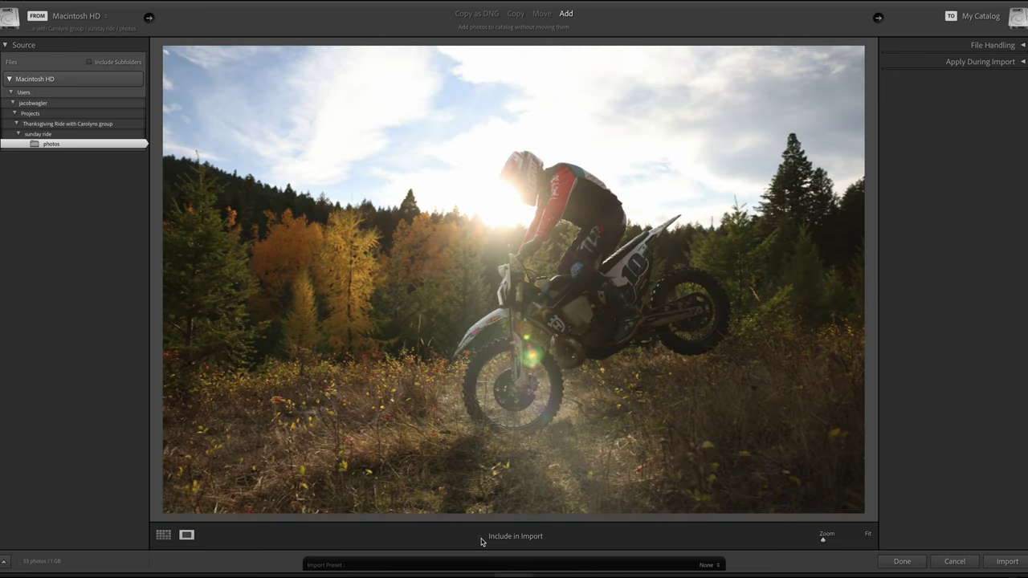
{"action": "key", "text": "Right"}
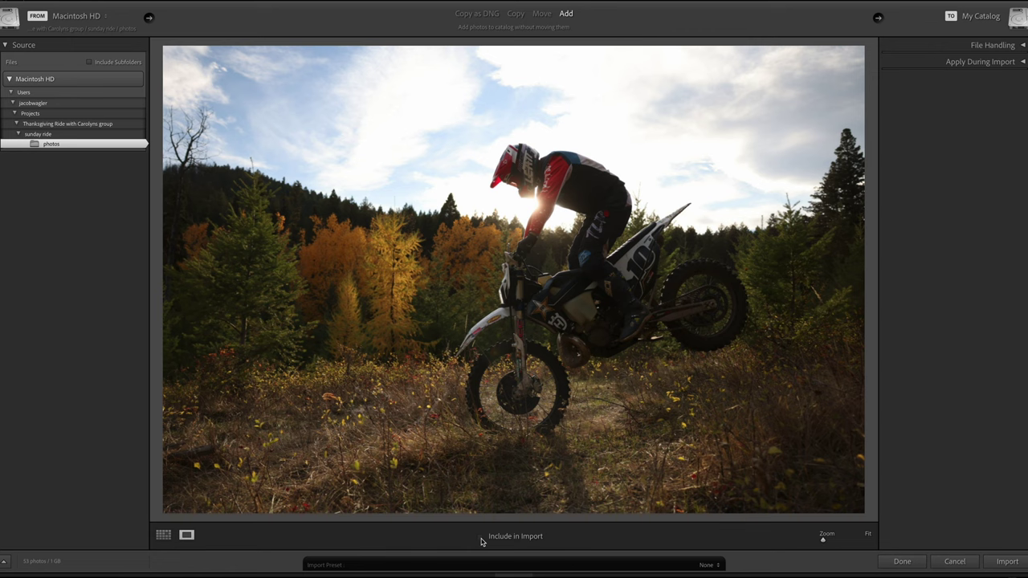
{"action": "left_click", "coordinate": [482, 539]}
Step: Zoom in to check jump-shot sharpness, return to Fit, and keep only sharp frames
{"action": "left_click", "coordinate": [566, 210]}
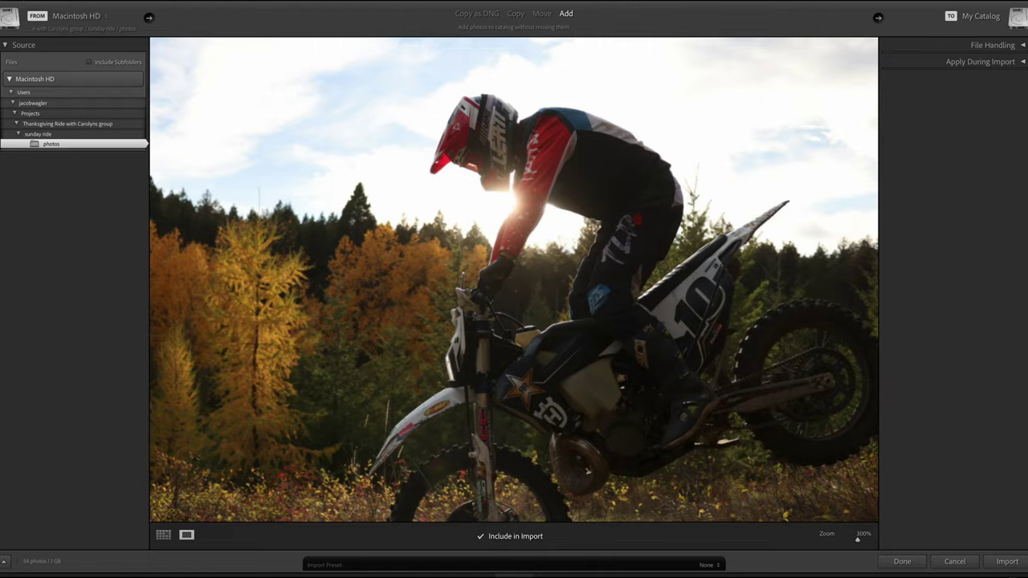
{"action": "left_click", "coordinate": [513, 217]}
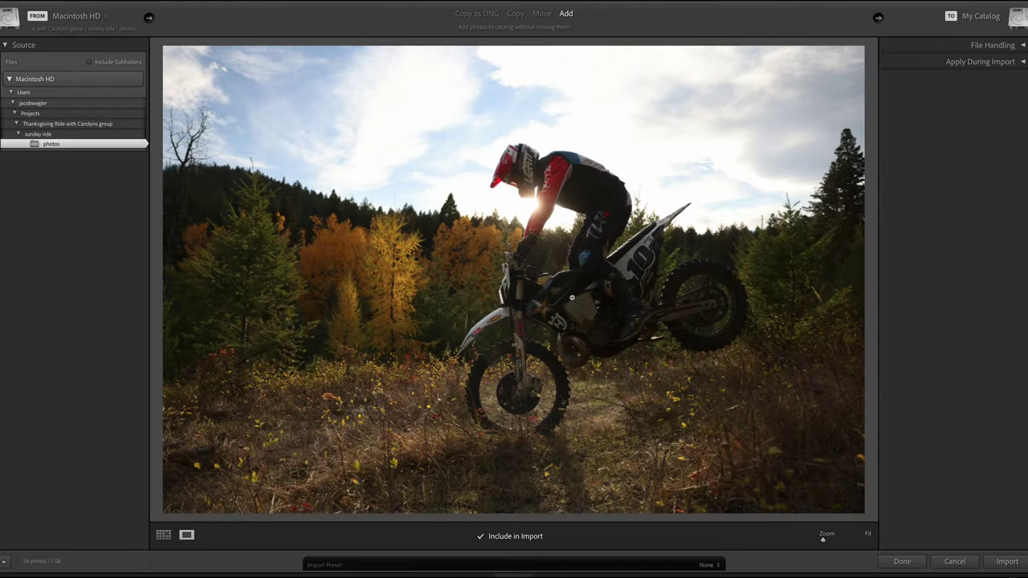
{"action": "left_click", "coordinate": [481, 537]}
{"action": "key", "text": "Right"}
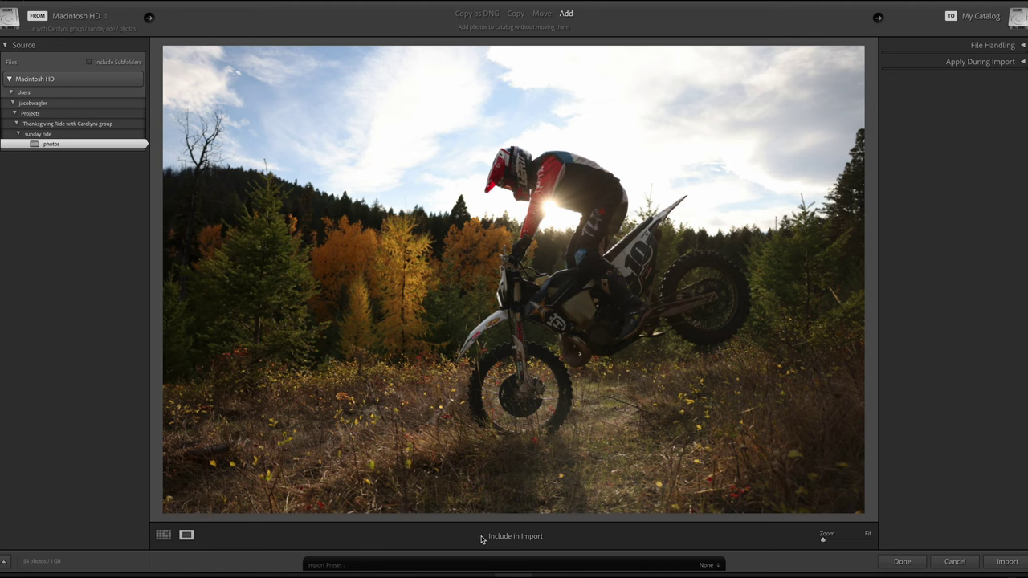
{"action": "left_click", "coordinate": [480, 536]}
{"action": "key", "text": "Right"}
{"action": "key", "text": "Right"}
{"action": "left_click", "coordinate": [481, 536]}
{"action": "key", "text": "Right"}
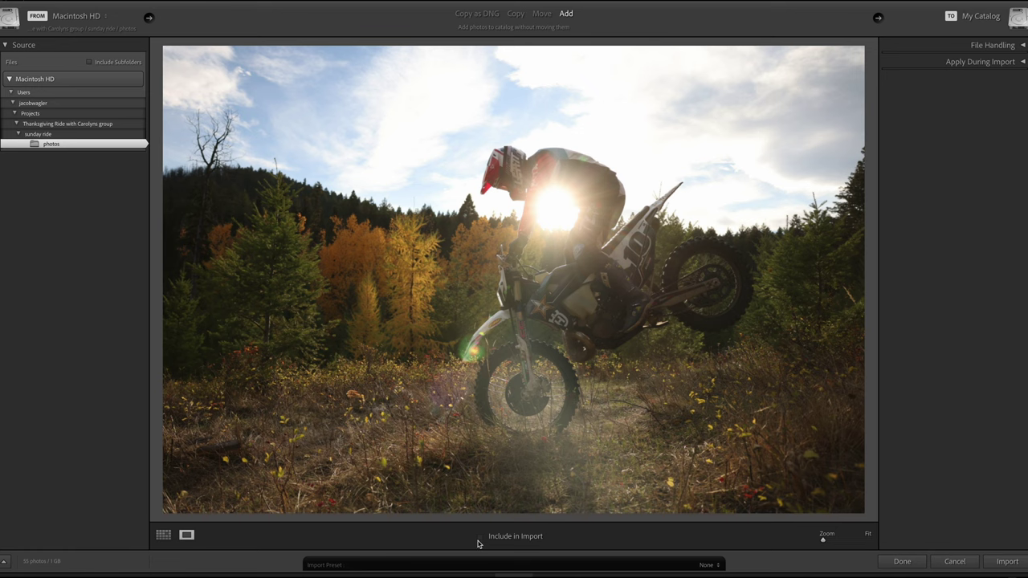
Step: Include a wheelie shot from the burst, then take it back out
{"action": "key", "text": "Right"}
{"action": "key", "text": "Right"}
{"action": "key", "text": "Right"}
{"action": "key", "text": "Right"}
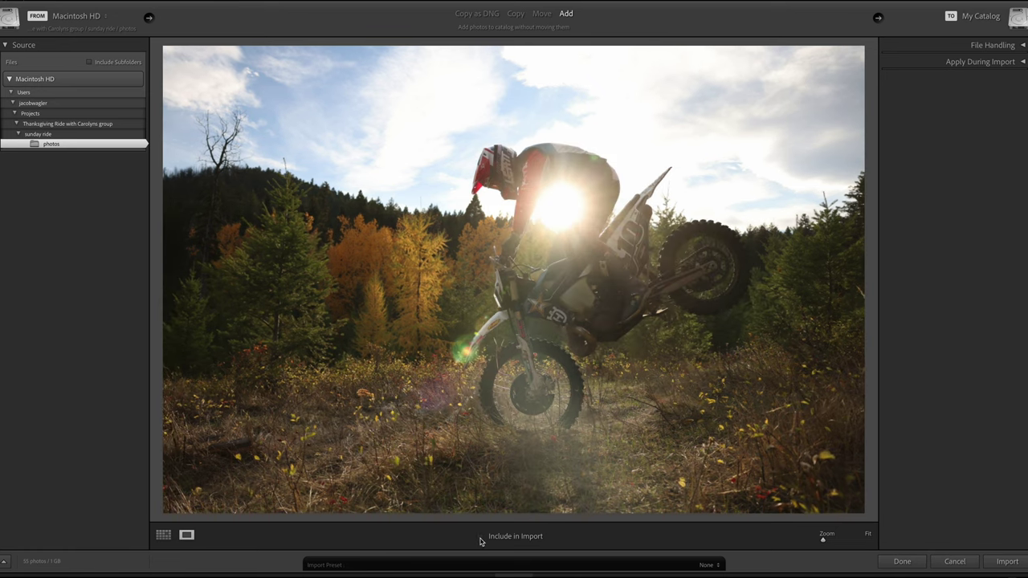
{"action": "key", "text": "Right"}
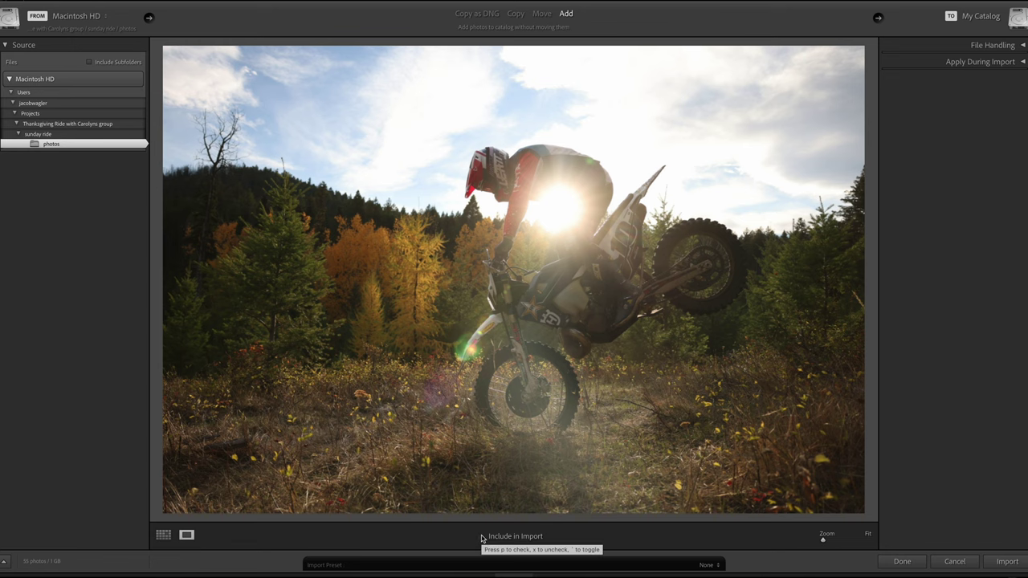
{"action": "key", "text": "Right"}
{"action": "key", "text": "Right"}
{"action": "key", "text": "Right"}
{"action": "key", "text": "Right"}
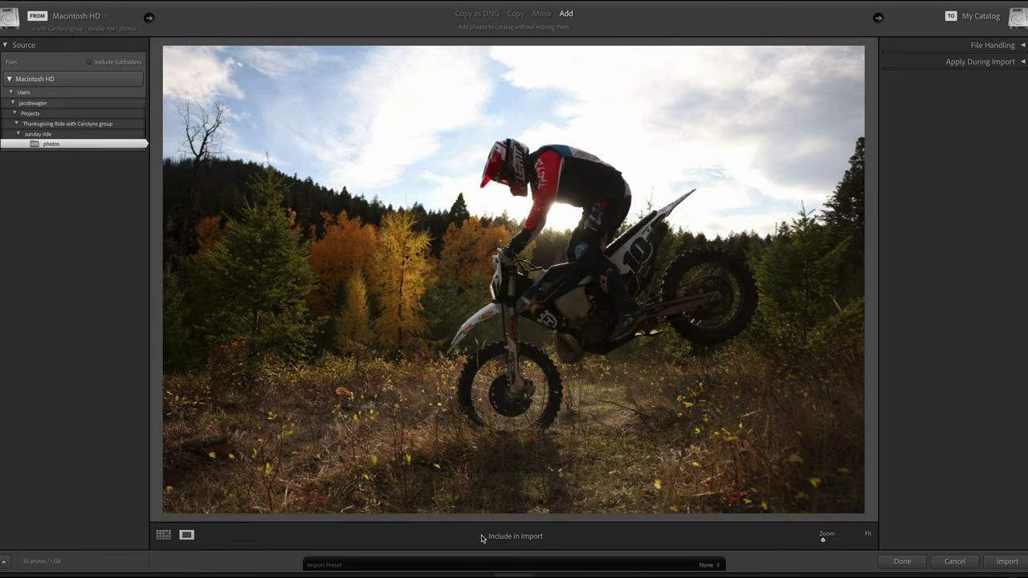
{"action": "left_click", "coordinate": [482, 537]}
{"action": "left_click", "coordinate": [480, 537]}
Step: Include the silhouetted wheelie shot, leaving the following burst frames out
{"action": "key", "text": "Right"}
{"action": "key", "text": "Right"}
{"action": "key", "text": "Right"}
{"action": "key", "text": "Right"}
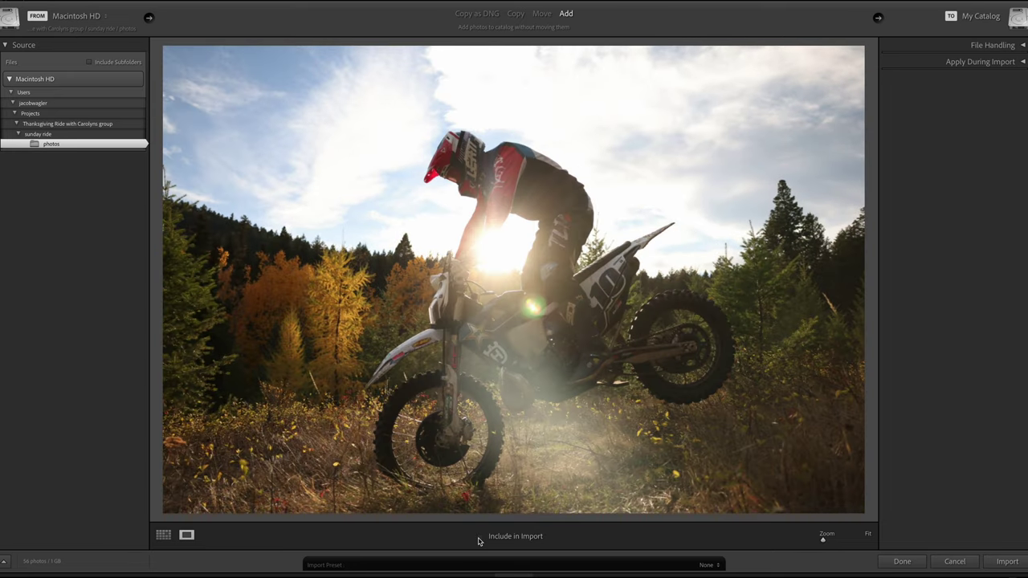
{"action": "key", "text": "Right"}
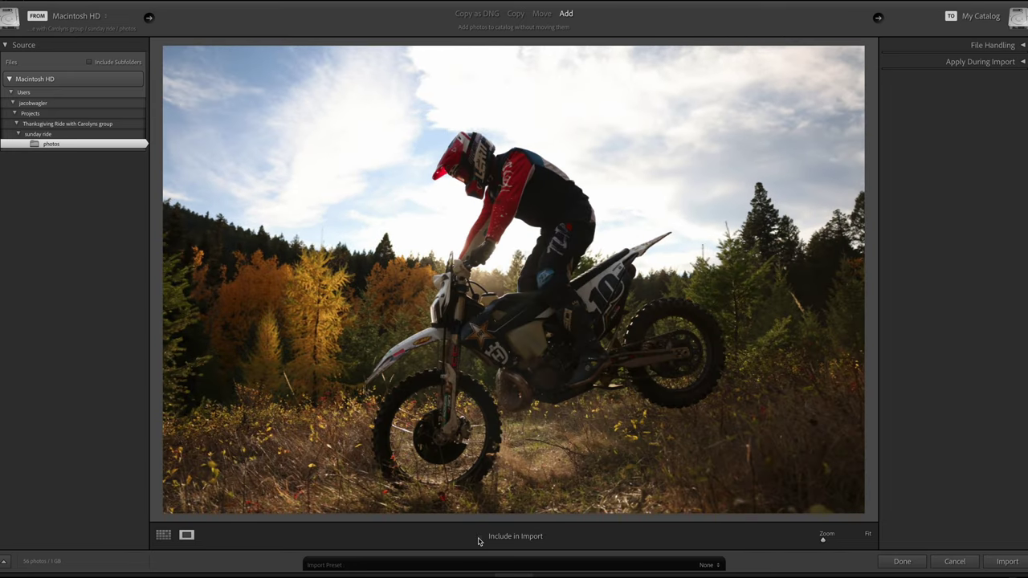
{"action": "left_click", "coordinate": [479, 538]}
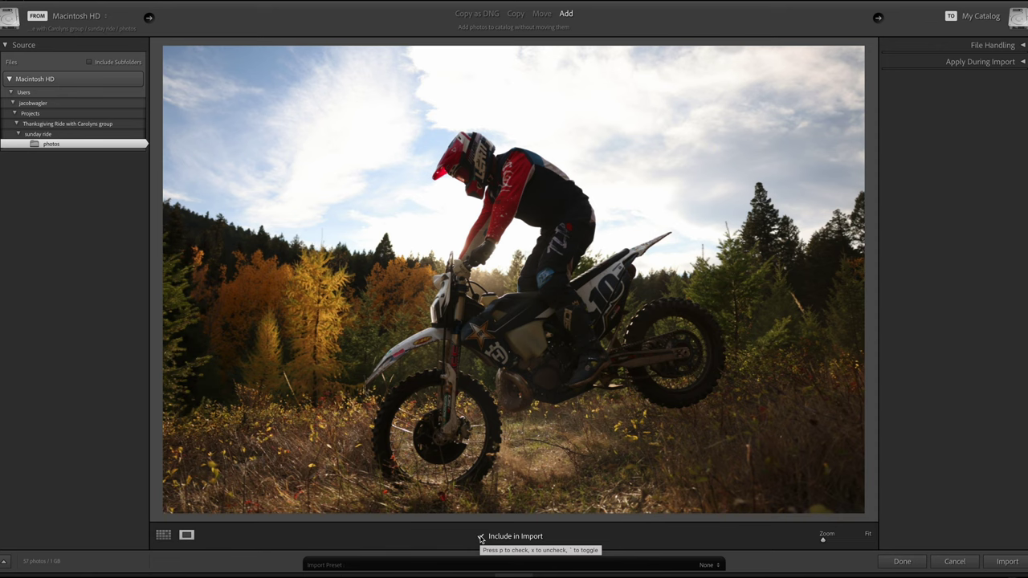
{"action": "key", "text": "Right"}
{"action": "key", "text": "Right"}
{"action": "key", "text": "Right"}
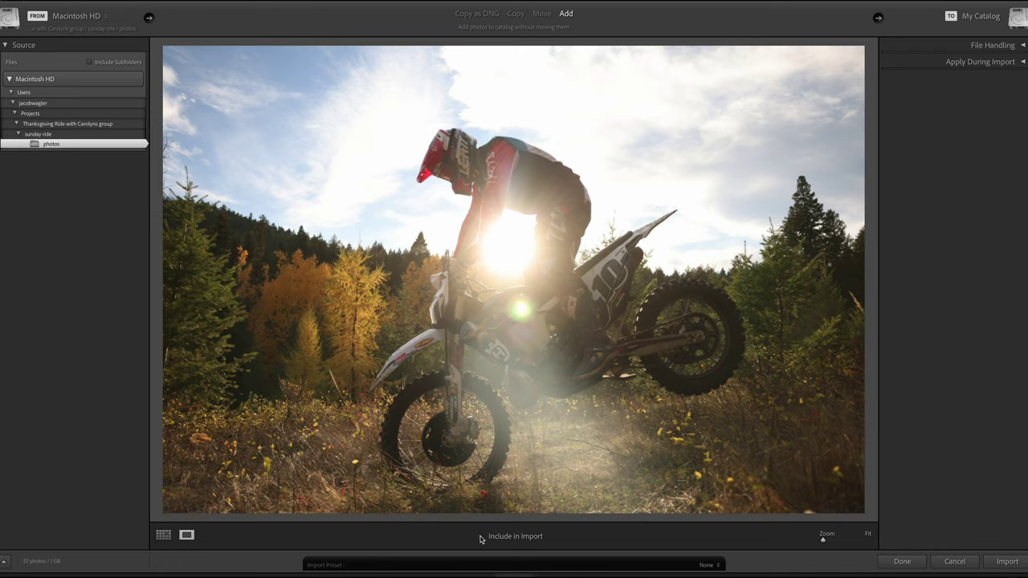
{"action": "key", "text": "Right"}
{"action": "key", "text": "Right"}
{"action": "key", "text": "Right"}
{"action": "key", "text": "Right"}
{"action": "key", "text": "Right"}
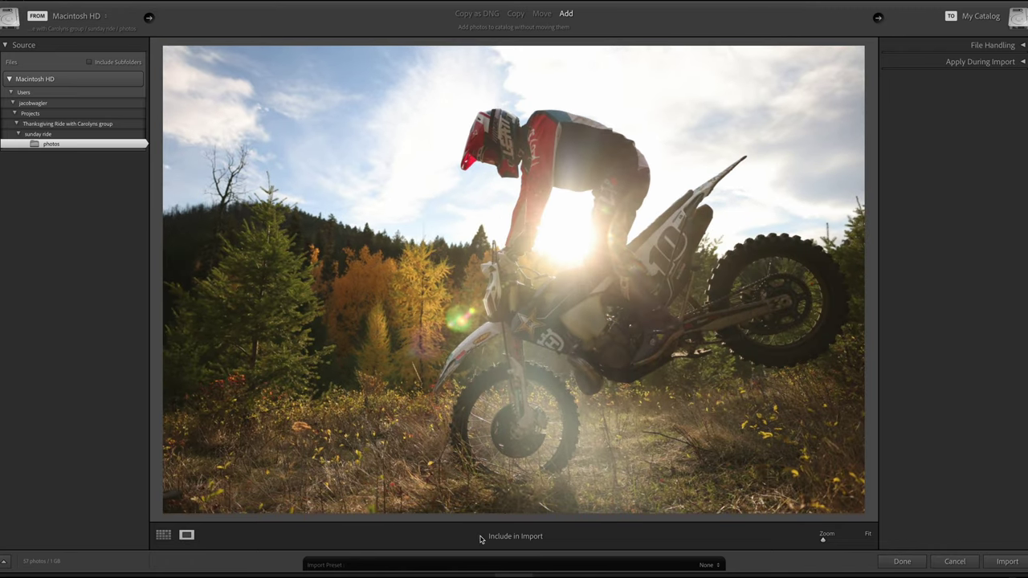
{"action": "key", "text": "Right"}
{"action": "key", "text": "Right"}
{"action": "key", "text": "Right"}
{"action": "key", "text": "Right"}
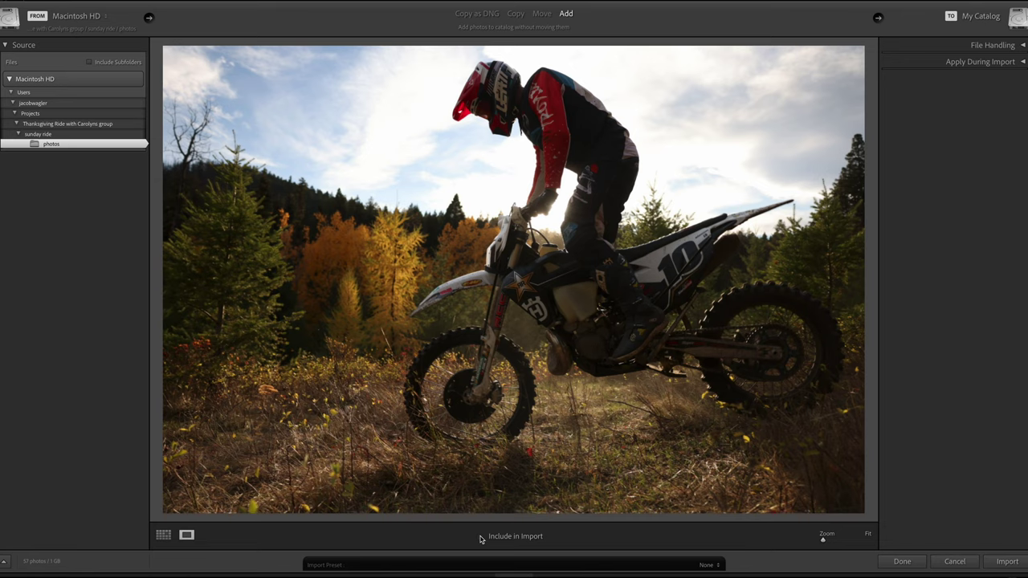
{"action": "key", "text": "Right"}
{"action": "key", "text": "Right"}
{"action": "key", "text": "Right"}
{"action": "key", "text": "Right"}
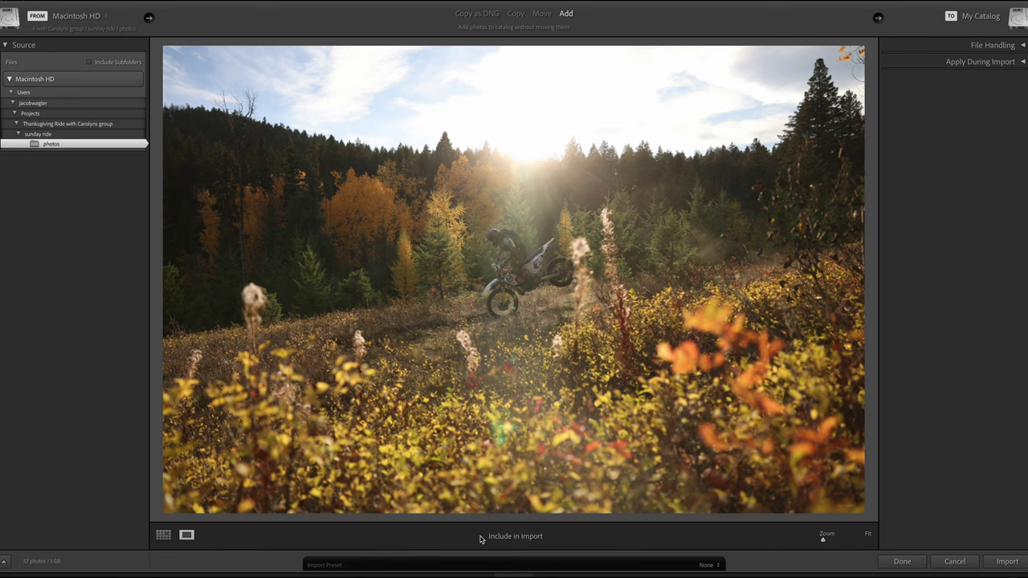
Step: Include the current wheelie photo, leaving the next eight burst frames out
{"action": "left_click", "coordinate": [480, 537]}
{"action": "key", "text": "Right"}
{"action": "key", "text": "Right"}
{"action": "key", "text": "Right"}
{"action": "key", "text": "Right"}
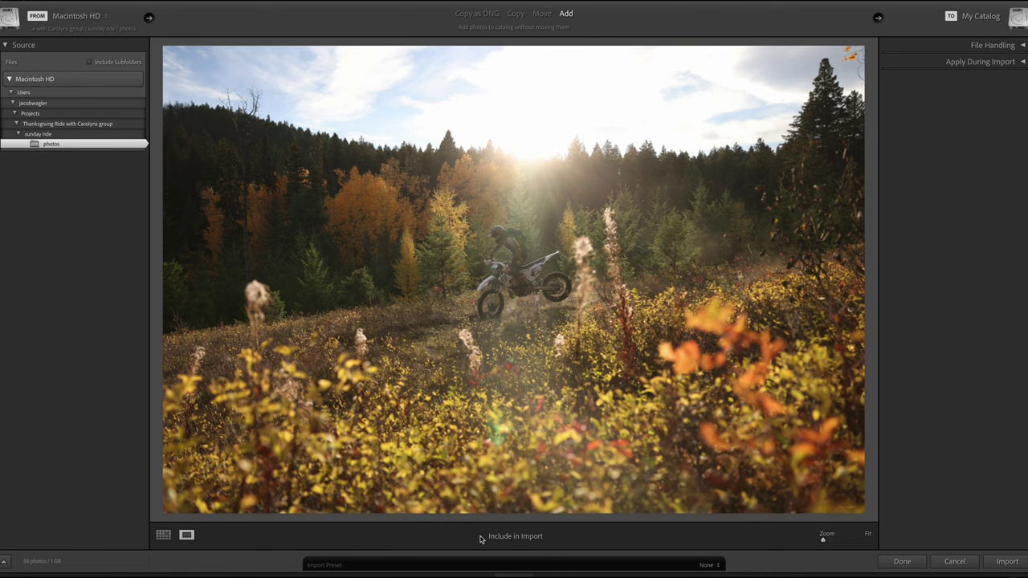
{"action": "key", "text": "Right"}
{"action": "key", "text": "Right"}
{"action": "key", "text": "Right"}
{"action": "key", "text": "Right"}
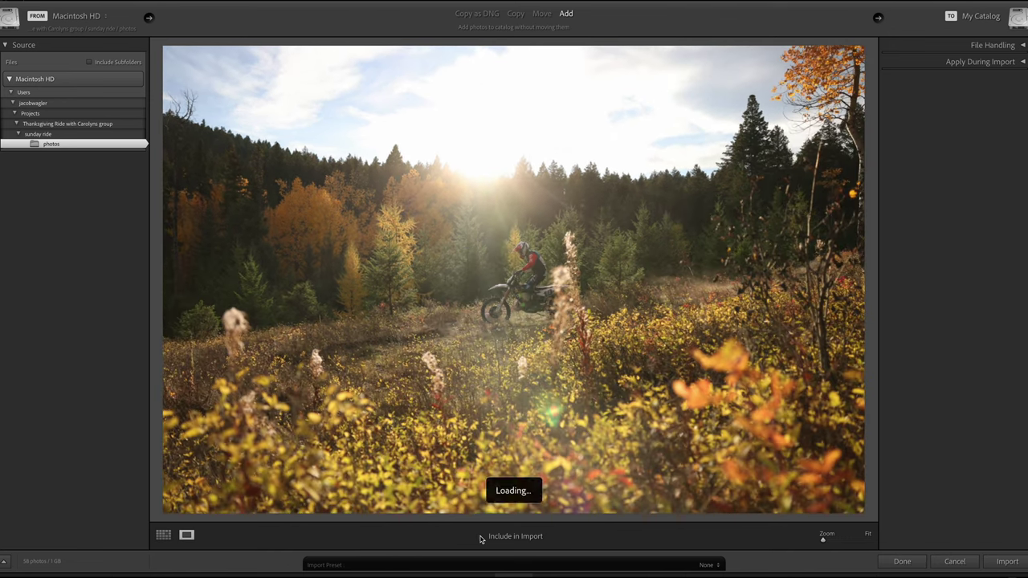
{"action": "key", "text": "Right"}
{"action": "key", "text": "Right"}
{"action": "key", "text": "Right"}
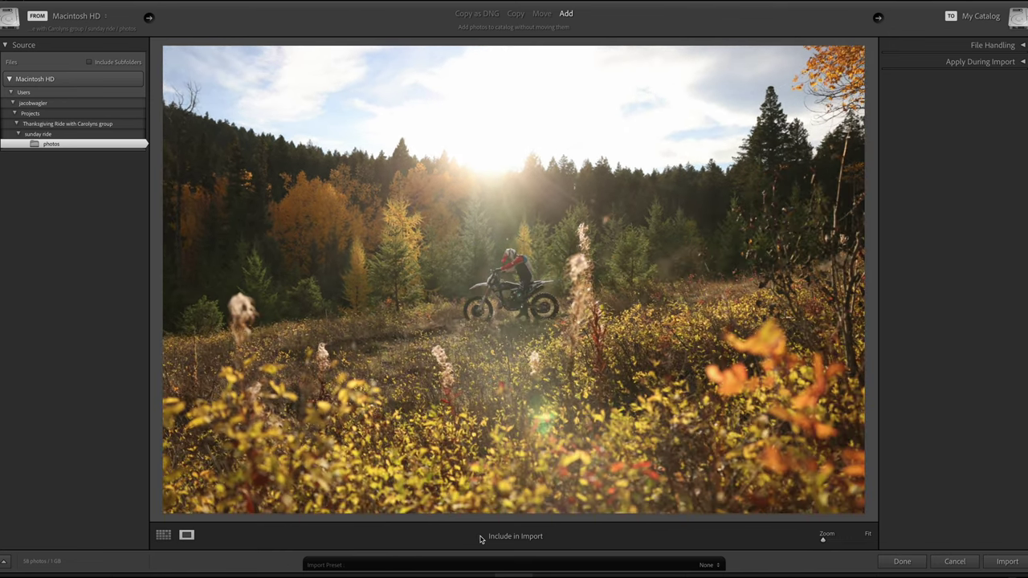
{"action": "key", "text": "Right"}
{"action": "key", "text": "Right"}
{"action": "key", "text": "Right"}
{"action": "key", "text": "Right"}
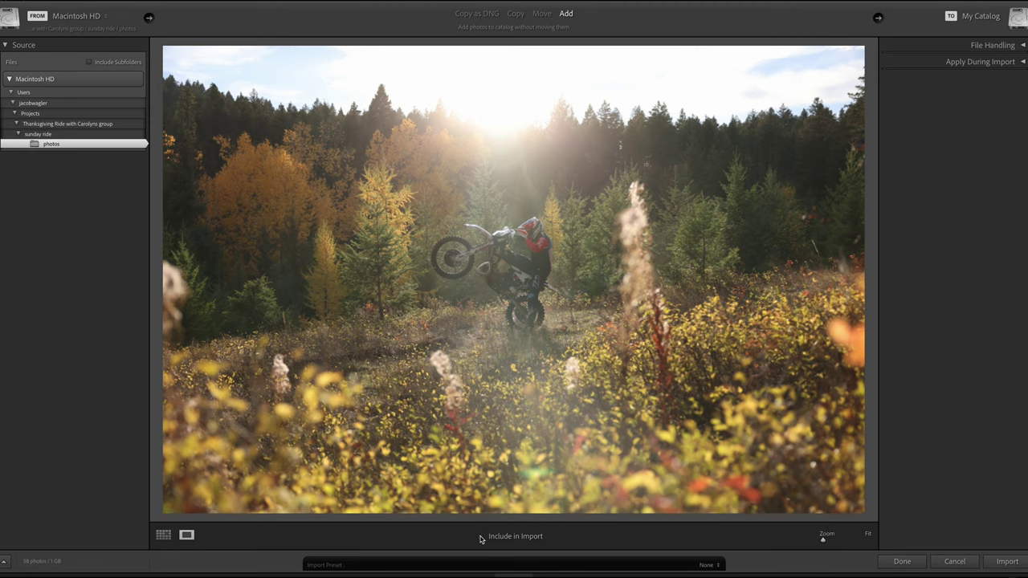
{"action": "key", "text": "Right"}
{"action": "key", "text": "Right"}
{"action": "key", "text": "Right"}
{"action": "key", "text": "Right"}
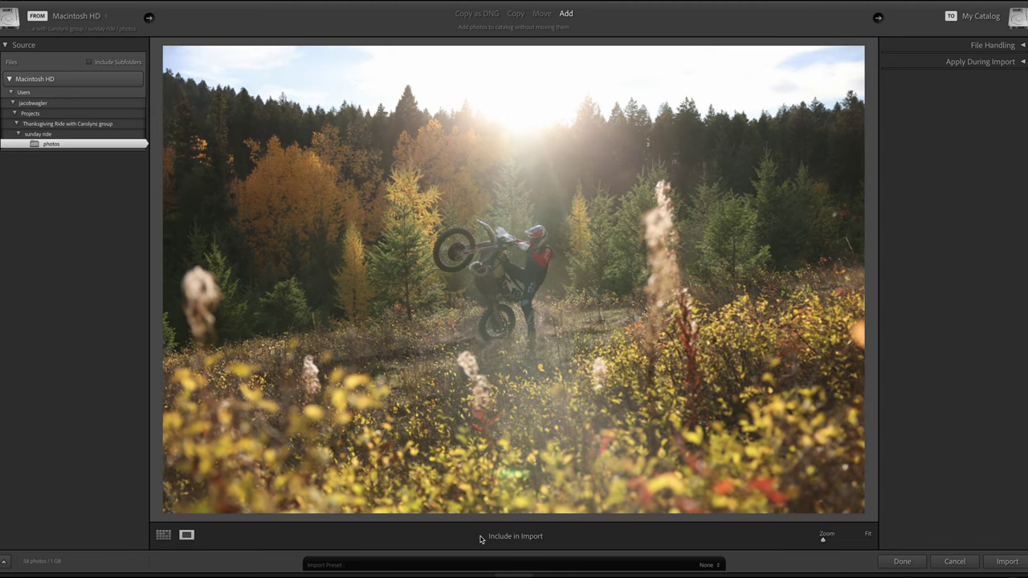
{"action": "key", "text": "Right"}
{"action": "key", "text": "Right"}
{"action": "key", "text": "Right"}
{"action": "key", "text": "Right"}
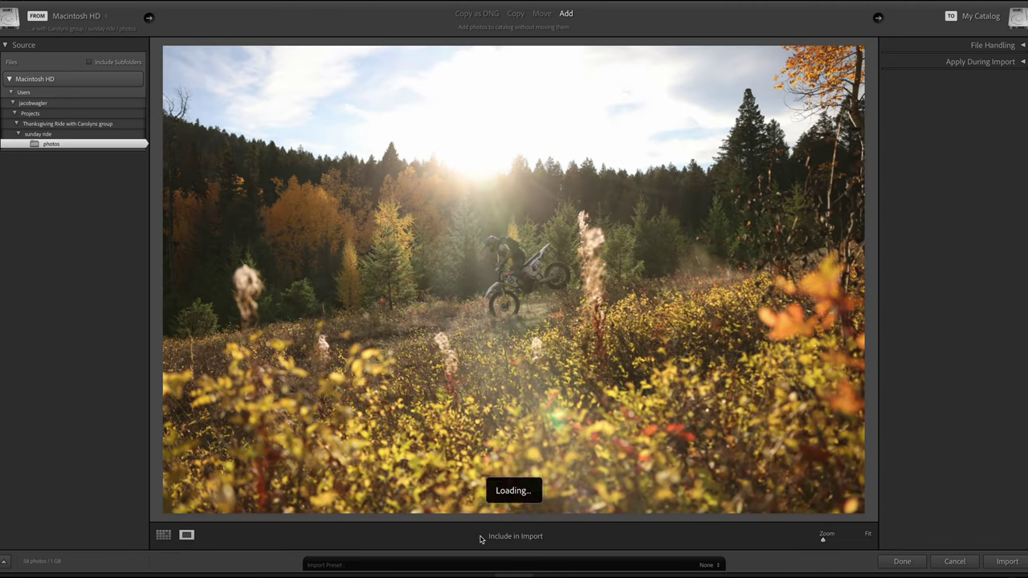
{"action": "key", "text": "Right"}
{"action": "key", "text": "Right"}
{"action": "key", "text": "Right"}
{"action": "key", "text": "Right"}
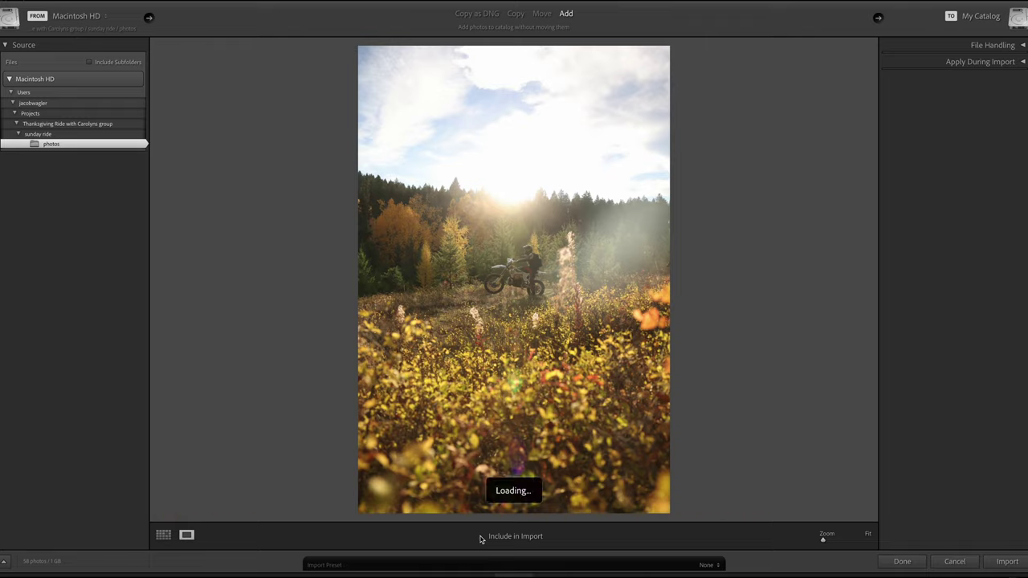
{"action": "key", "text": "Right"}
{"action": "key", "text": "Right"}
{"action": "key", "text": "Right"}
{"action": "key", "text": "Right"}
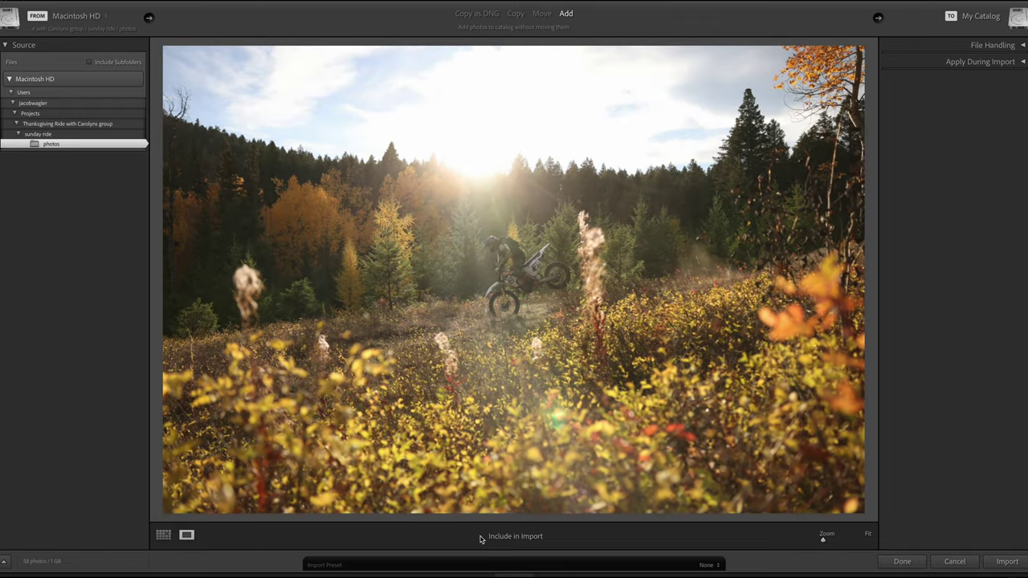
Step: Include the meadow shot of the rider and one more burst photo
{"action": "left_click", "coordinate": [480, 537]}
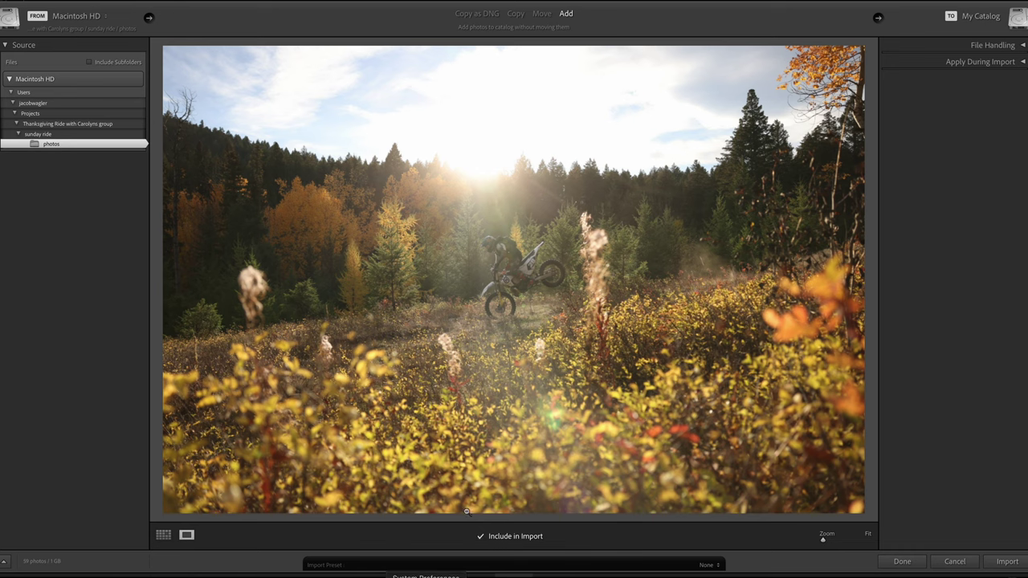
{"action": "key", "text": "Right"}
{"action": "key", "text": "Right"}
{"action": "key", "text": "Right"}
{"action": "key", "text": "Right"}
{"action": "key", "text": "Right"}
{"action": "key", "text": "Right"}
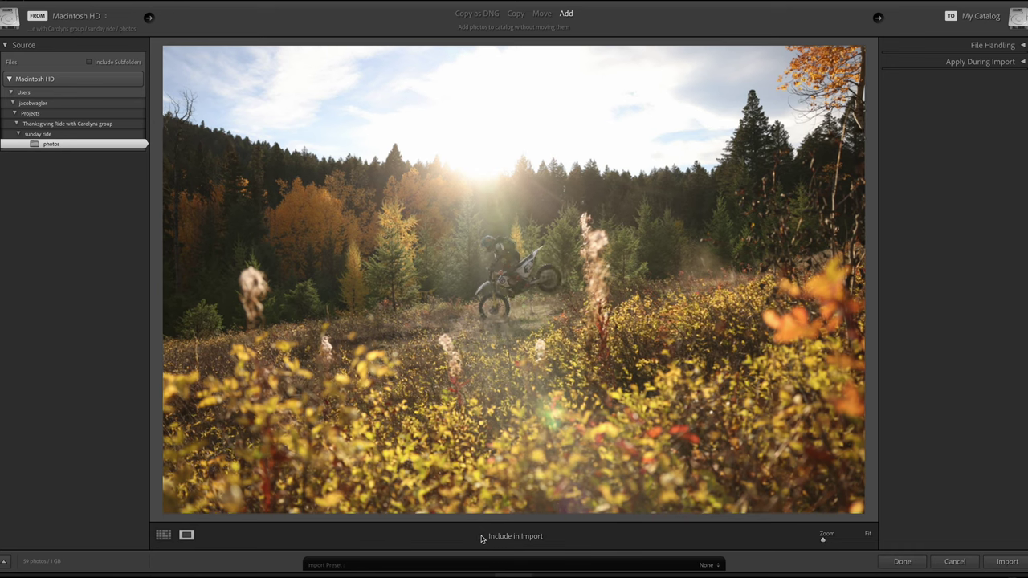
{"action": "key", "text": "Right"}
{"action": "key", "text": "Right"}
{"action": "key", "text": "Right"}
{"action": "key", "text": "Right"}
{"action": "key", "text": "Right"}
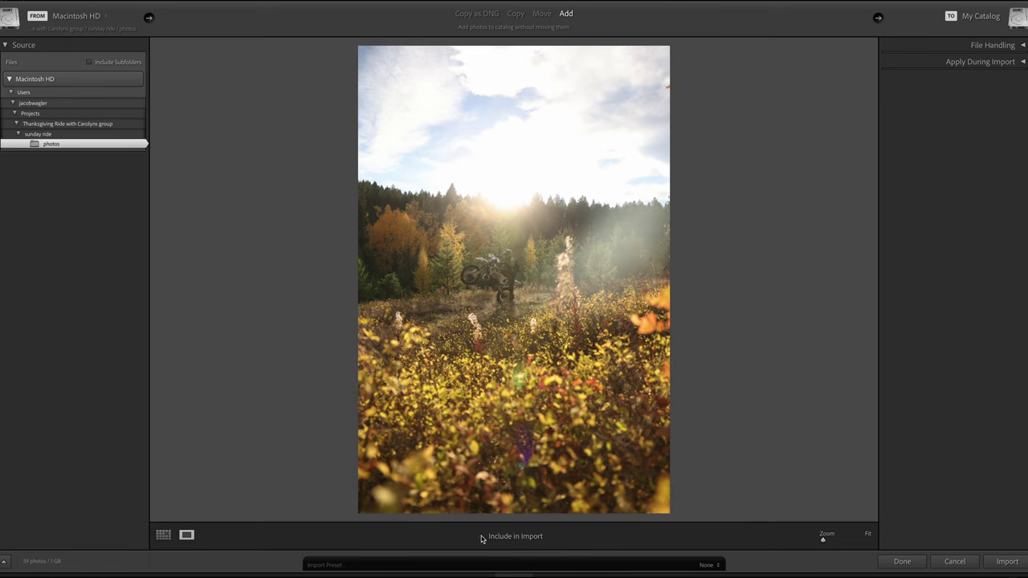
{"action": "left_click", "coordinate": [481, 539]}
{"action": "key", "text": "Right"}
{"action": "key", "text": "Right"}
{"action": "key", "text": "Right"}
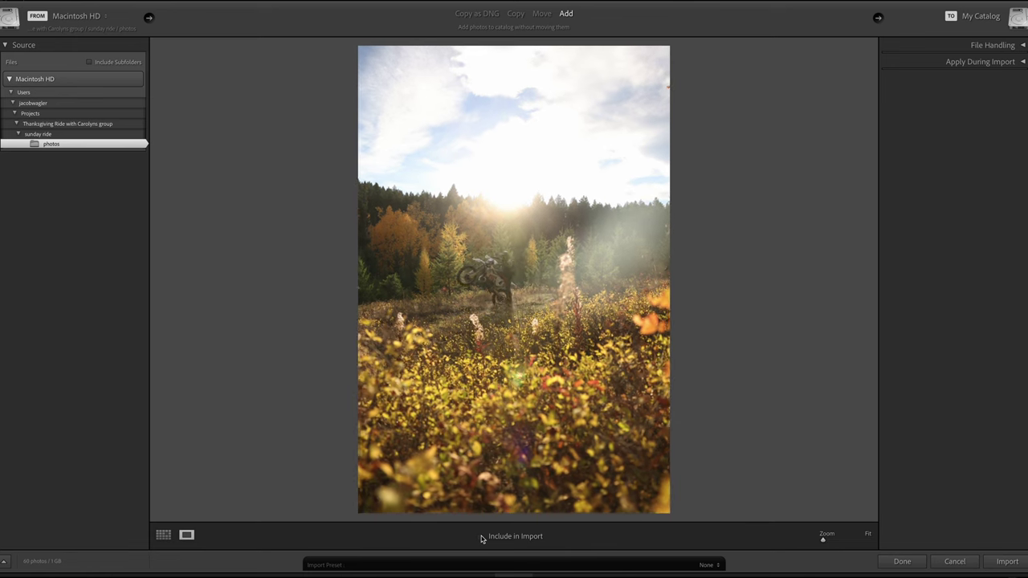
{"action": "key", "text": "Right"}
{"action": "key", "text": "Right"}
{"action": "key", "text": "Right"}
{"action": "key", "text": "Right"}
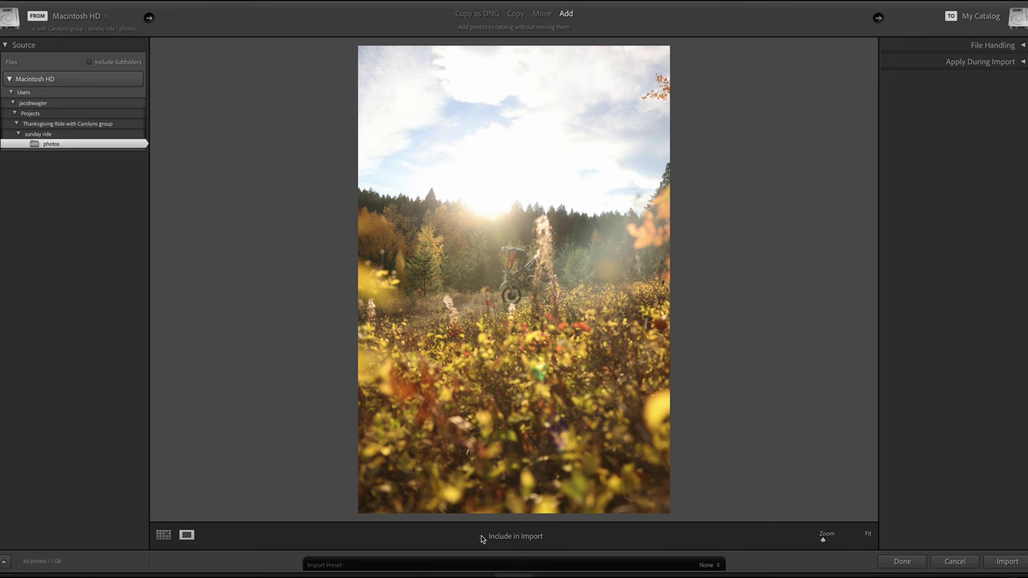
{"action": "key", "text": "Right"}
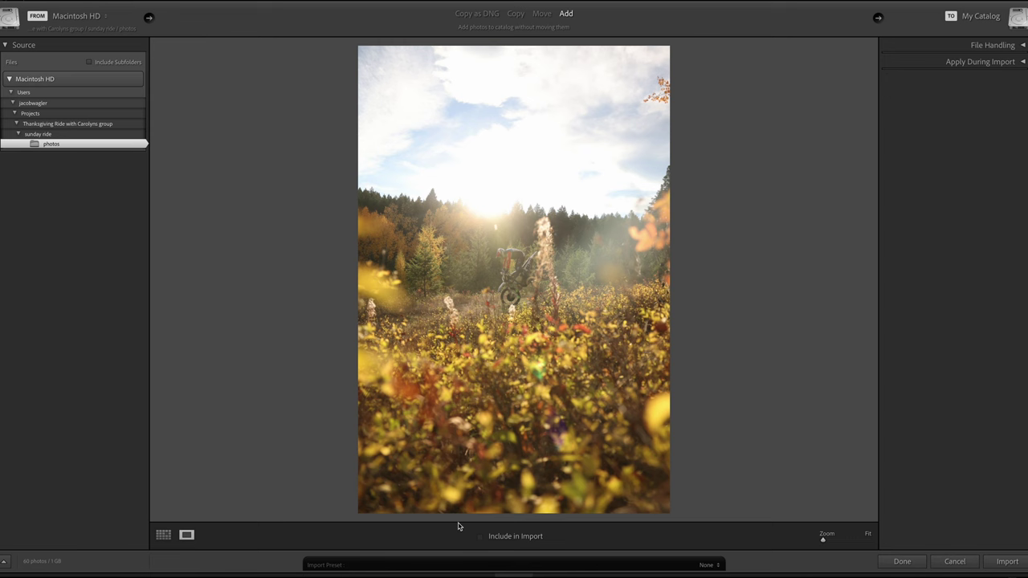
Step: Include the portrait meadow shot and a later backlit frame of the rider
{"action": "left_click", "coordinate": [481, 538]}
{"action": "key", "text": "Right"}
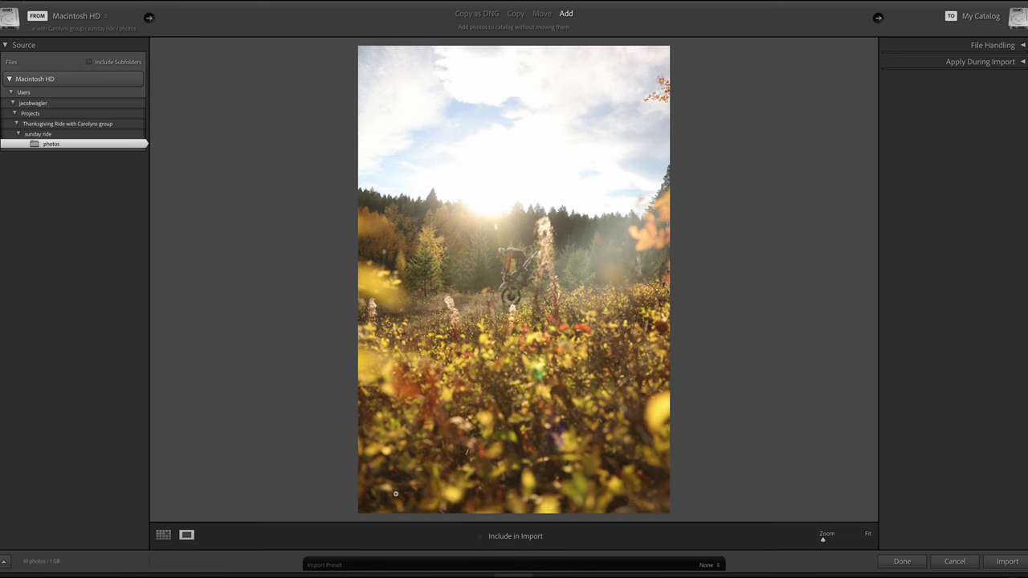
{"action": "key", "text": "Right"}
{"action": "key", "text": "Right"}
{"action": "key", "text": "Right"}
{"action": "key", "text": "Right"}
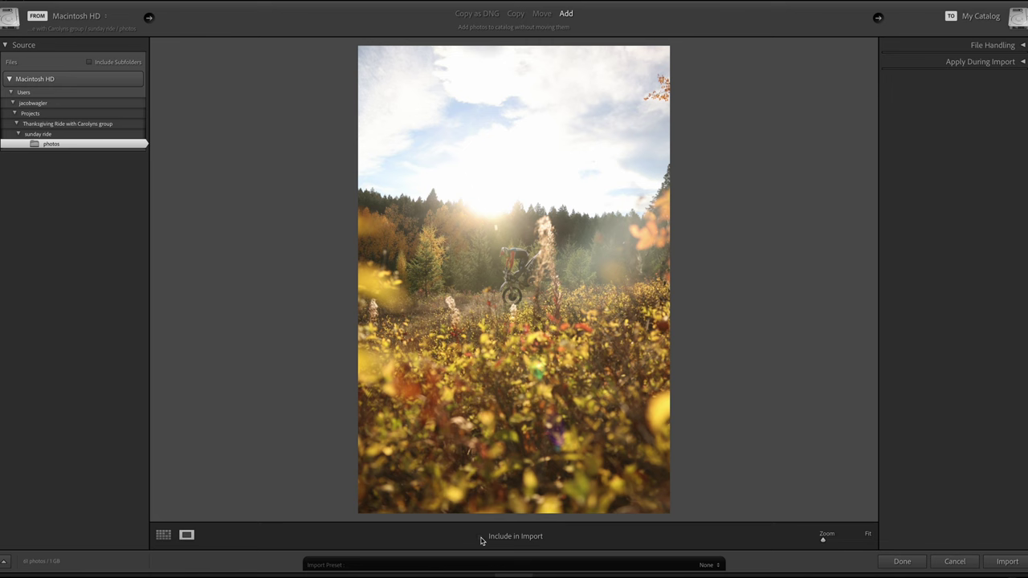
{"action": "key", "text": "Right"}
{"action": "key", "text": "Right"}
{"action": "key", "text": "Right"}
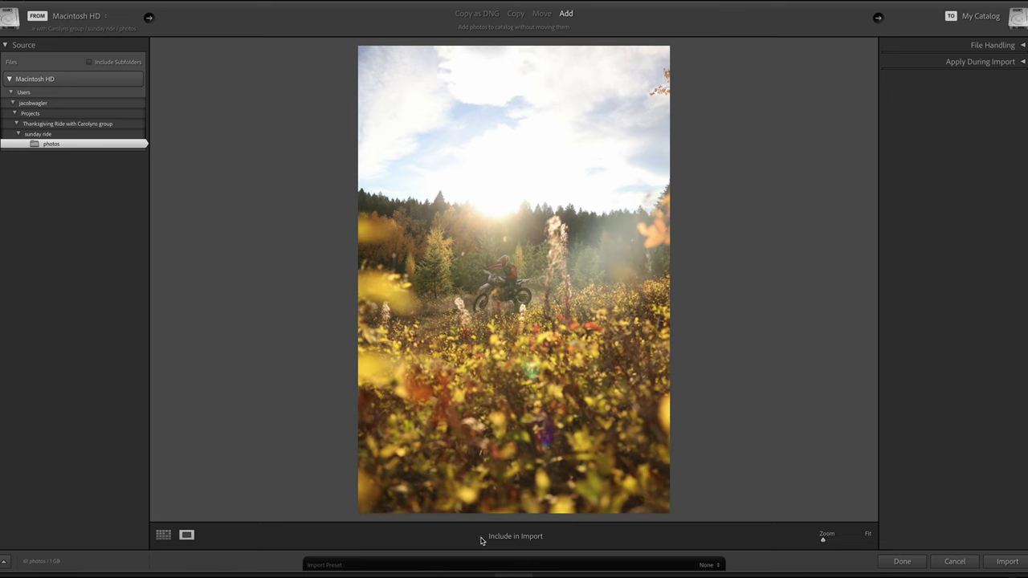
{"action": "key", "text": "Right"}
{"action": "left_click", "coordinate": [481, 537]}
Step: Zoom to 300% to check the rider's focus, then return to Fit
{"action": "left_click", "coordinate": [503, 278]}
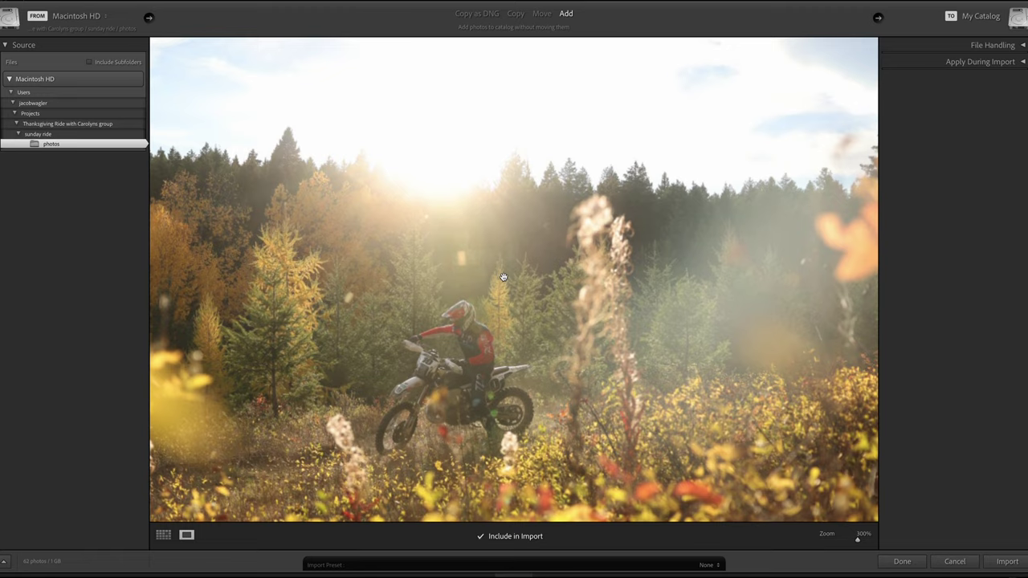
{"action": "left_click", "coordinate": [470, 359]}
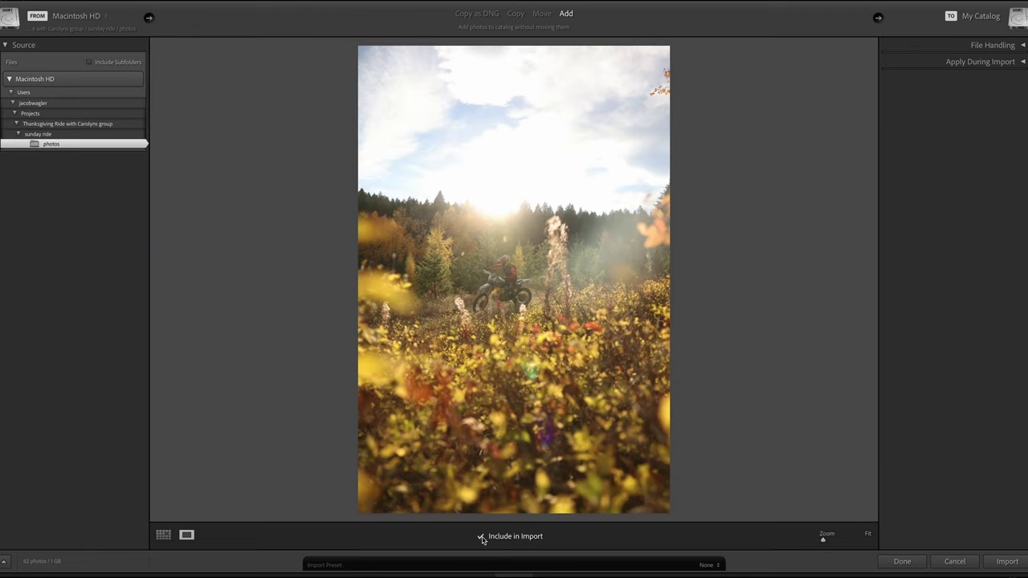
{"action": "key", "text": "Right"}
{"action": "key", "text": "Right"}
{"action": "key", "text": "Right"}
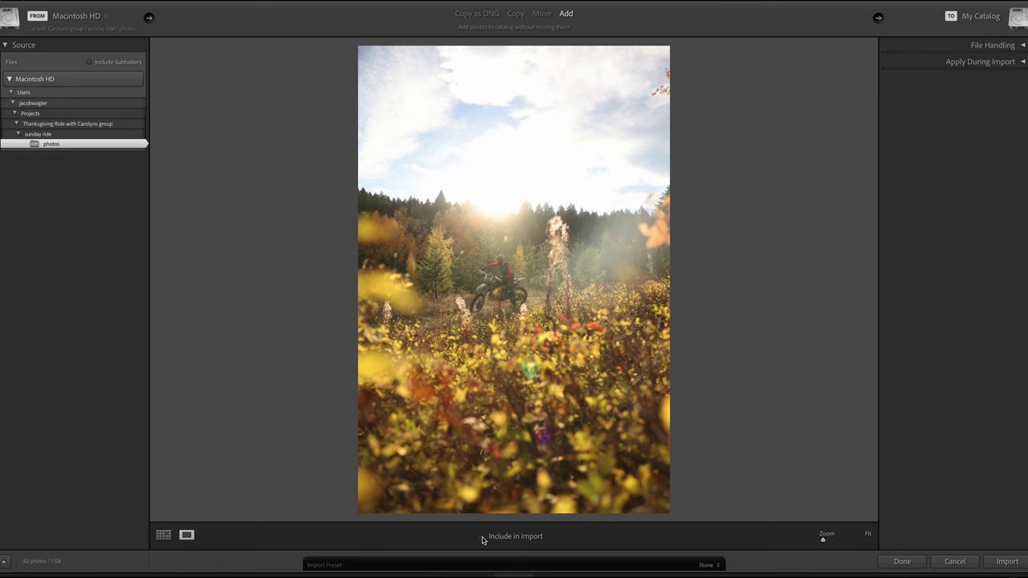
{"action": "key", "text": "Right"}
{"action": "key", "text": "Right"}
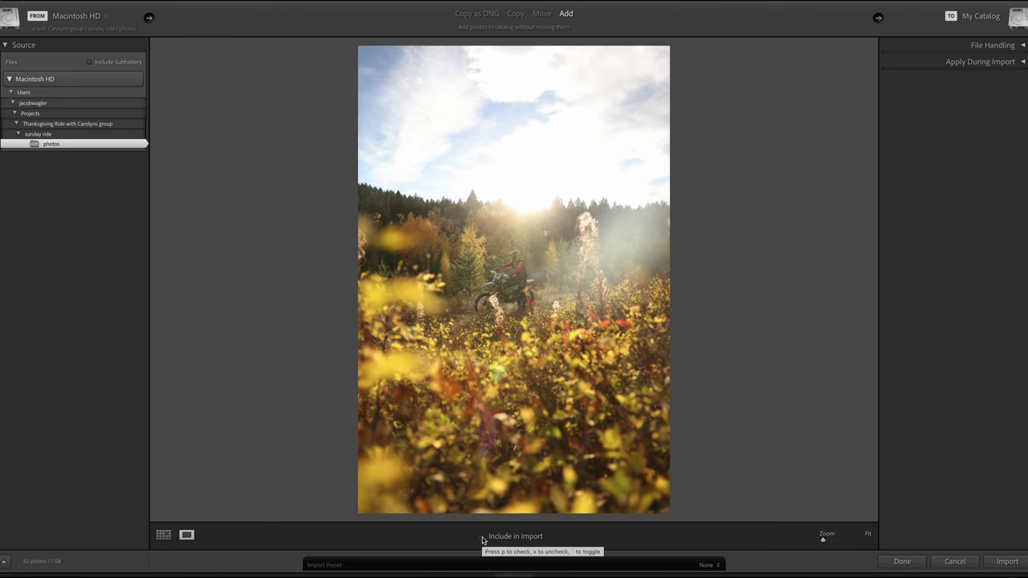
{"action": "key", "text": "Right"}
{"action": "key", "text": "Right"}
{"action": "key", "text": "Right"}
{"action": "key", "text": "Right"}
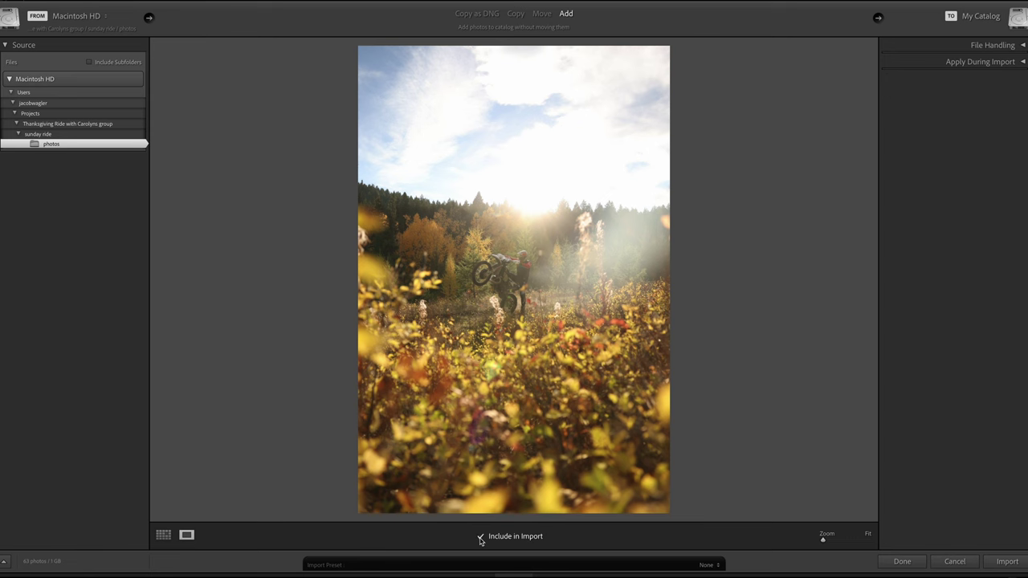
Step: Include two backlit wheelie frames from the autumn meadow burst
{"action": "key", "text": "Right"}
{"action": "key", "text": "Right"}
{"action": "key", "text": "Right"}
{"action": "key", "text": "Right"}
{"action": "key", "text": "Right"}
{"action": "key", "text": "Right"}
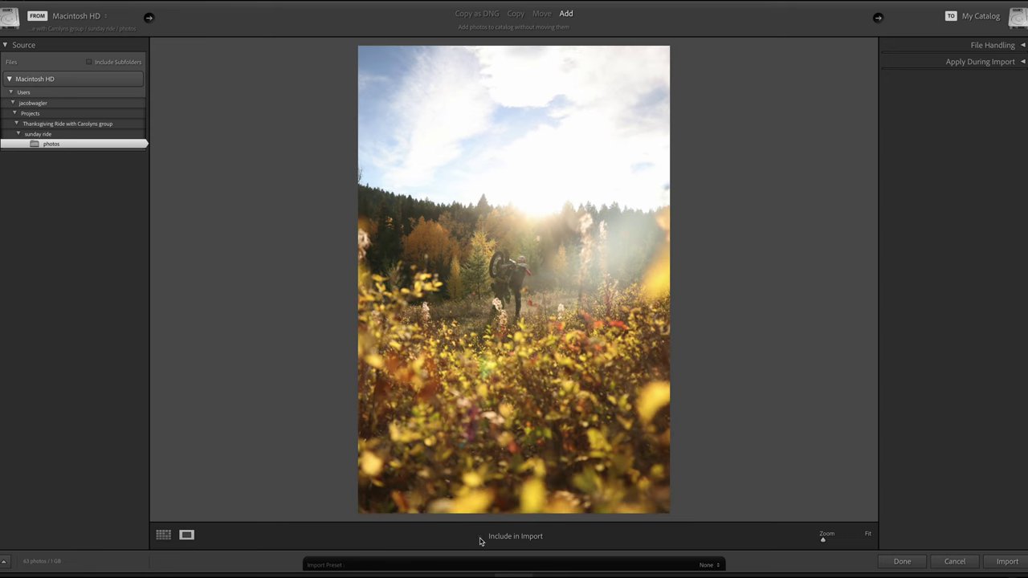
{"action": "key", "text": "Right"}
{"action": "key", "text": "Right"}
{"action": "key", "text": "Right"}
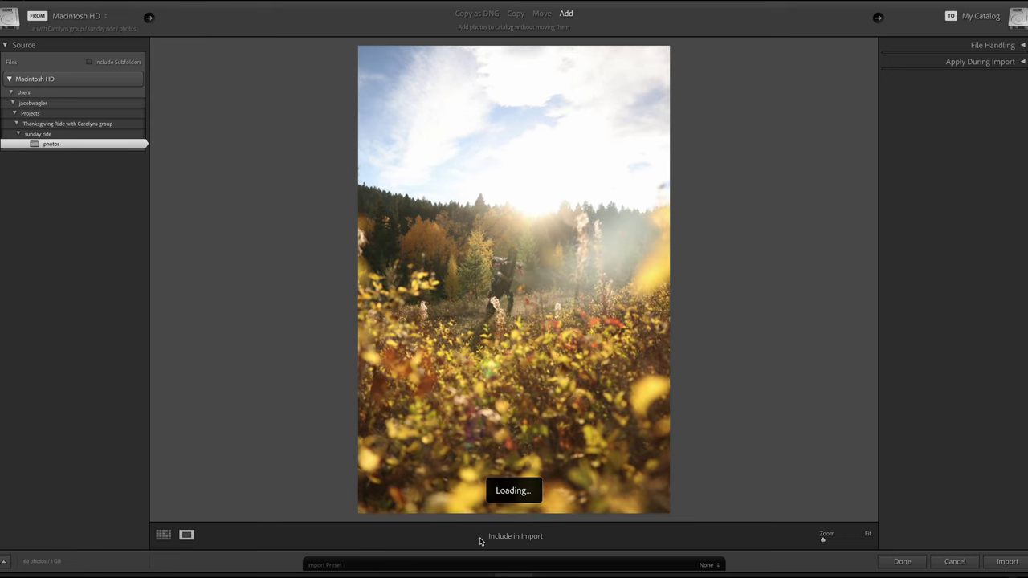
{"action": "key", "text": "Right"}
{"action": "key", "text": "Right"}
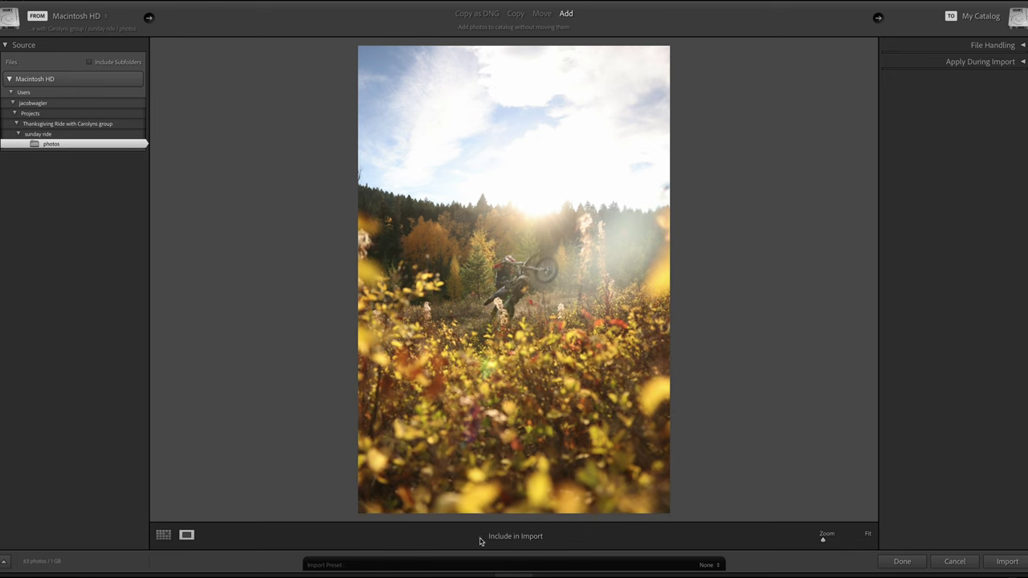
{"action": "left_click", "coordinate": [480, 538]}
{"action": "key", "text": "Right"}
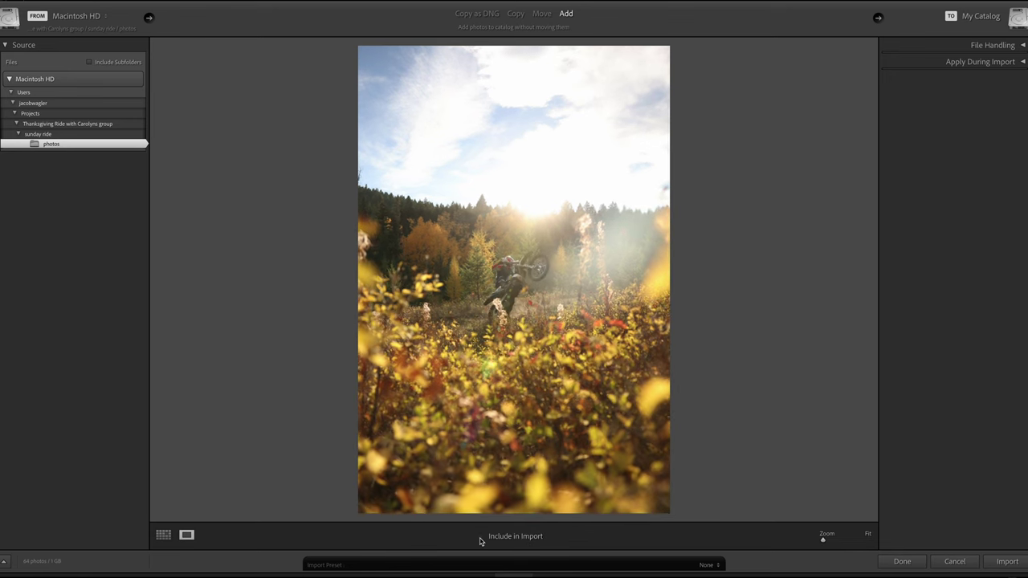
{"action": "key", "text": "Right"}
{"action": "key", "text": "Right"}
{"action": "key", "text": "Right"}
{"action": "key", "text": "Right"}
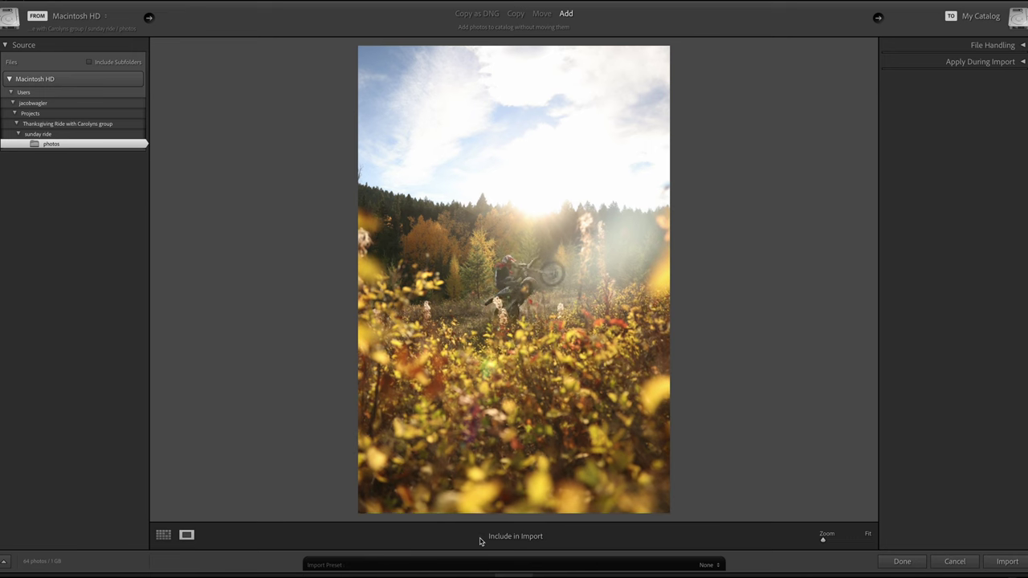
{"action": "key", "text": "Right"}
{"action": "left_click", "coordinate": [481, 536]}
{"action": "key", "text": "Right"}
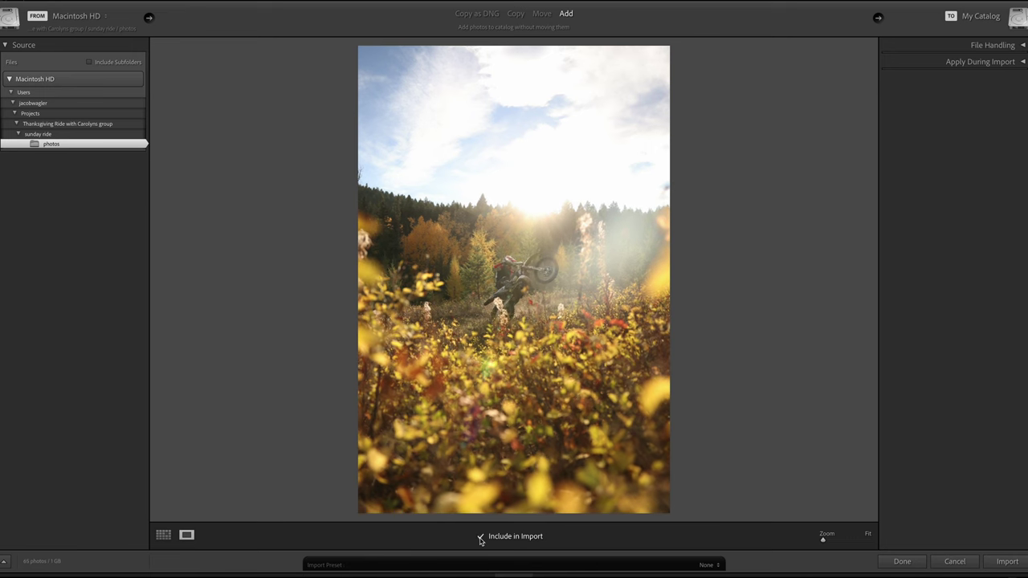
{"action": "key", "text": "Right"}
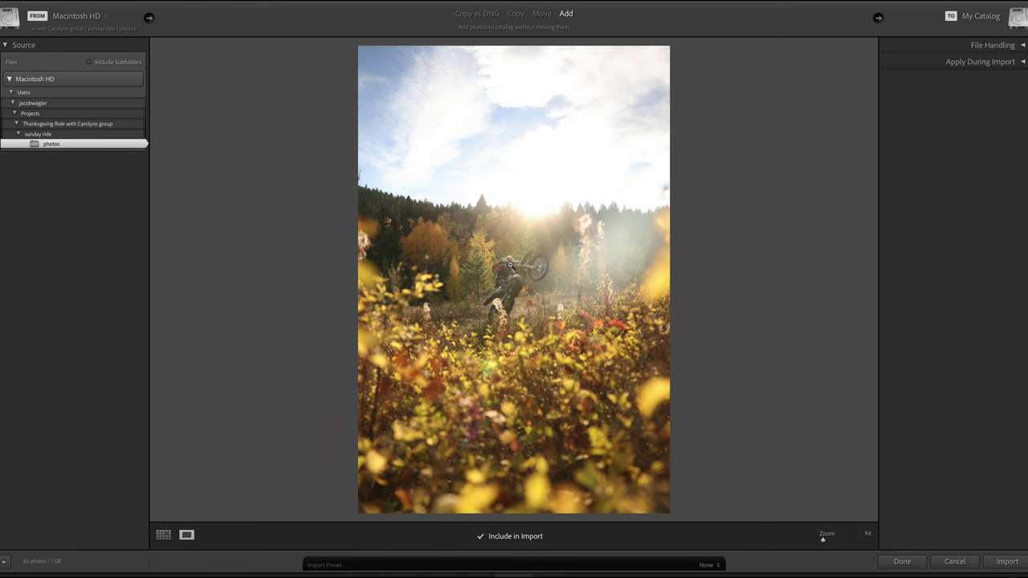
Step: Review the remaining riding and wheelie frames without including any, ending on the meadow portrait
{"action": "key", "text": "Right"}
{"action": "key", "text": "Right"}
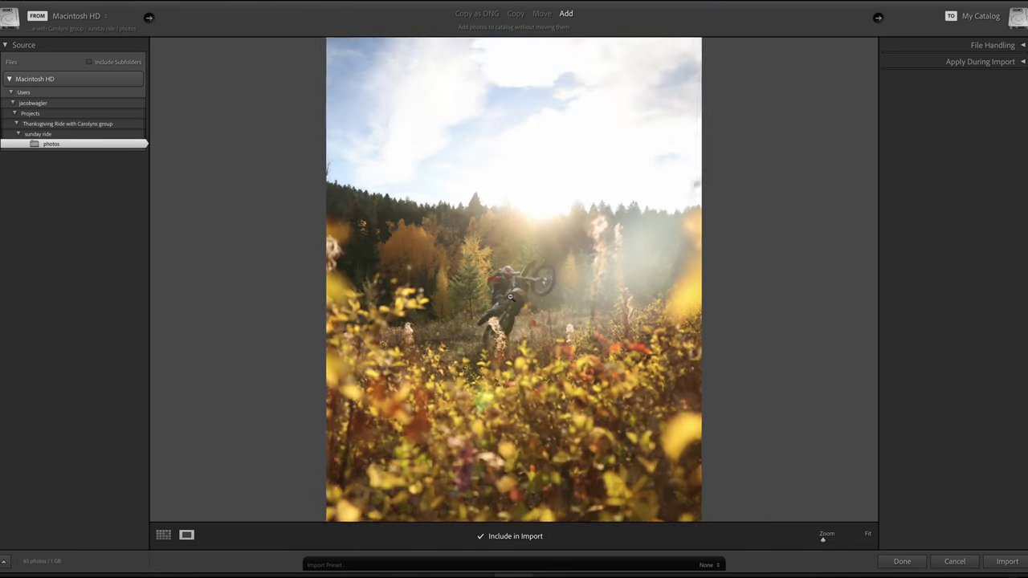
{"action": "key", "text": "Right"}
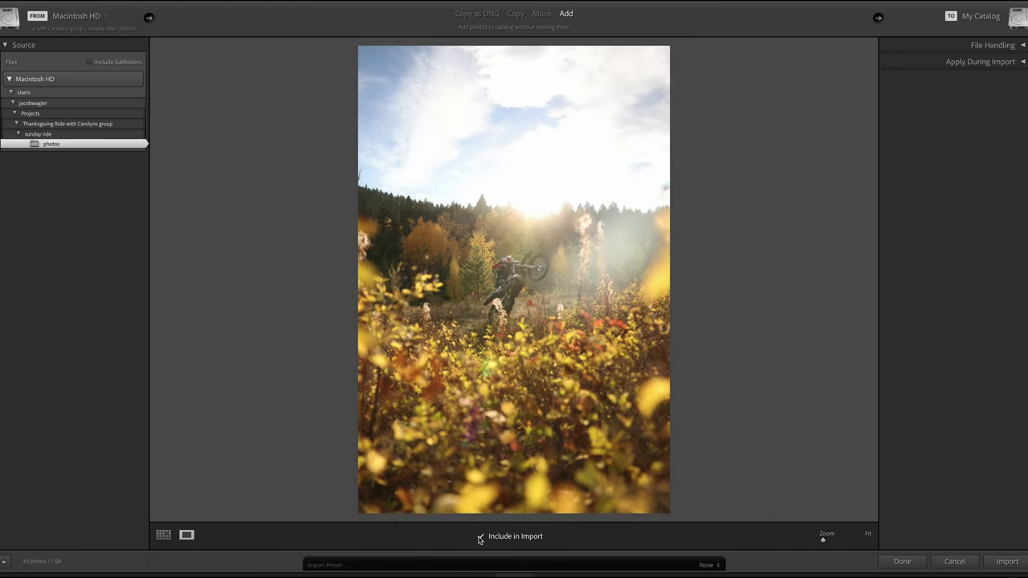
{"action": "key", "text": "Right"}
{"action": "key", "text": "Right"}
{"action": "key", "text": "Right"}
{"action": "key", "text": "Right"}
{"action": "key", "text": "Right"}
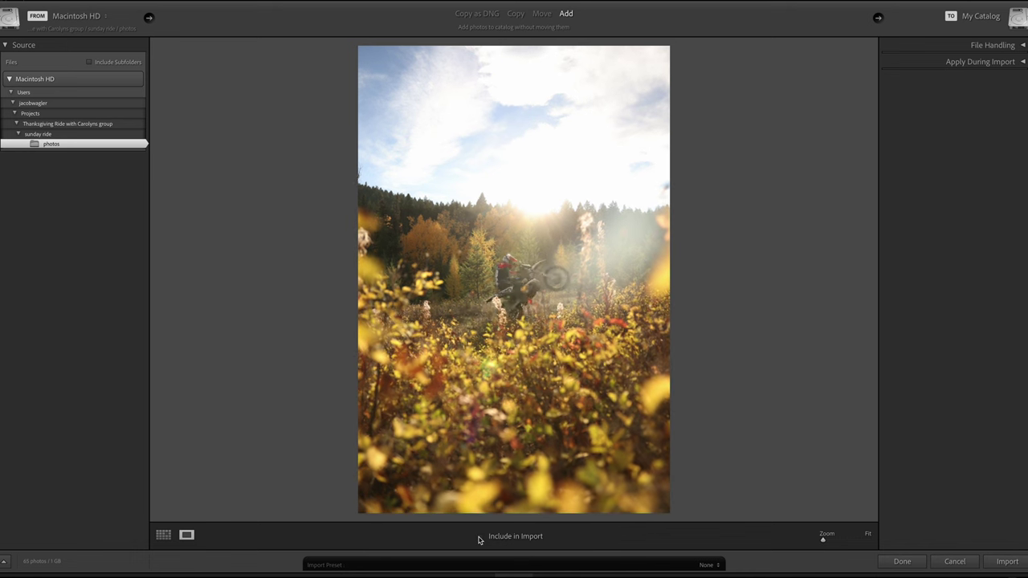
{"action": "key", "text": "Right"}
{"action": "key", "text": "Right"}
{"action": "key", "text": "Right"}
{"action": "key", "text": "Right"}
{"action": "key", "text": "Right"}
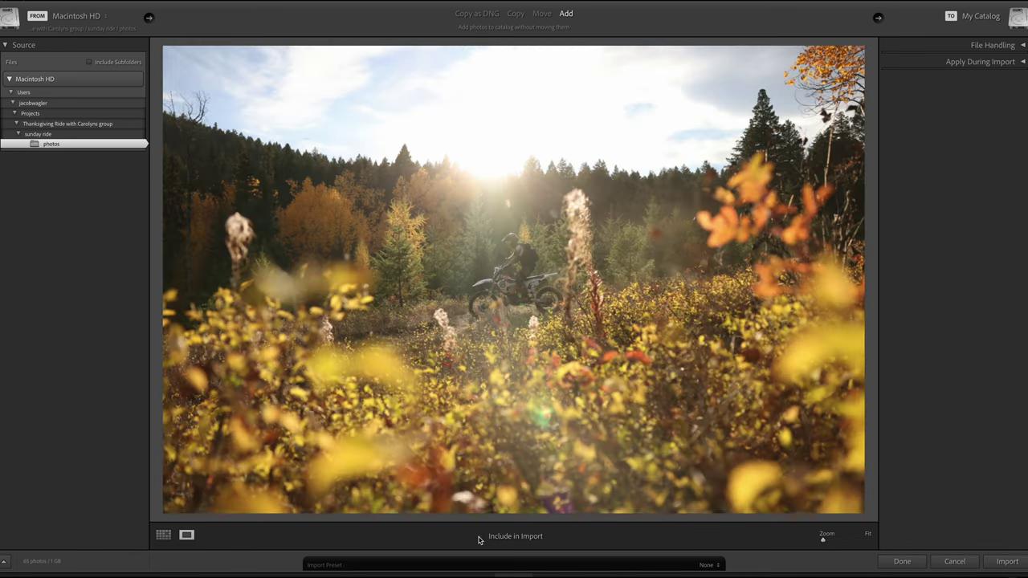
{"action": "key", "text": "Right"}
{"action": "key", "text": "Right"}
{"action": "key", "text": "Right"}
{"action": "key", "text": "Right"}
{"action": "key", "text": "Right"}
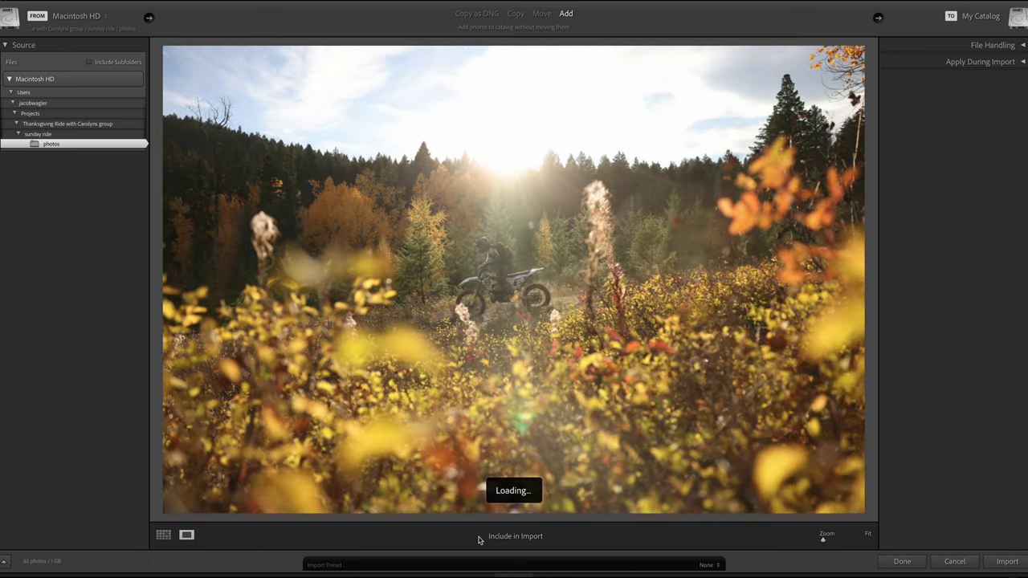
{"action": "key", "text": "Right"}
{"action": "key", "text": "Right"}
{"action": "key", "text": "Right"}
{"action": "key", "text": "Right"}
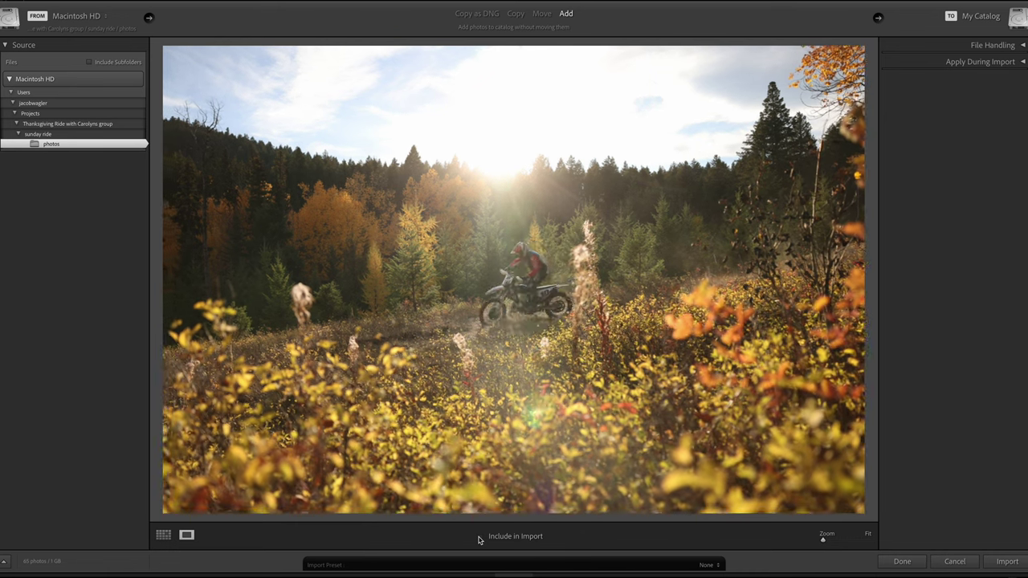
{"action": "key", "text": "Right"}
{"action": "key", "text": "Right"}
{"action": "key", "text": "Right"}
{"action": "key", "text": "Right"}
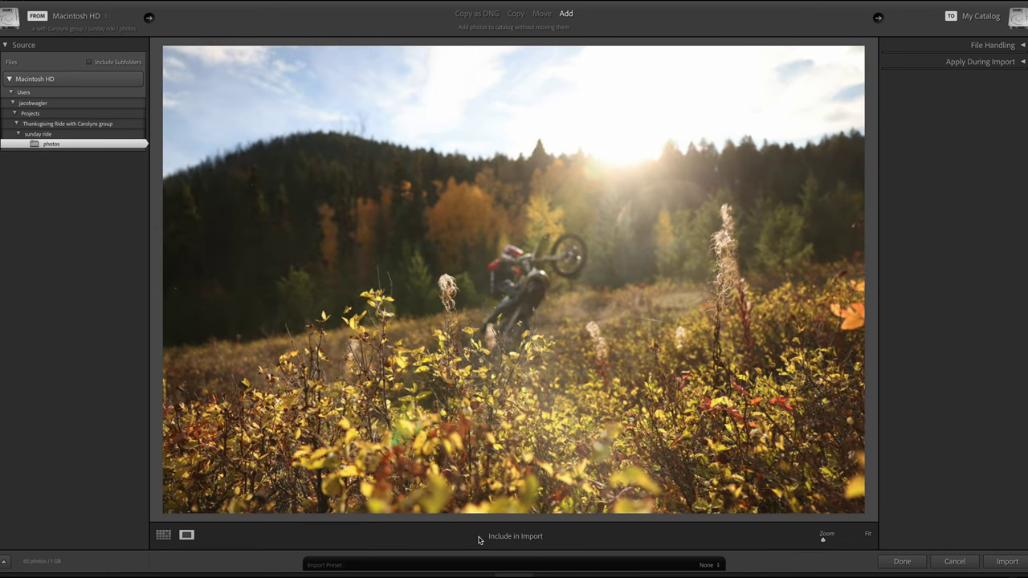
{"action": "key", "text": "Right"}
{"action": "key", "text": "Right"}
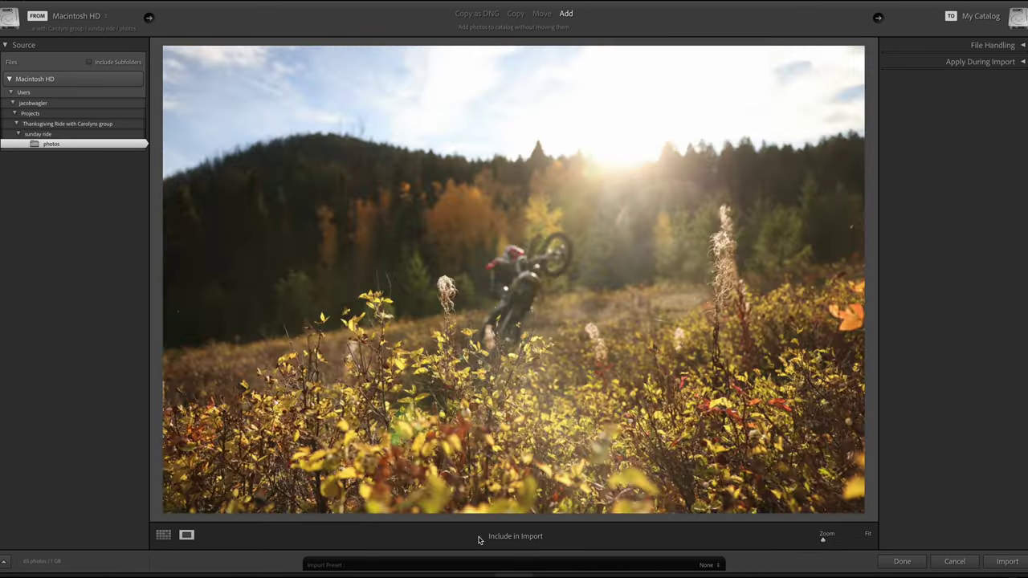
{"action": "key", "text": "Right"}
{"action": "key", "text": "Right"}
{"action": "key", "text": "Right"}
{"action": "key", "text": "Right"}
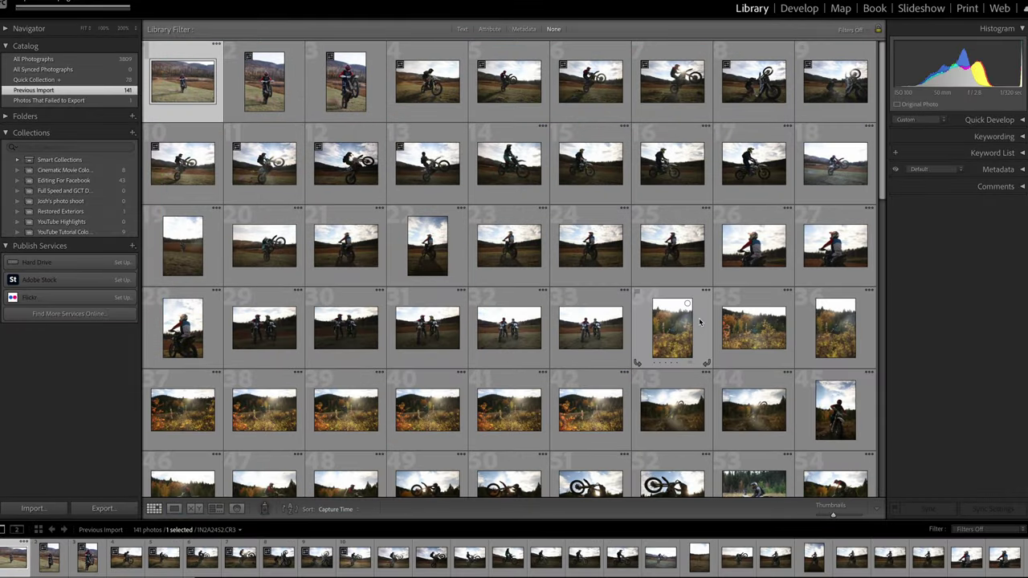
Step: Scroll down through the imported dirt-bike photos in the Library grid
{"action": "scroll", "coordinate": [699, 318], "scroll_direction": "down", "scroll_amount": 3}
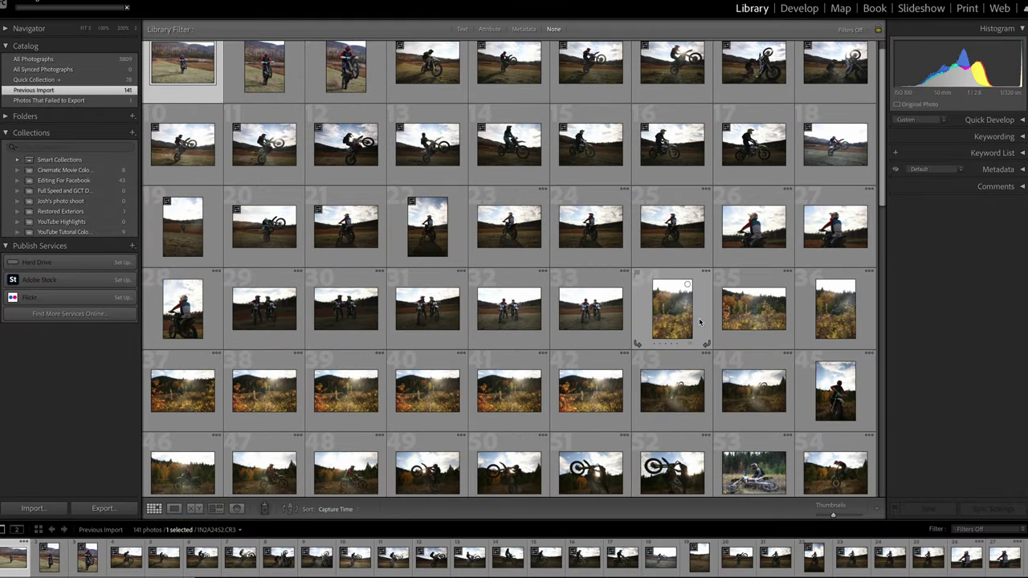
{"action": "scroll", "coordinate": [699, 318], "scroll_direction": "down", "scroll_amount": 3}
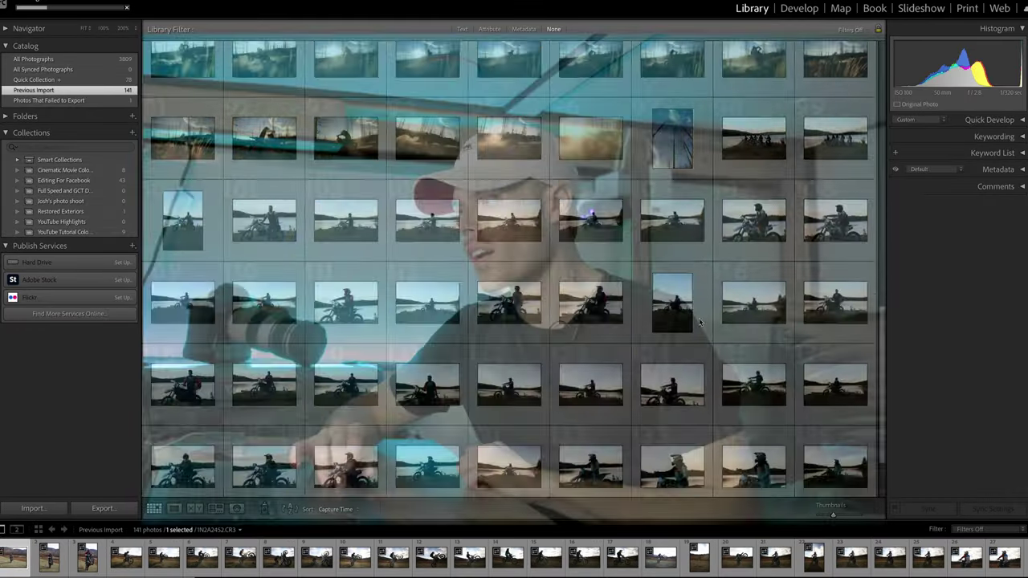